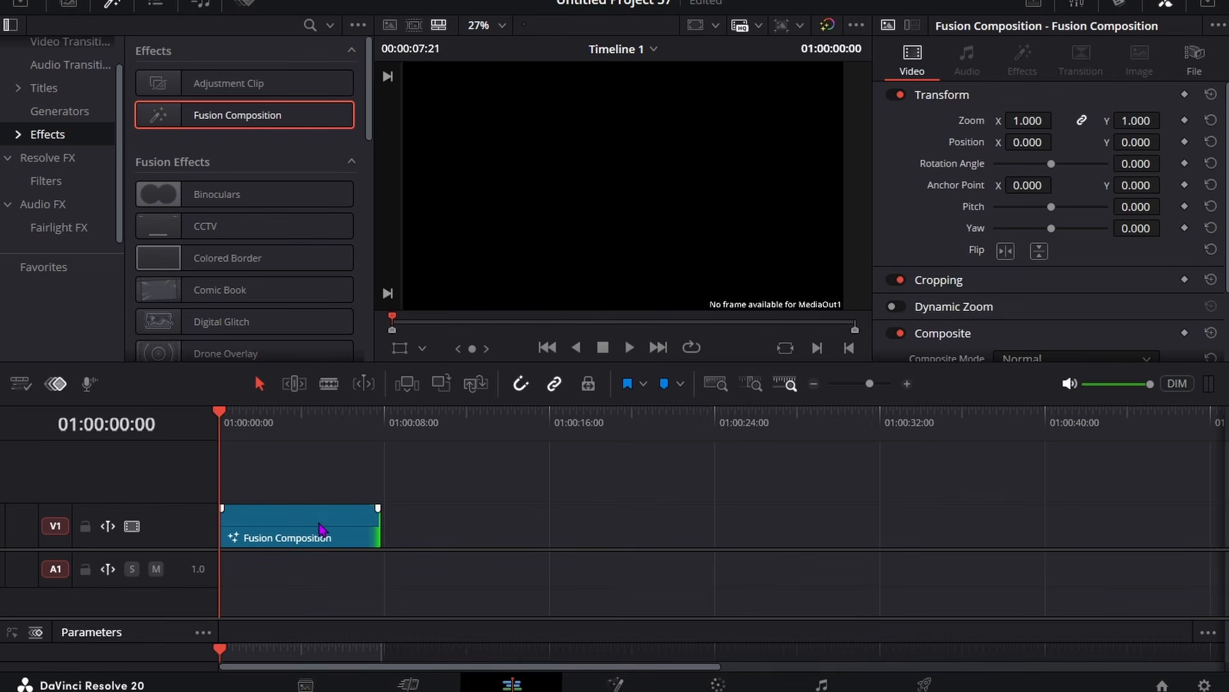
Return the playhead to the start of the Fusion Composition clip and open the clip on the Fusion page.
click(250, 447)
click(217, 438)
click(274, 432)
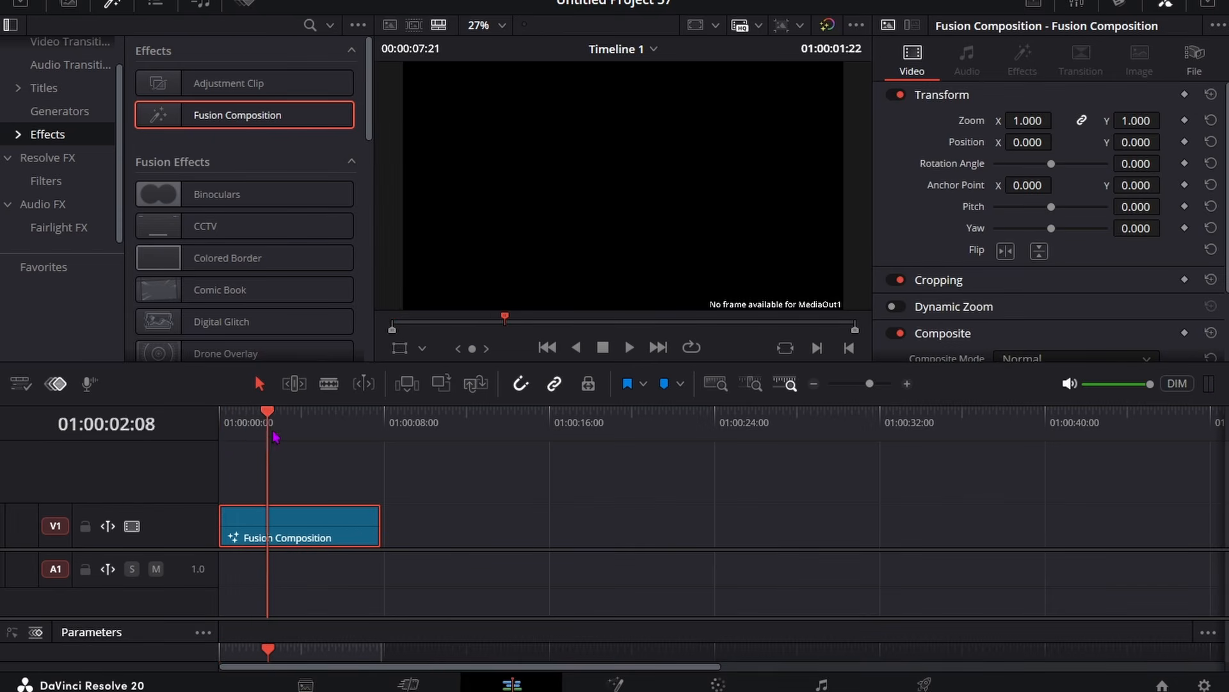
click(223, 448)
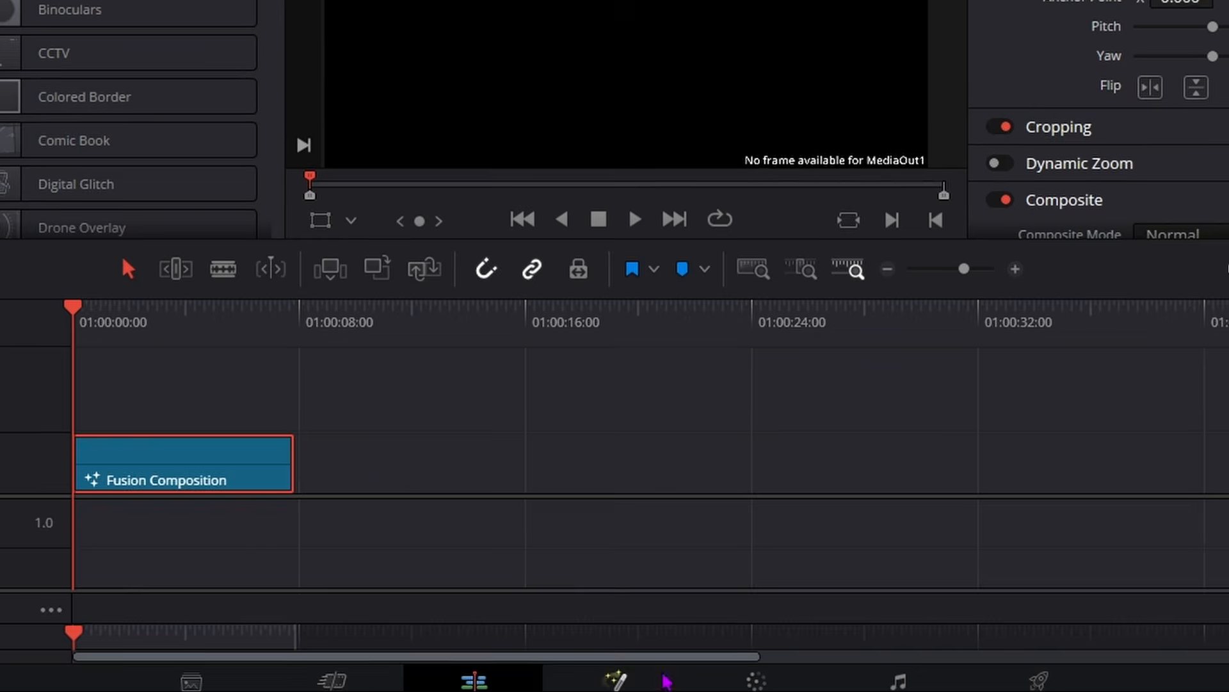
click(616, 682)
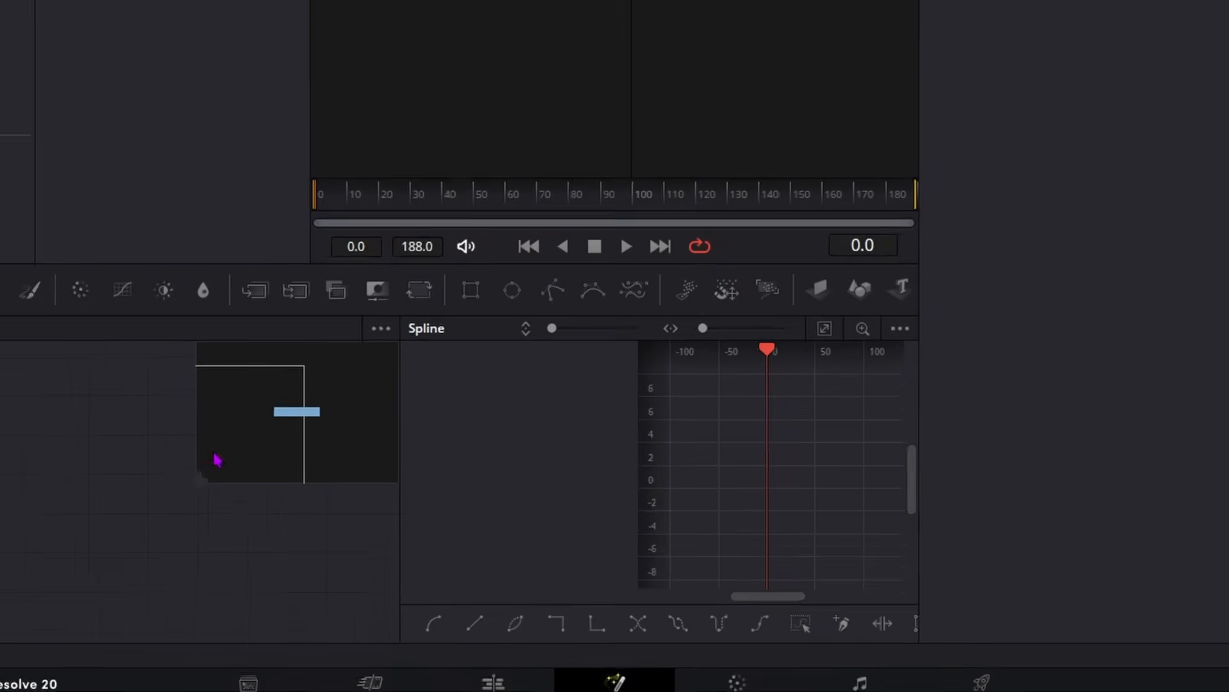
Add a Background node and chain it into an Image Plane 3D node followed by a Merge 3D node.
drag(18, 352, 101, 491)
click(1163, 5)
click(896, 352)
click(999, 352)
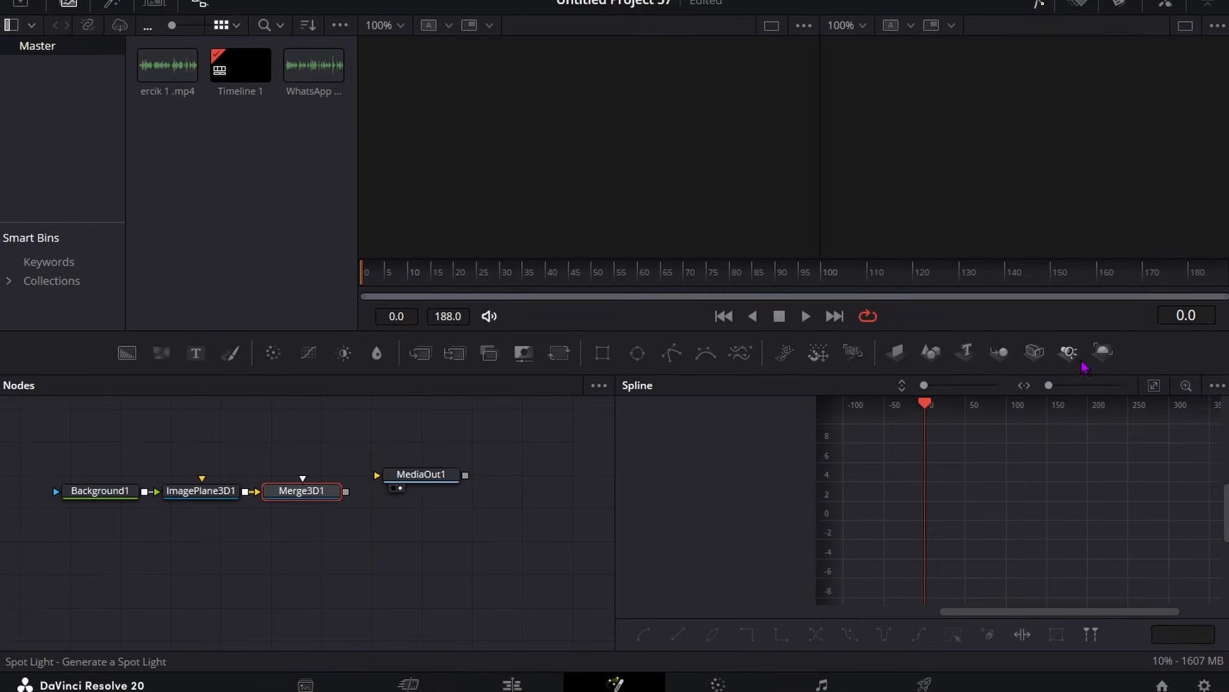
Add a Renderer 3D node after Merge3D1 and connect its output to MediaOut1.
click(1102, 352)
drag(516, 477, 563, 513)
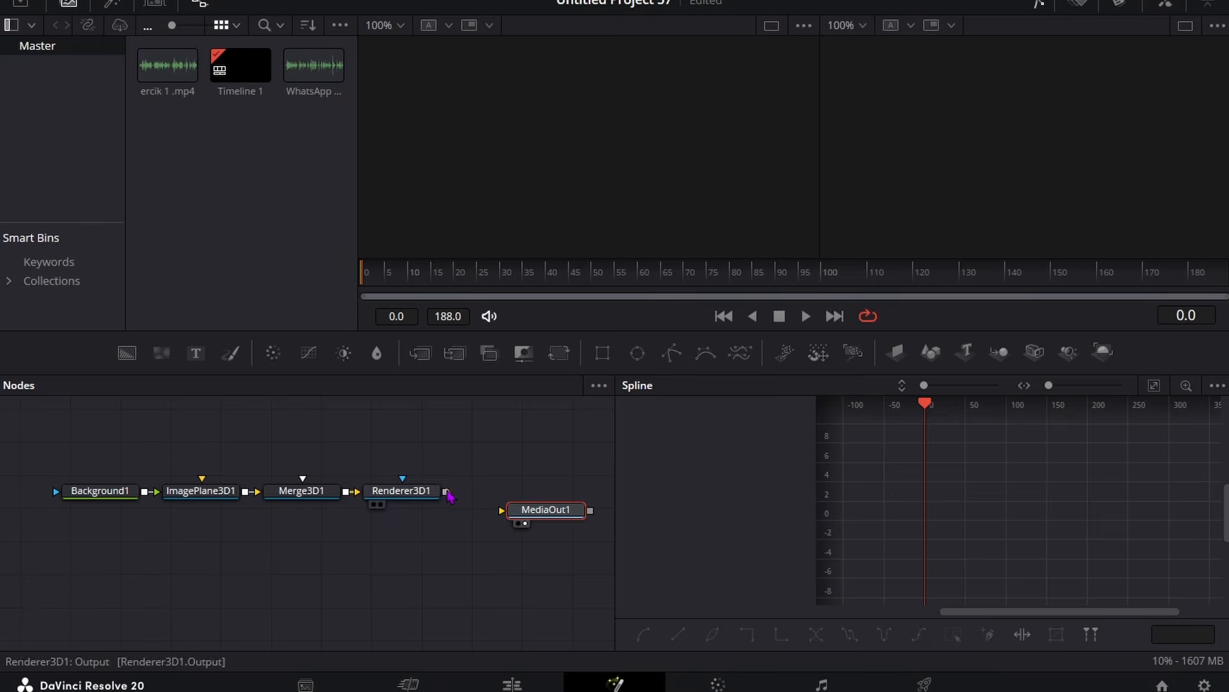
drag(446, 491, 503, 511)
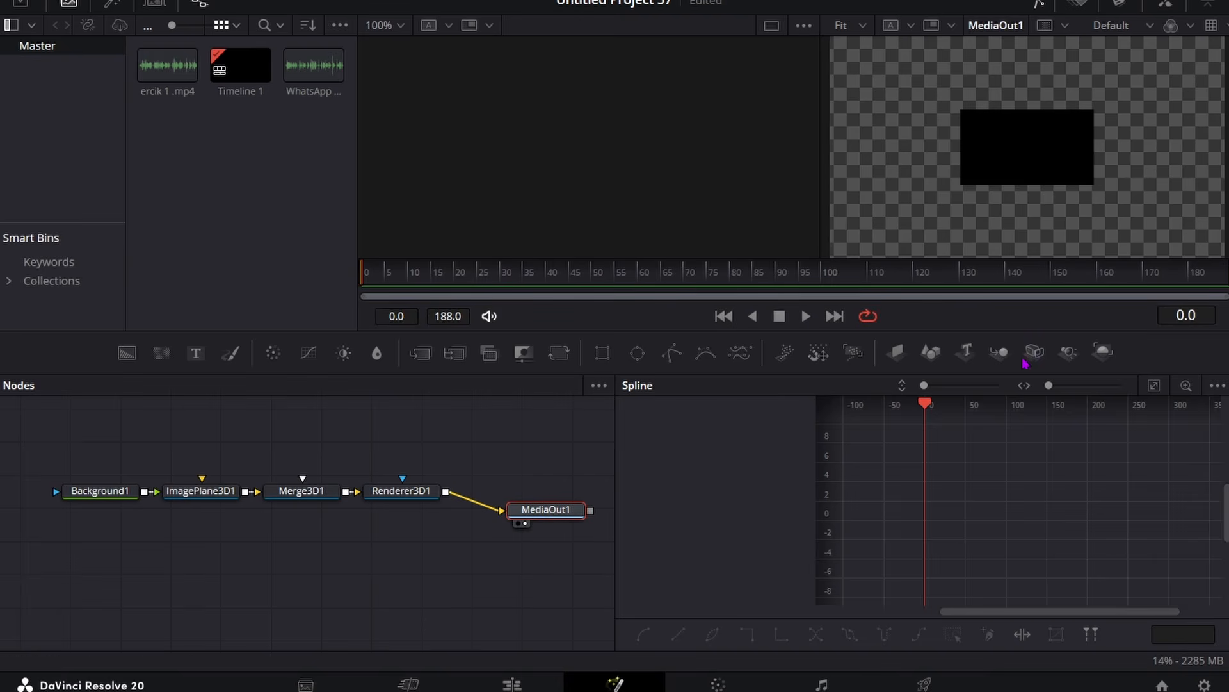
Add a Camera 3D connected to Merge3D1, show the 3D scene in a viewer, and move the camera back from the image plane.
drag(1035, 352, 606, 205)
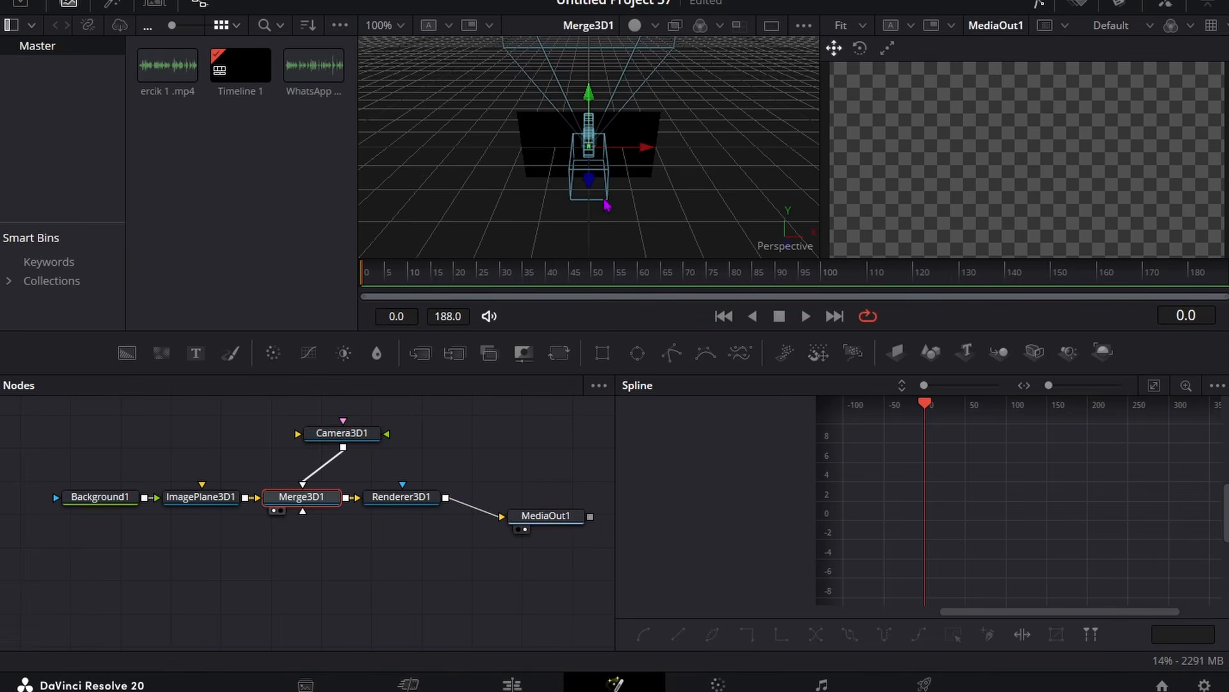
click(343, 434)
scroll(510, 132, down, 2)
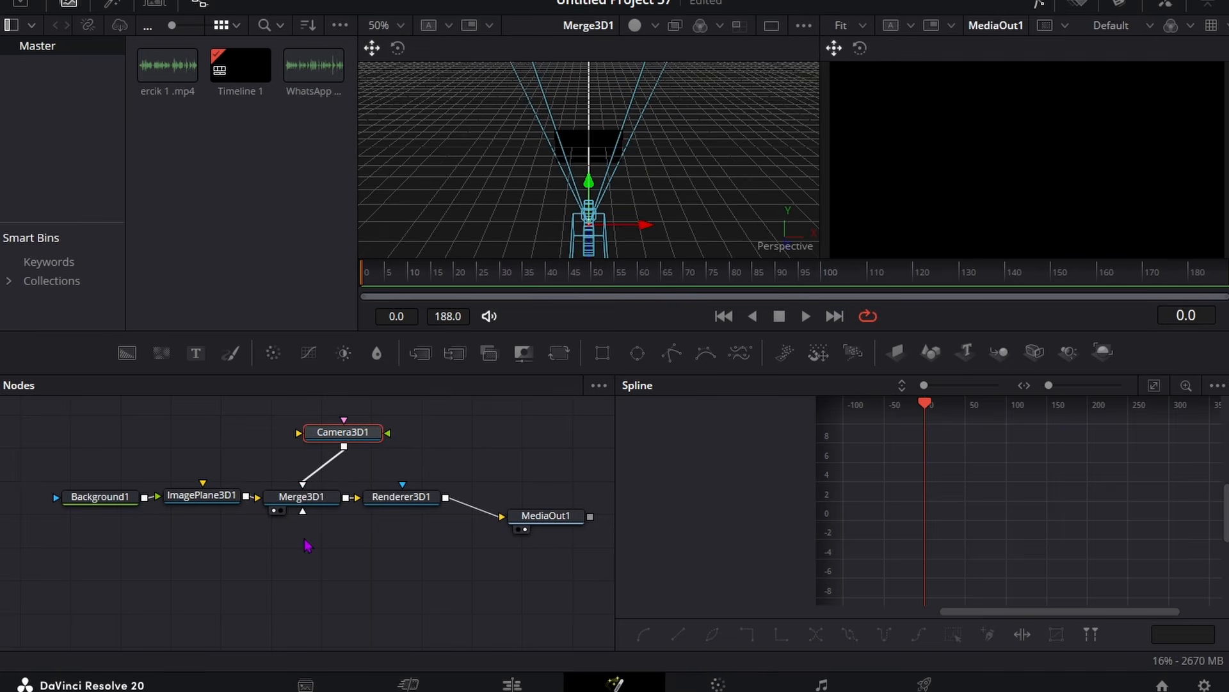
scroll(159, 535, down, 2)
Set the Background1 colour type to Four Corner, leaving the top-left corner black.
click(99, 445)
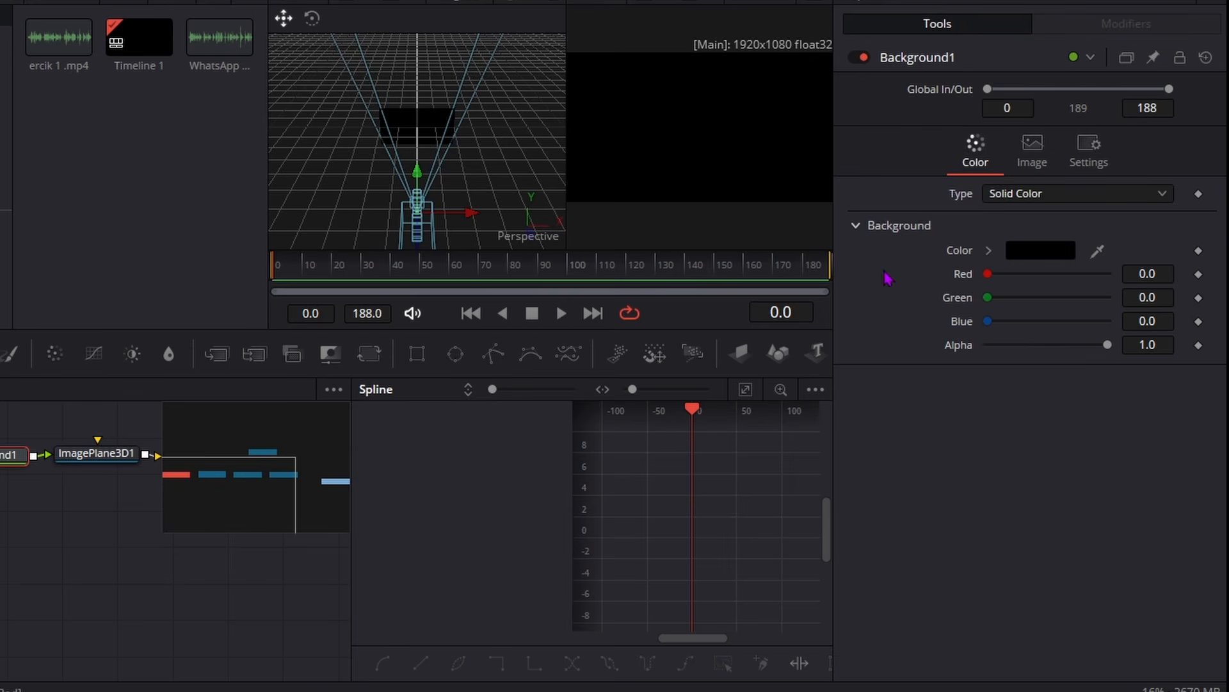
click(1035, 193)
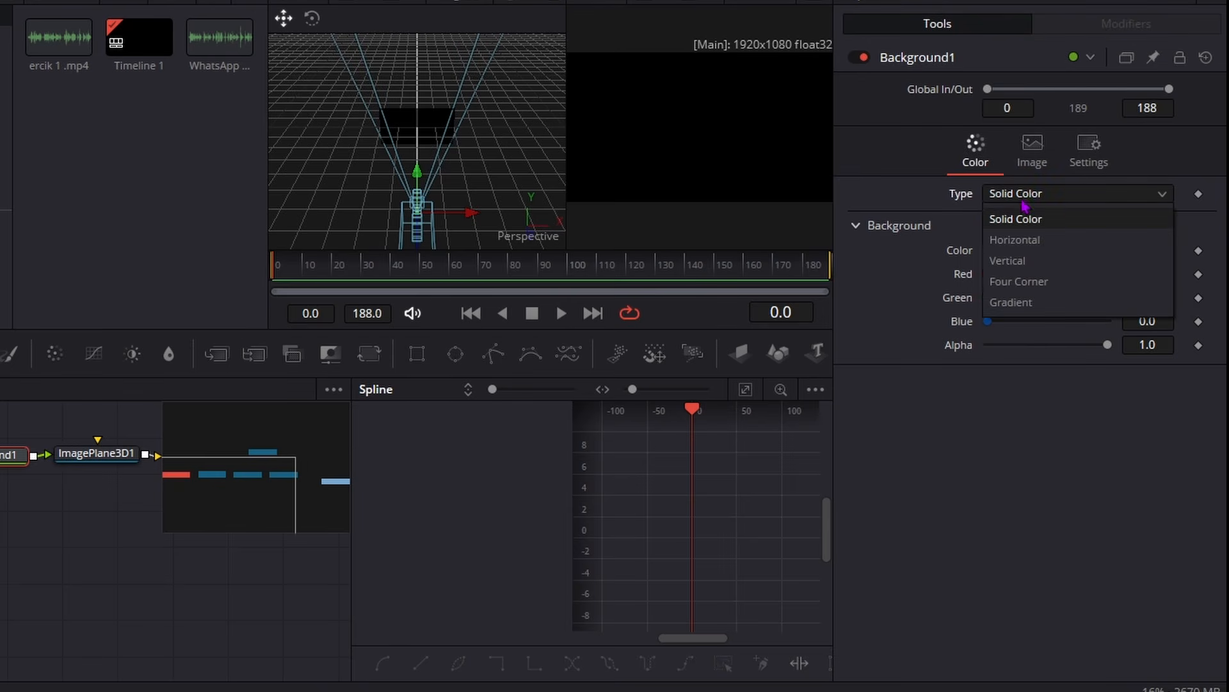
click(1018, 281)
click(1041, 250)
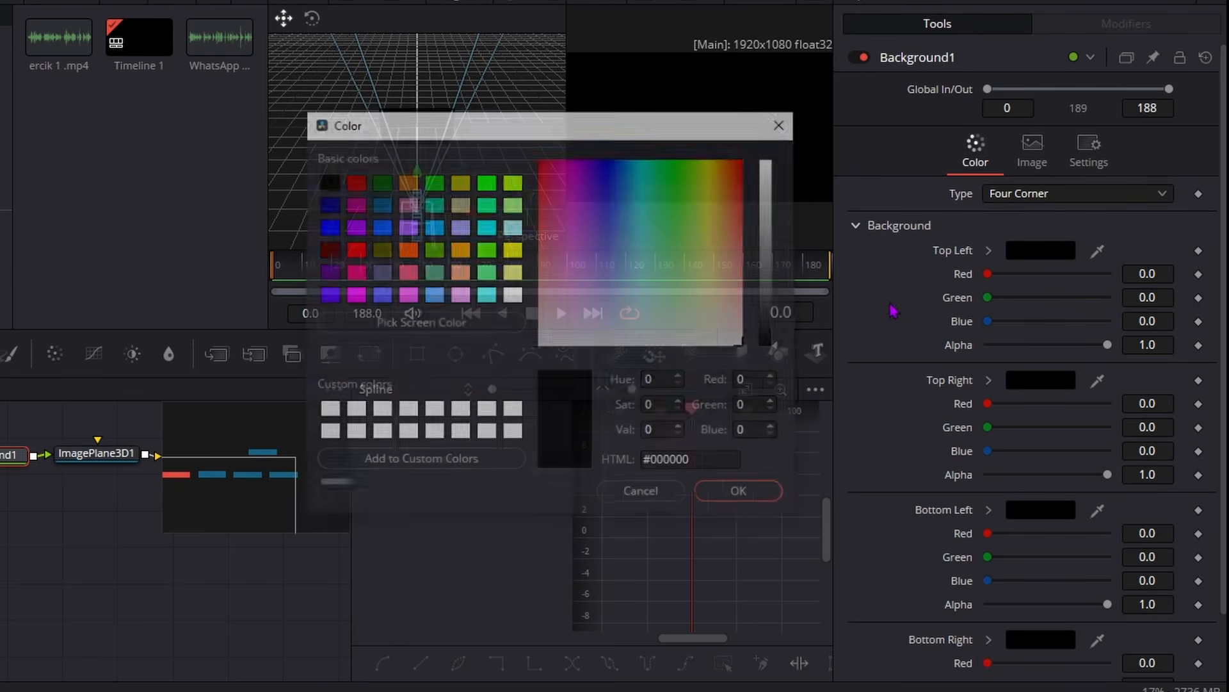
key(Escape)
Set the top-right corner colour of Background1 to dark blue, #0000a5.
click(1031, 382)
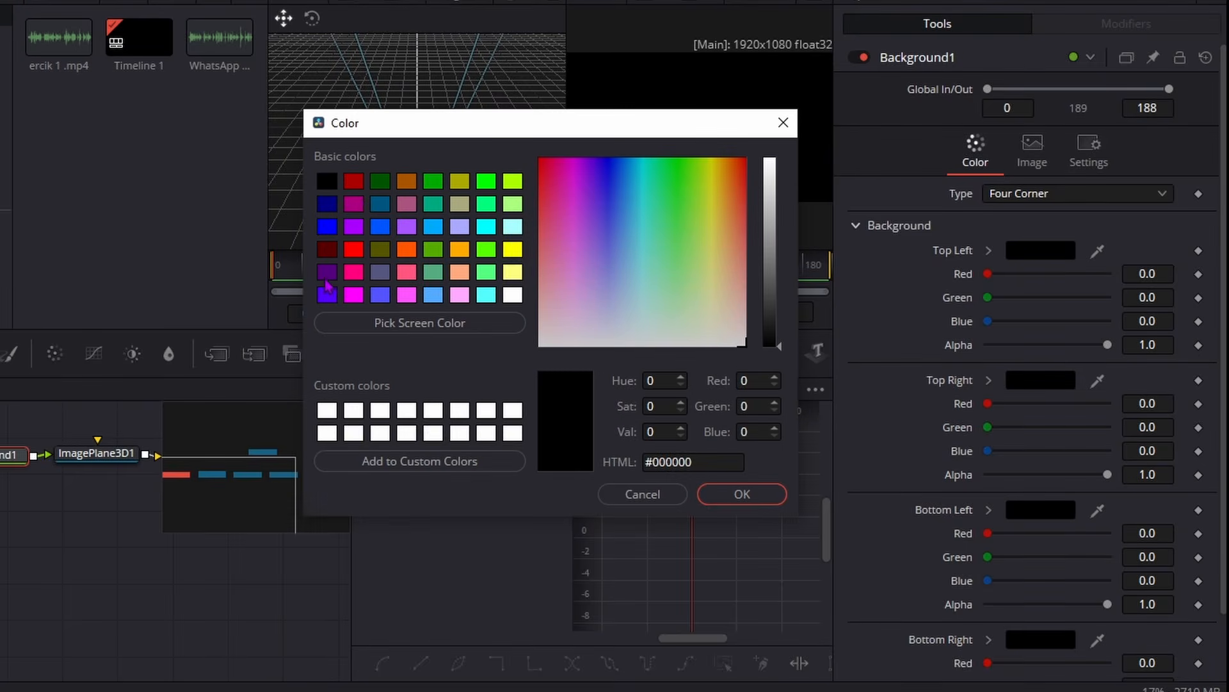
click(379, 298)
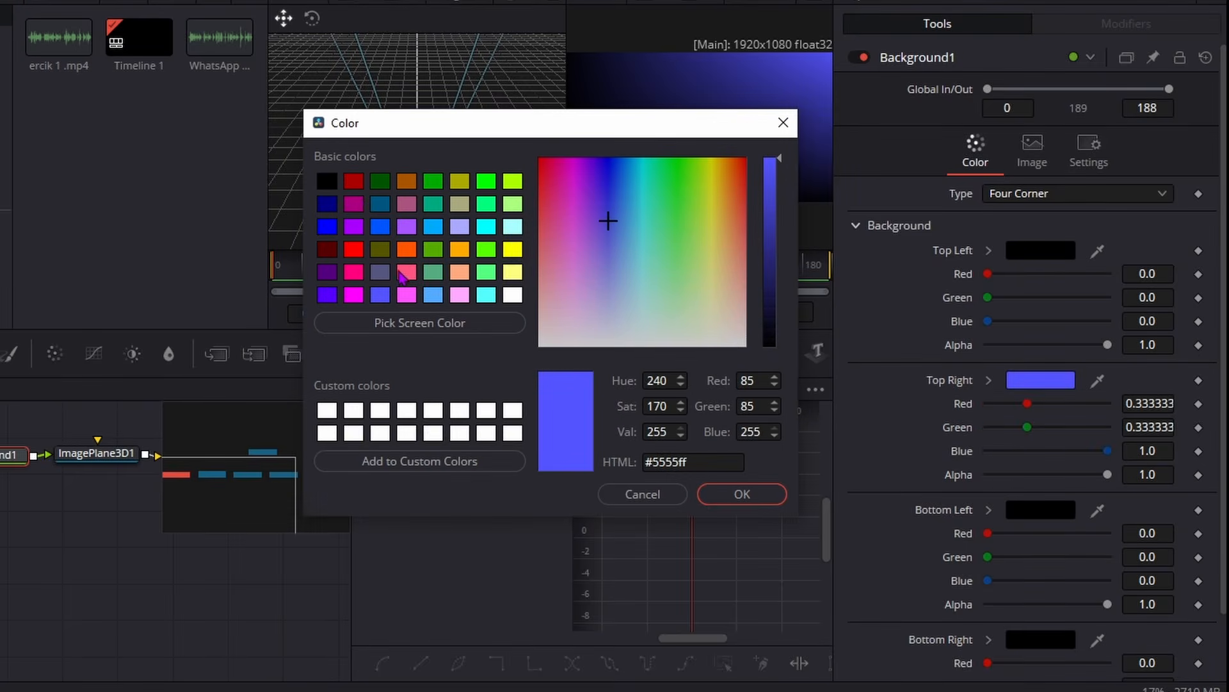
mouse_move(764, 269)
mouse_down()
mouse_move(767, 216)
mouse_move(769, 258)
mouse_up()
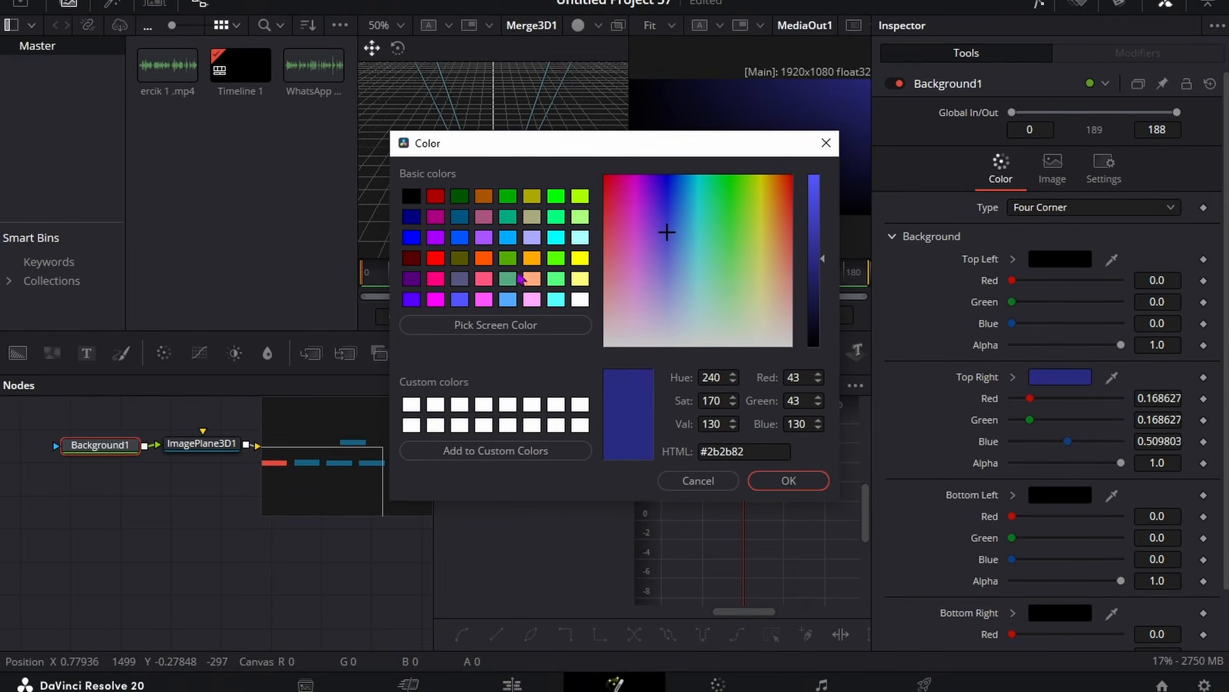
click(411, 217)
mouse_move(818, 259)
mouse_down()
mouse_move(820, 211)
mouse_move(821, 264)
mouse_move(815, 247)
mouse_up()
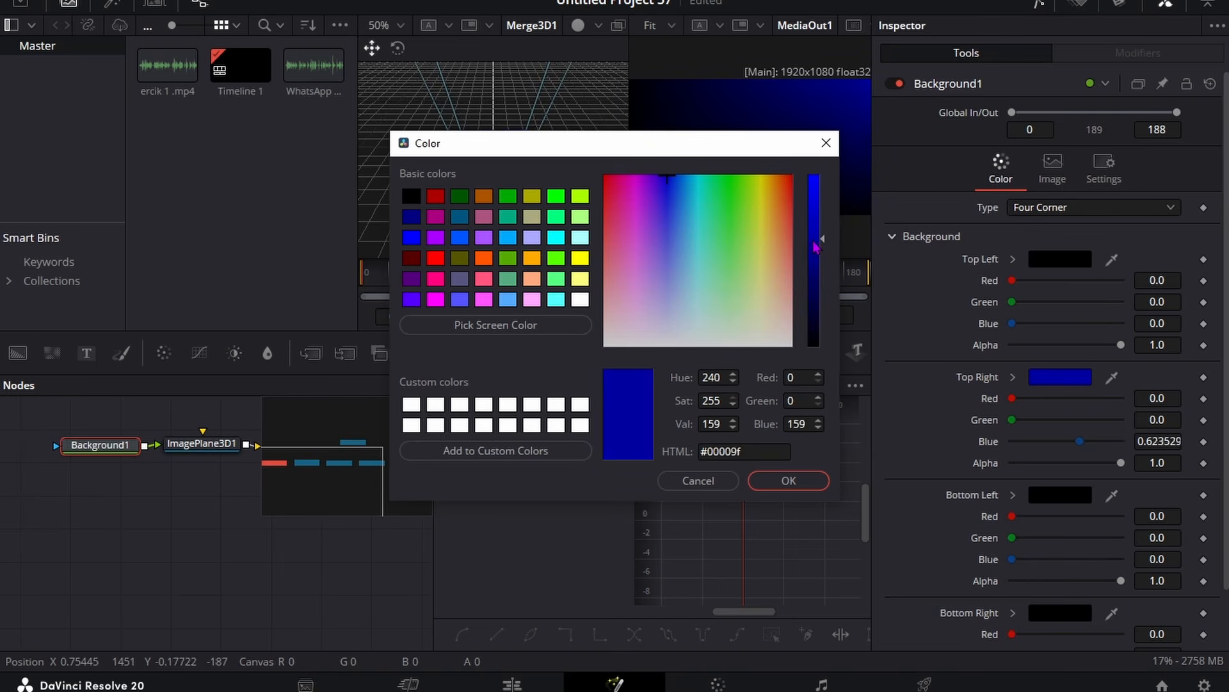
click(789, 480)
Copy the top-right colour code #0000a5 to the bottom-left corner of Background1.
scroll(1082, 448, down, 1)
click(1060, 429)
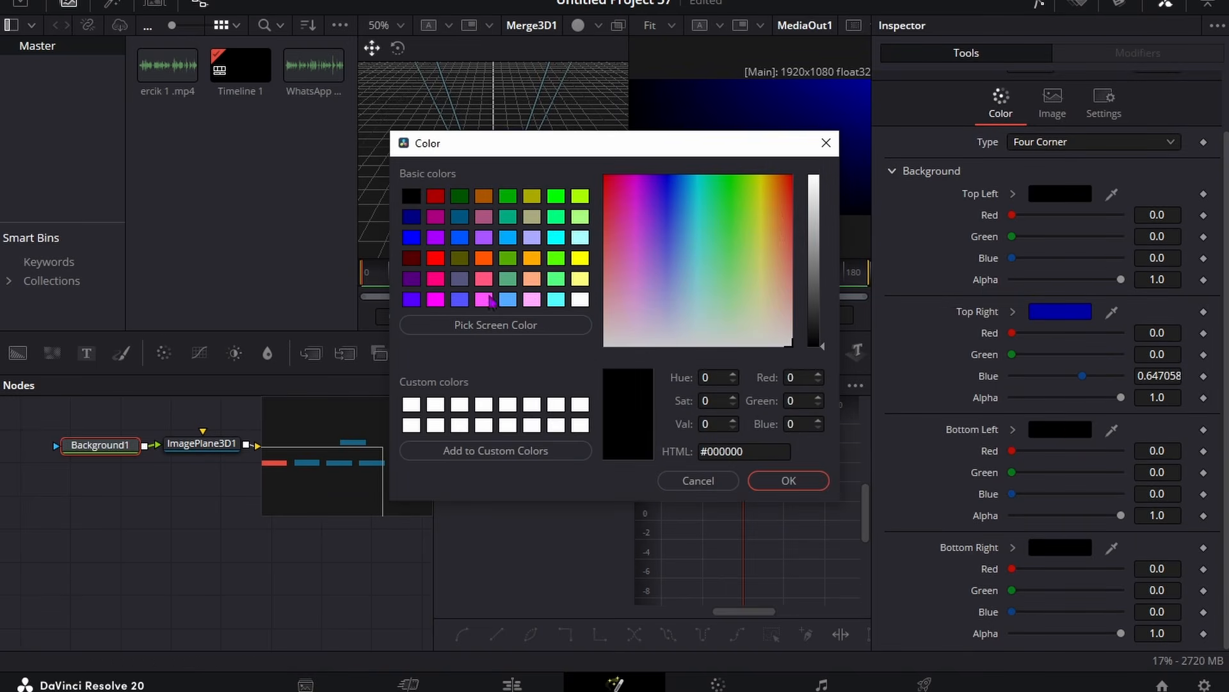
click(707, 482)
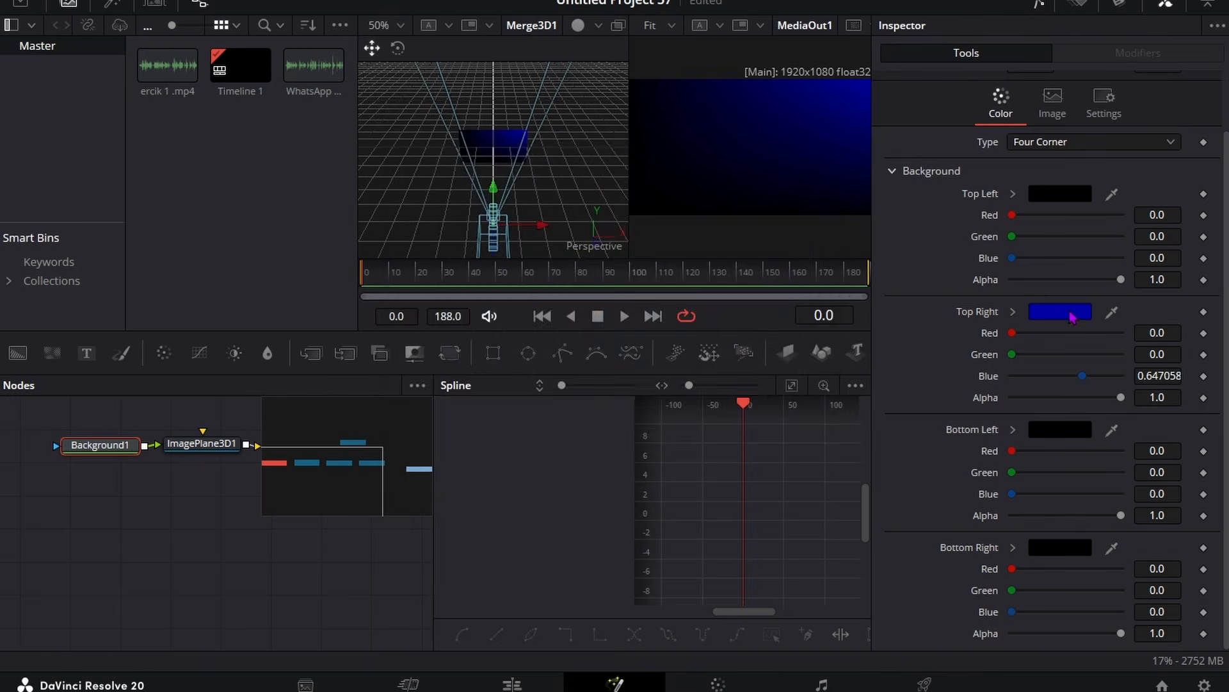
click(1061, 311)
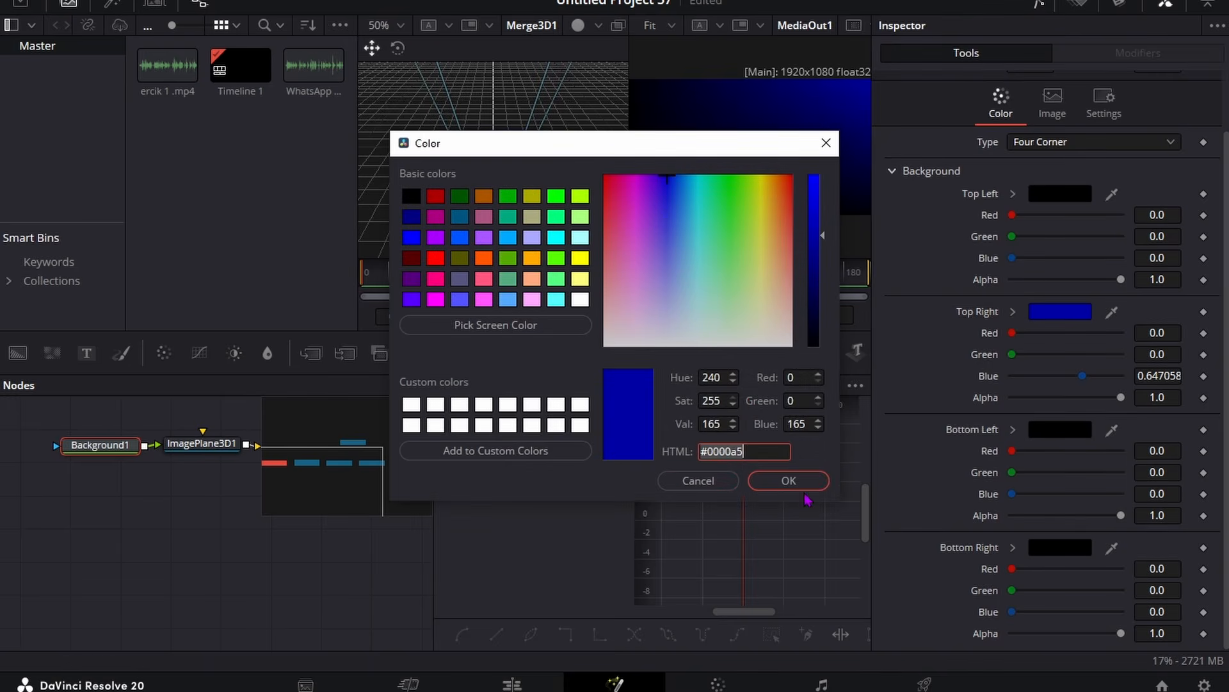
click(789, 480)
click(1060, 429)
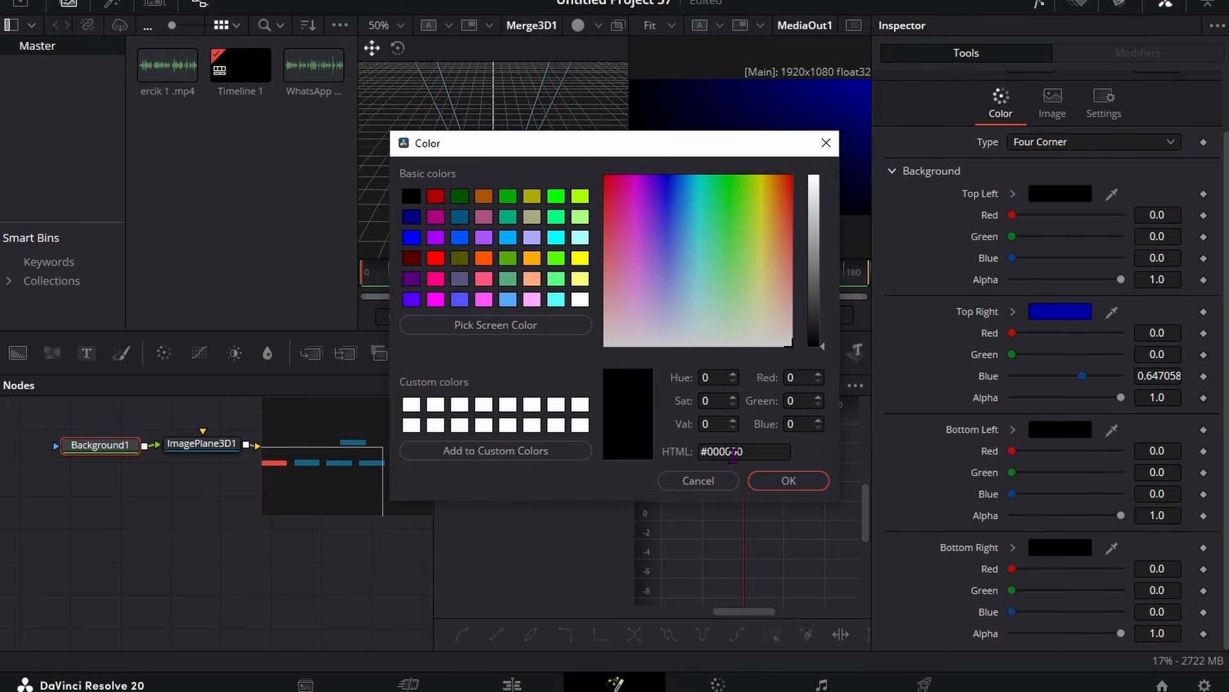
text(#0000a5)
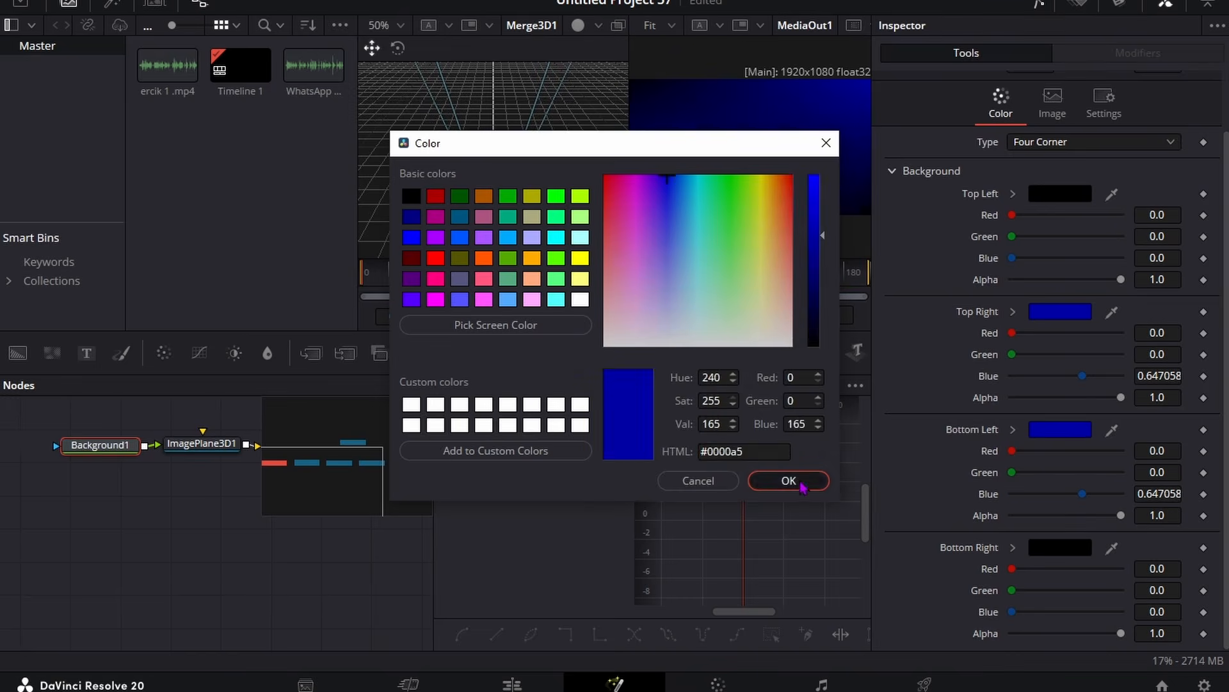
click(787, 481)
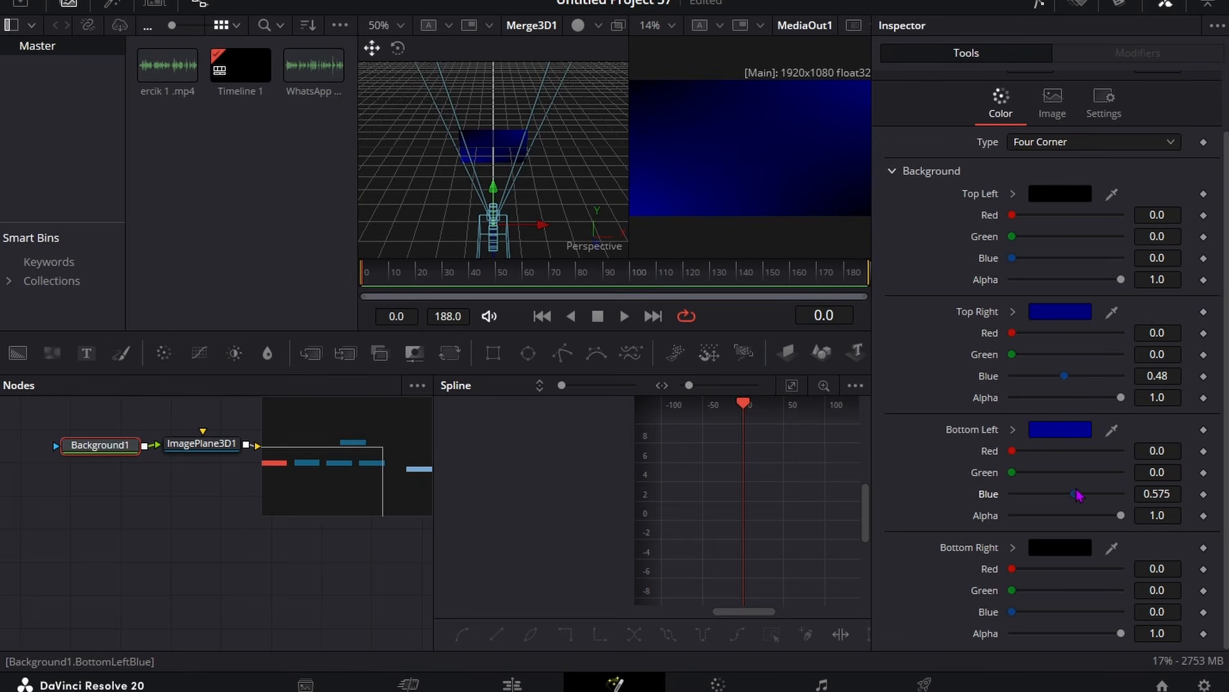
Add a second Background node masked by a new Rectangle node, and set the background's colour to white.
drag(17, 353, 211, 552)
drag(493, 353, 172, 552)
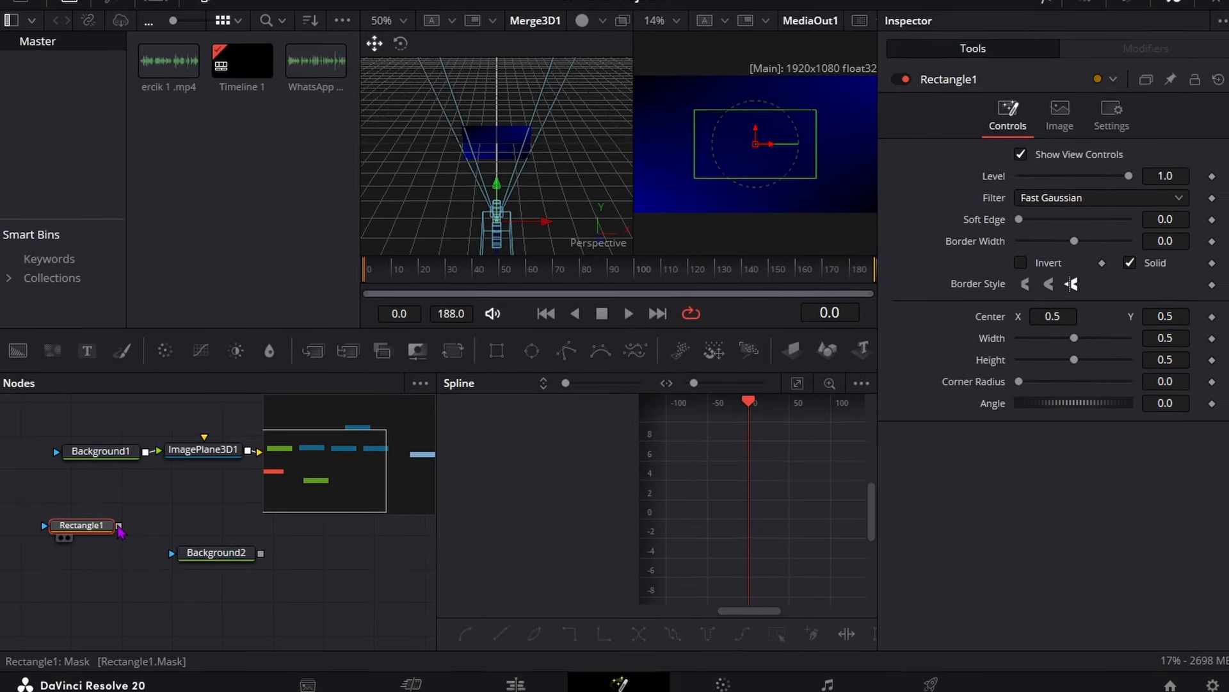
click(215, 552)
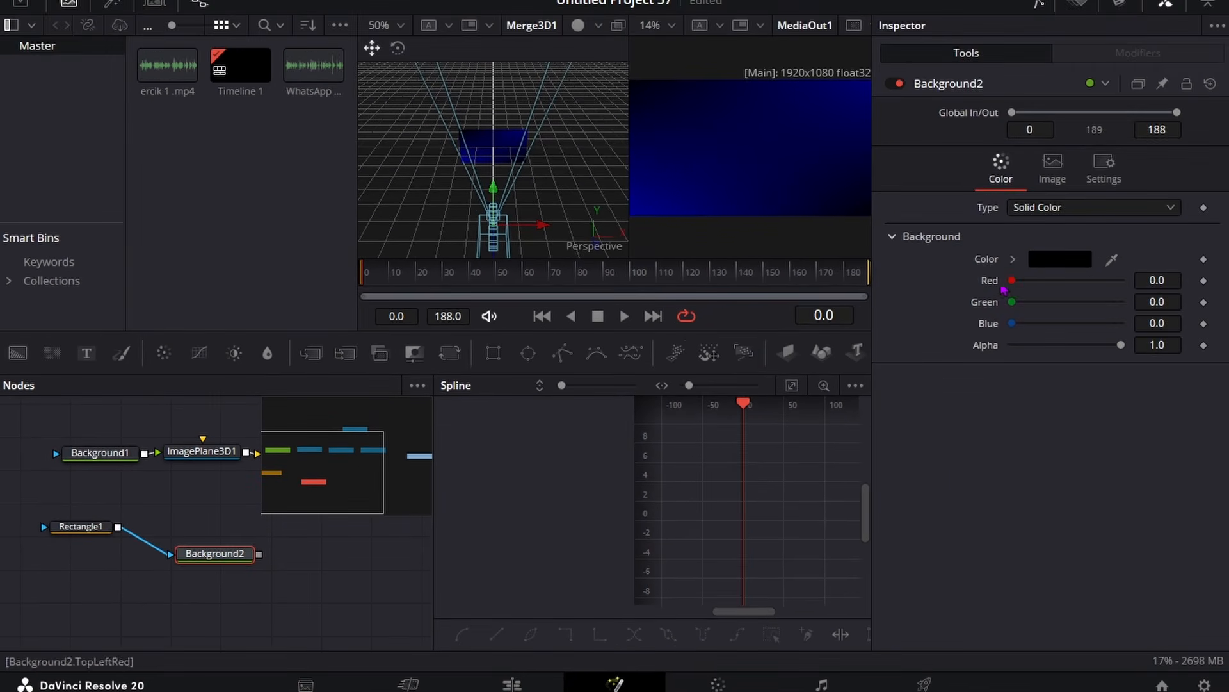
click(1060, 259)
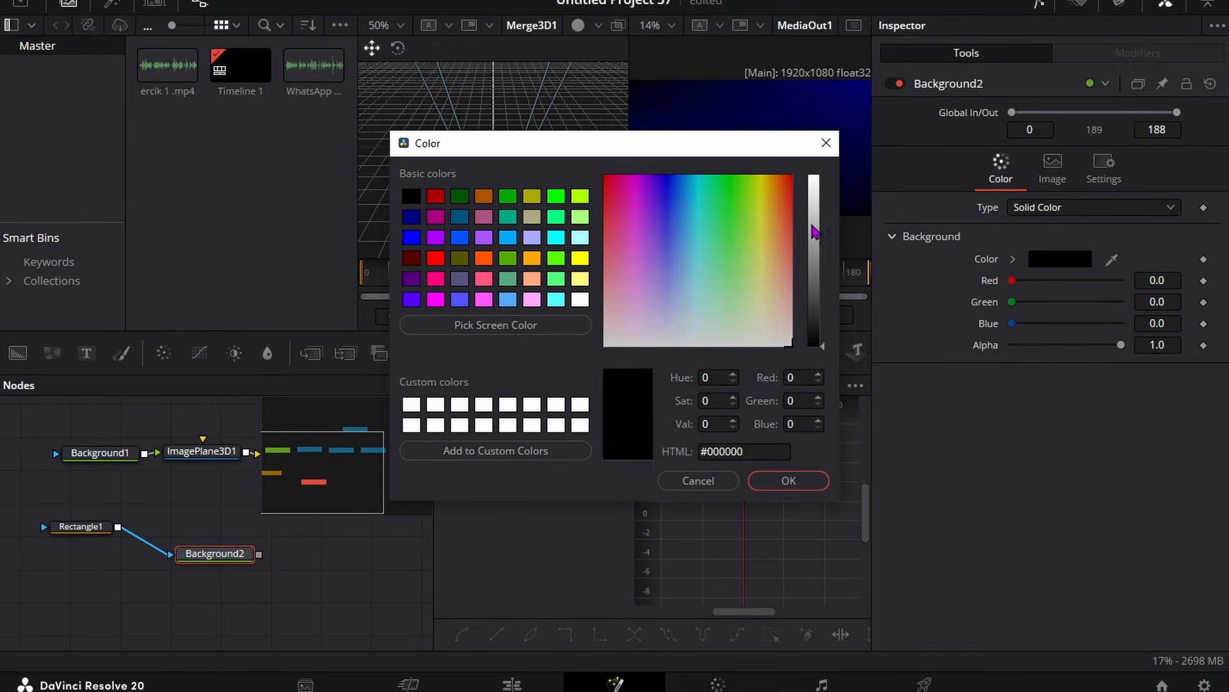
click(580, 299)
click(788, 480)
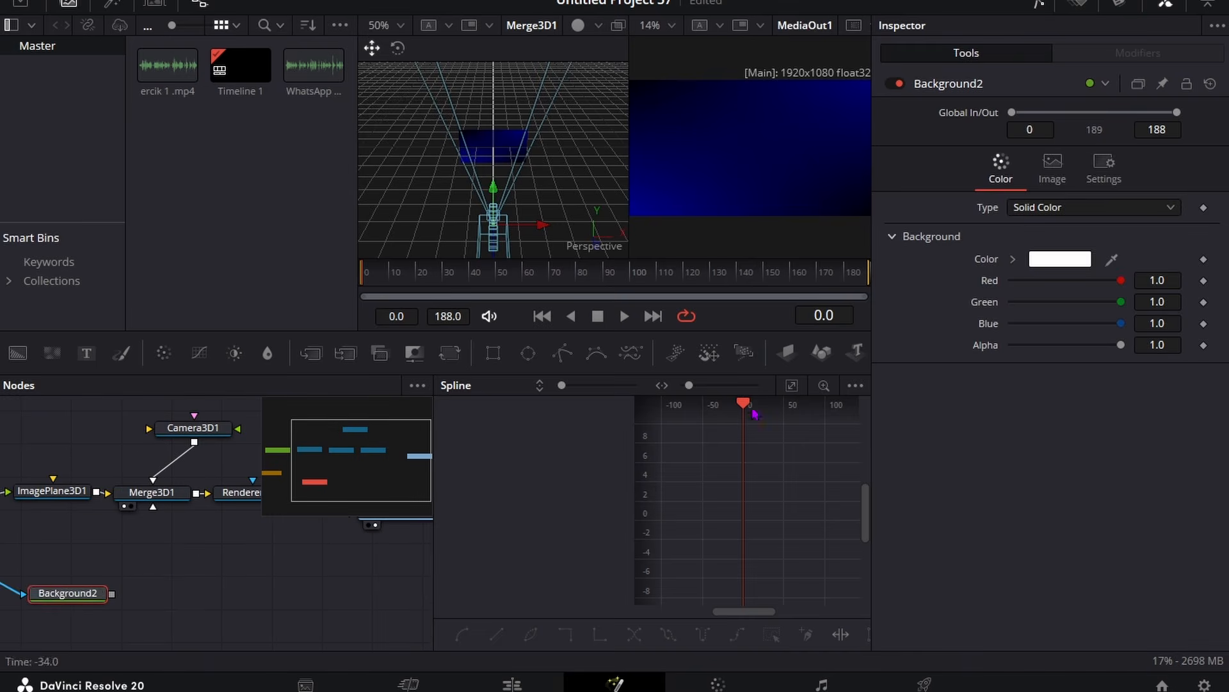
Add an Image Plane 3D node after Background2 and connect it to Merge3D1.
click(787, 353)
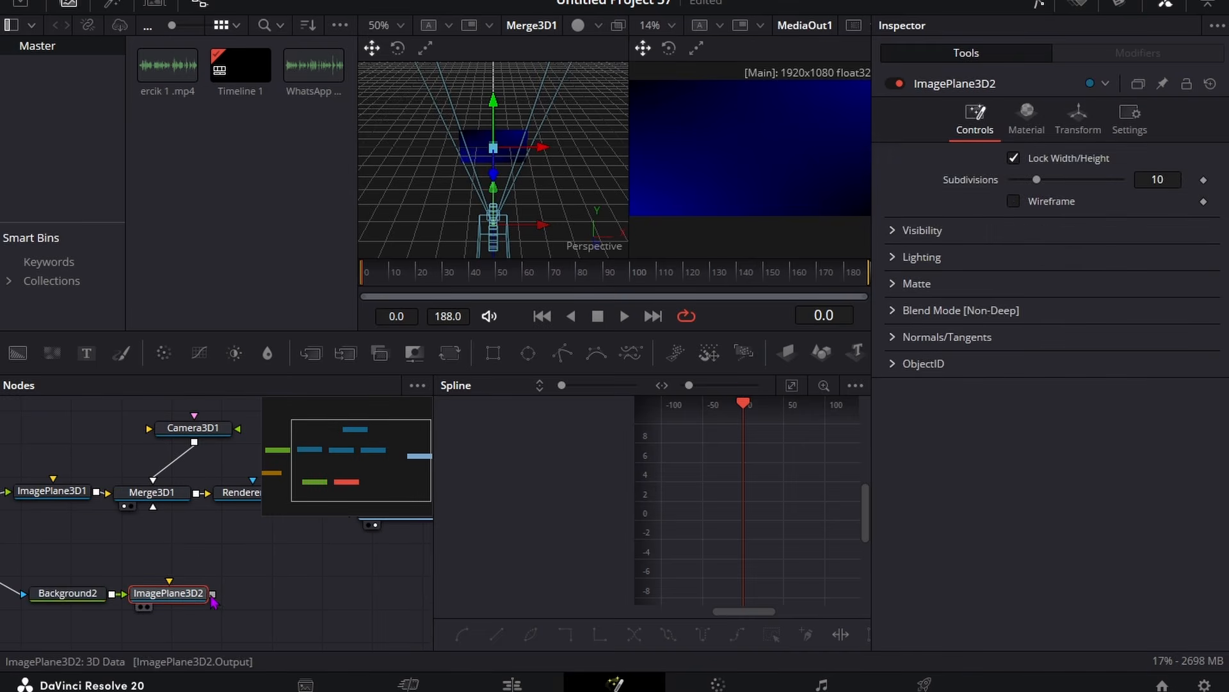
drag(212, 594, 152, 493)
Shape the Rectangle1 mask into a diamond with width 0.237, height 0.42 and angle -44.2.
drag(362, 459, 280, 483)
click(141, 534)
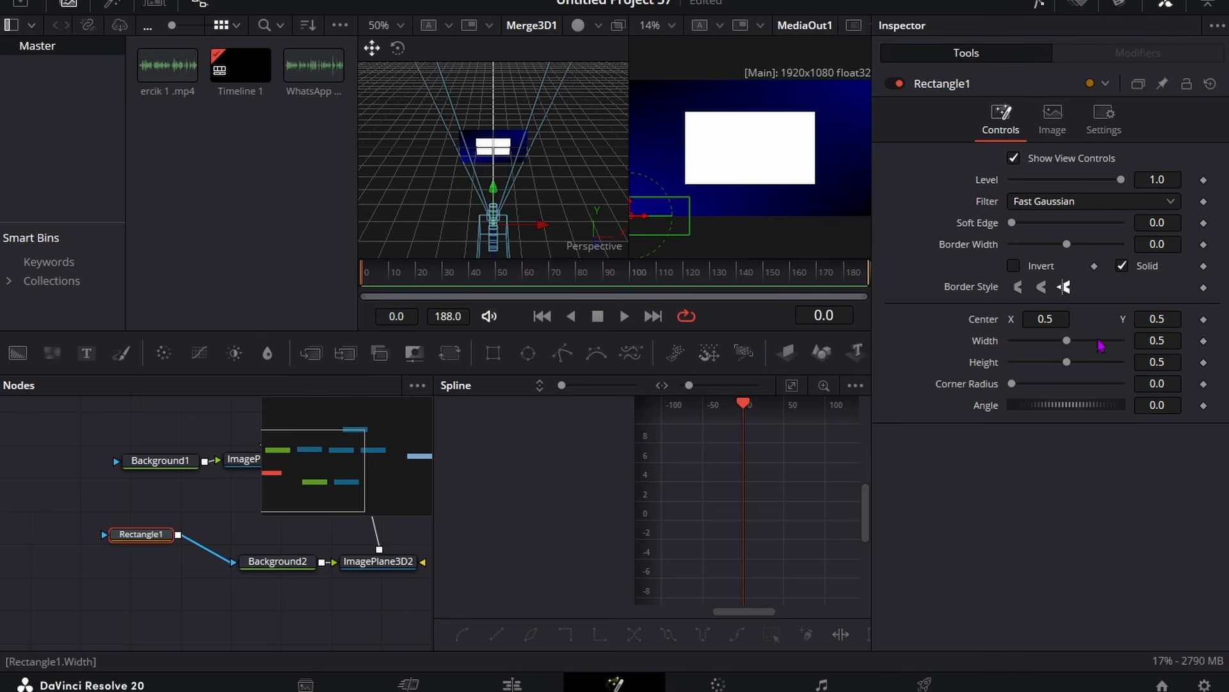
scroll(1151, 340, down, 10)
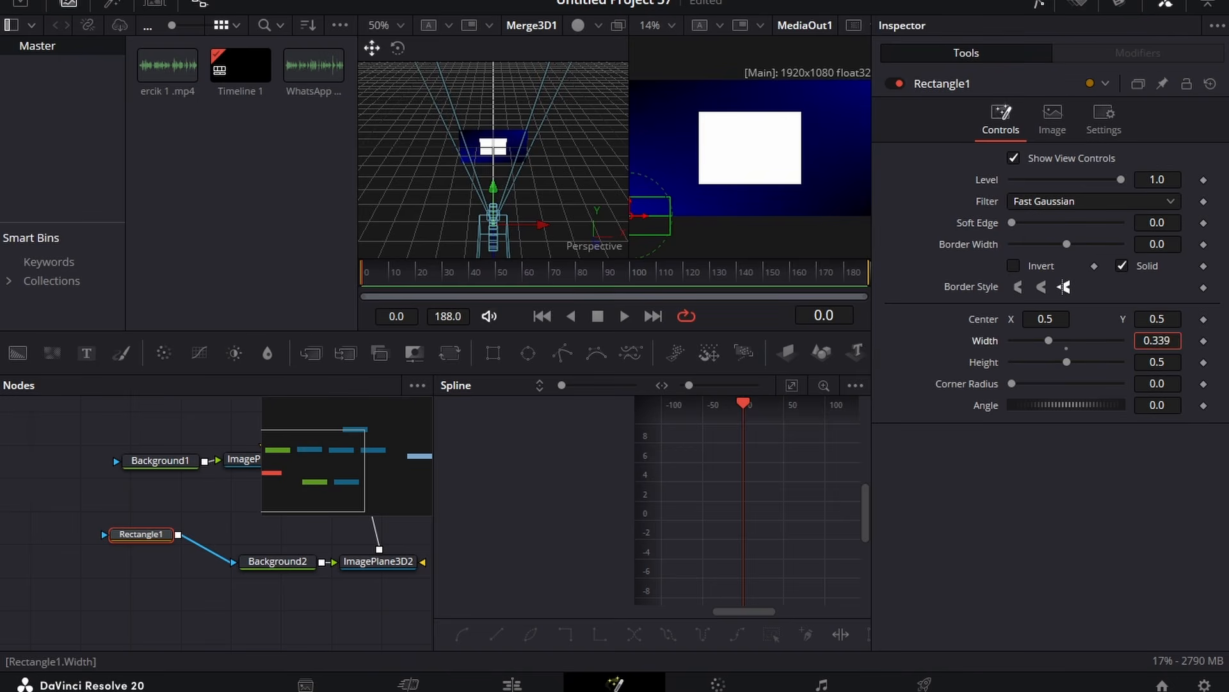
scroll(1157, 361, down, 1)
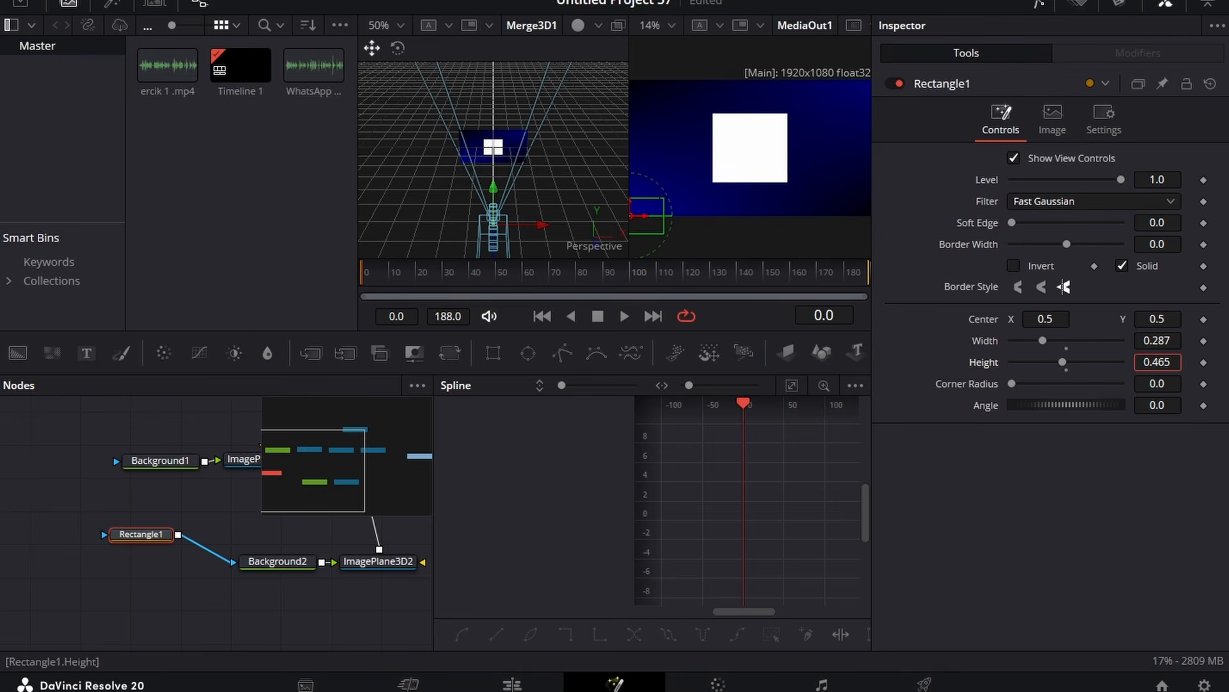
scroll(1157, 362, down, 1)
scroll(1157, 362, down, 3)
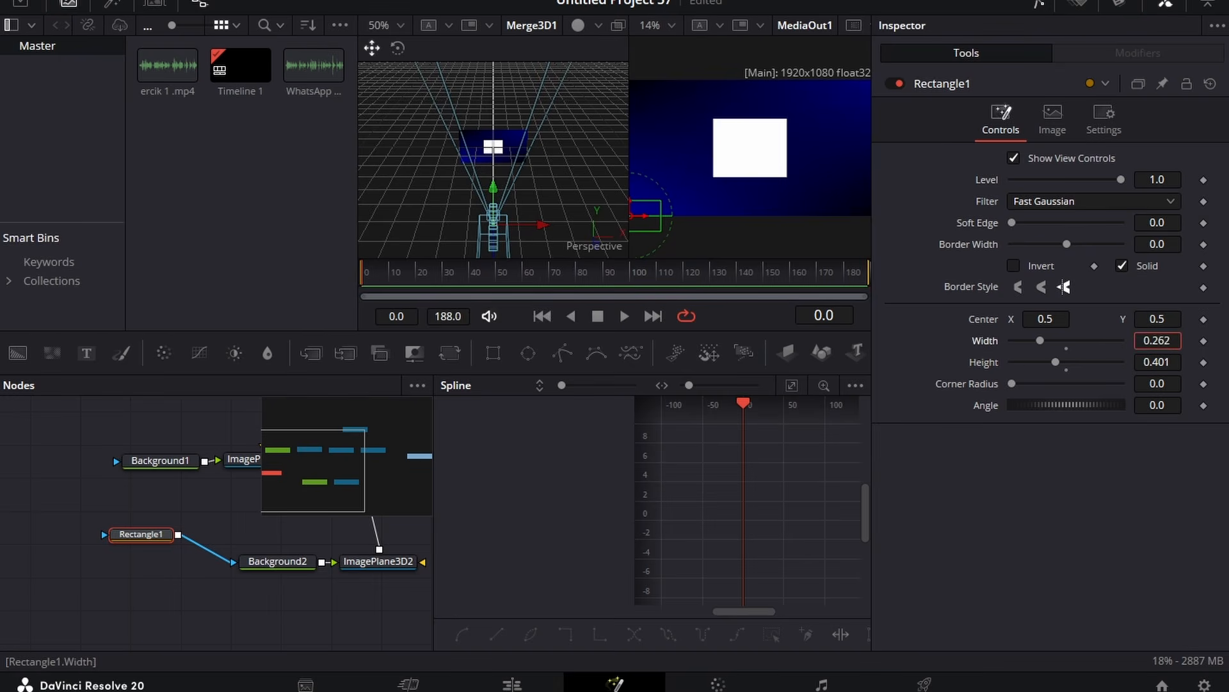
scroll(1157, 405, down, 4)
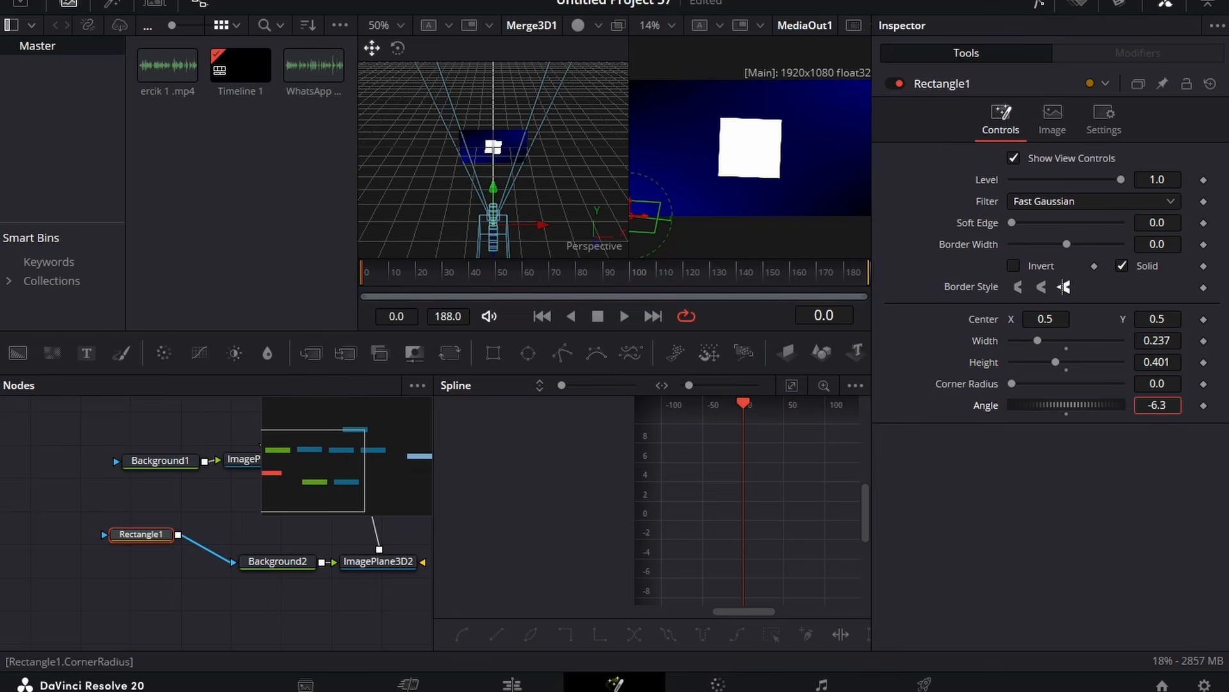
scroll(1157, 405, down, 3)
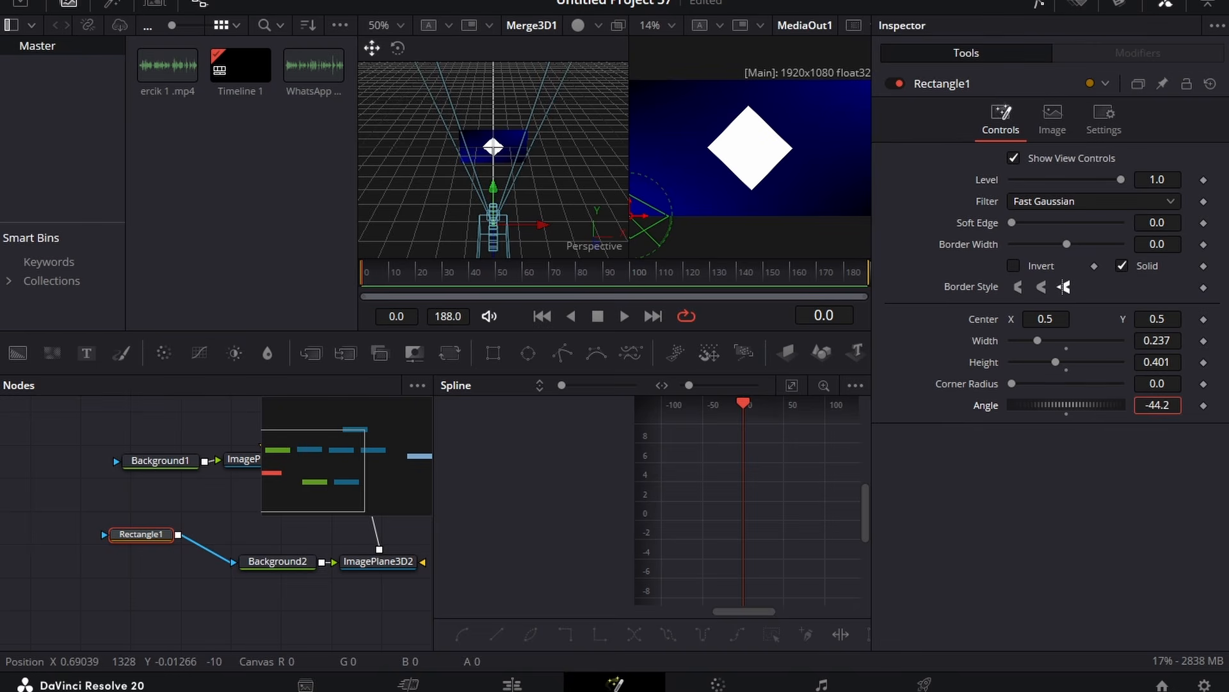
scroll(1162, 356, up, 5)
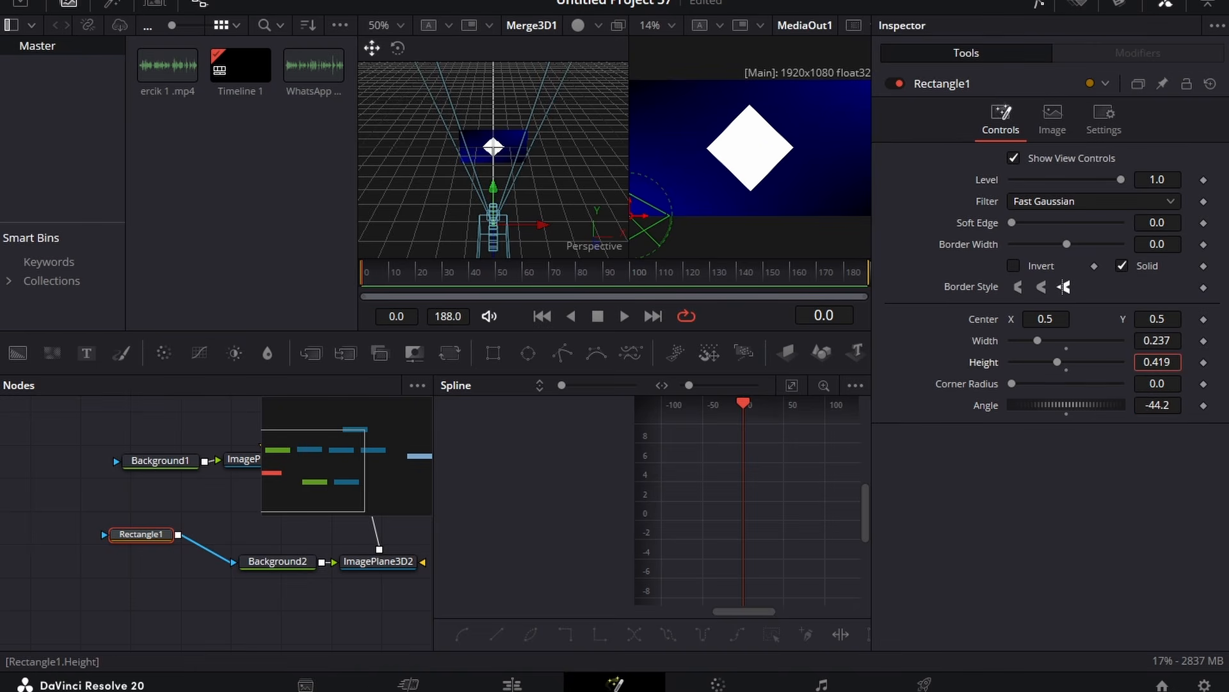
scroll(1157, 362, up, 1)
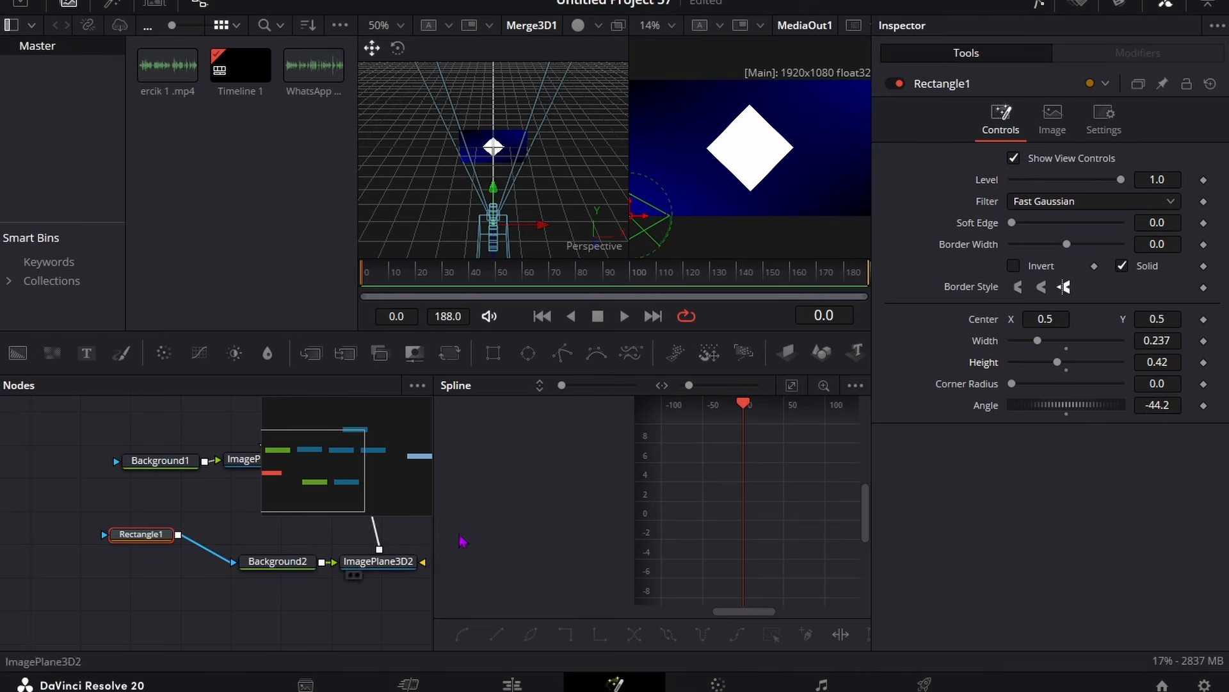
Turn the Rectangle1 diamond into an outline by disabling Solid and setting its border width to 0.0032.
click(1123, 266)
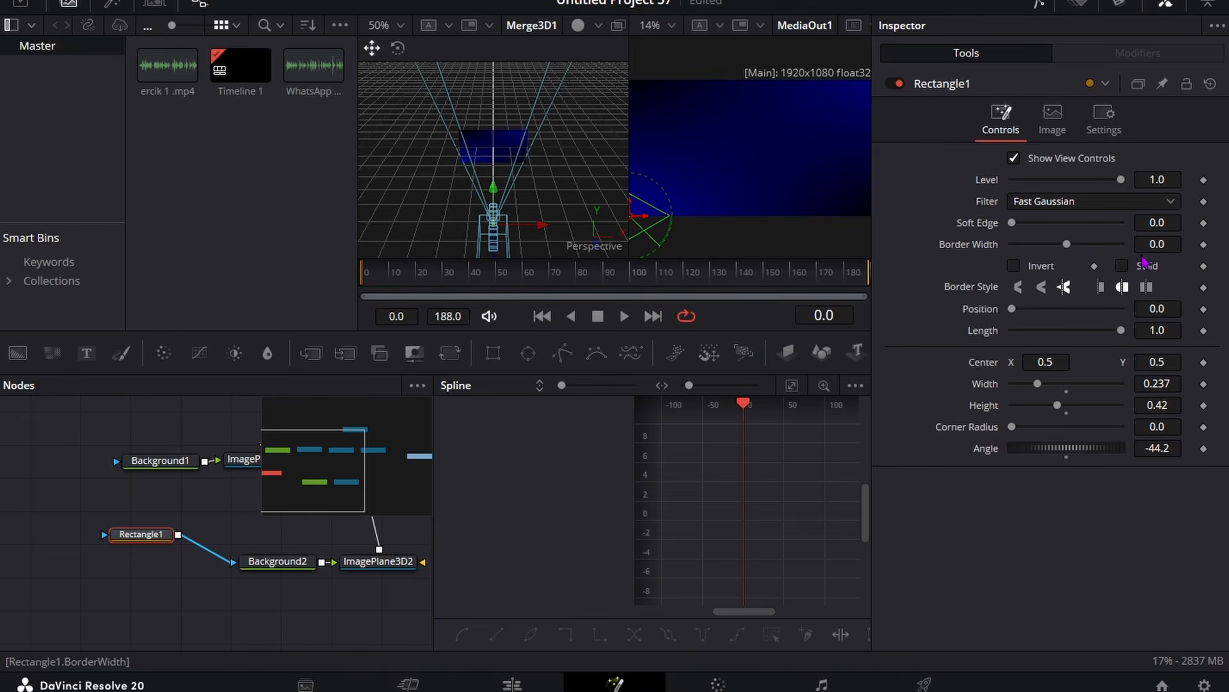
scroll(1152, 247, up, 3)
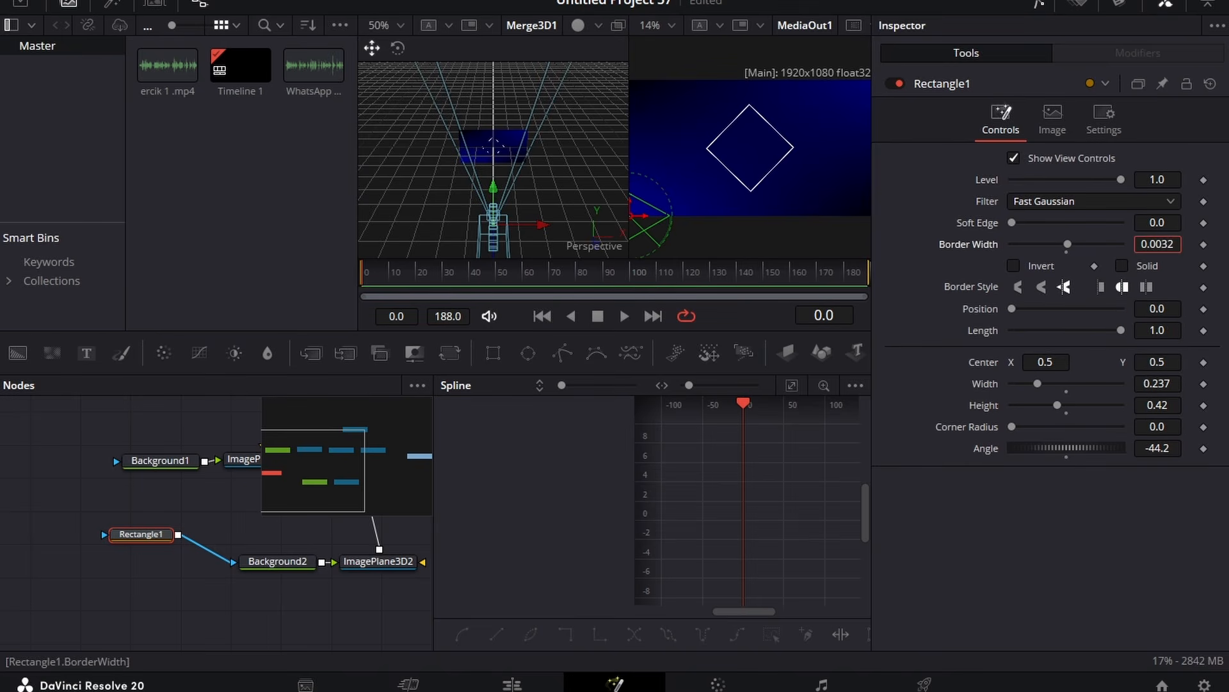
Set ImagePlane3D2's scale to 0.872 and its Z translation to 0.08 to separate the diamond from the background.
click(381, 562)
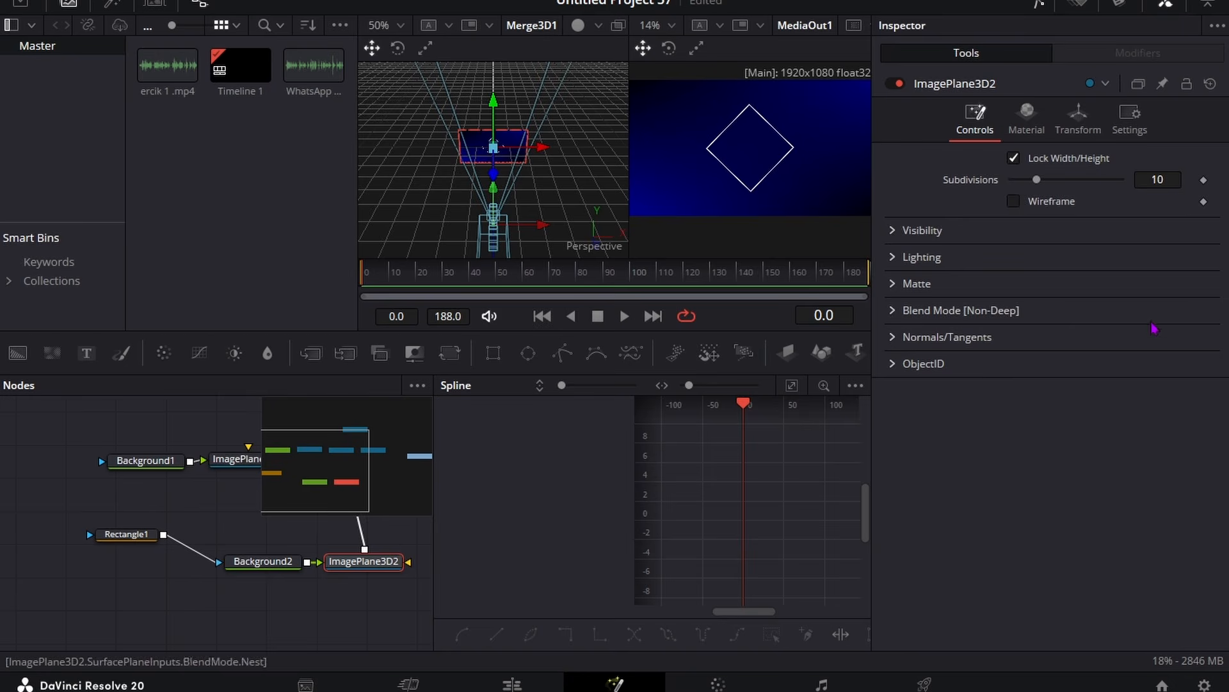
click(1078, 118)
scroll(1158, 437, down, 3)
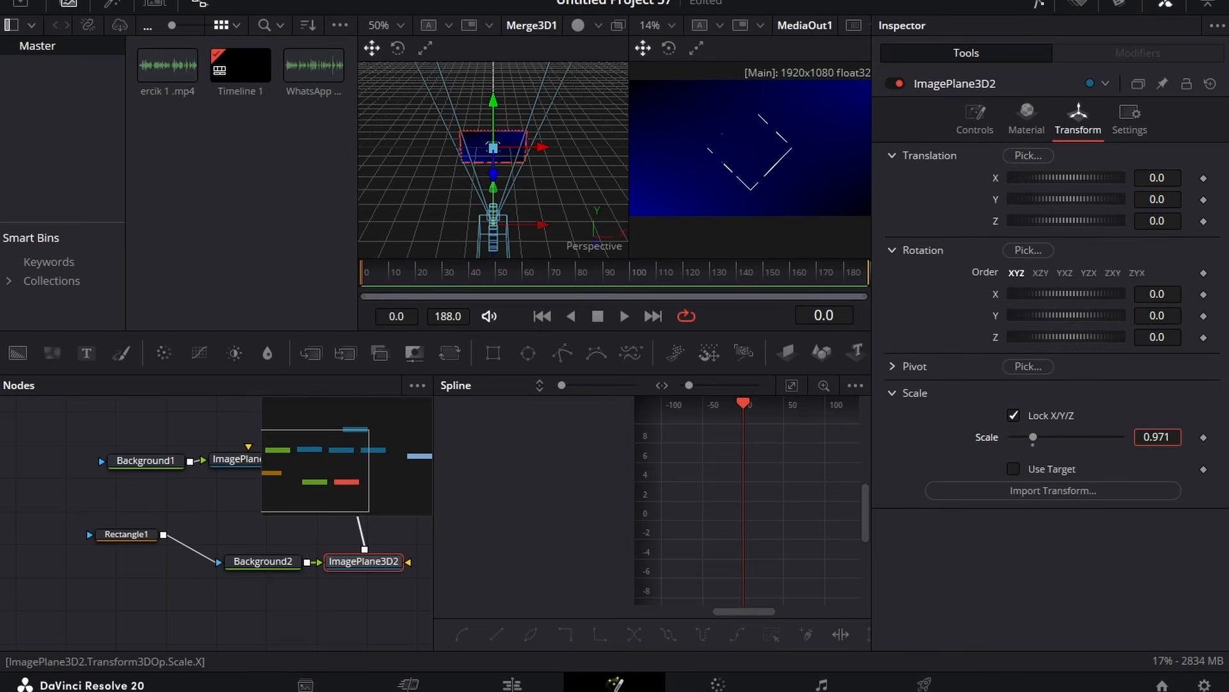
scroll(1157, 437, up, 6)
scroll(1158, 436, down, 7)
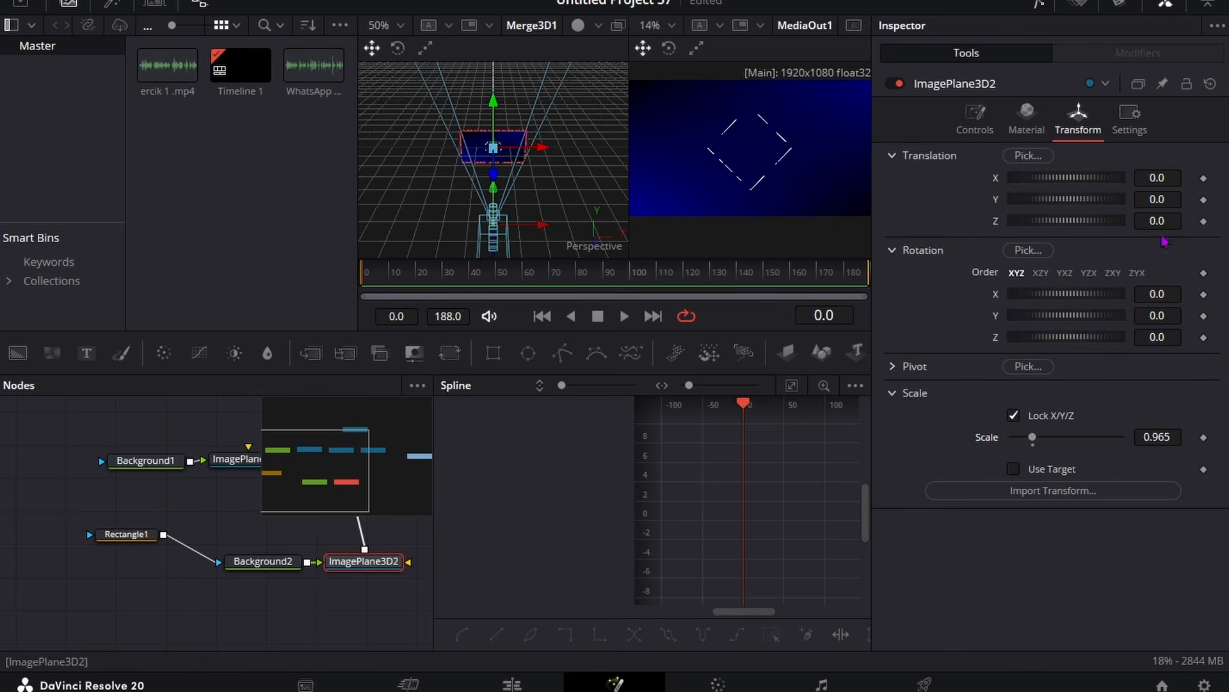
scroll(1157, 220, up, 8)
scroll(1158, 436, down, 8)
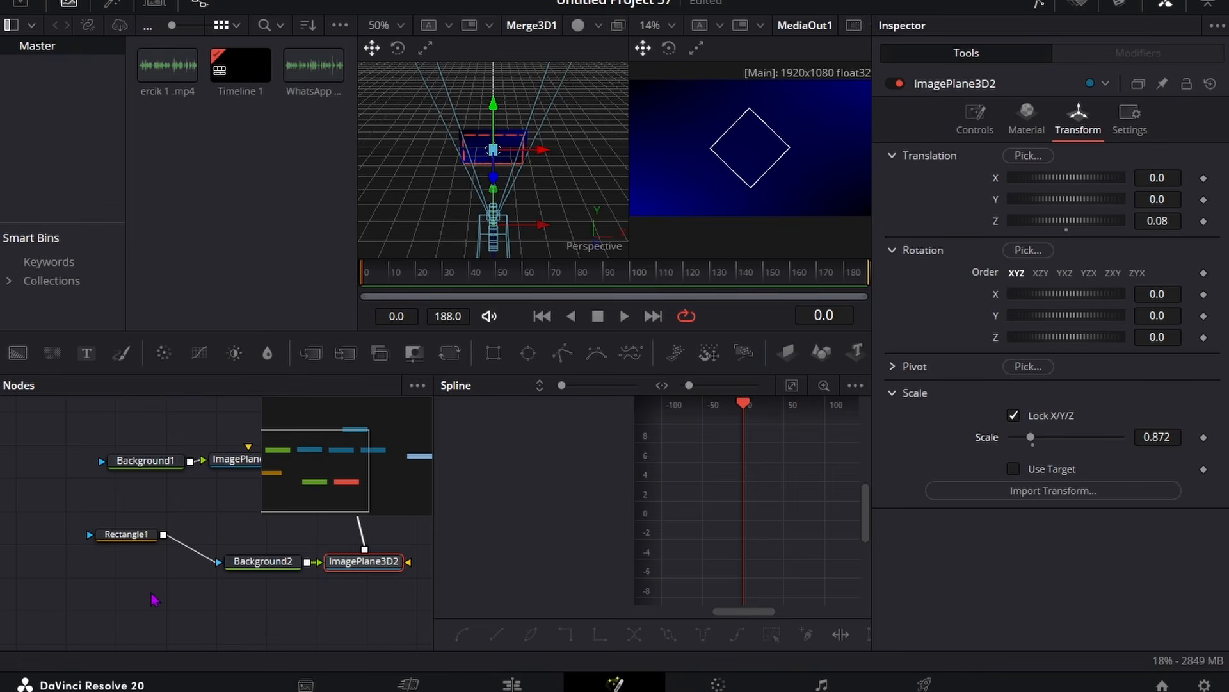
Add a Blur node between Background2 and ImagePlane3D2 and set its blur size to 31.3.
drag(269, 567, 243, 571)
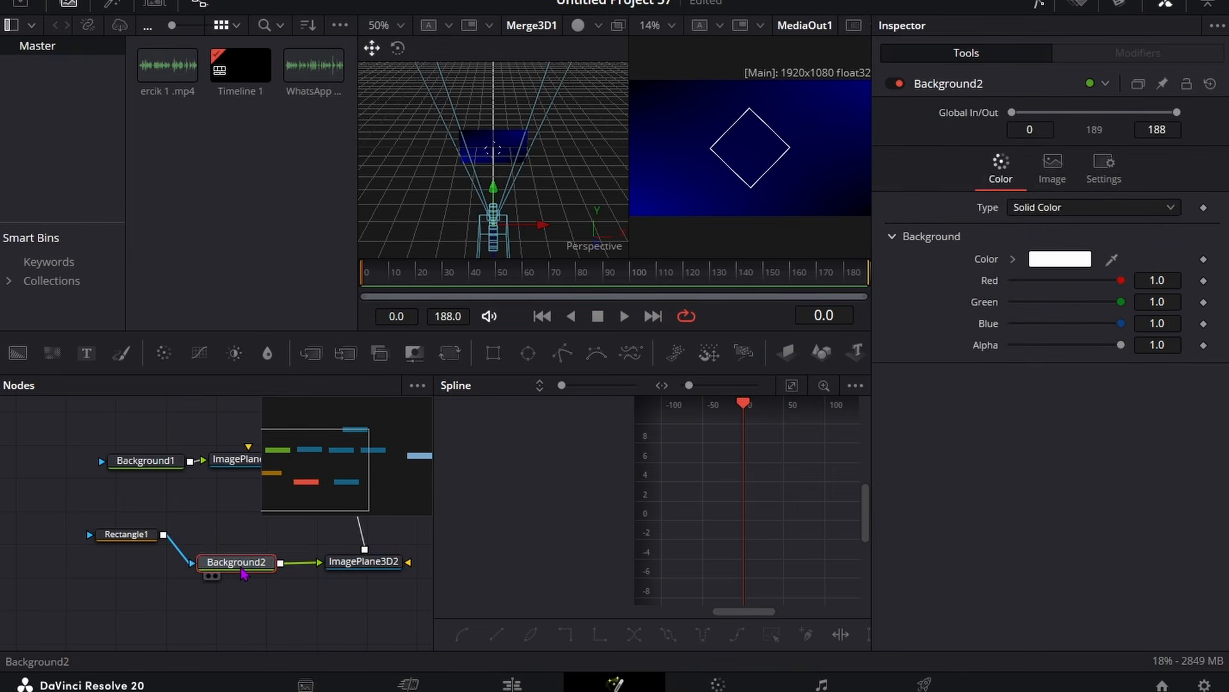
key(shift+space)
text(blu)
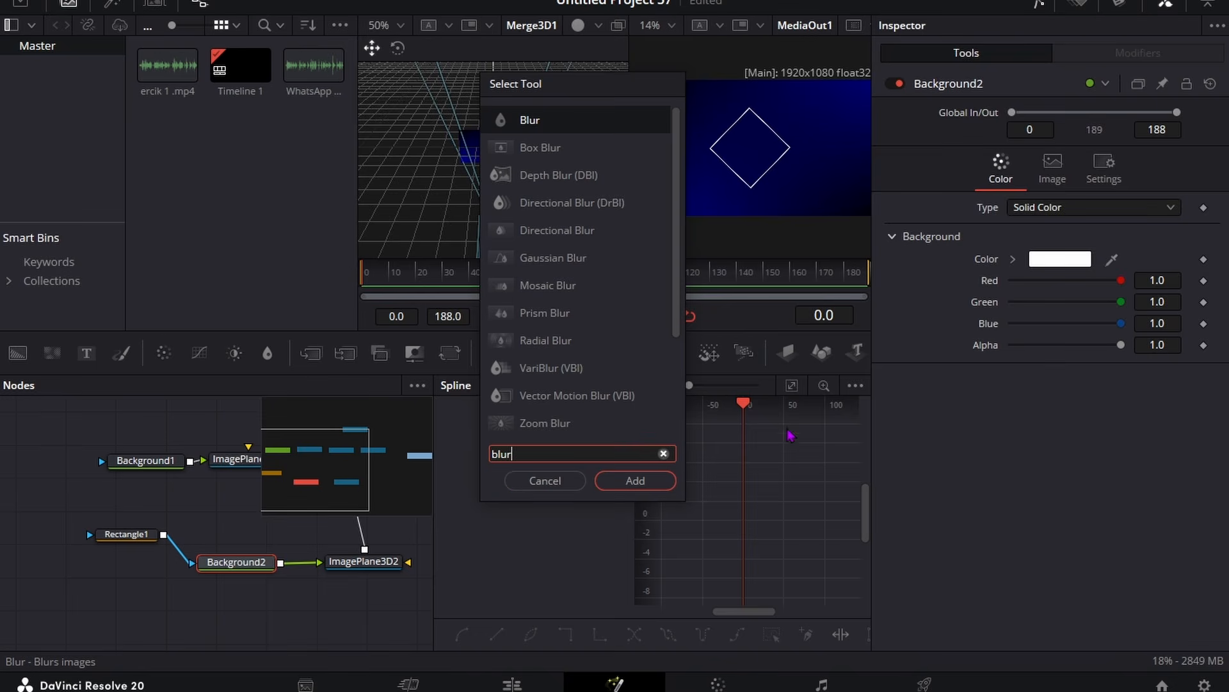
text(r)
click(641, 478)
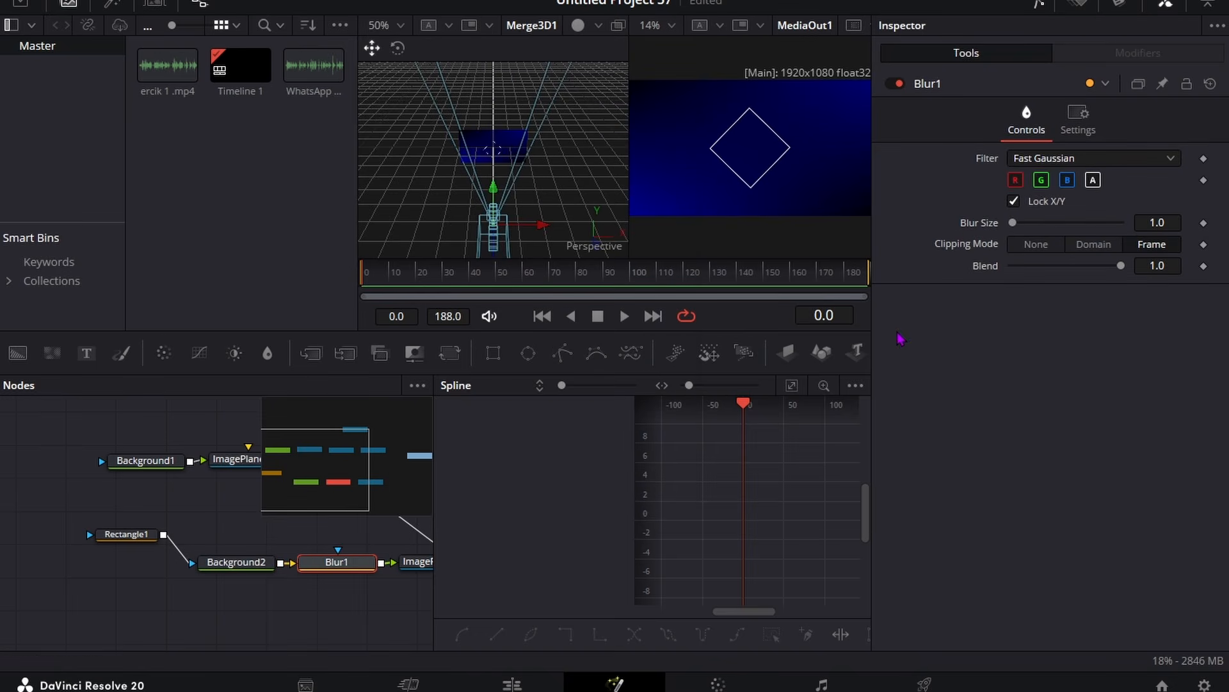
drag(1154, 222, 1193, 222)
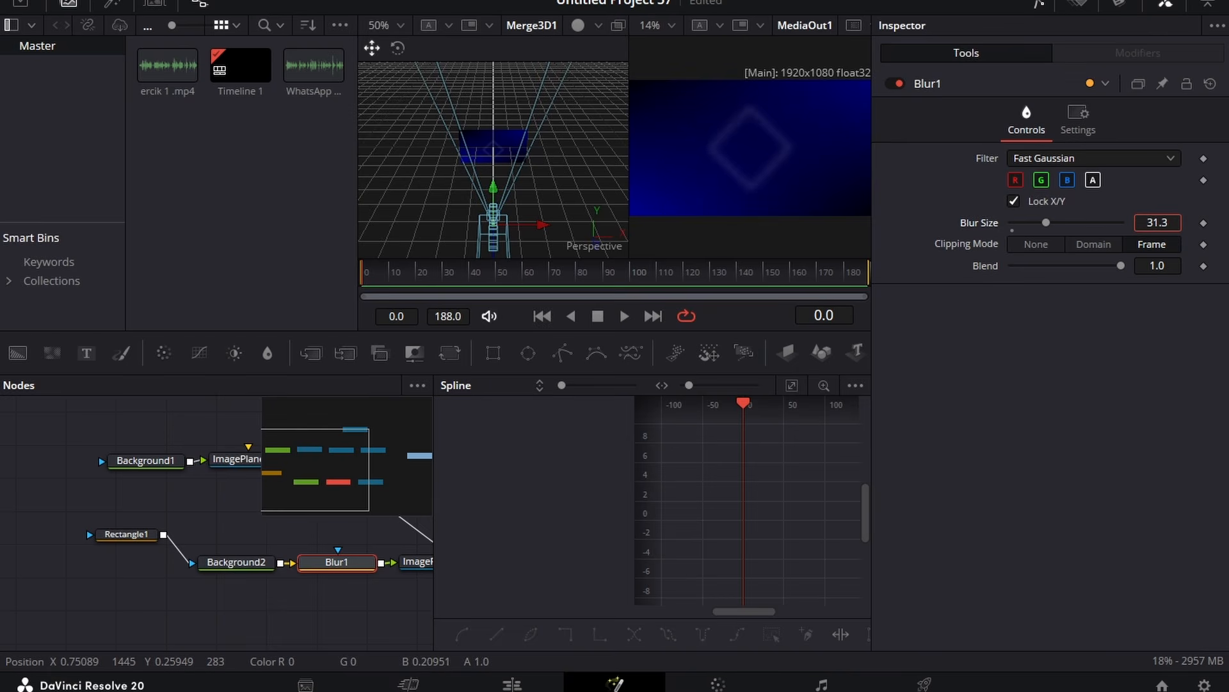
Duplicate the Rectangle1, Background2, Blur1 and ImagePlane3D2 chain, and delete the Blur node from the copy.
click(156, 631)
drag(68, 609, 442, 541)
key(ctrl+c)
key(ctrl+v)
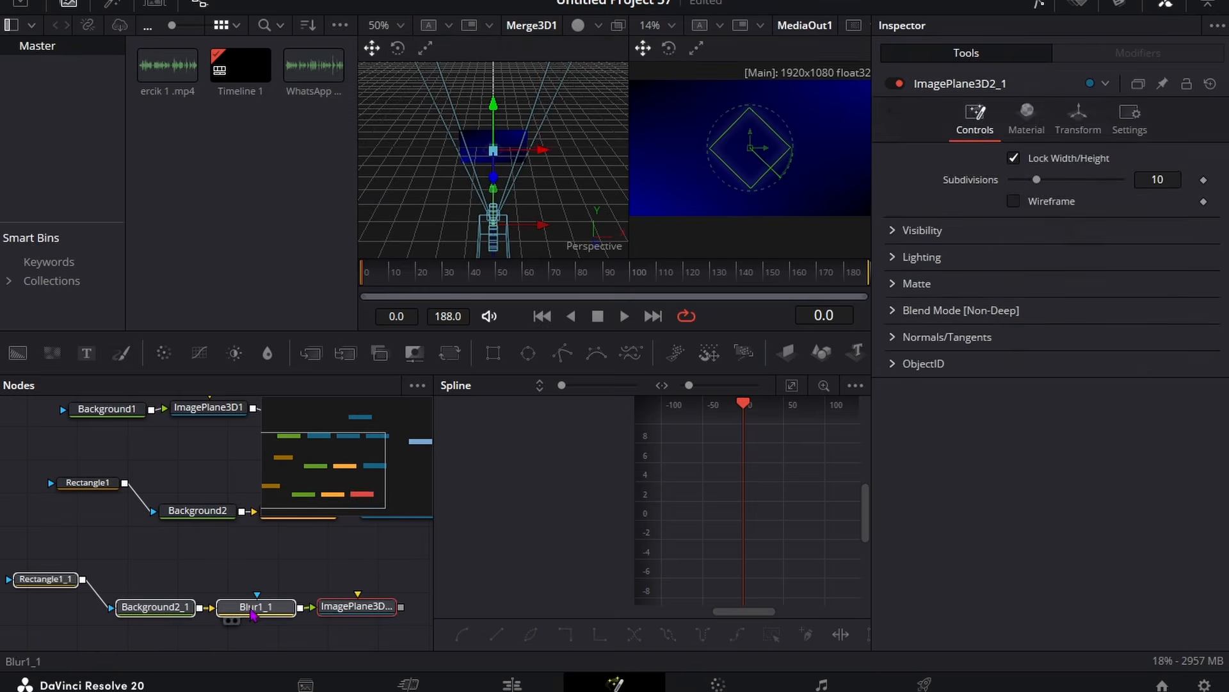
click(260, 606)
key(Delete)
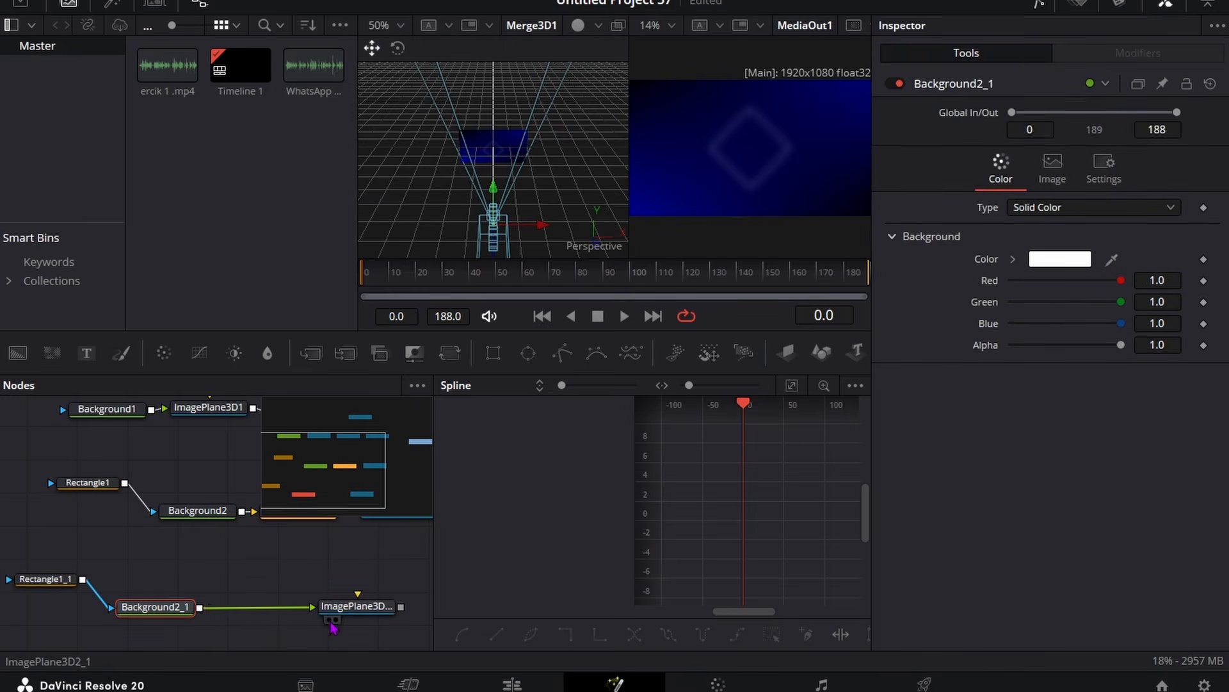
Reposition the duplicated ImagePlane3D2_1 node and connect its output to Merge3D1.
drag(357, 606, 342, 546)
ctrl+click(319, 562)
key(ctrl+z)
key(ctrl+z)
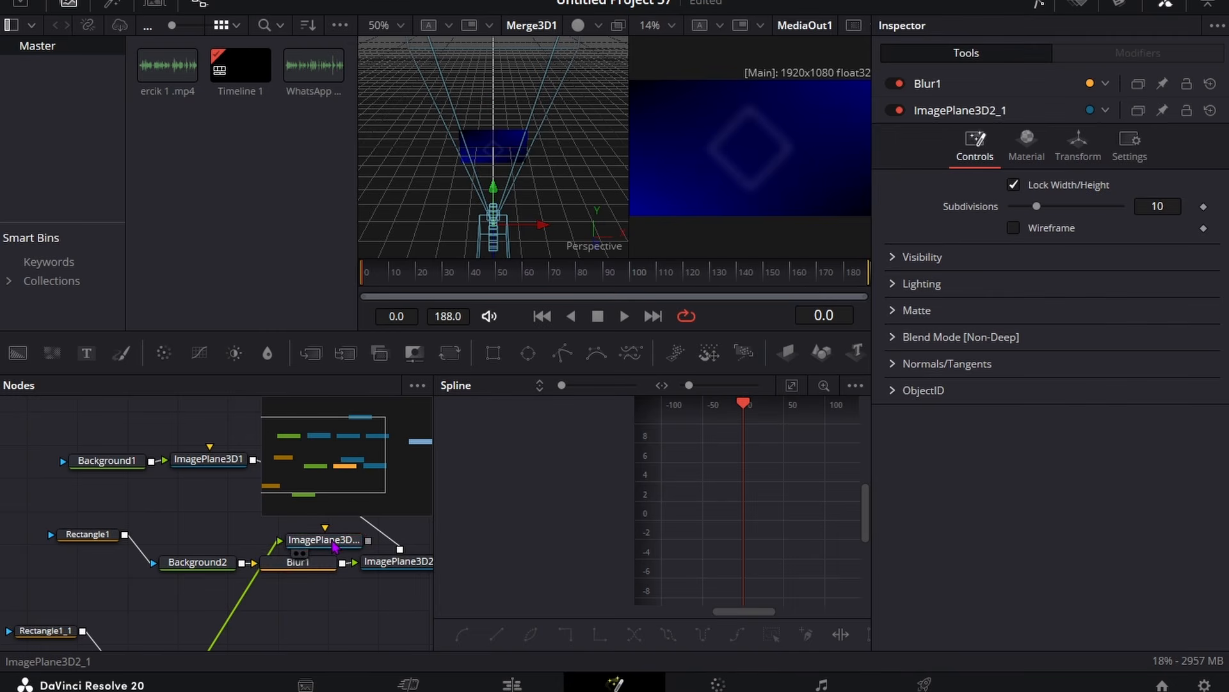
drag(365, 645, 251, 443)
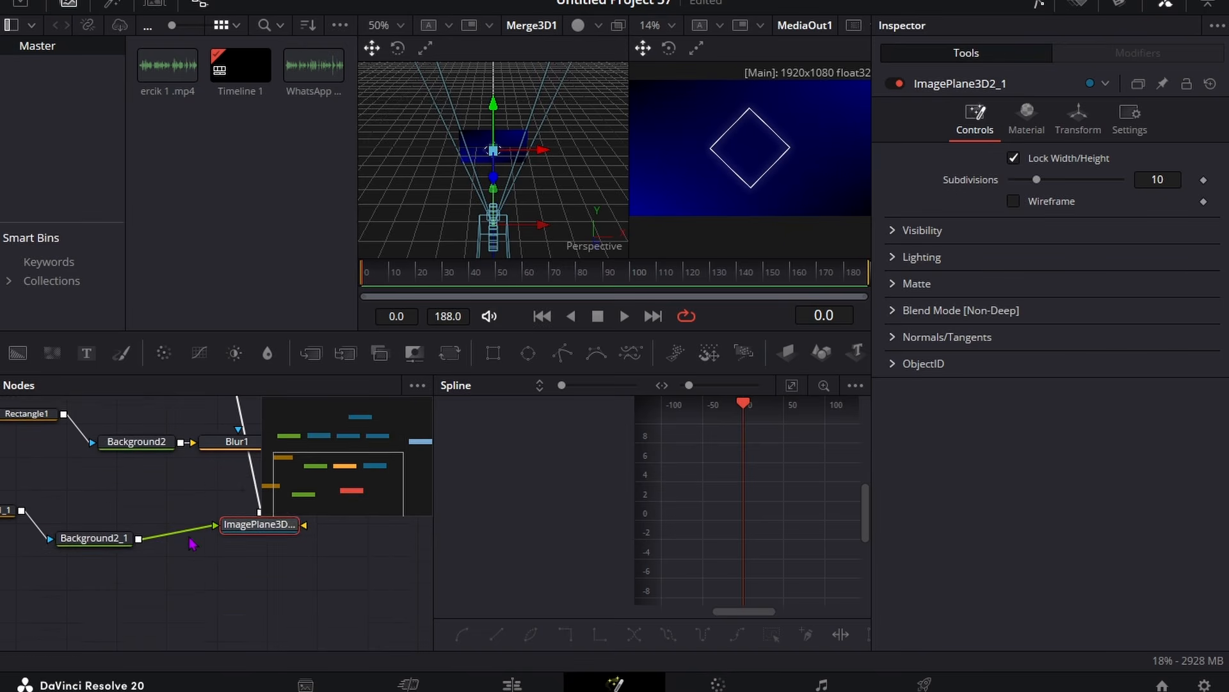
drag(362, 512, 168, 545)
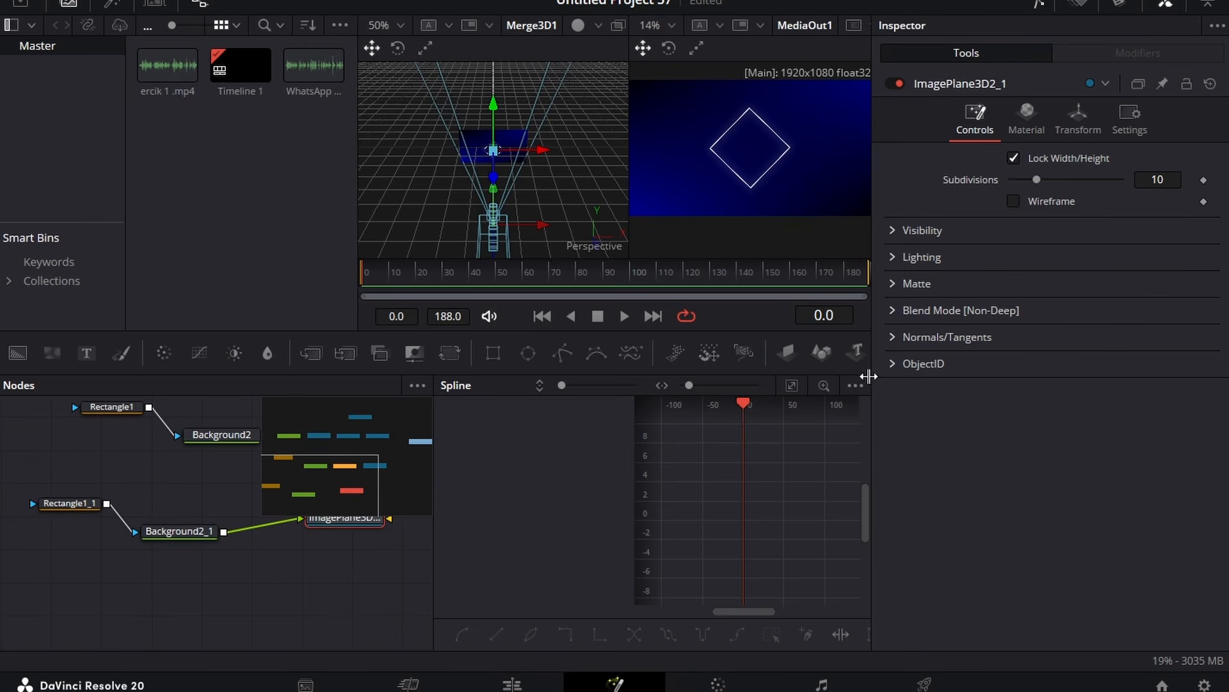
Duplicate the original blurred diamond chain below the others and connect its image plane to Merge3D1.
scroll(296, 566, up, 3)
mouse_move(19, 490)
mouse_down()
mouse_move(401, 548)
mouse_move(376, 637)
mouse_move(6, 544)
mouse_move(29, 475)
mouse_up()
key(ctrl+c)
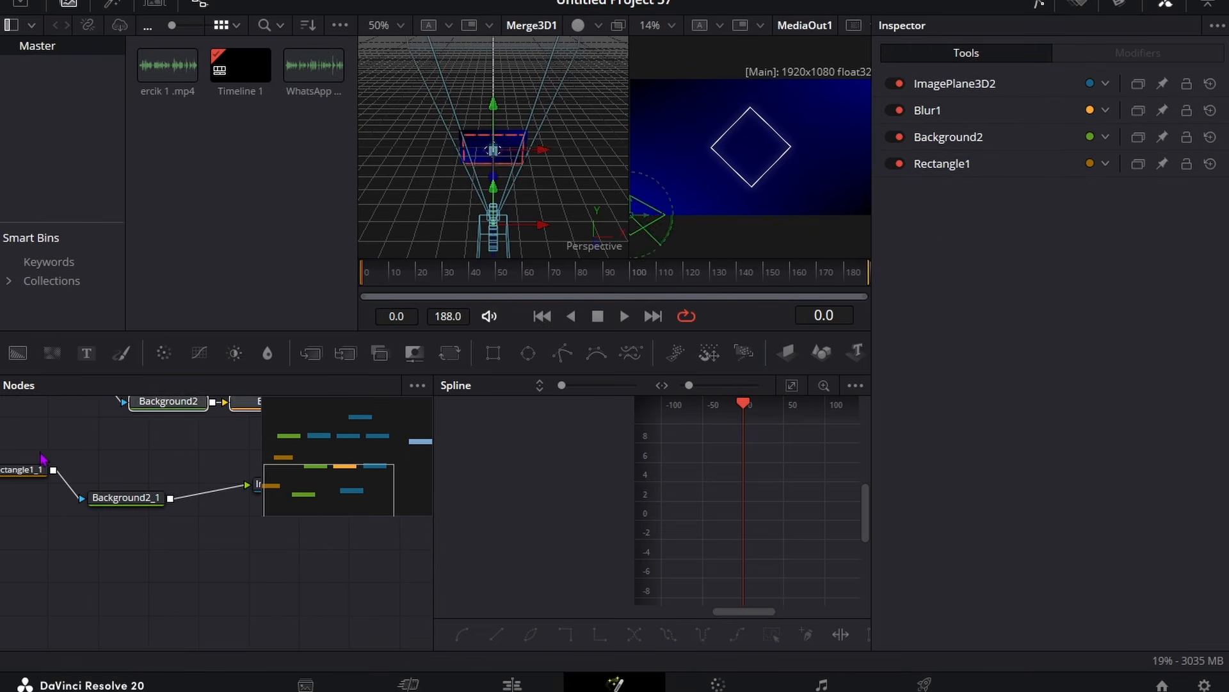
key(ctrl+v)
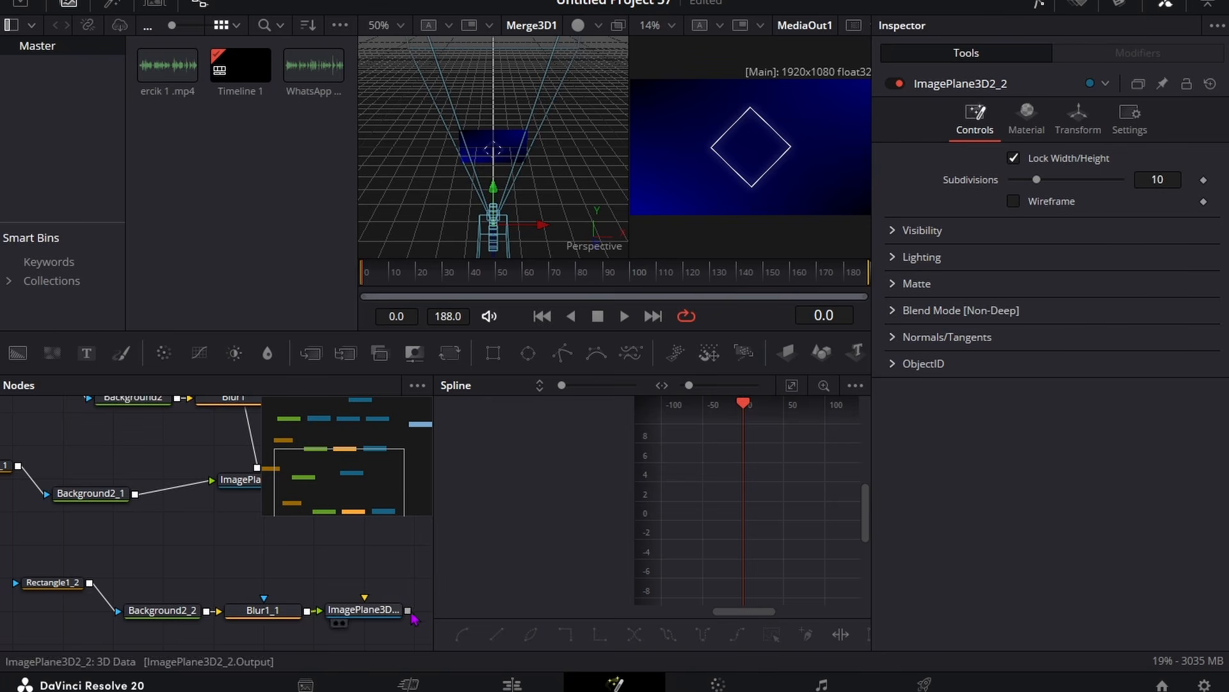
drag(408, 611, 245, 525)
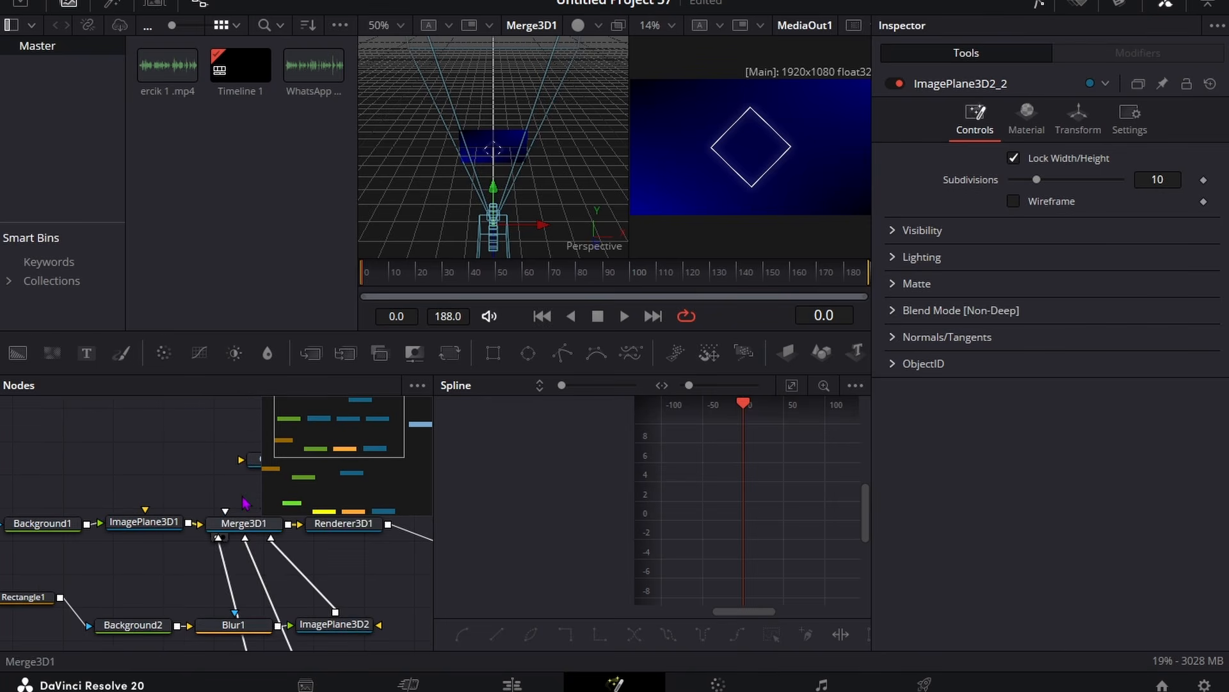
Set ImagePlane3D2_2's X translation to -0.357 to place the blurred diamond copy beside the central one.
click(1130, 118)
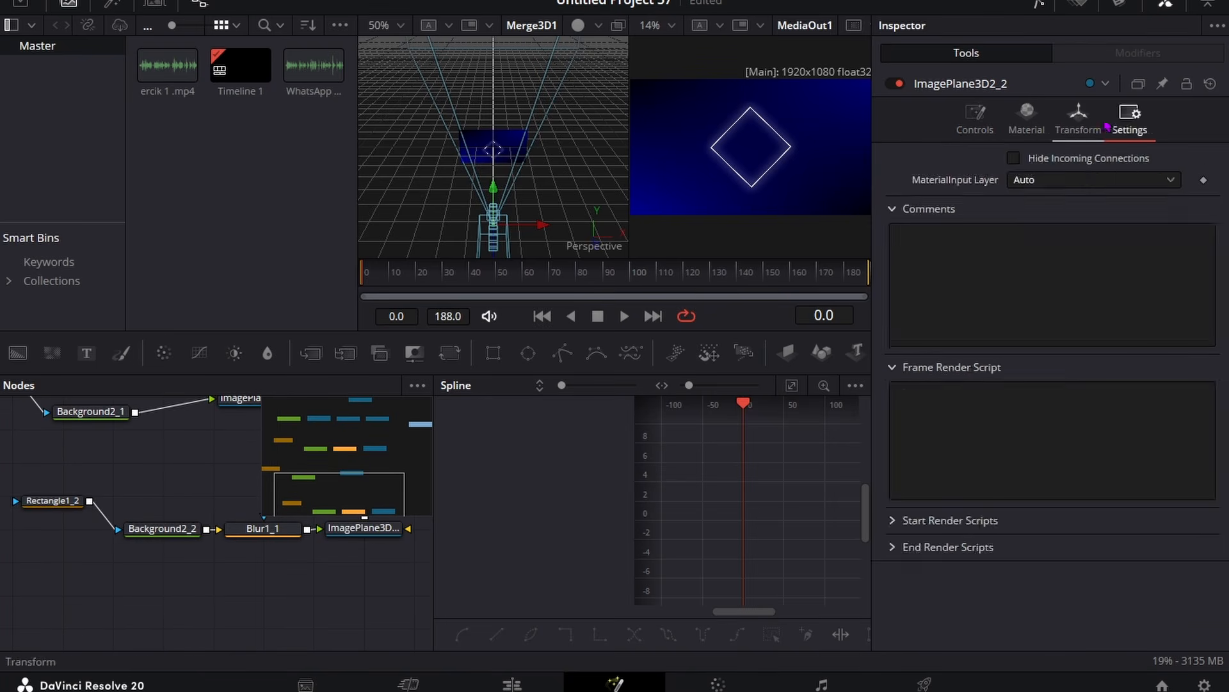
click(1079, 118)
drag(1170, 199, 1113, 178)
key(ctrl+z)
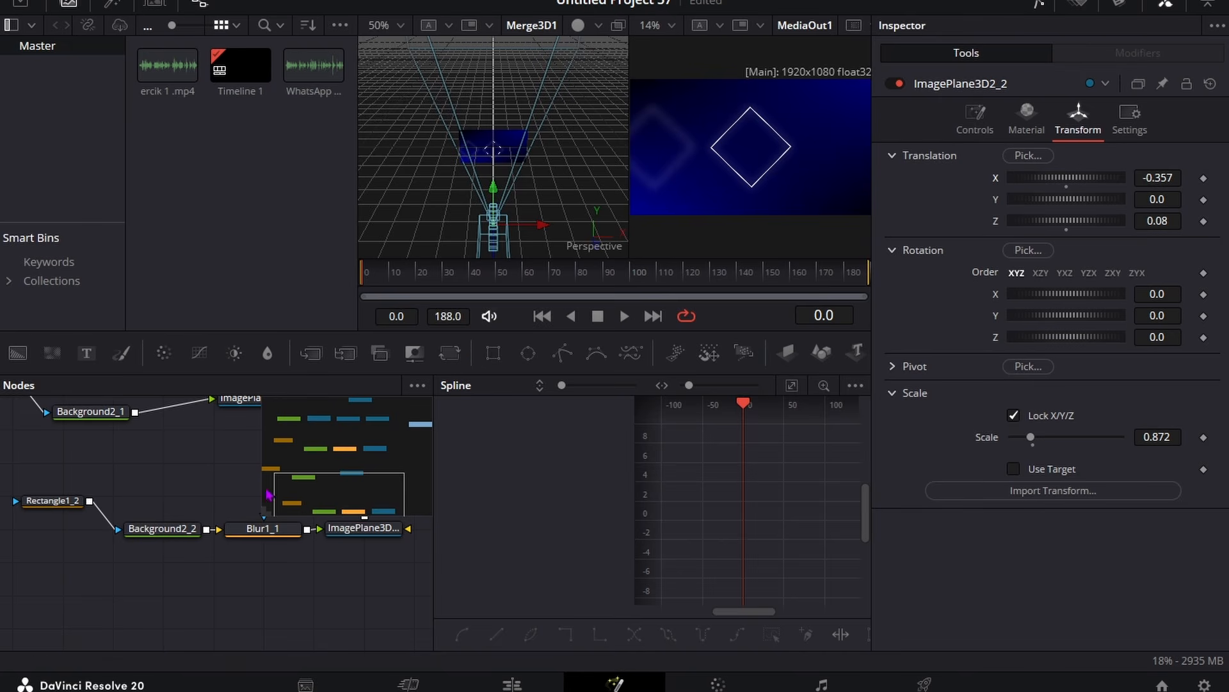
Paste another copy of the diamond chain below the Rectangle1_2 chain and connect ImagePlane3D2_3 to Merge3D1.
scroll(269, 608, up, 3)
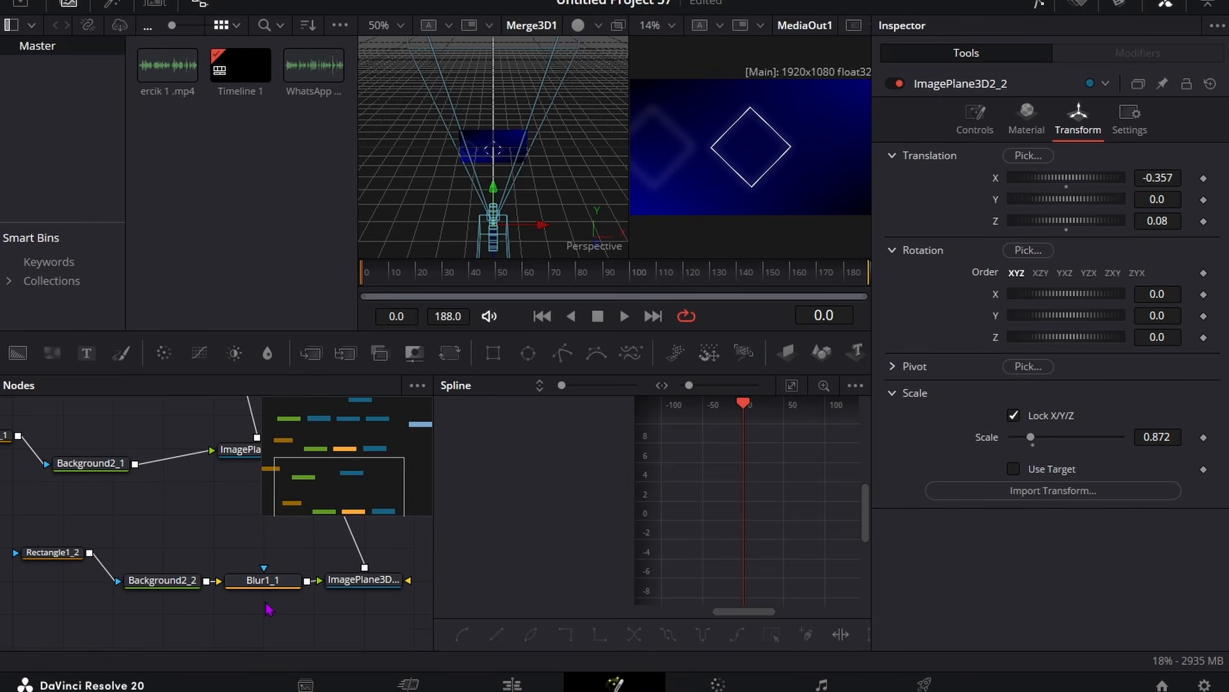
drag(390, 627, 94, 593)
scroll(94, 594, down, 3)
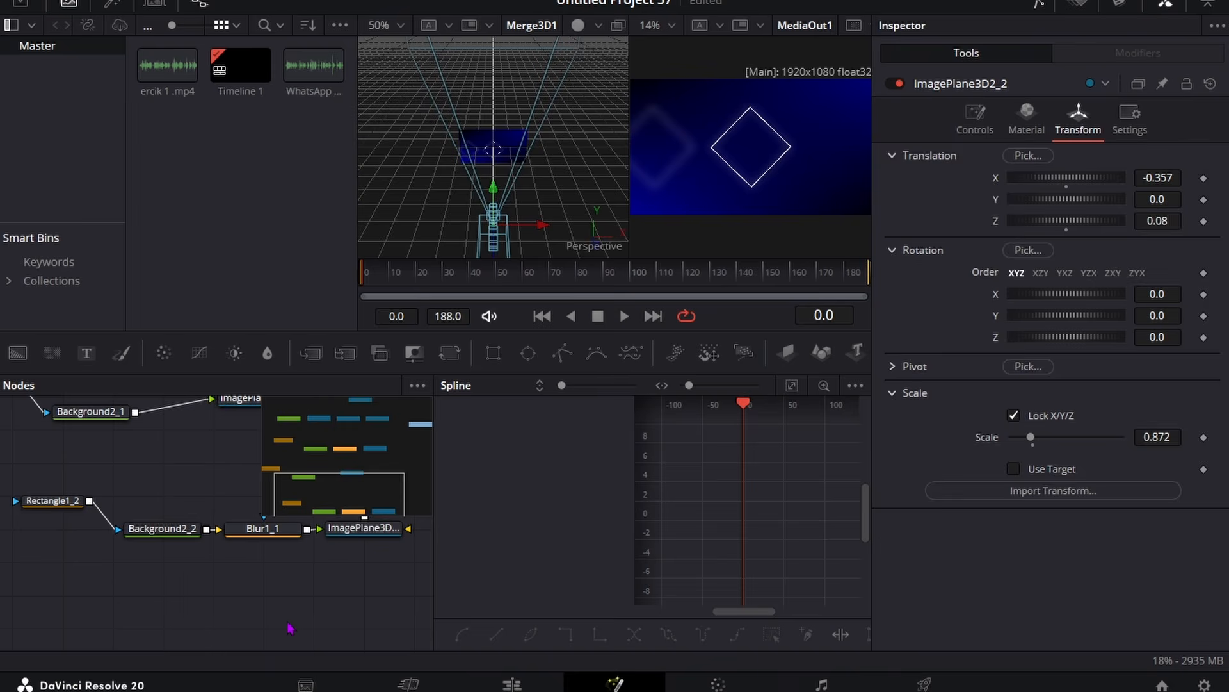
key(ctrl+v)
scroll(272, 410, up, 8)
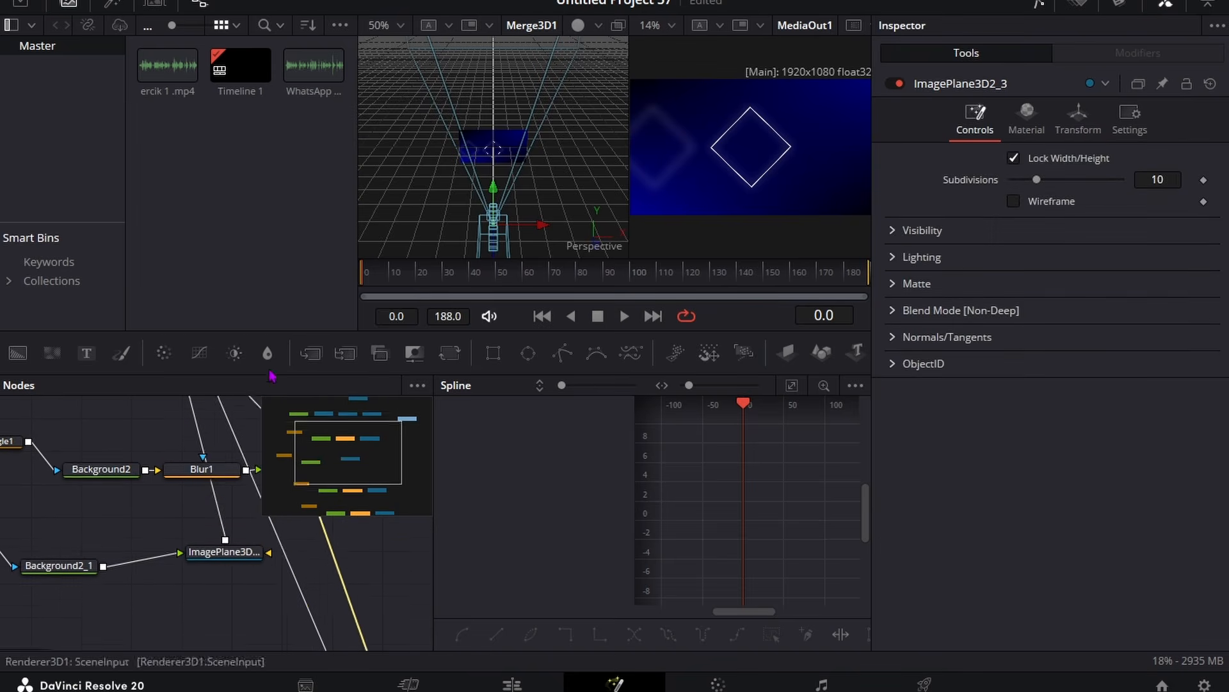
scroll(272, 384, down, 4)
scroll(214, 474, down, 4)
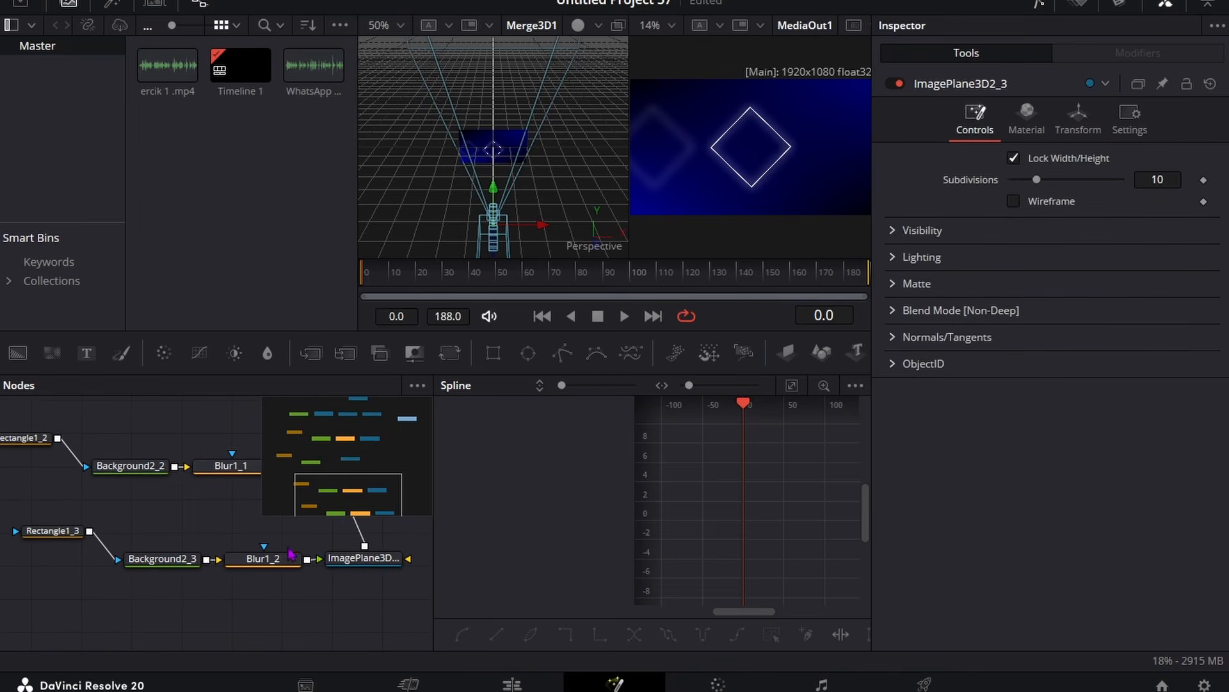
Set ImagePlane3D2_3's X translation to -0.349 and delete the Blur node from its chain.
click(366, 560)
click(1079, 115)
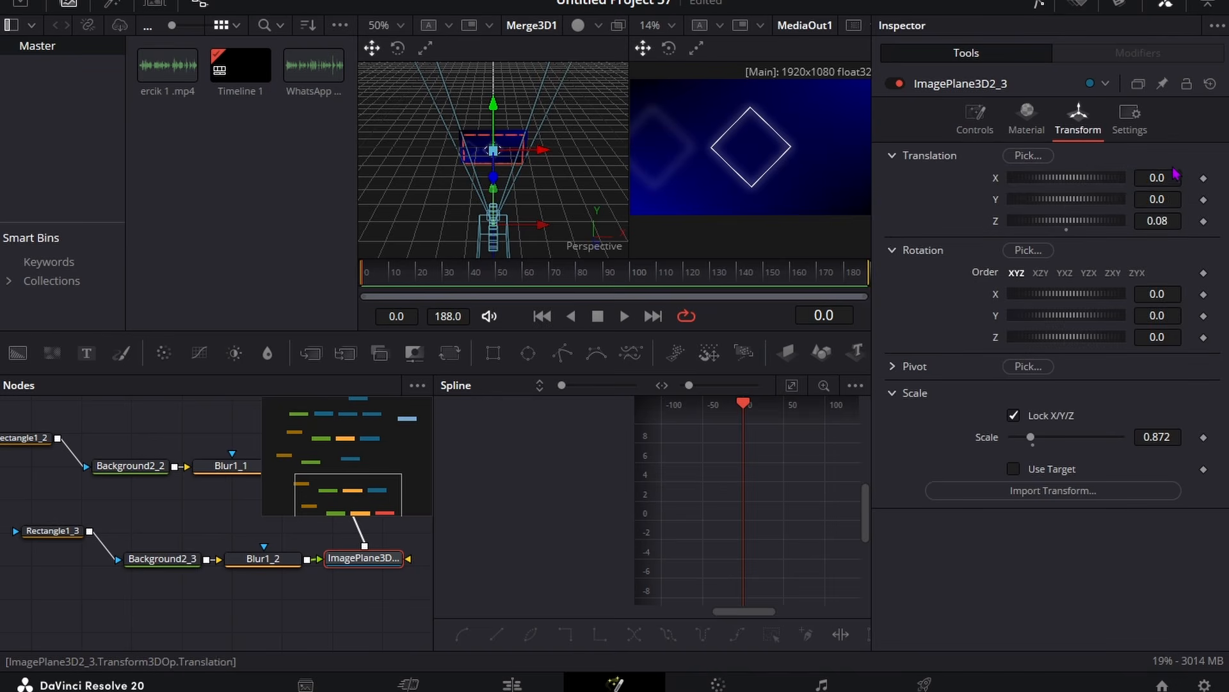
drag(1176, 178, 1018, 178)
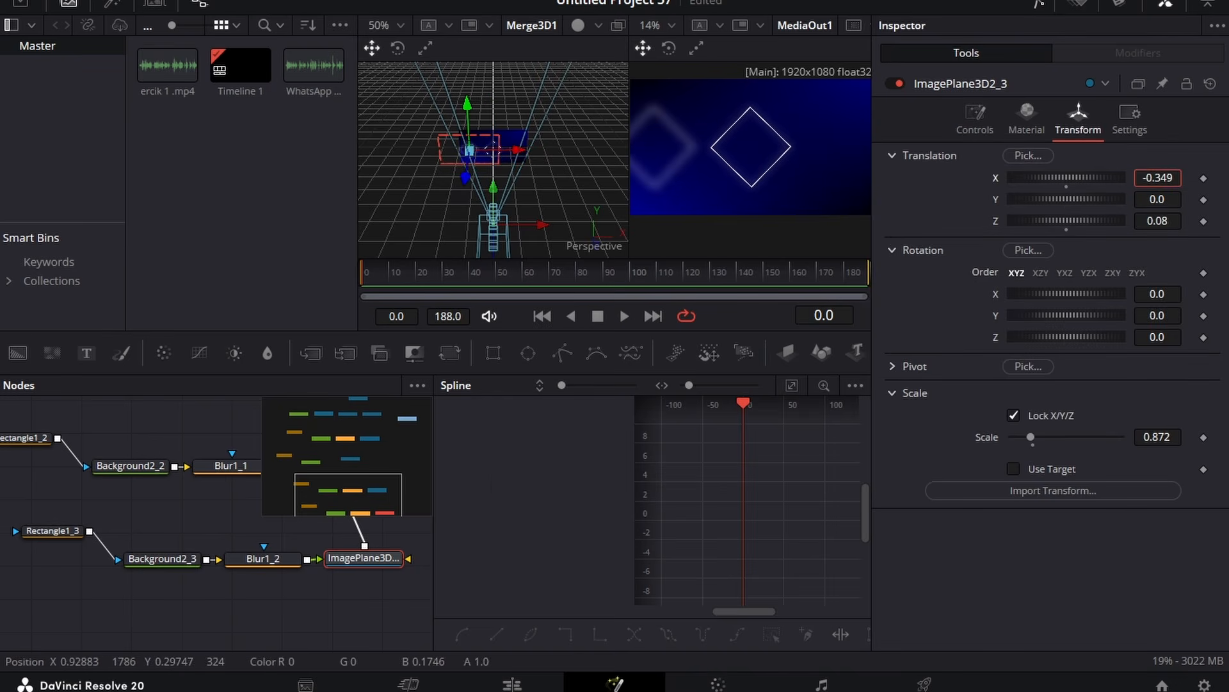
click(266, 563)
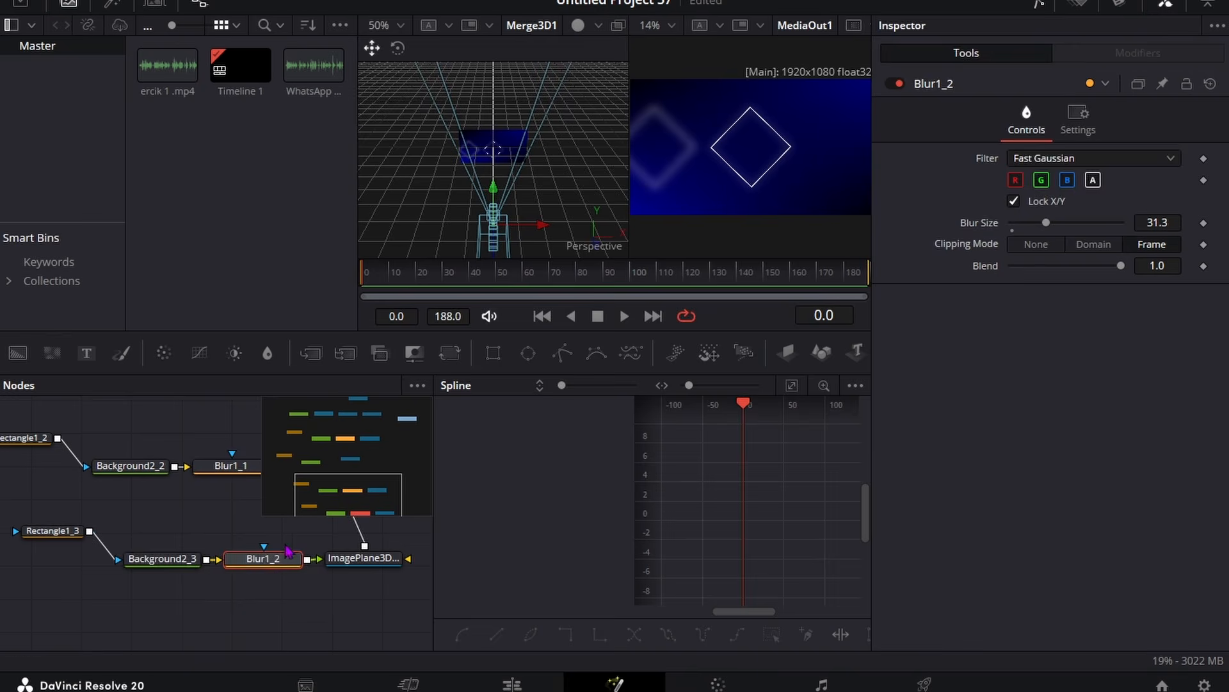
key(Delete)
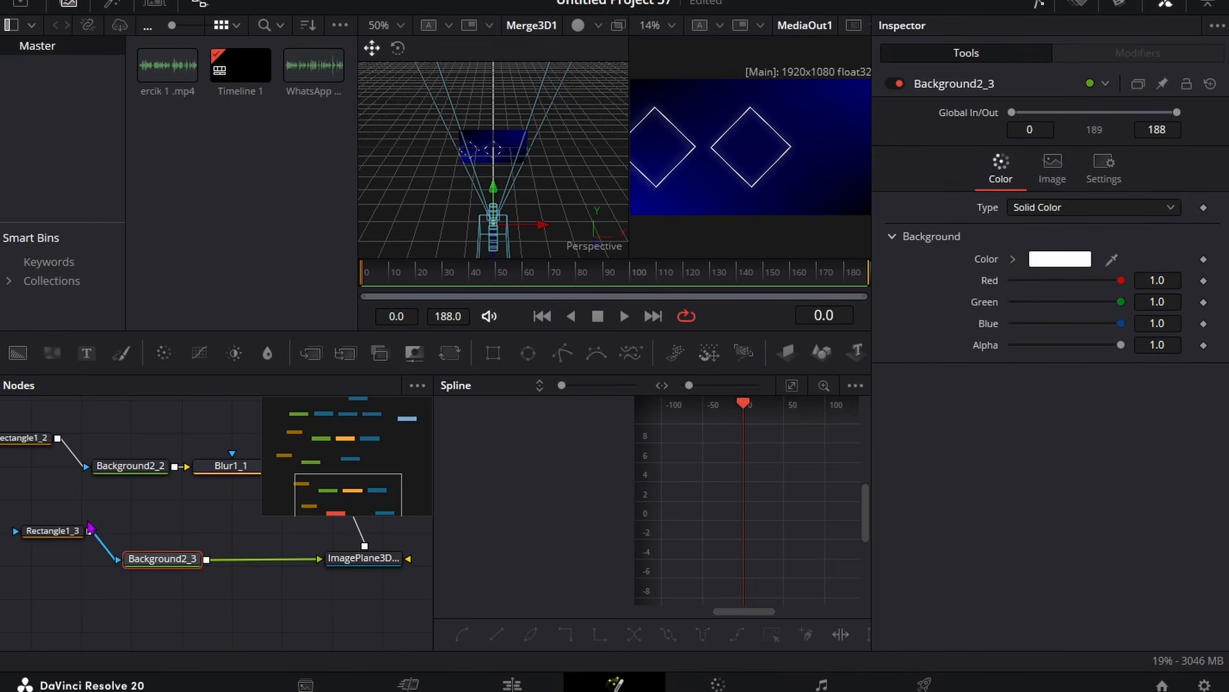
Duplicate the blurred Rectangle1_2 to ImagePlane3D2_2 chain below the Rectangle1_3 chain and connect its image plane to Merge3D1.
drag(416, 605, 23, 527)
scroll(115, 532, down, 2)
scroll(214, 602, up, 4)
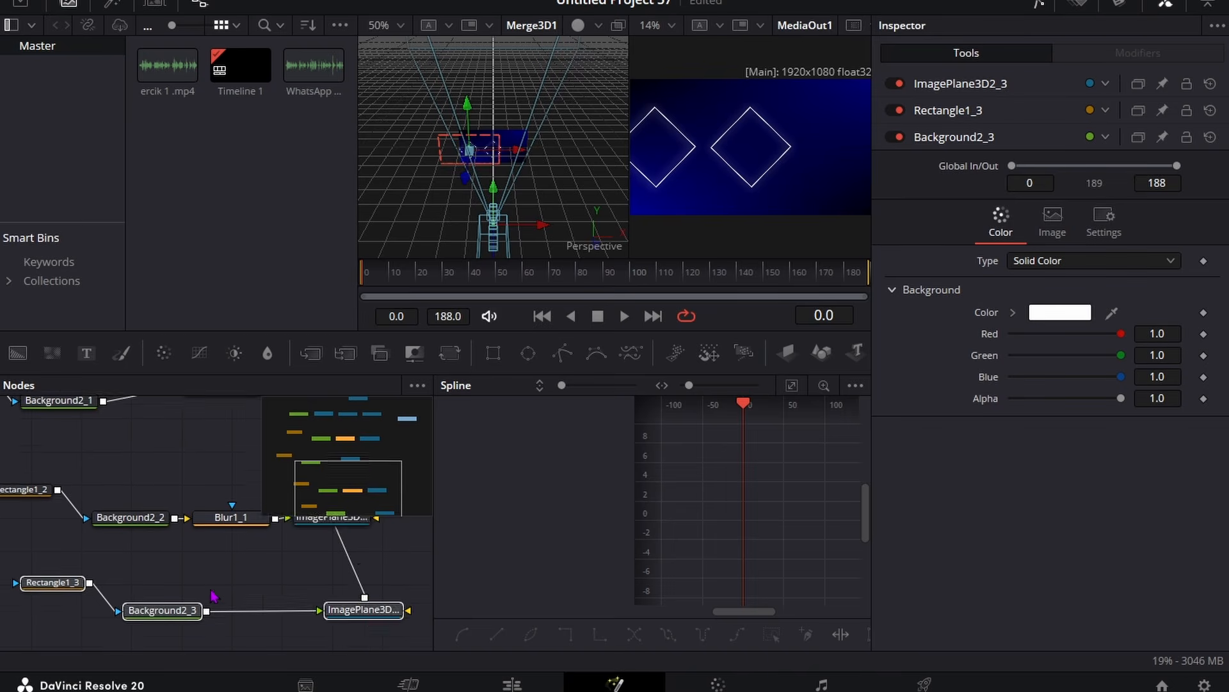
drag(410, 598, 38, 542)
scroll(56, 542, down, 4)
key(ctrl+v)
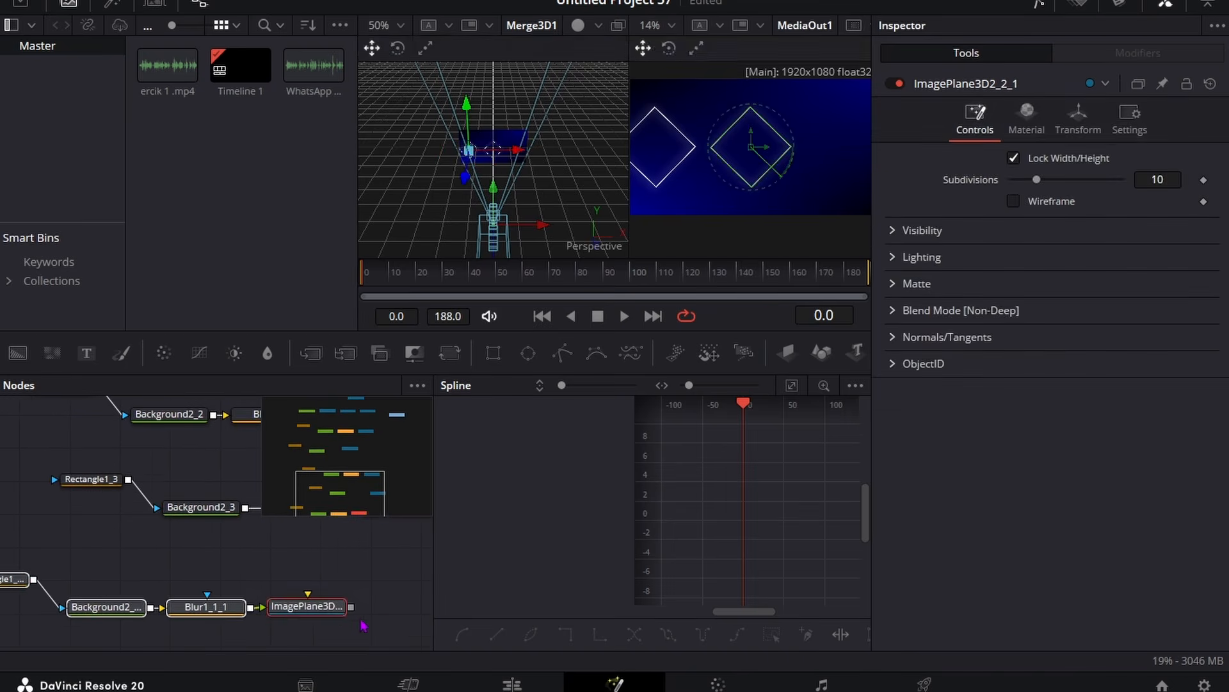
scroll(200, 481, down, 5)
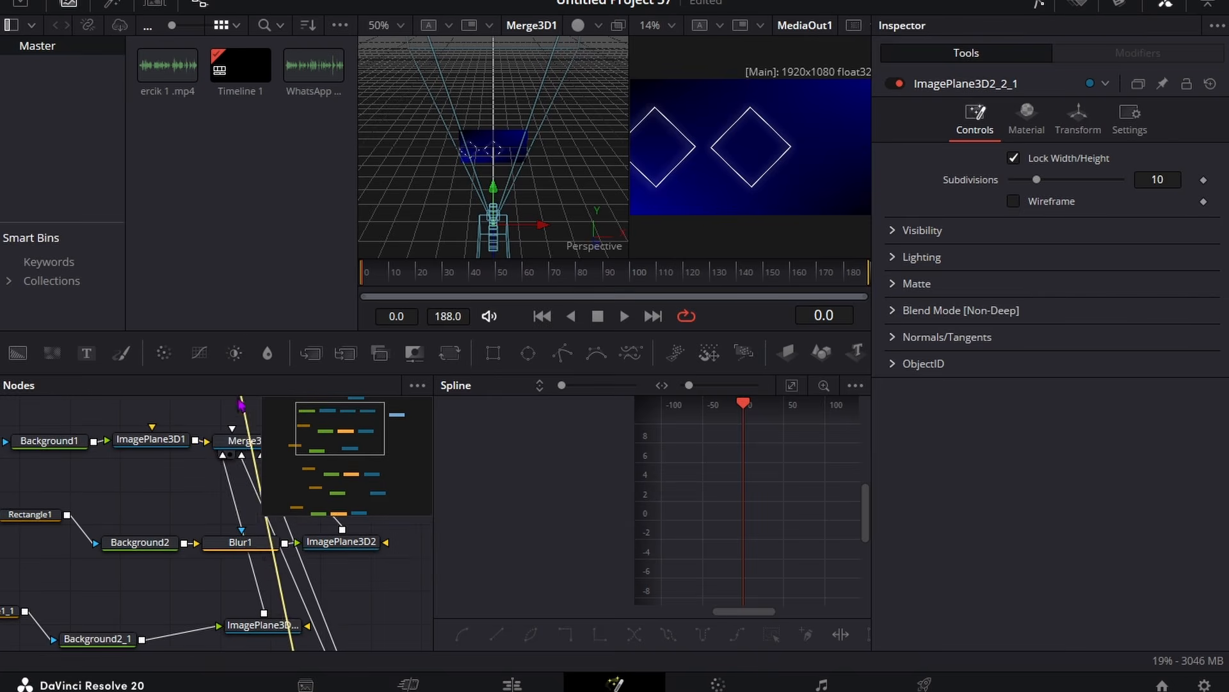
scroll(199, 482, up, 2)
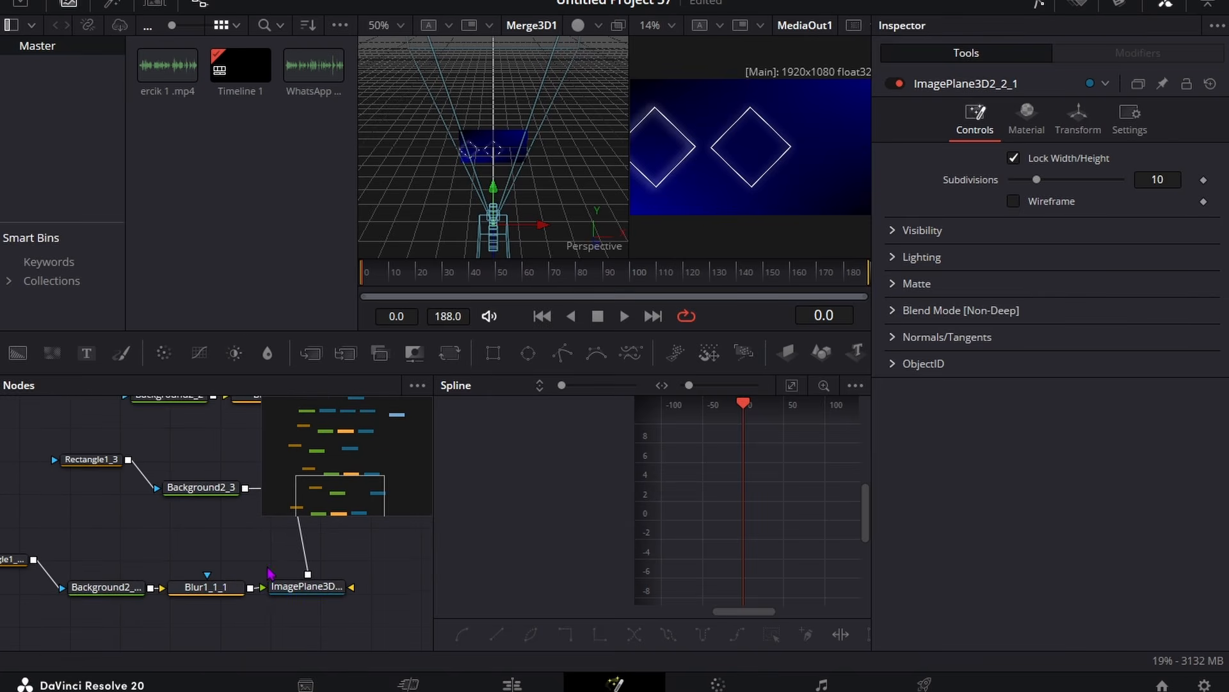
Set ImagePlane3D2_2_1's X translation to 0.356 to move the blurred copy to the opposite side of the central diamond.
click(306, 587)
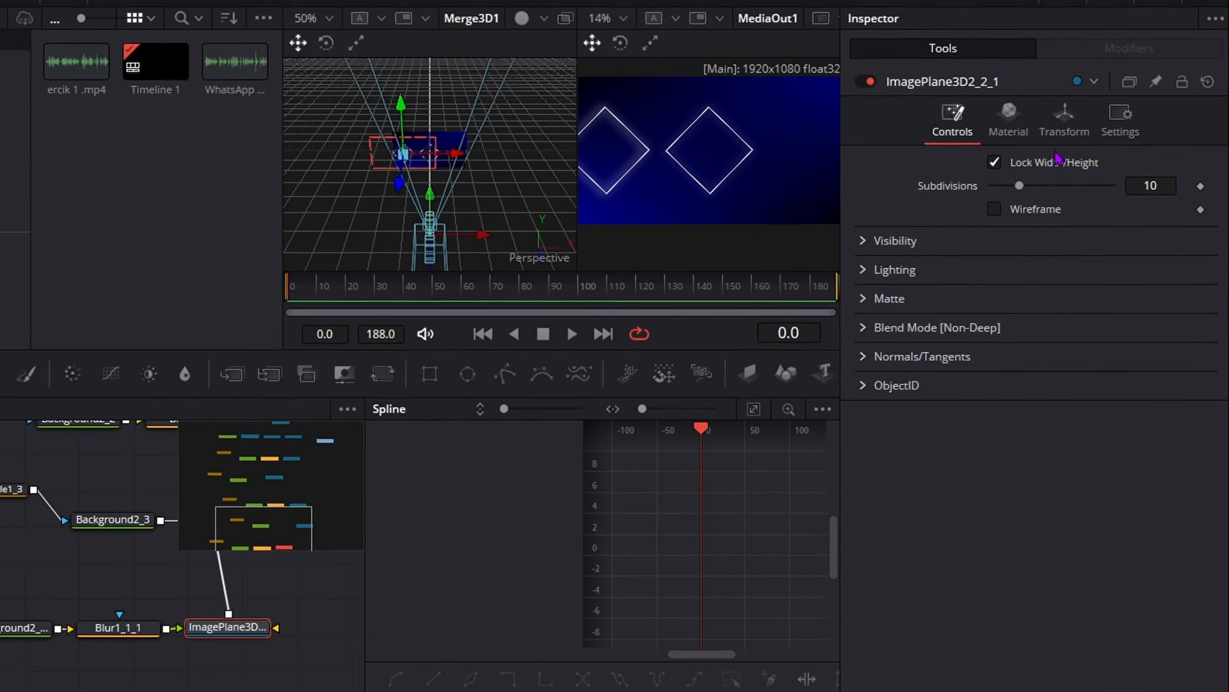
click(1064, 121)
drag(1150, 182, 1177, 189)
drag(1143, 189, 1123, 189)
scroll(104, 512, down, 2)
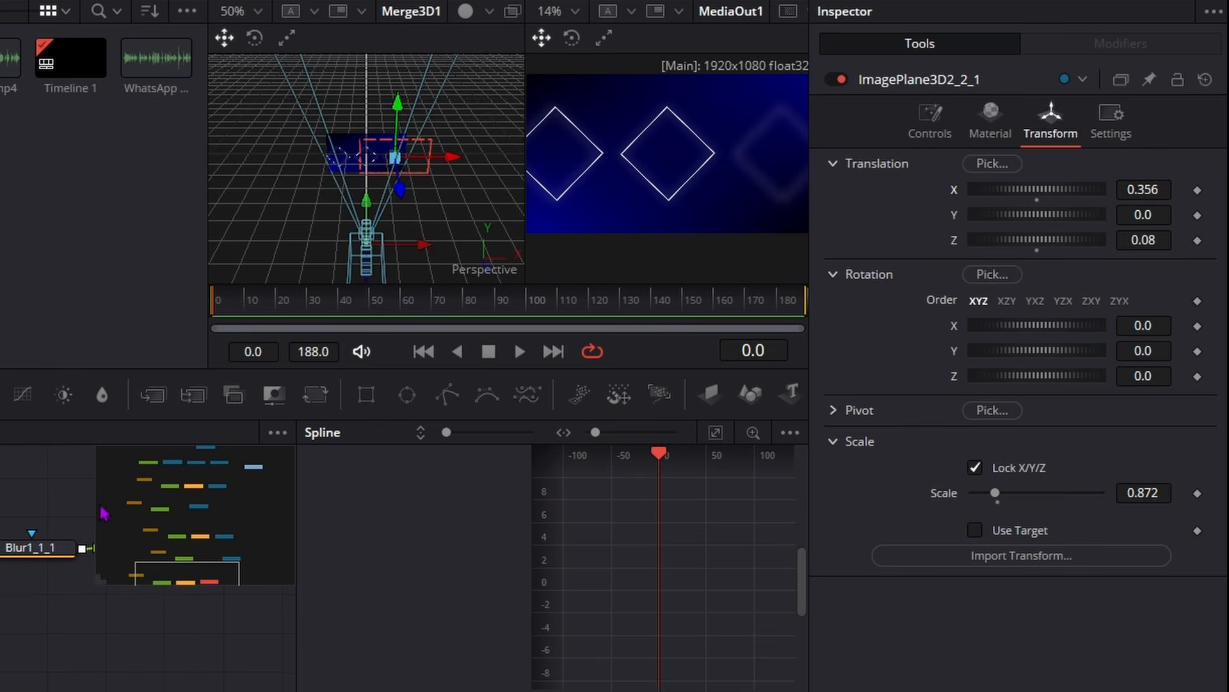
scroll(75, 653, up, 2)
drag(258, 689, 0, 600)
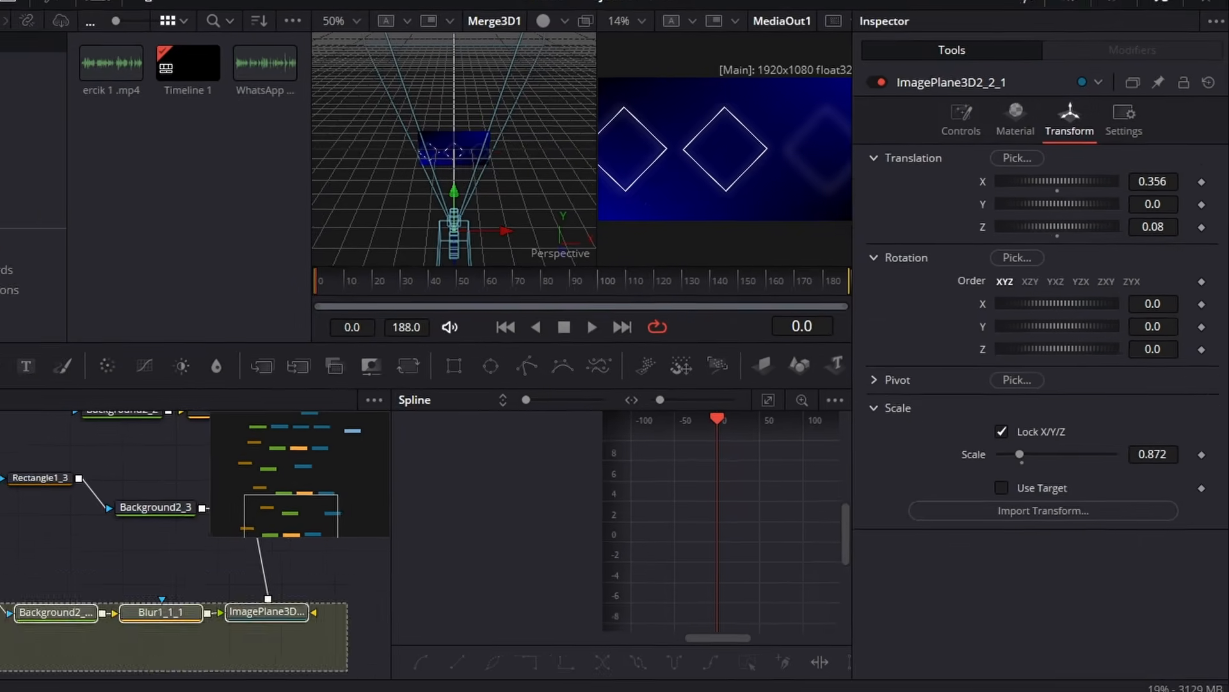
scroll(34, 529, down, 1)
click(324, 613)
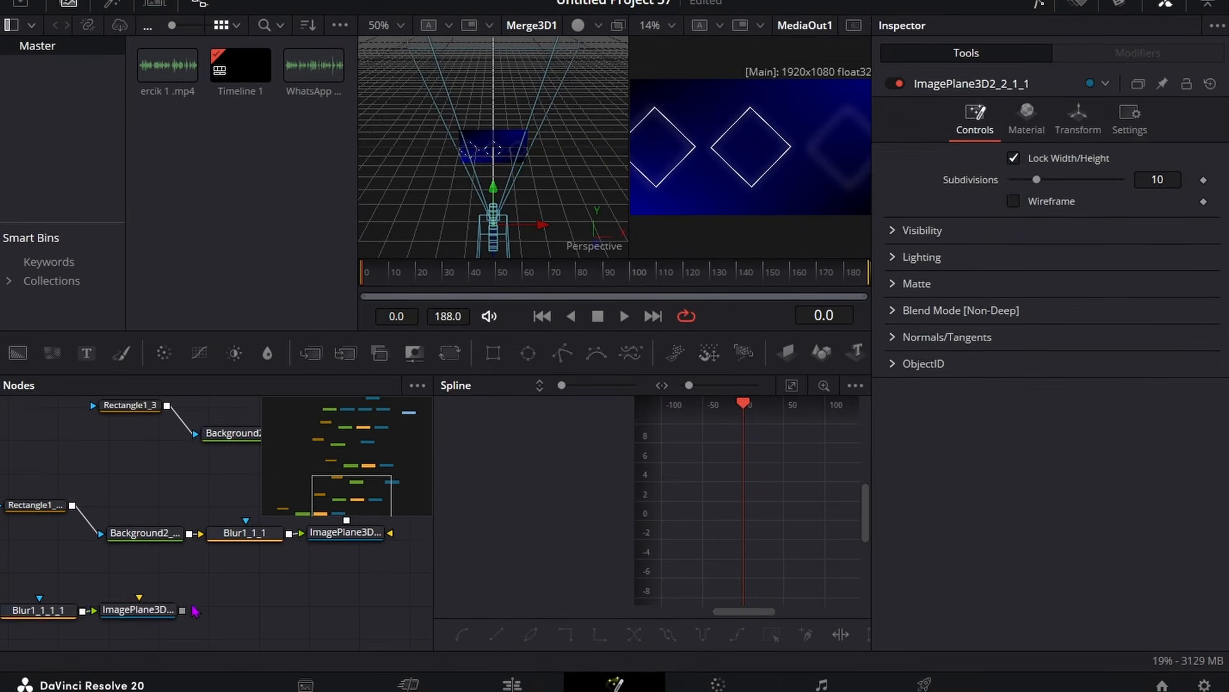
Duplicate the blurred Rectangle1_2_1 to ImagePlane3D2_2_1 chain below the original and connect the copied image plane to Merge3D1.
drag(424, 605, 3, 497)
key(ctrl+c)
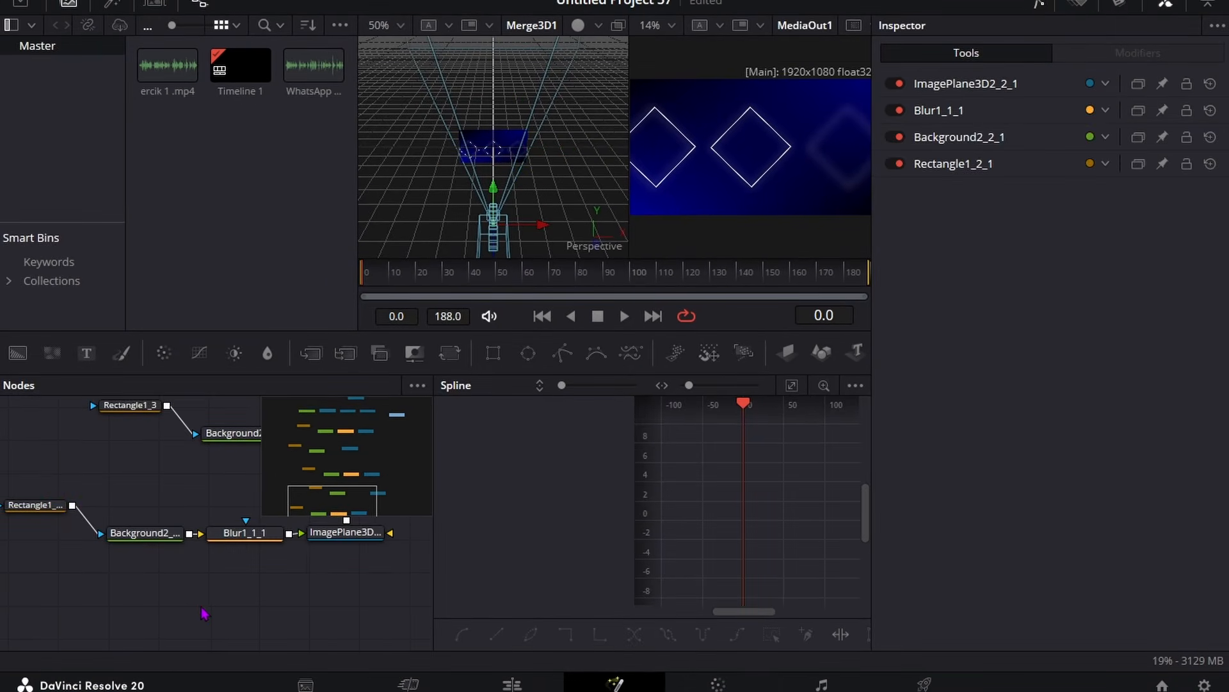
key(ctrl+v)
drag(241, 606, 86, 431)
drag(381, 442, 236, 551)
Delete the Blur1_1_1_1 node from the copied chain and hide the media pool.
click(262, 545)
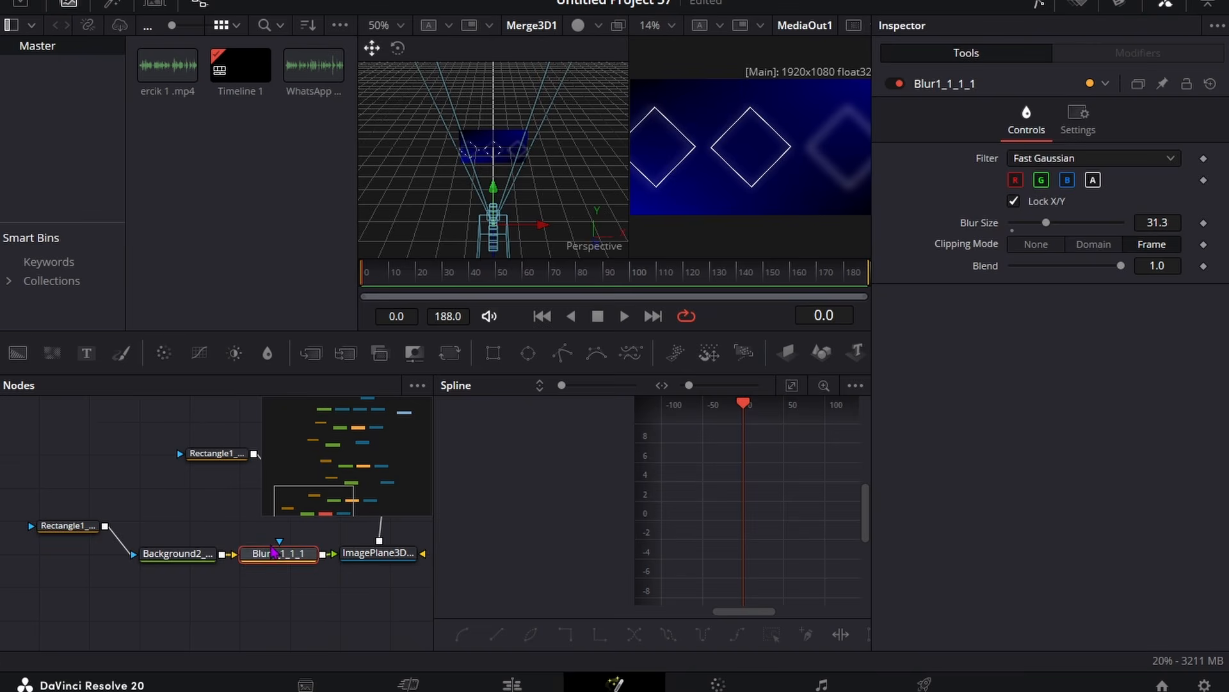
key(Delete)
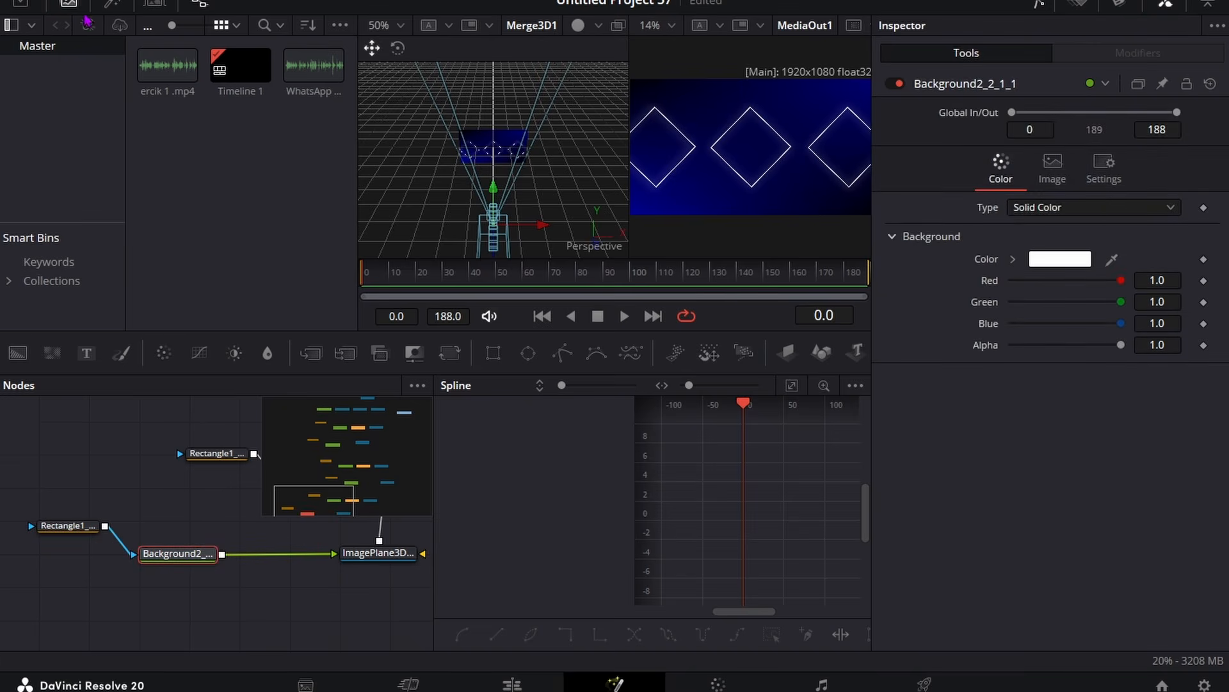
click(69, 3)
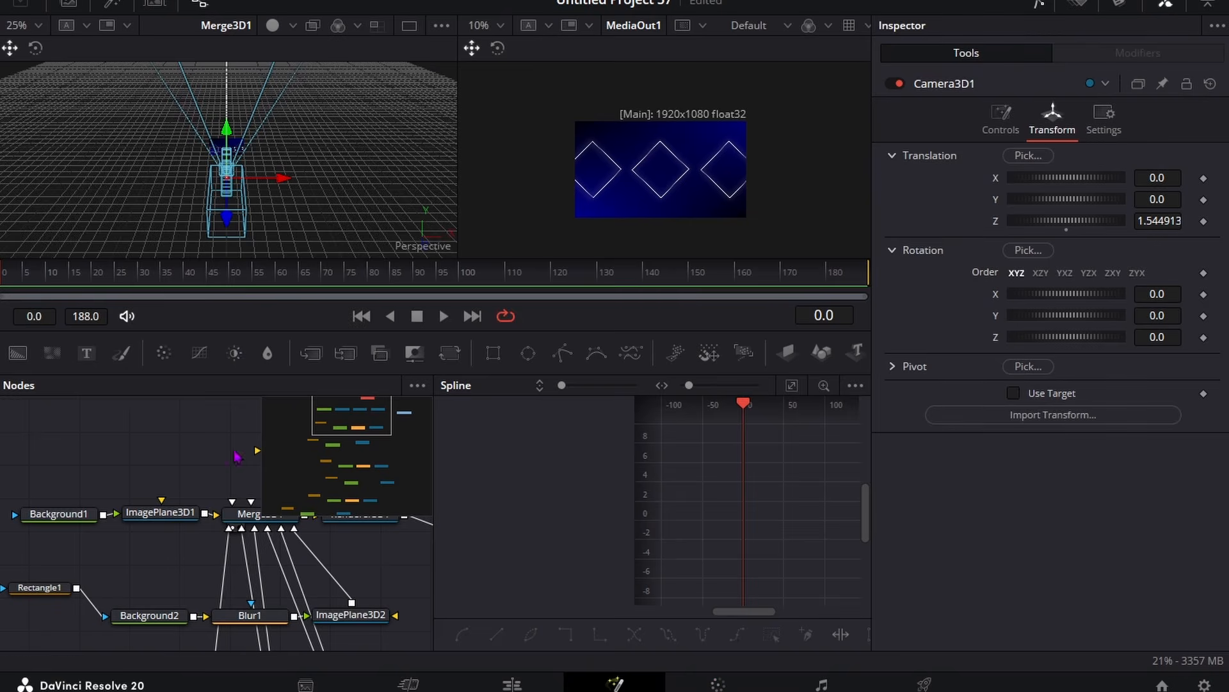
Set the scale of ImagePlane3D1 to 12 to enlarge the background plane.
click(160, 513)
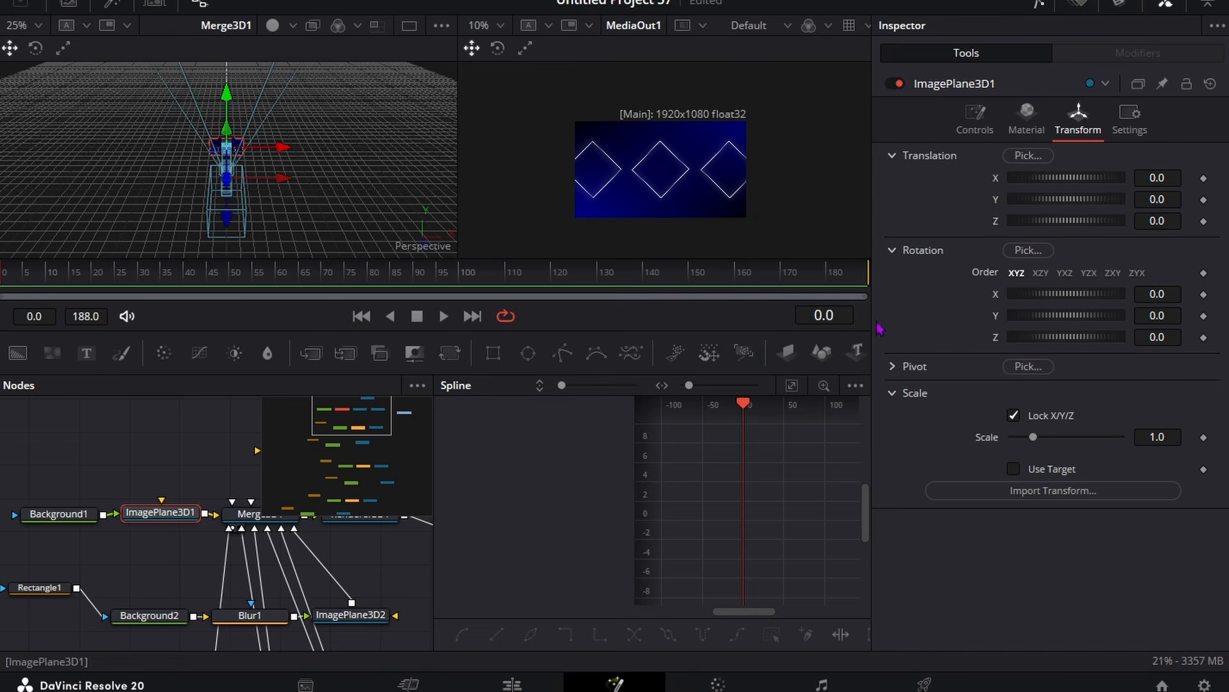
mouse_move(1175, 437)
mouse_down()
mouse_move(1227, 437)
mouse_move(1191, 447)
mouse_up()
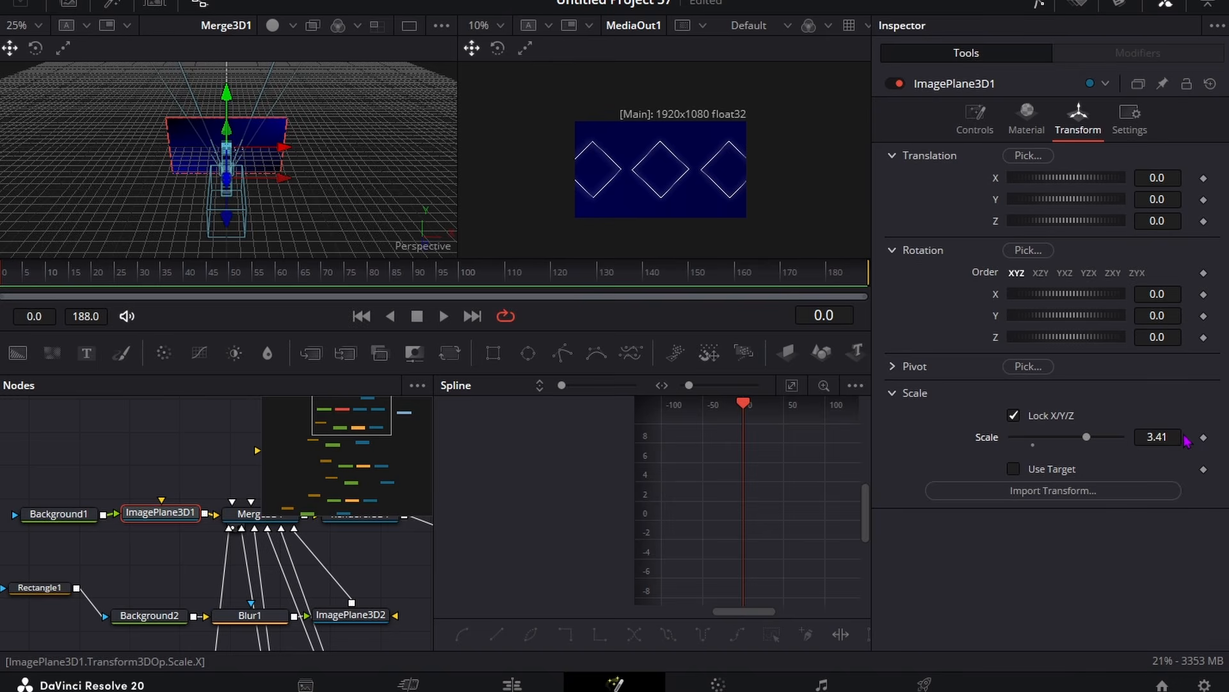
text(12)
key(Return)
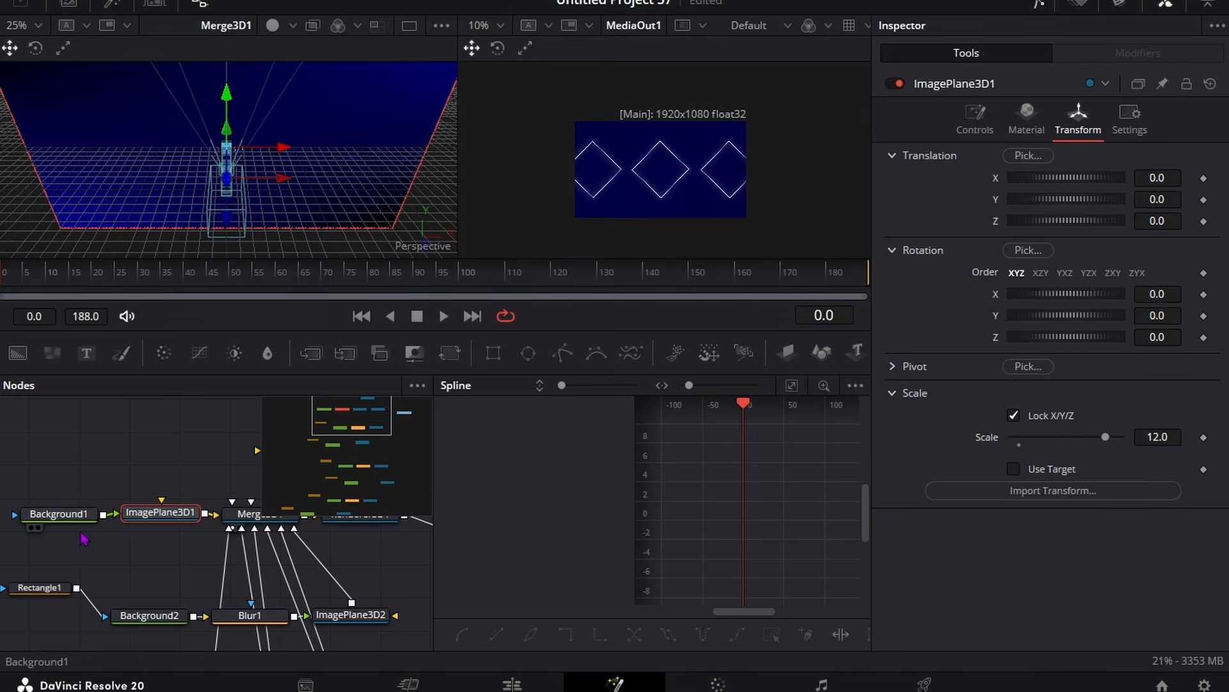
Change Background1's type to Gradient, move the white stop to about 0.517 and color it dark blue (#00007f).
click(79, 518)
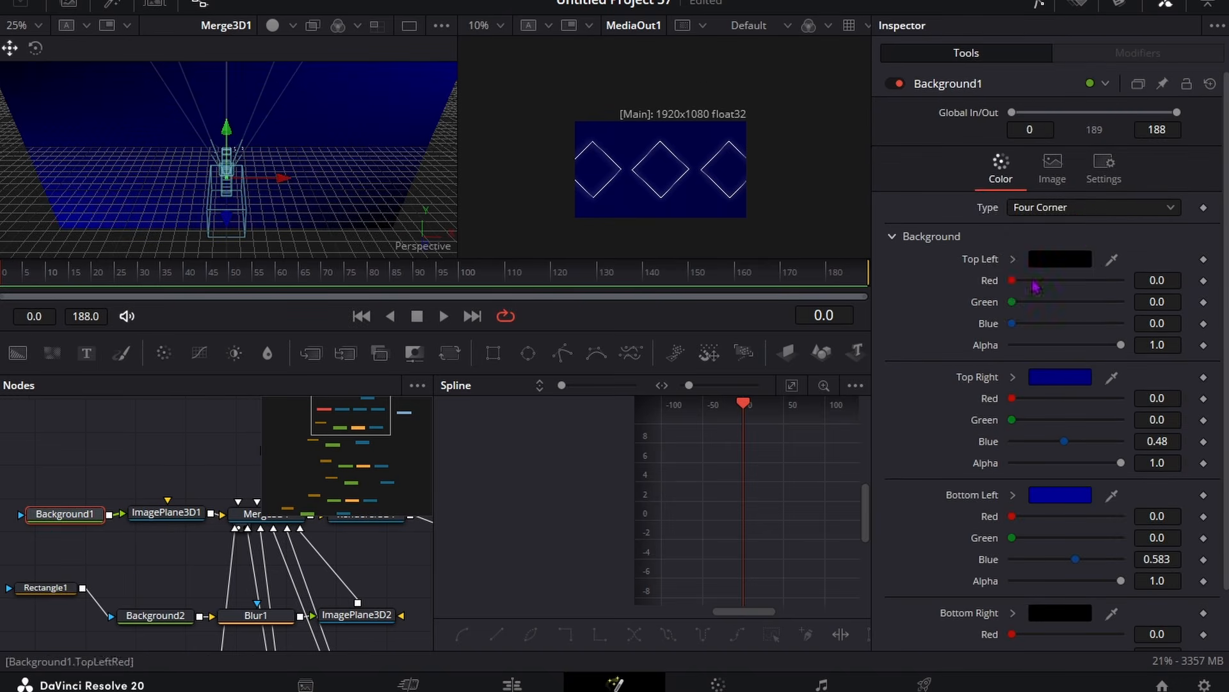
click(1089, 208)
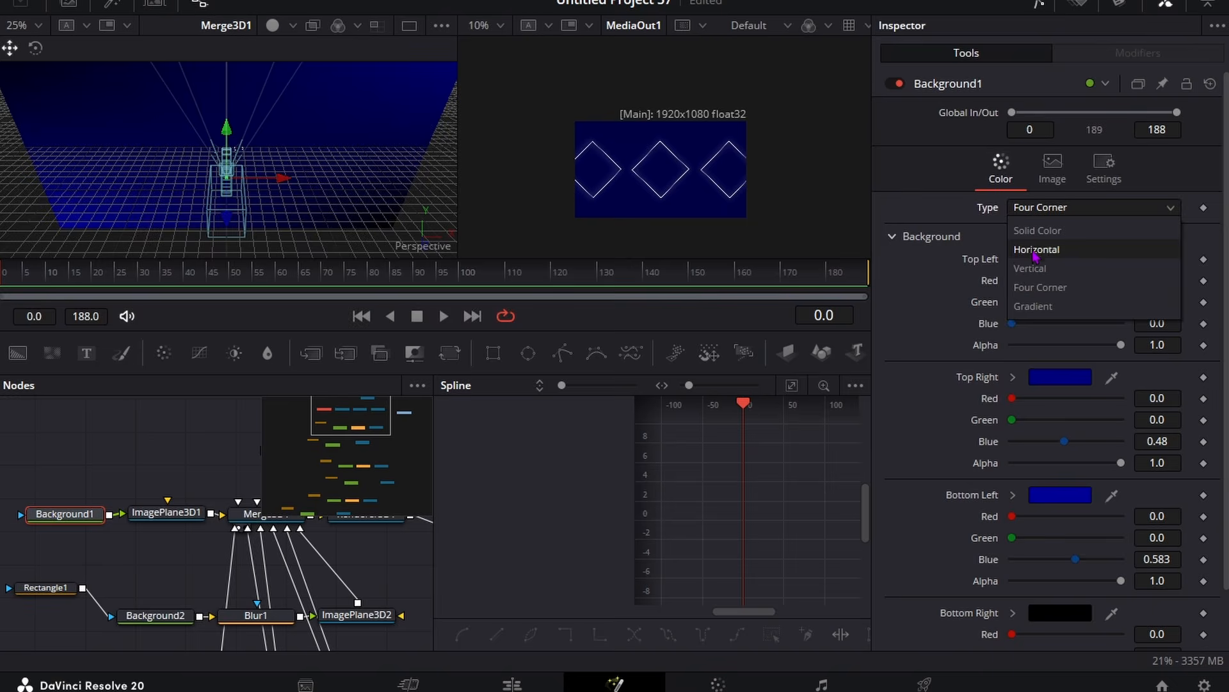
click(1020, 306)
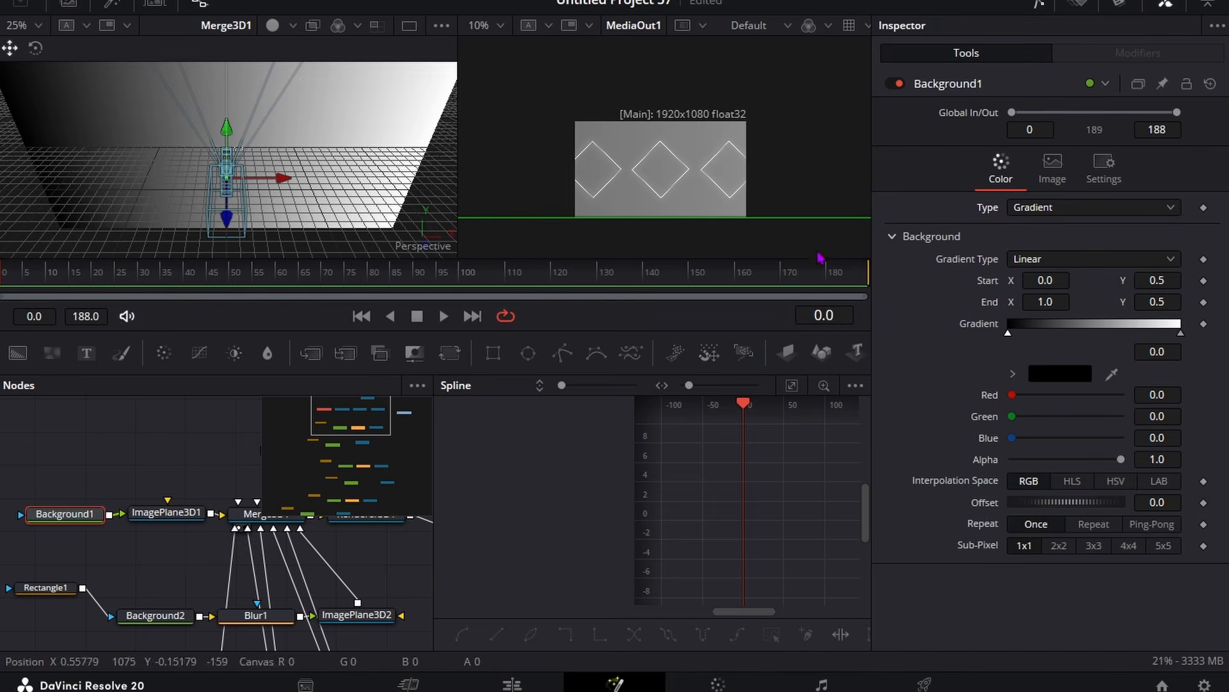
click(1181, 333)
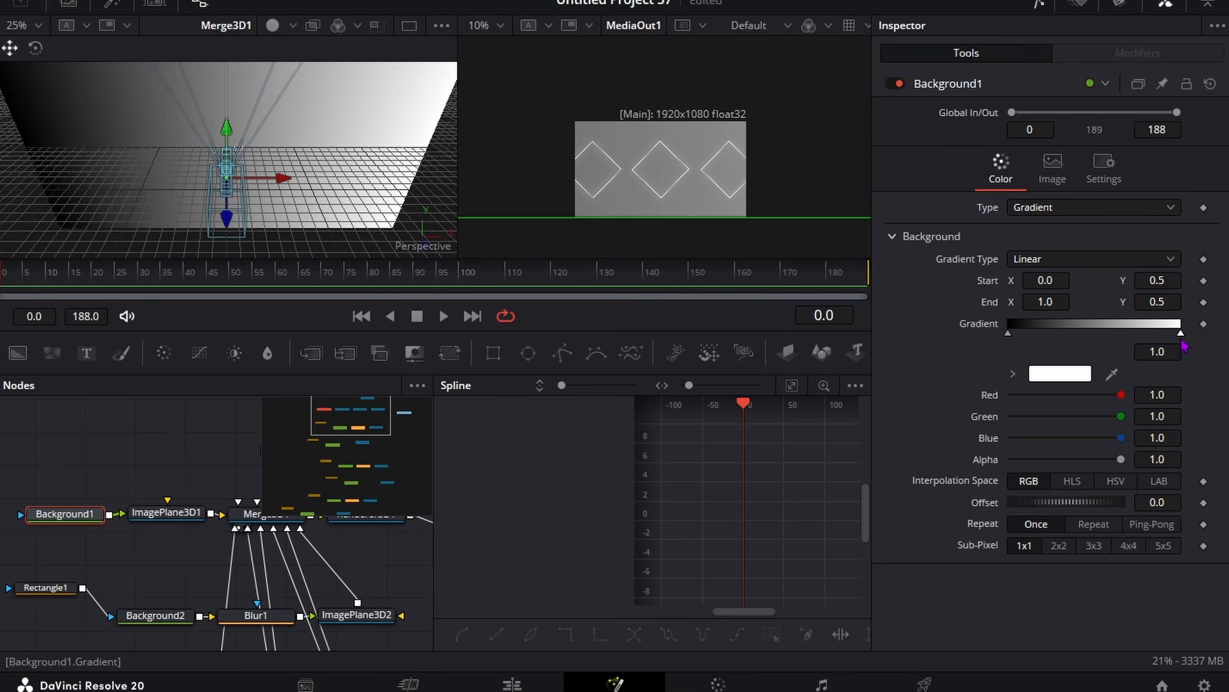
drag(1175, 338, 1098, 334)
click(1063, 375)
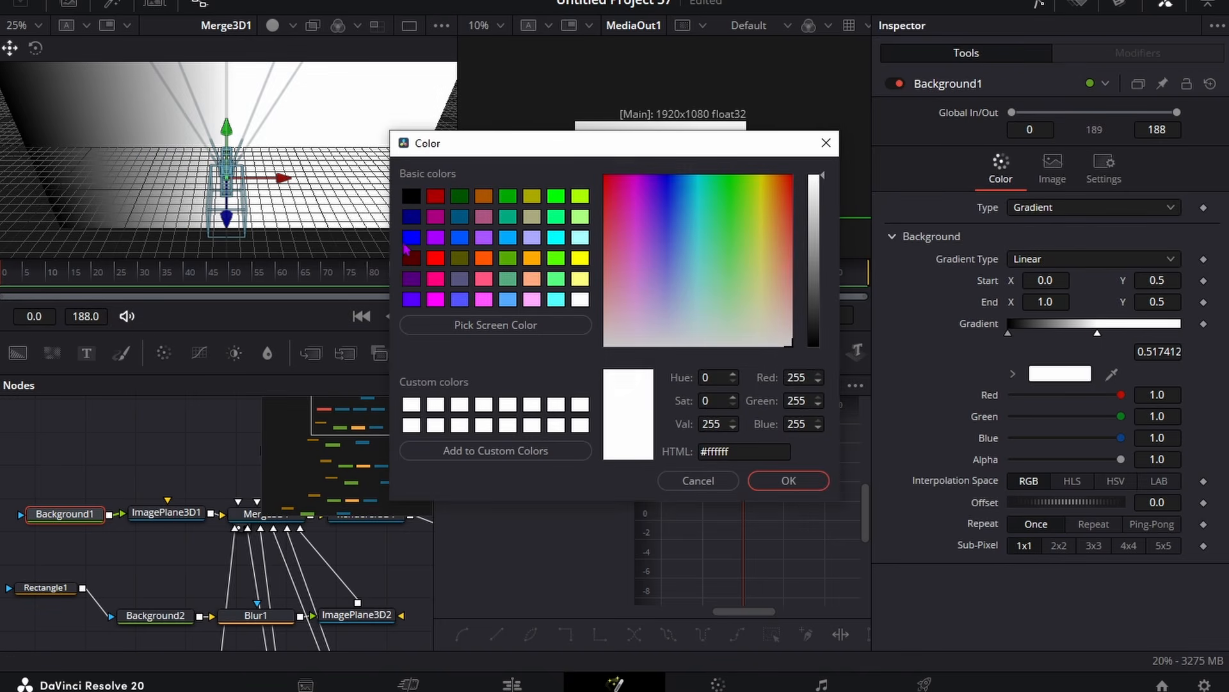
click(411, 217)
click(789, 481)
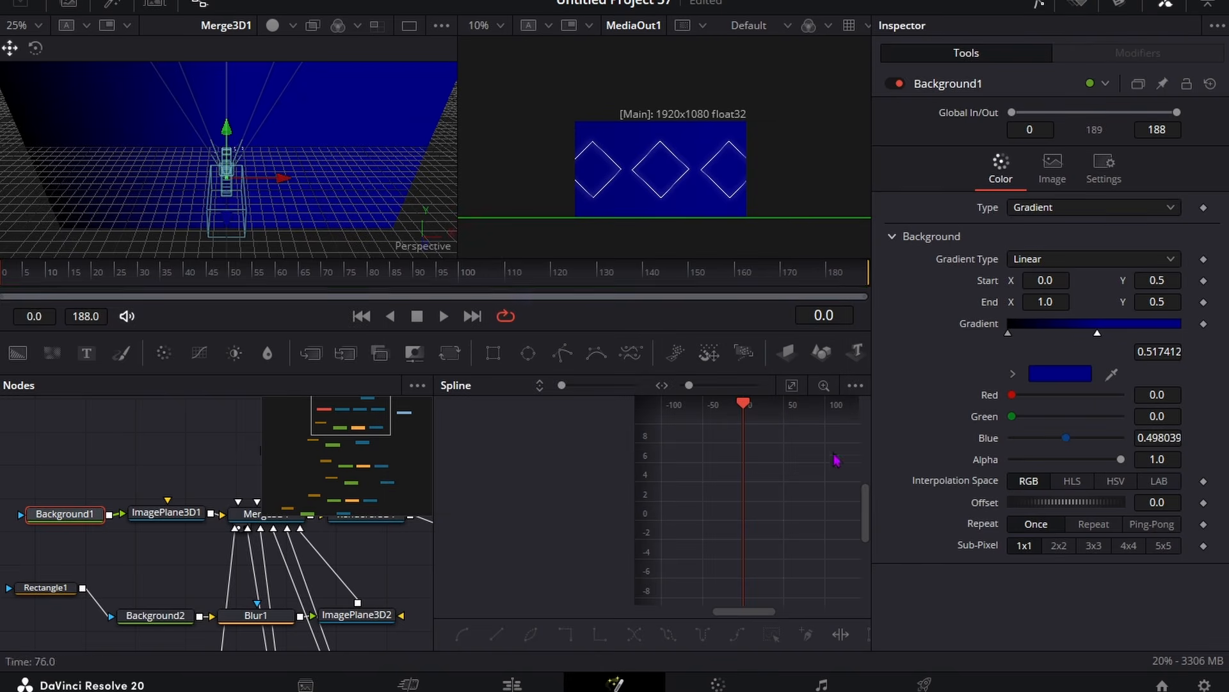
Add a black (#000000) gradient stop at about 0.96, beyond the blue stop of Background1.
click(1174, 331)
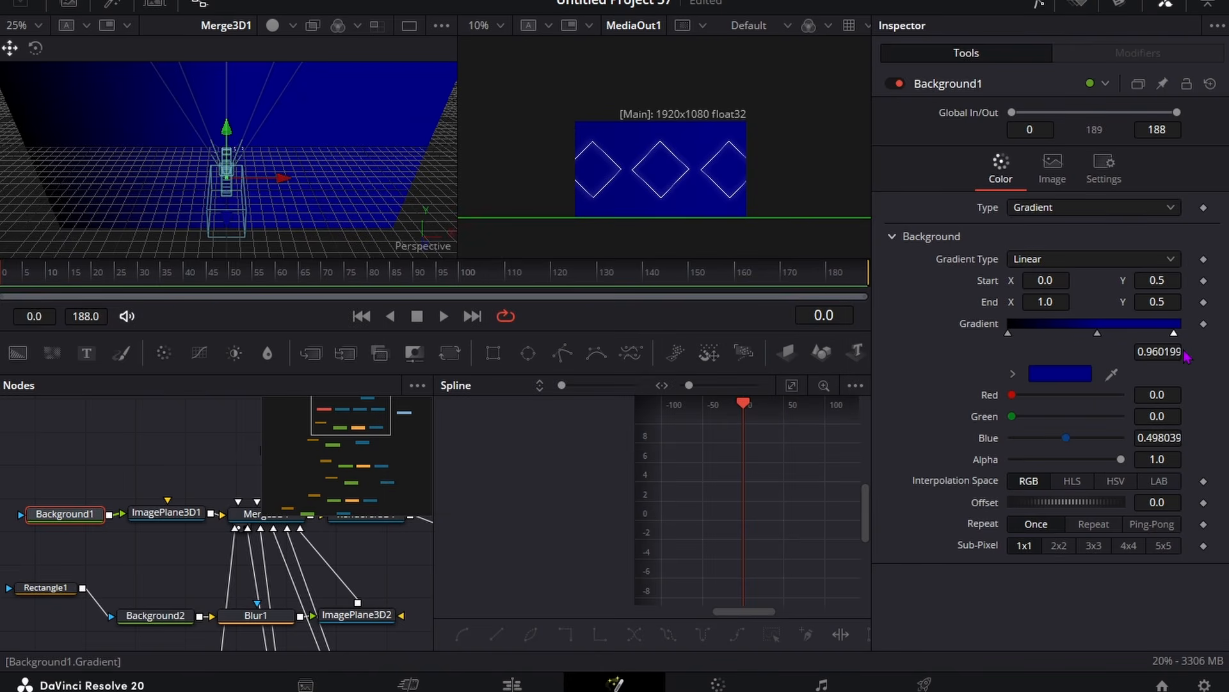
click(1050, 378)
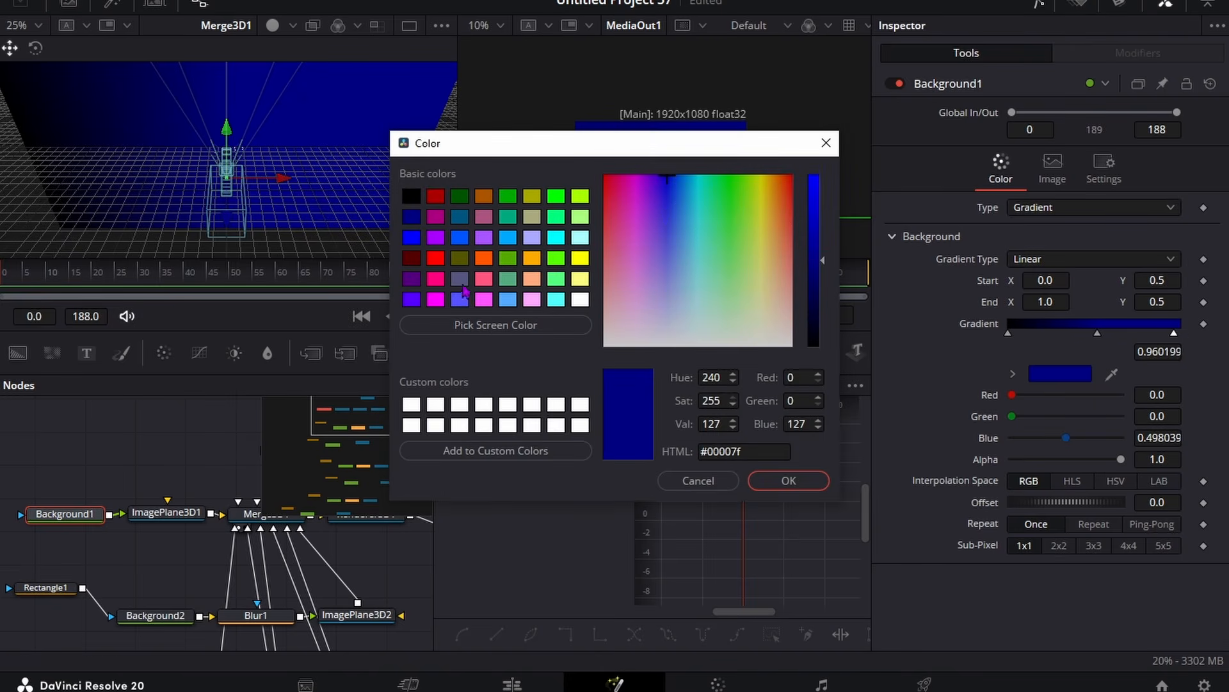
click(411, 195)
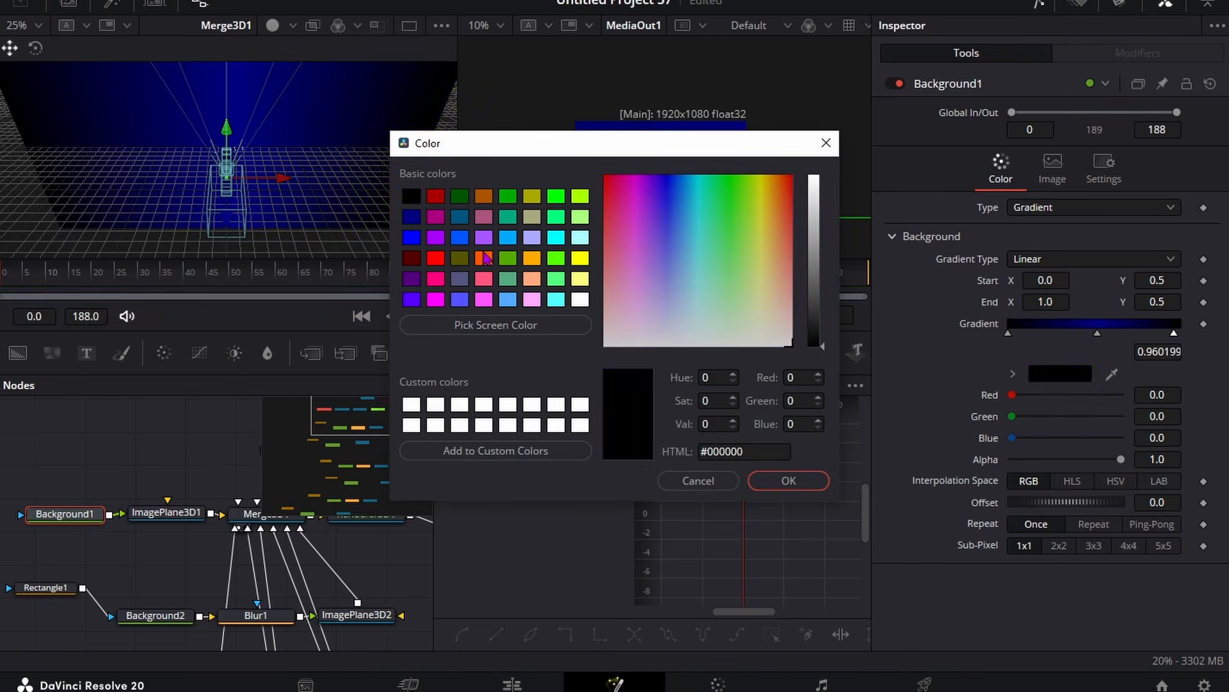
click(789, 480)
Move both black gradient stops inward toward the blue stop, placing the first one at about 0.269.
drag(1173, 337, 1146, 329)
drag(1008, 334, 1026, 336)
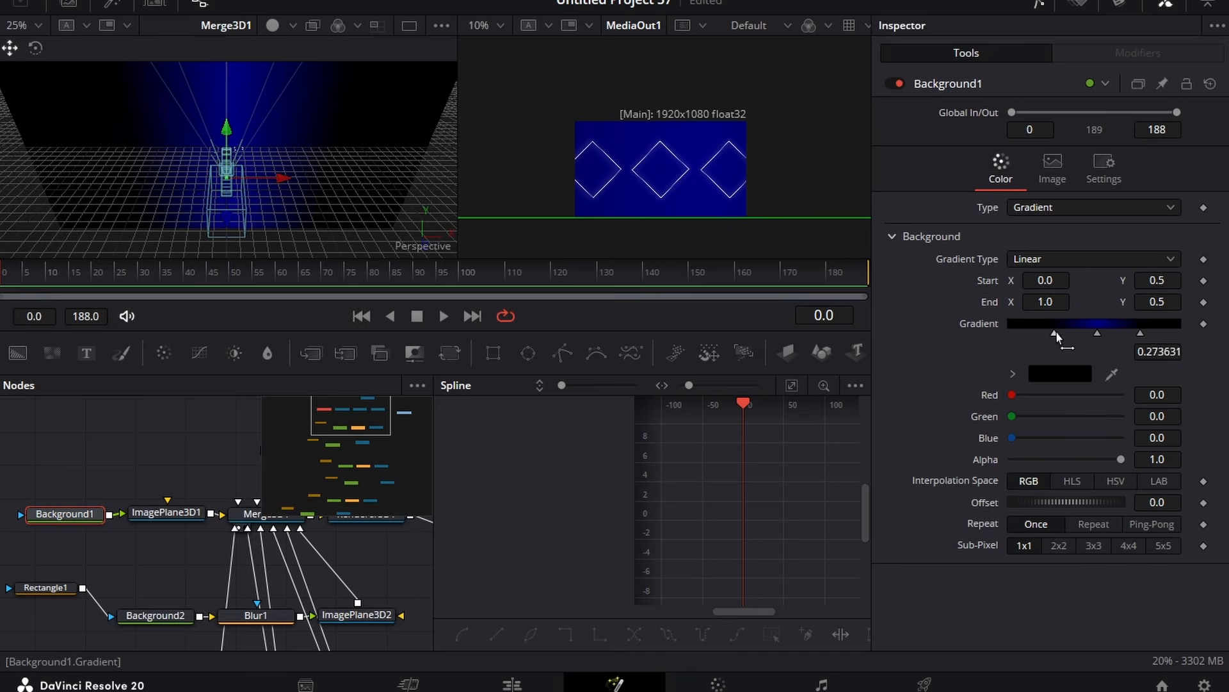
drag(1079, 329, 1089, 323)
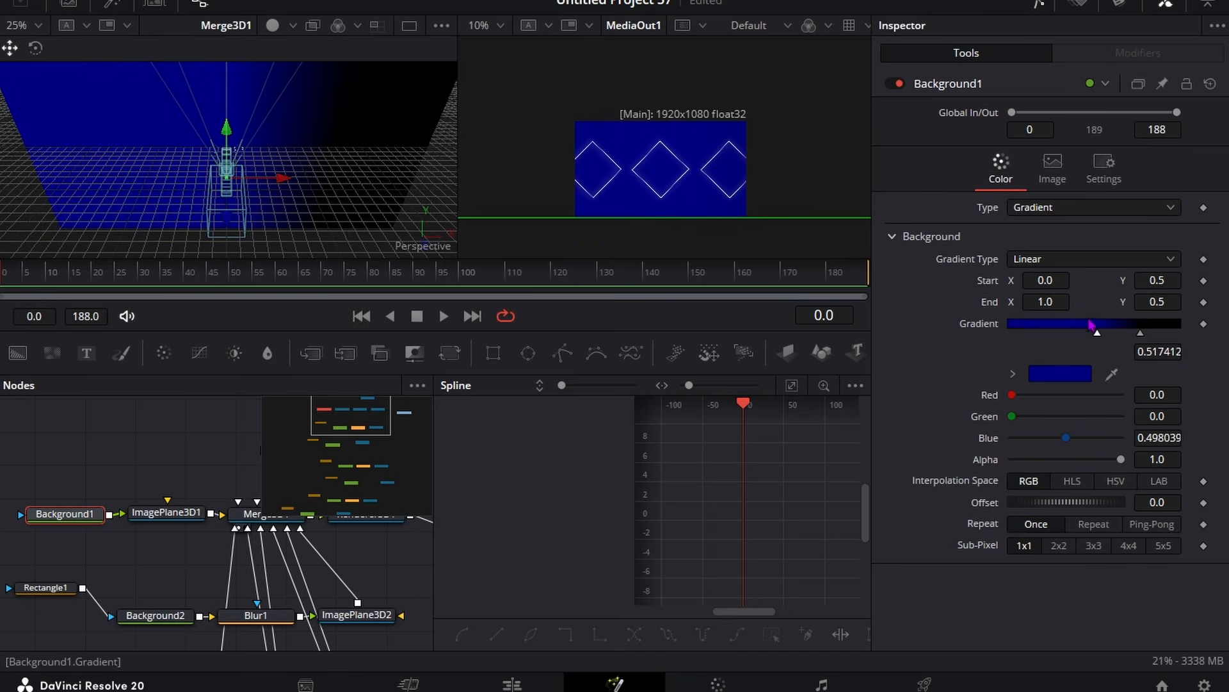
click(1007, 333)
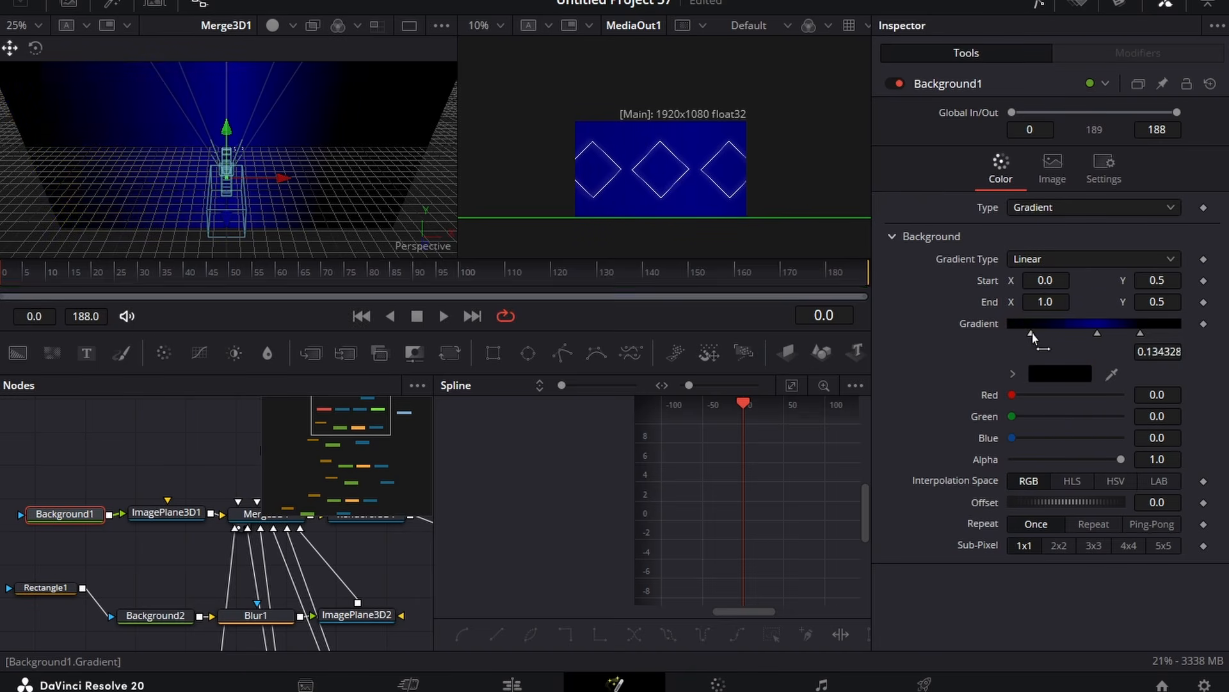
drag(1032, 335, 1051, 327)
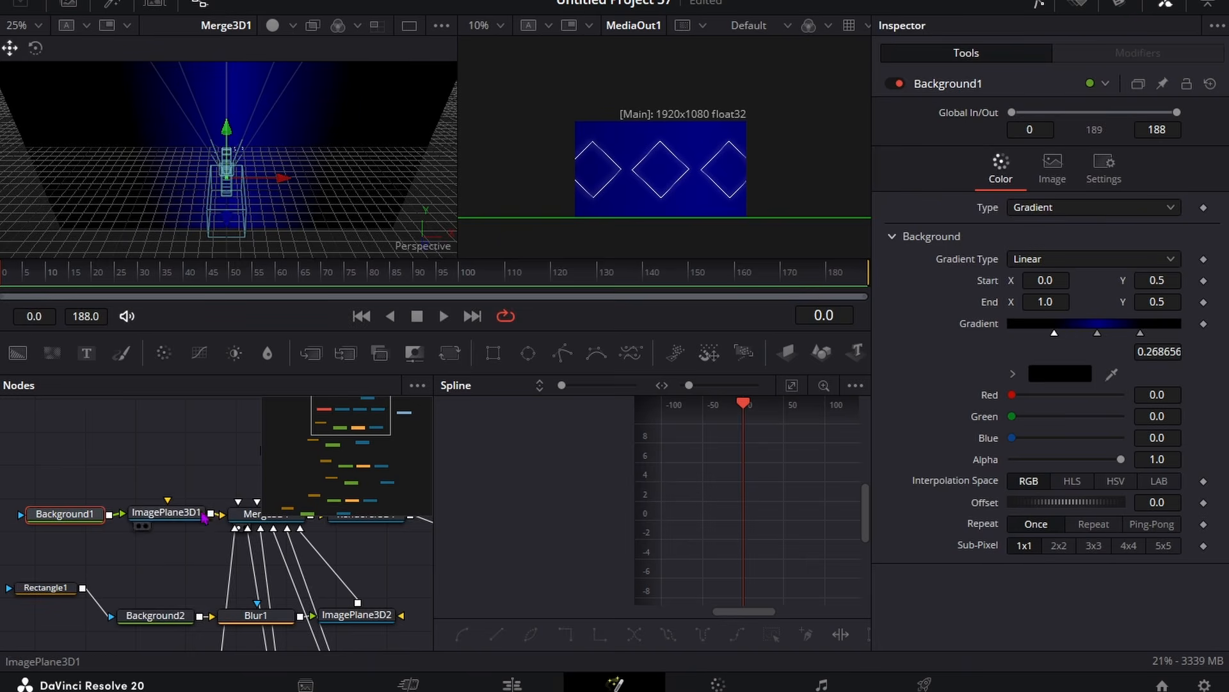
Pull Camera3D1 back along its Z axis to about 2.469 so all three diamonds fit the frame.
scroll(192, 544, up, 3)
click(301, 553)
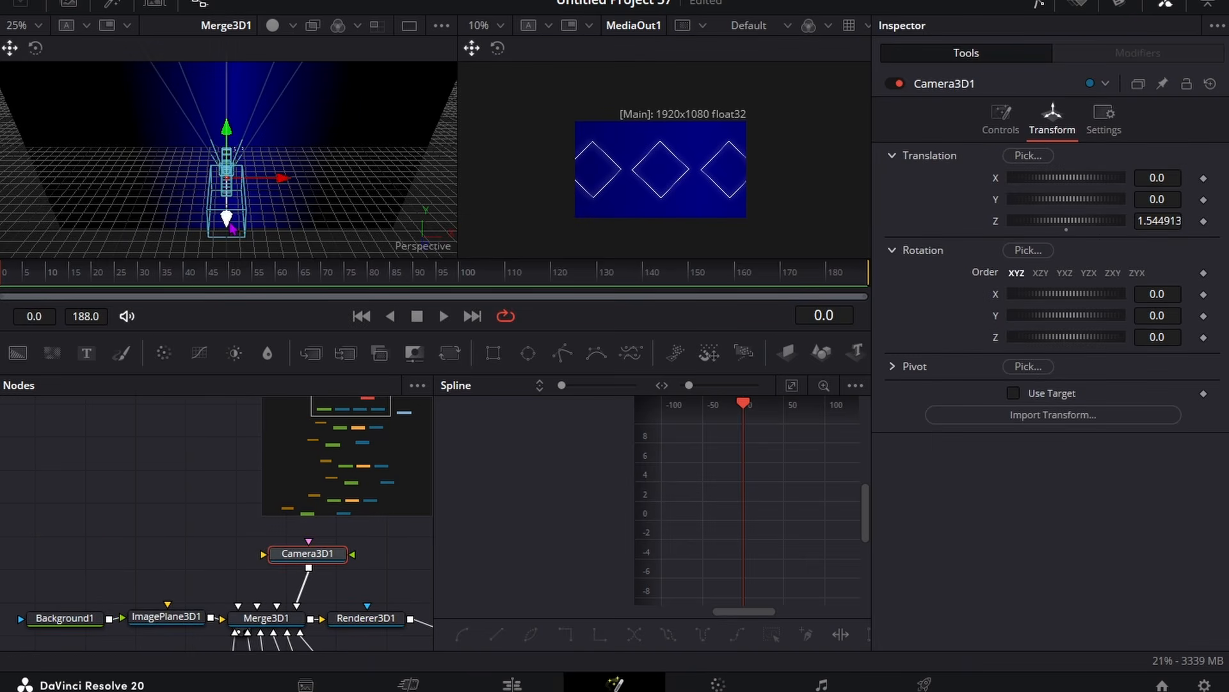
mouse_move(227, 223)
mouse_down()
mouse_move(234, 265)
mouse_move(231, 246)
mouse_up()
scroll(671, 166, up, 2)
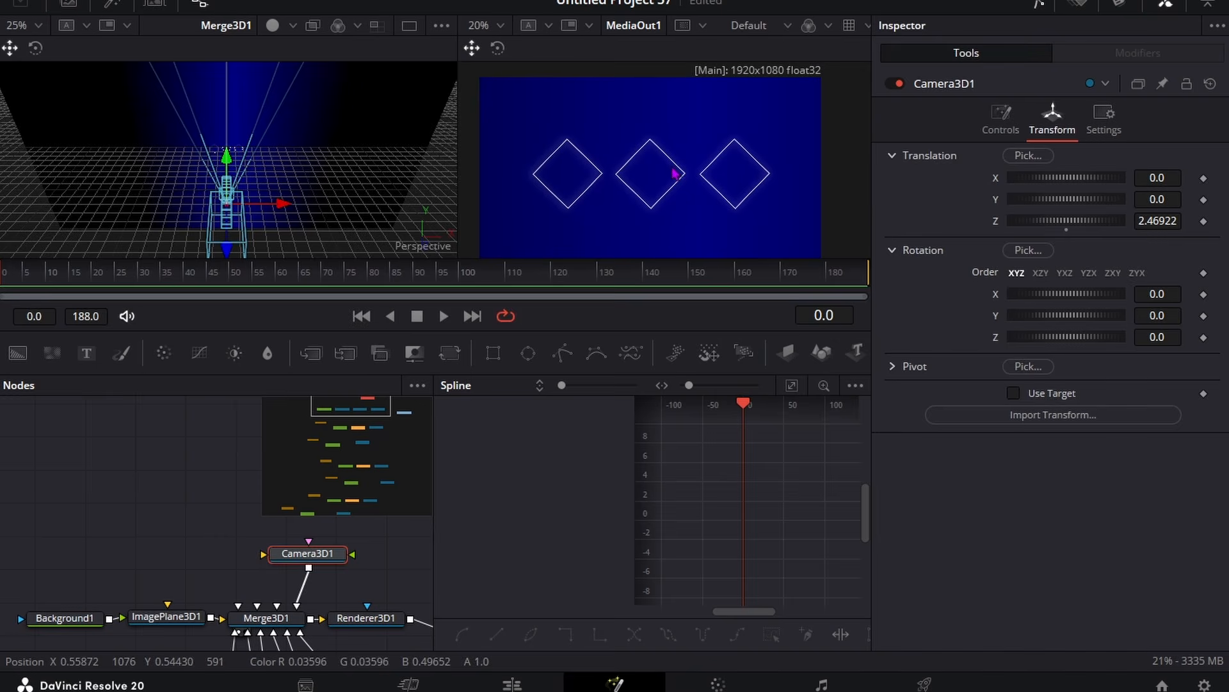
Keep Background1's type as Gradient and change its gradient type to Radial.
scroll(81, 510, down, 3)
click(80, 513)
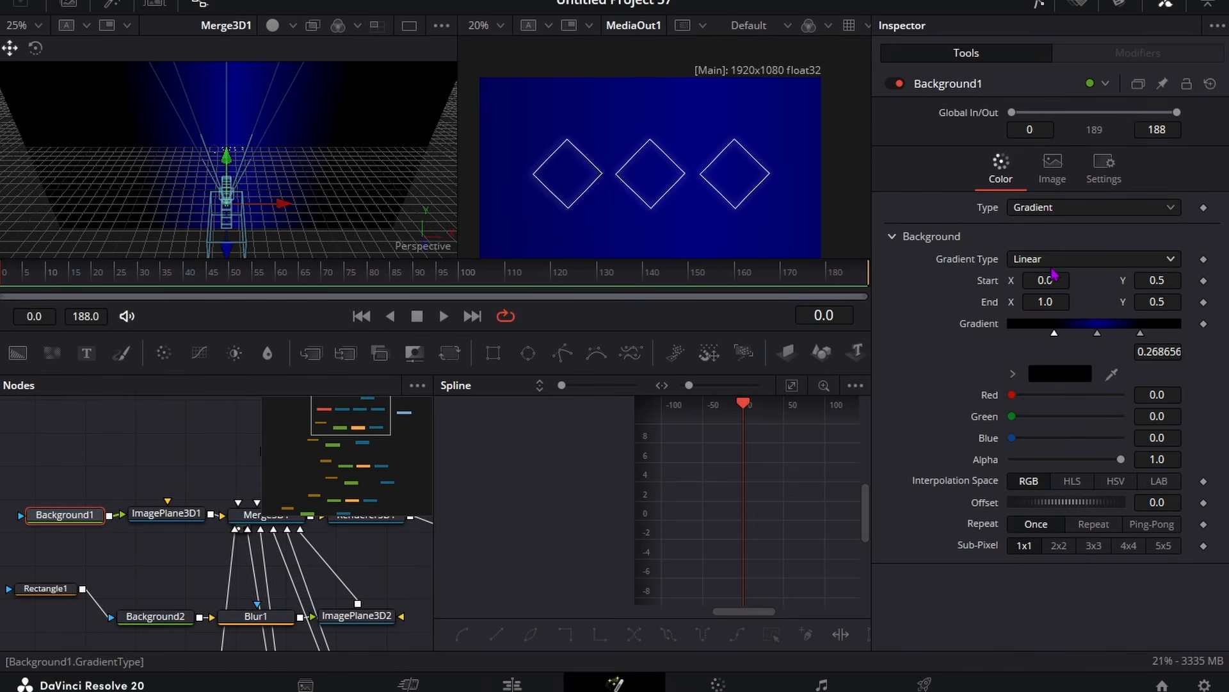
click(1051, 210)
click(1025, 284)
click(1088, 259)
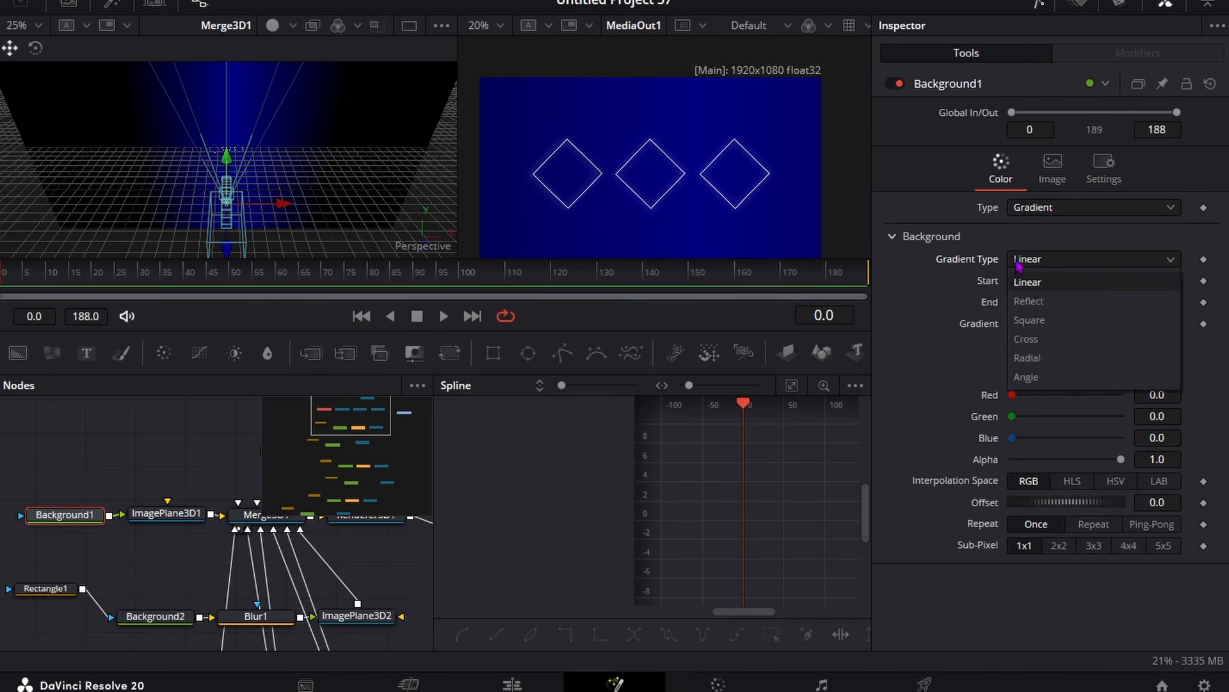
click(1024, 301)
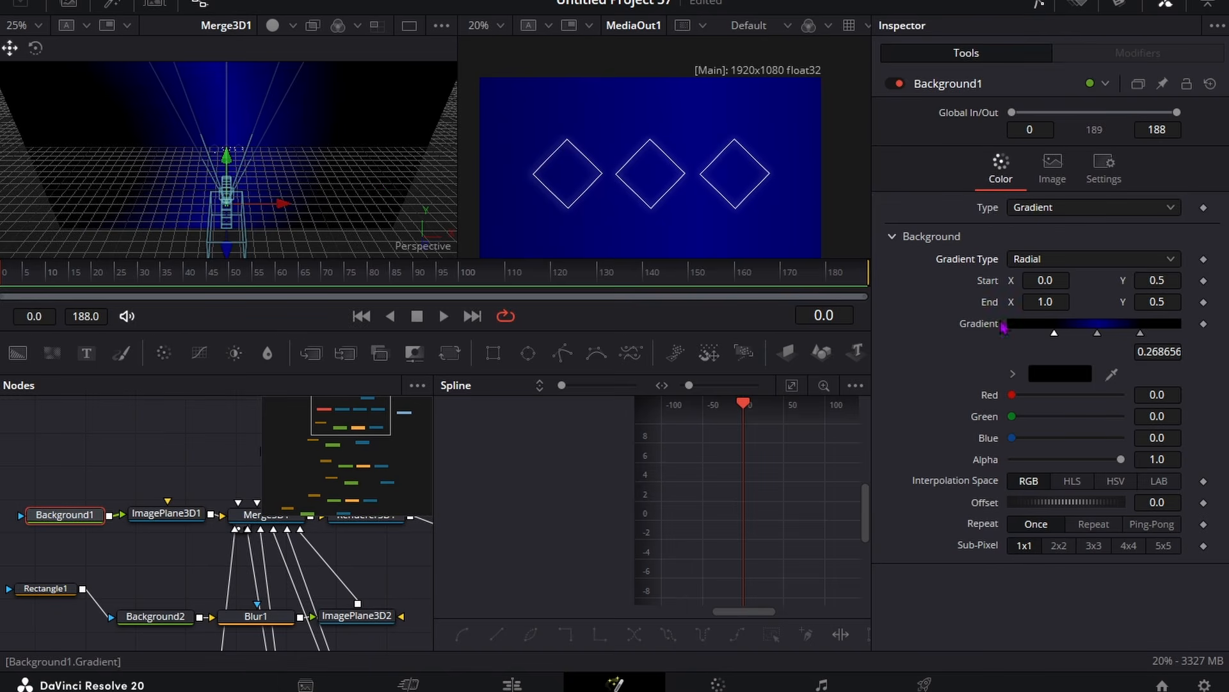
click(1059, 262)
click(961, 355)
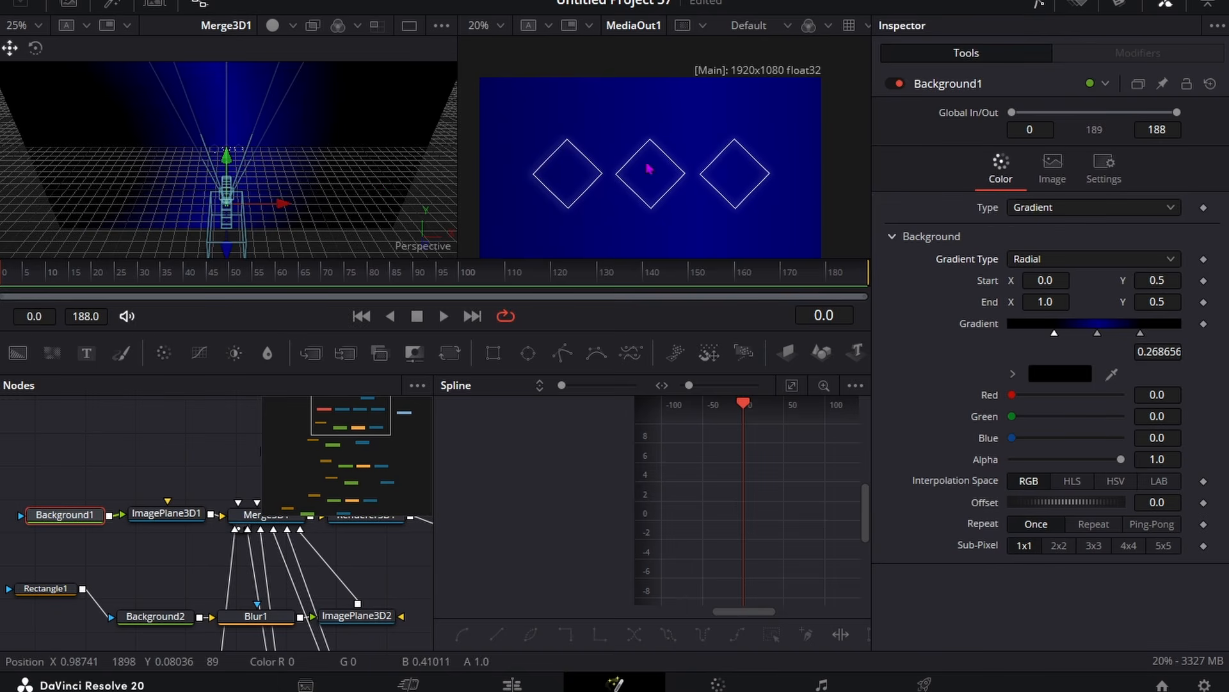
Move the radial gradient's start point near the frame center, to about X 0.539 and Y 0.549.
scroll(579, 168, down, 5)
scroll(583, 171, down, 2)
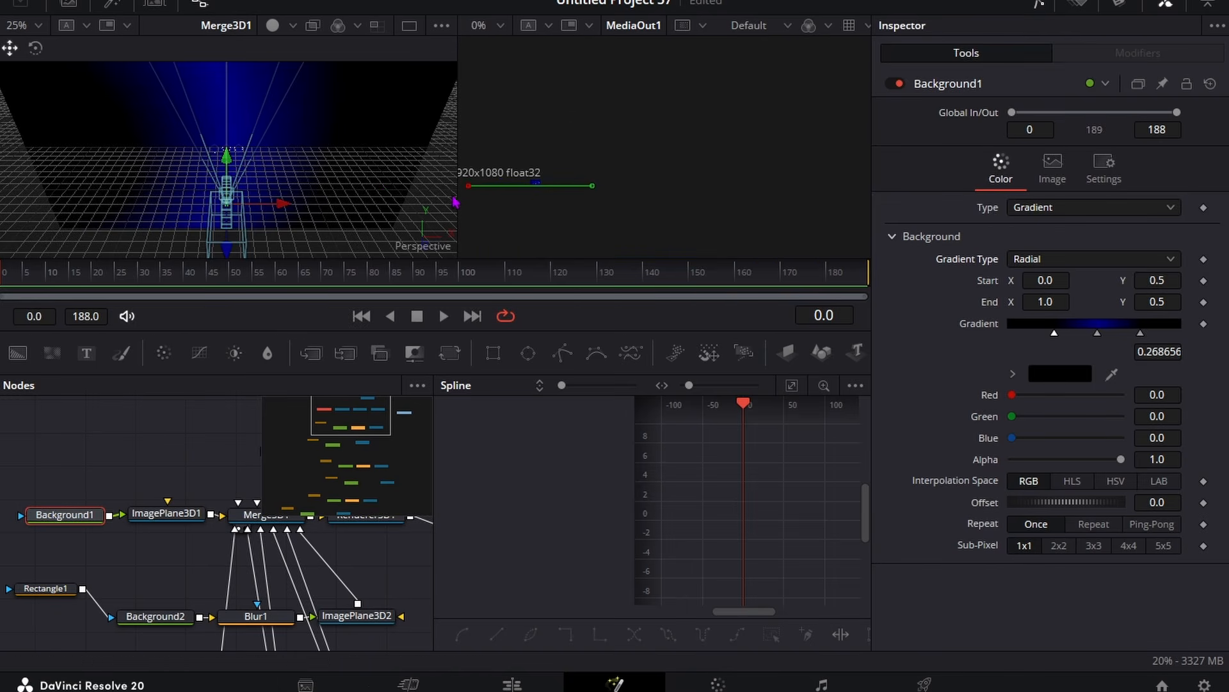
drag(452, 200, 570, 184)
scroll(570, 181, up, 2)
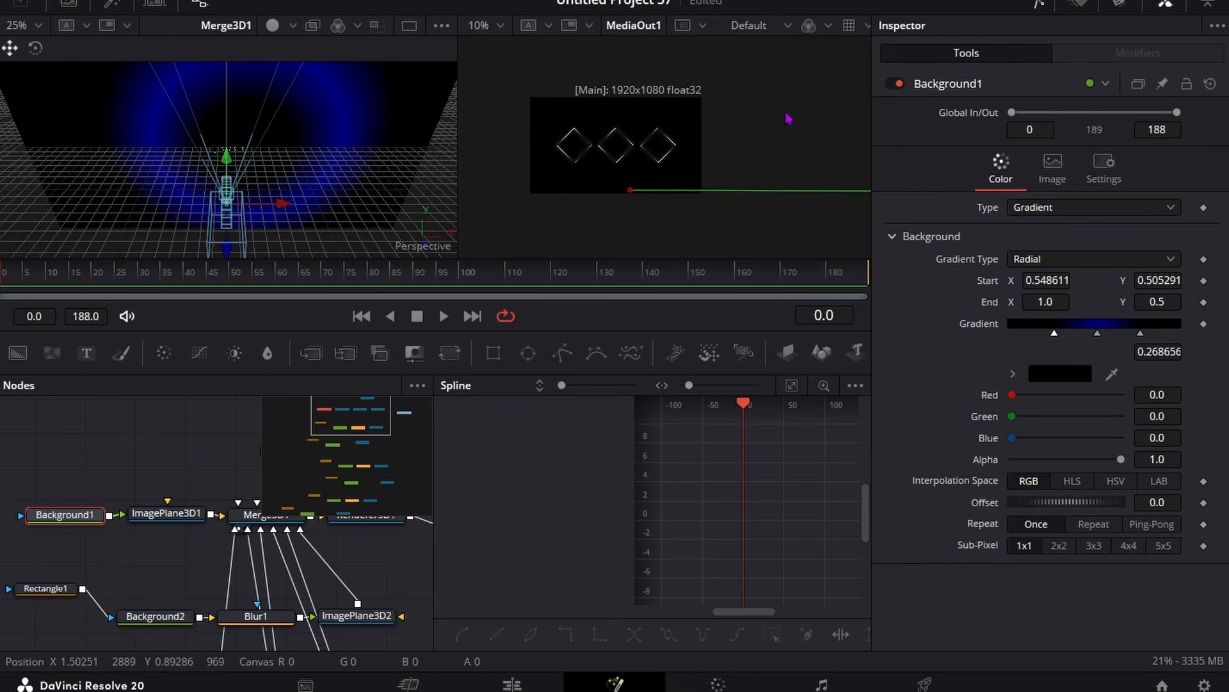
drag(629, 191, 613, 160)
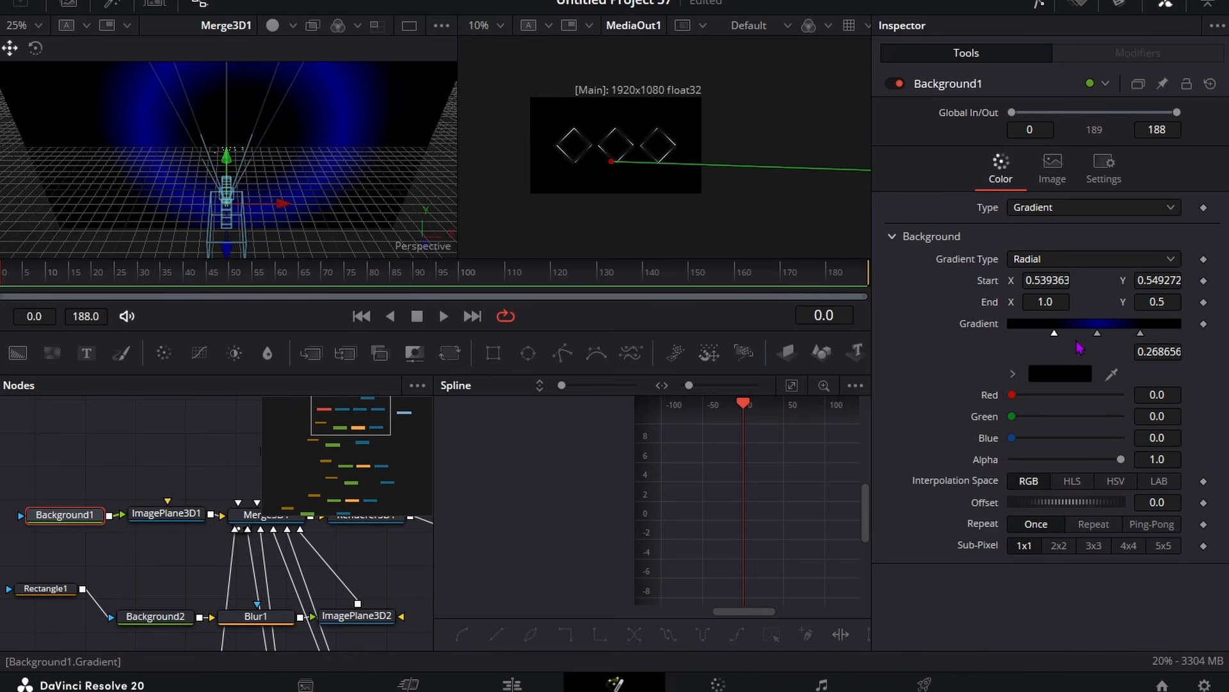
Spread the black gradient stops to about 0.114 and 0.915, and move the gradient's start point to about X 0.527, Y 0.526.
drag(1057, 334, 1031, 330)
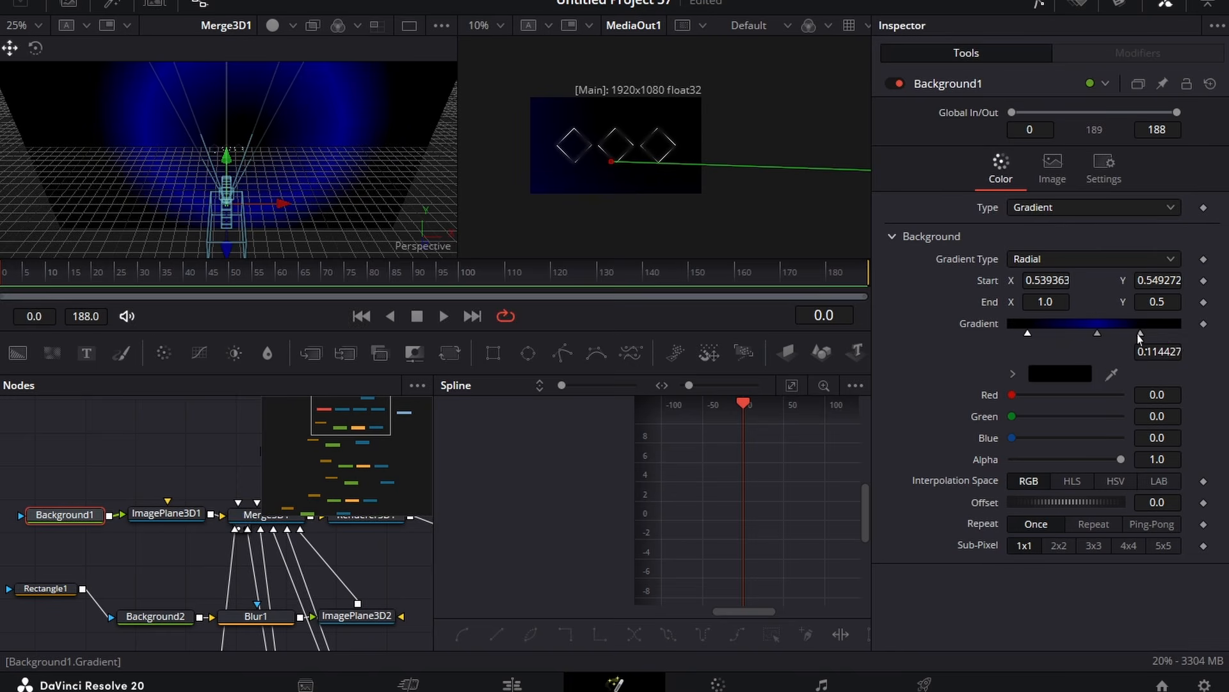
drag(1141, 335, 1153, 333)
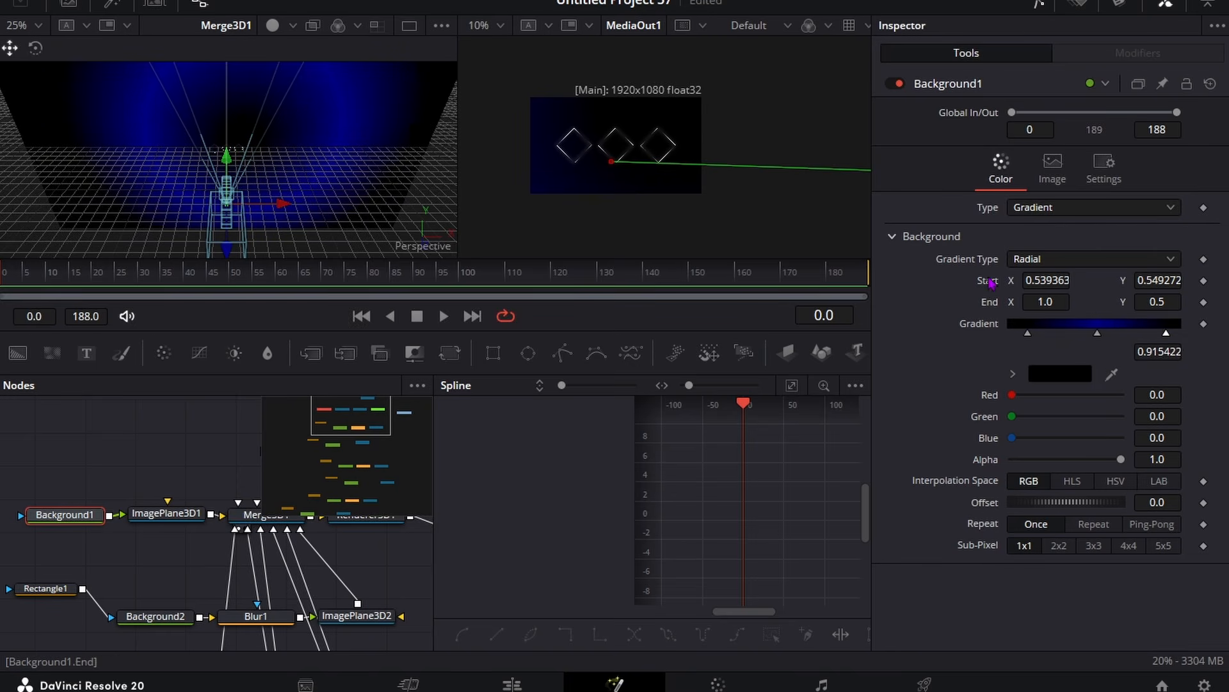
drag(615, 169, 598, 178)
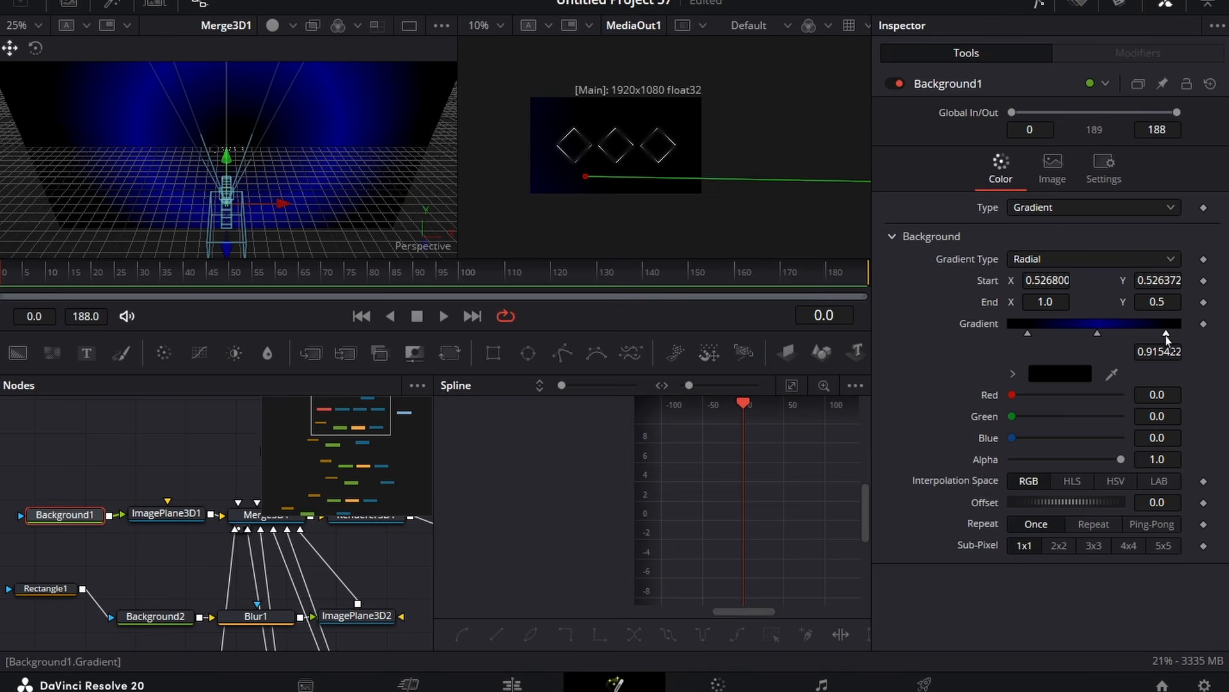
Move the gradient's inner black stop to about 0.085 and its blue stop to about 0.473.
drag(1166, 335, 1092, 334)
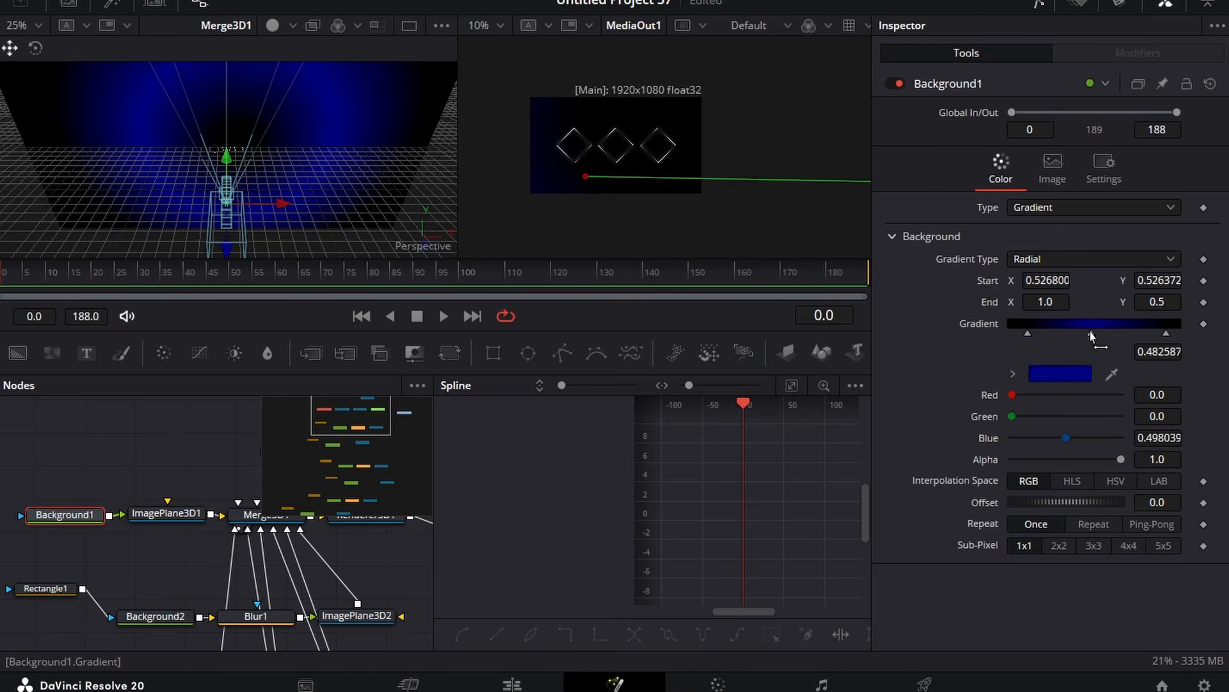
click(1029, 334)
drag(1024, 335, 1022, 335)
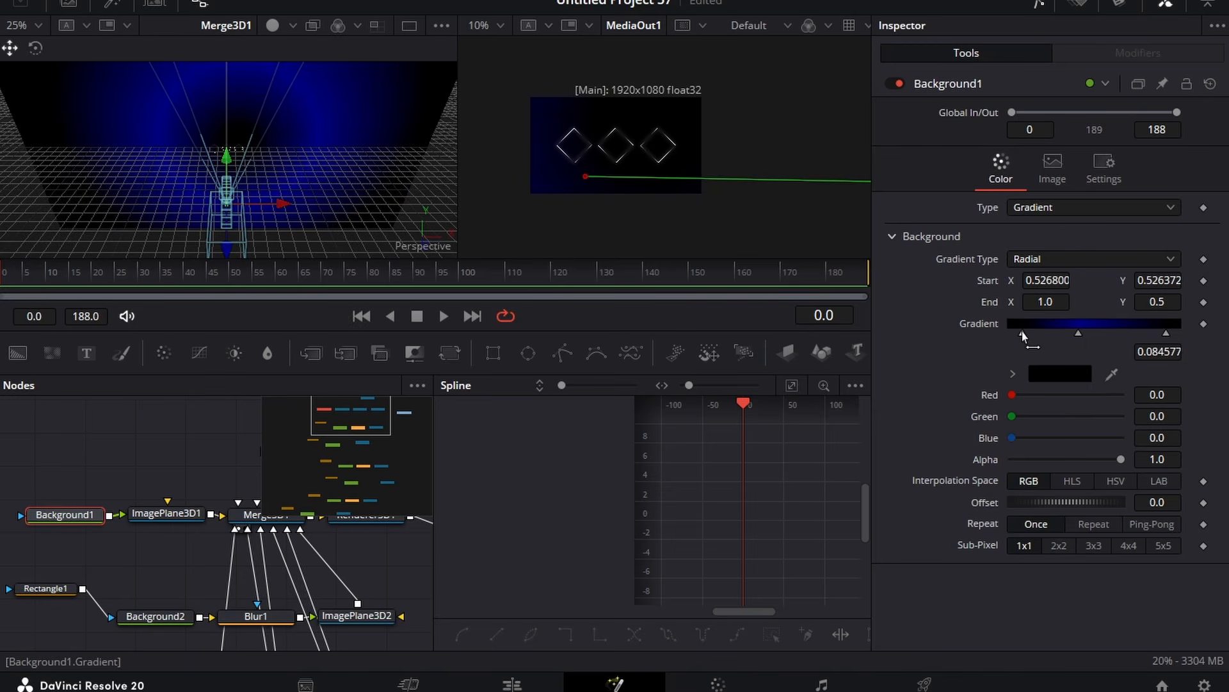
click(1165, 334)
drag(1079, 334, 1089, 334)
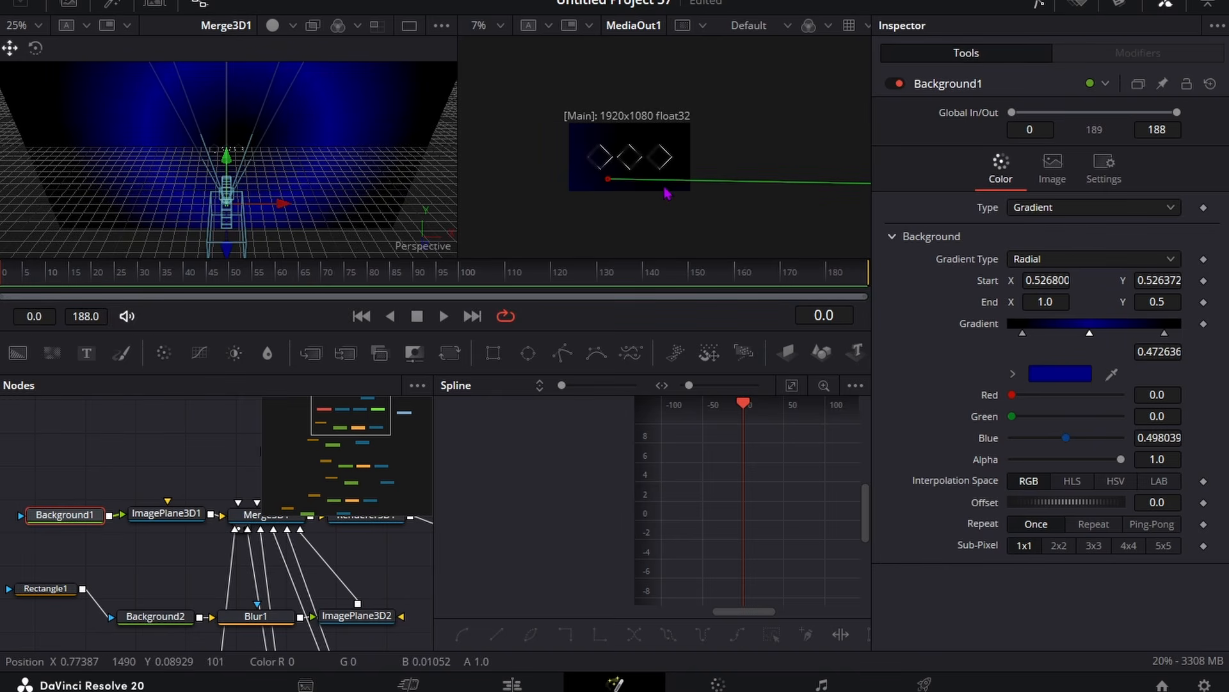
Move the gradient's start point to about X 0.508, Y 0.489, and set the outer black stop to about 0.891 and the blue stop to about 0.468.
scroll(662, 184, down, 1)
drag(610, 185, 566, 193)
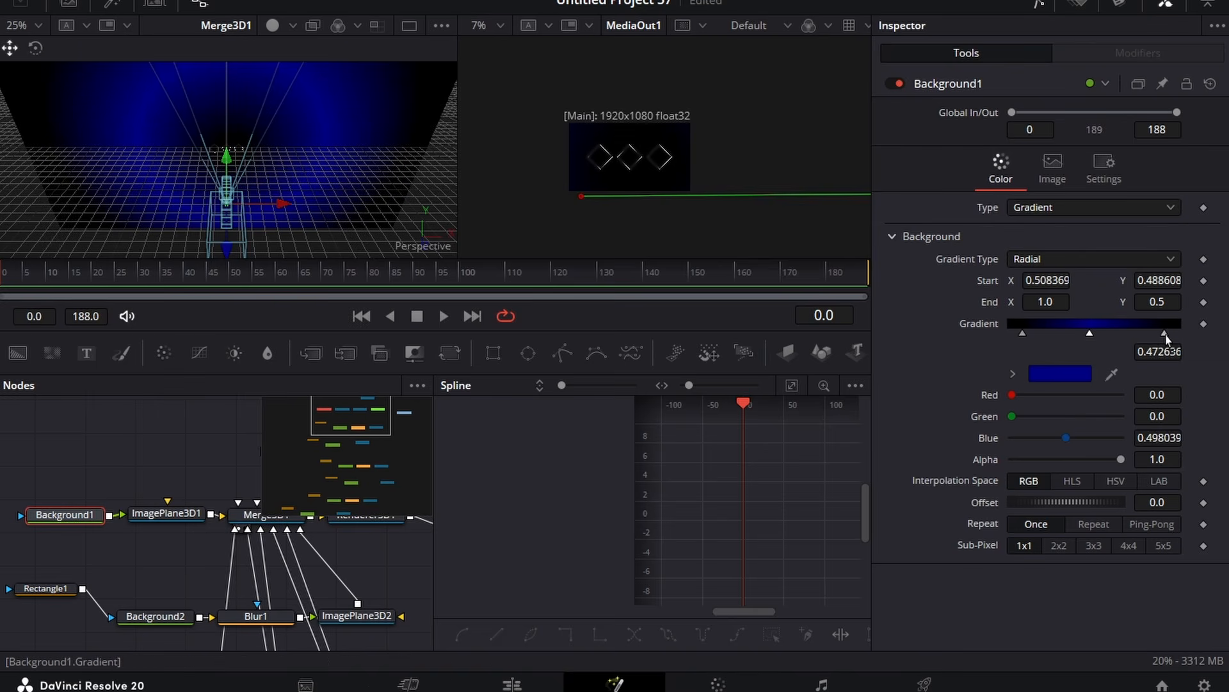
drag(1091, 336, 1094, 337)
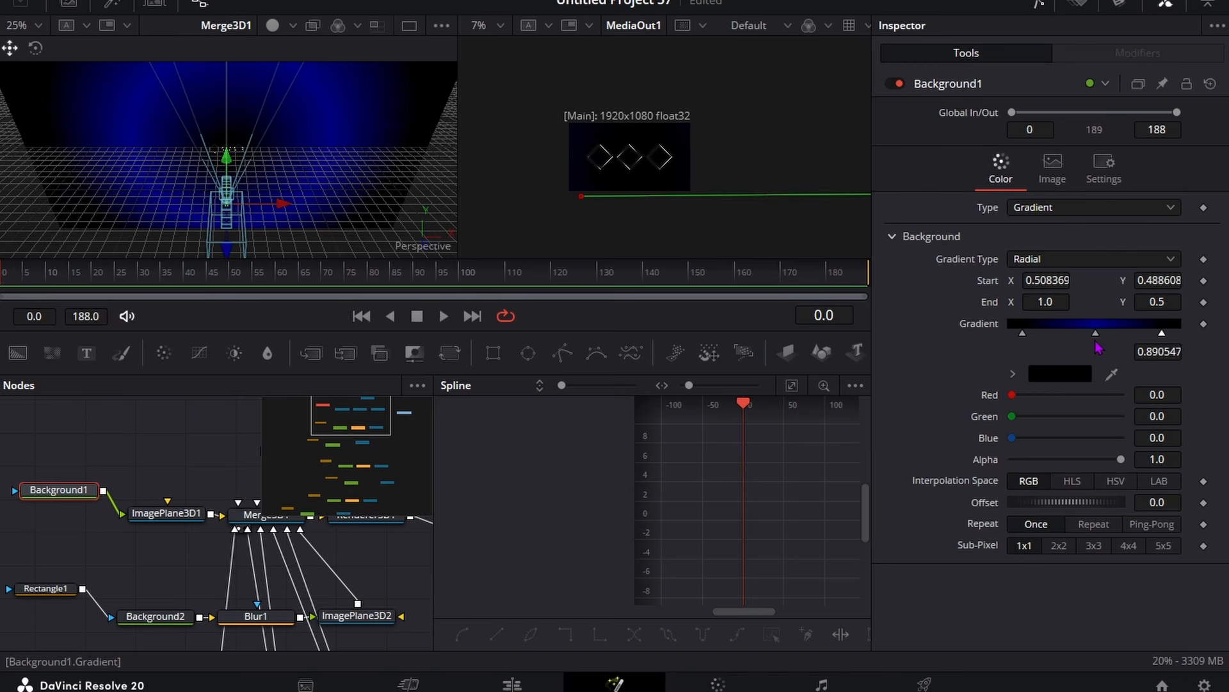
click(1096, 334)
drag(1096, 334, 1089, 334)
Pull the radial gradient's end point in to about X 0.741, Y 0.573, and place its start point at about X 0.498, Y 0.493.
scroll(736, 205, down, 5)
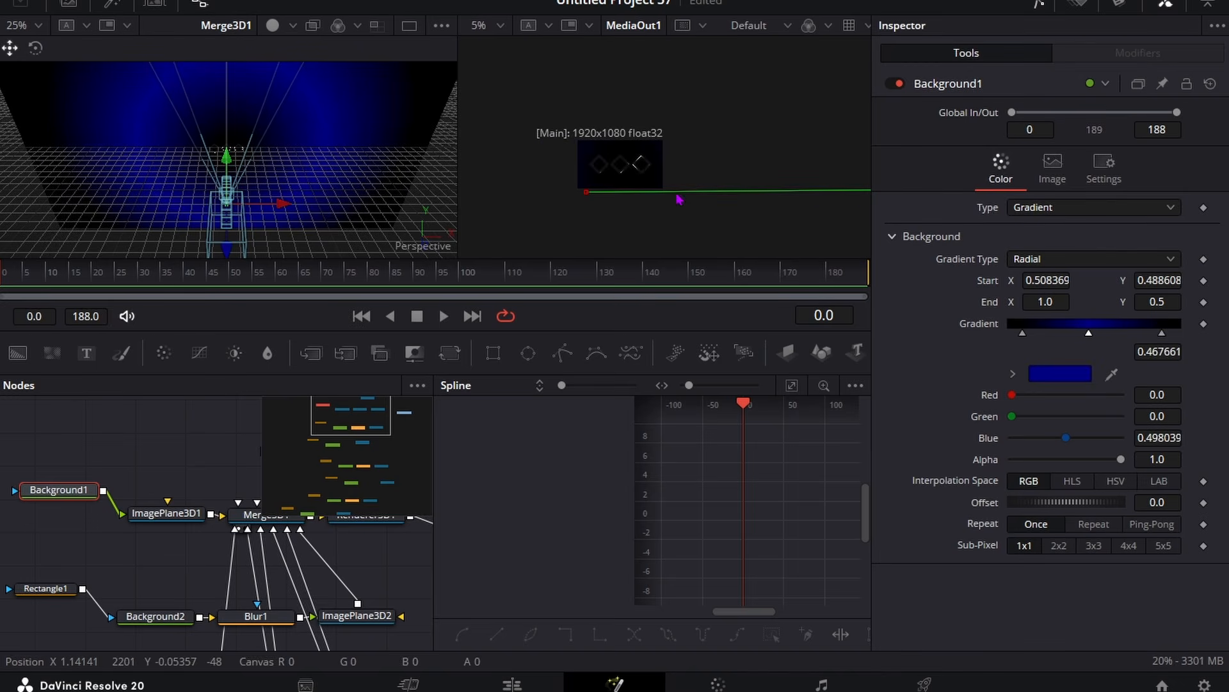
scroll(779, 192, up, 2)
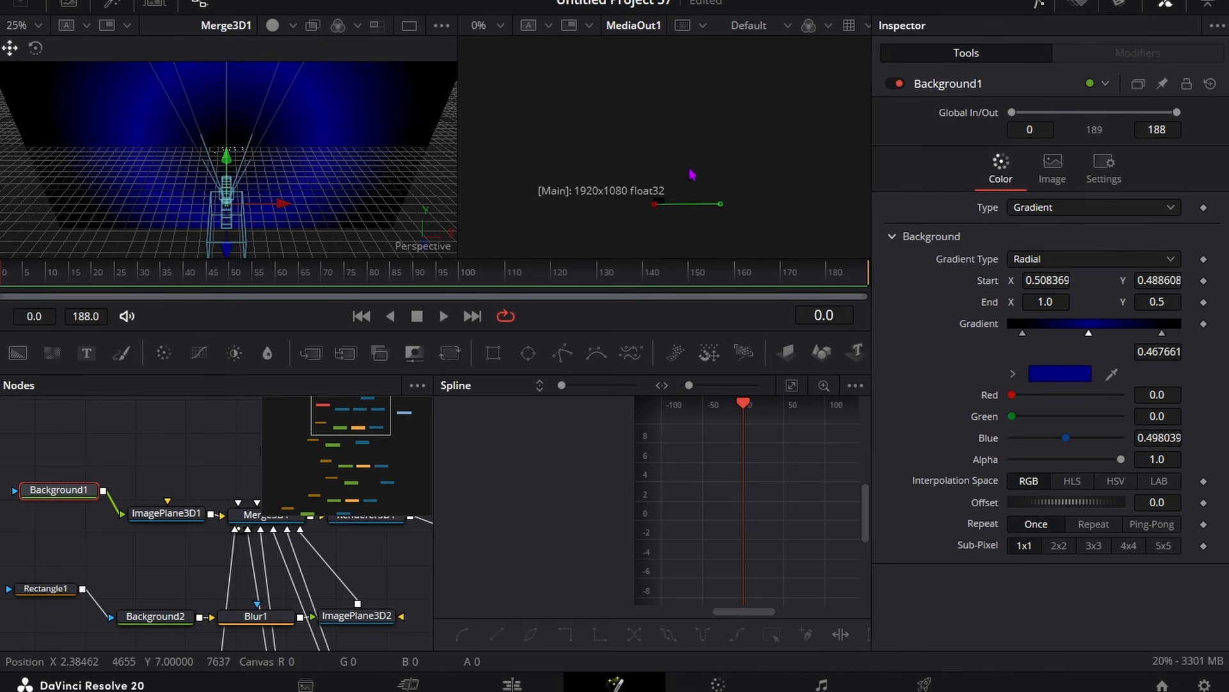
drag(753, 207, 572, 199)
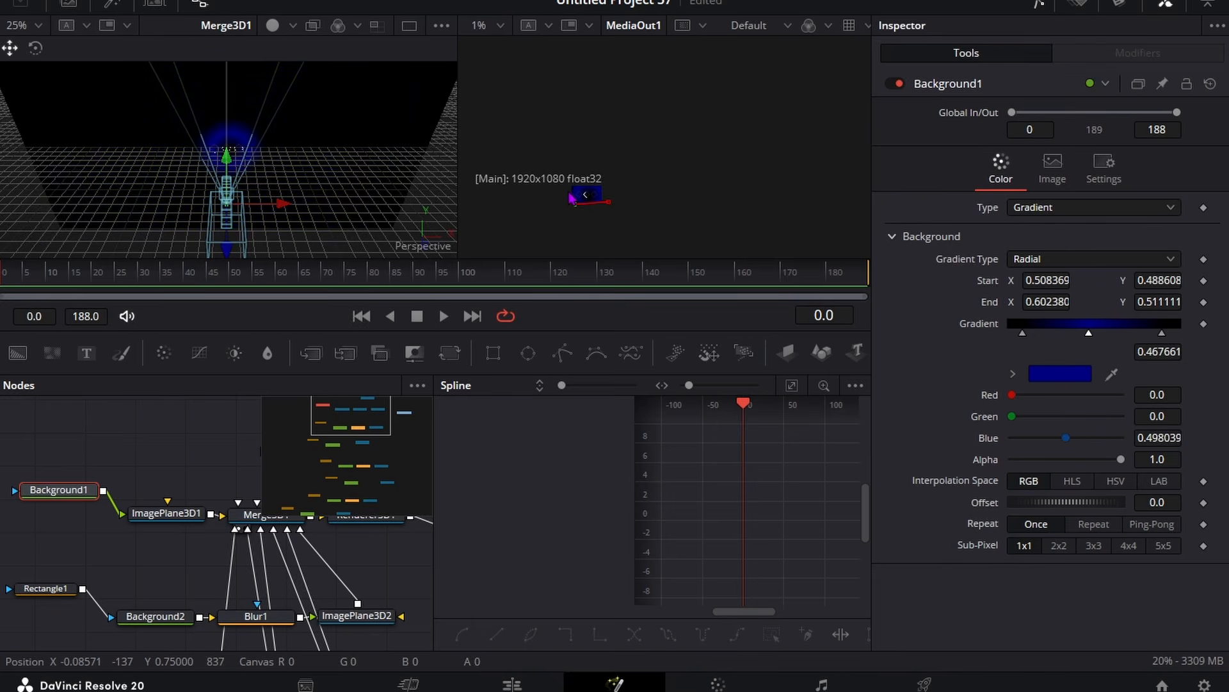
scroll(627, 220, up, 4)
scroll(519, 203, up, 5)
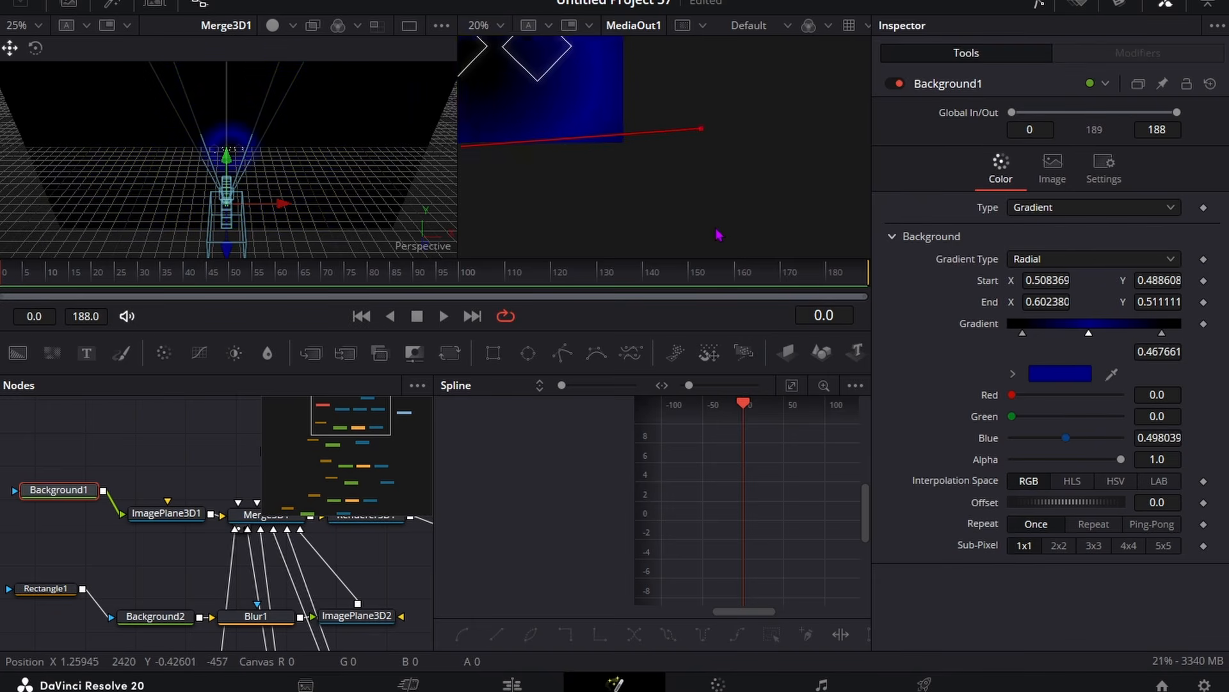
drag(685, 212, 659, 184)
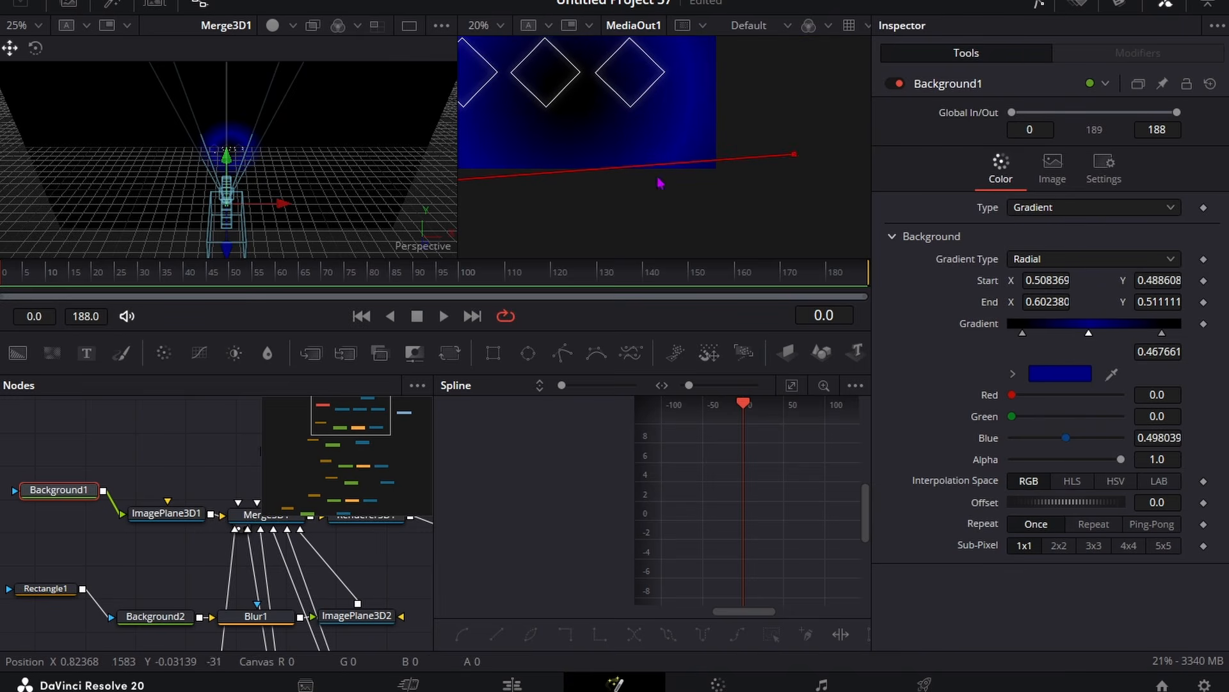
drag(790, 161, 954, 124)
scroll(677, 109, down, 2)
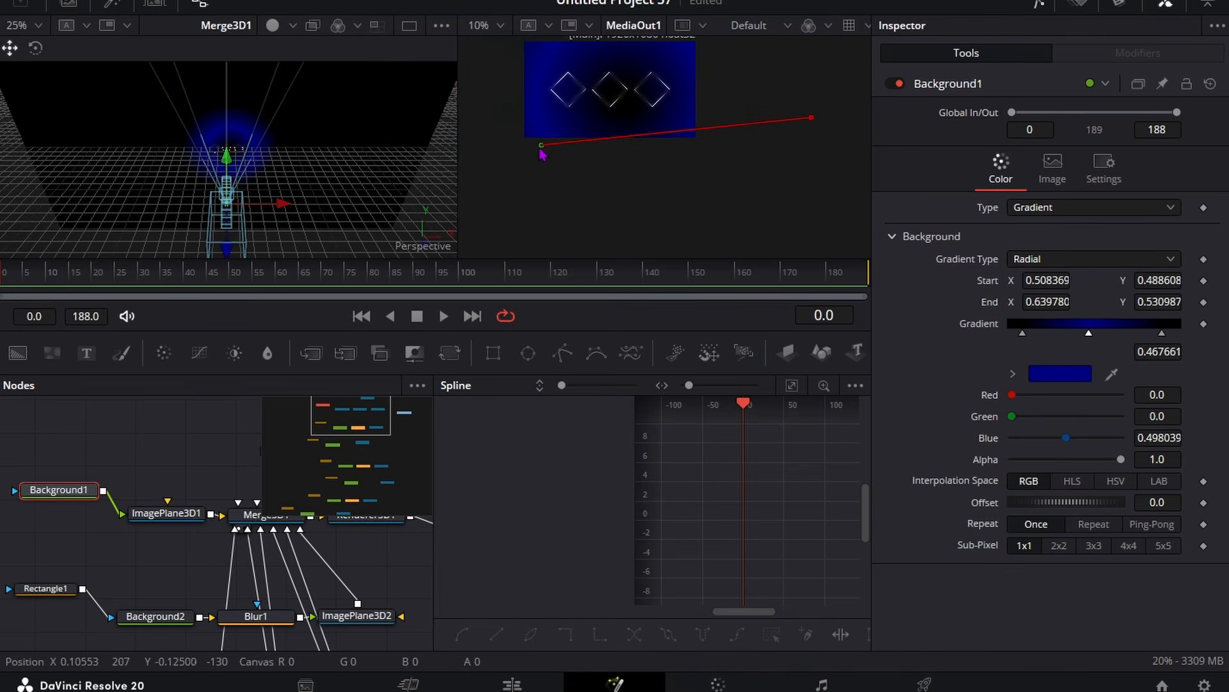
drag(541, 154, 471, 154)
drag(812, 118, 850, 114)
drag(929, 108, 980, 93)
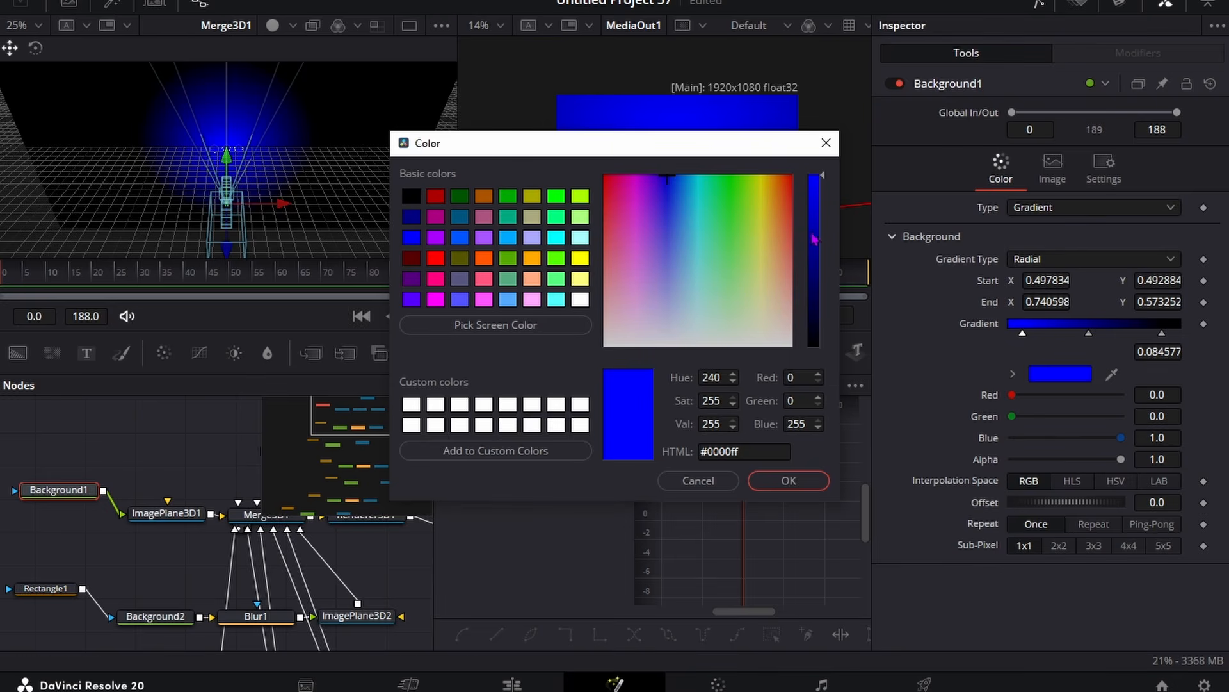
Darken the gradient's inner stop to a near-black blue, with its Blue value at about 0.067.
drag(814, 238, 813, 309)
click(790, 481)
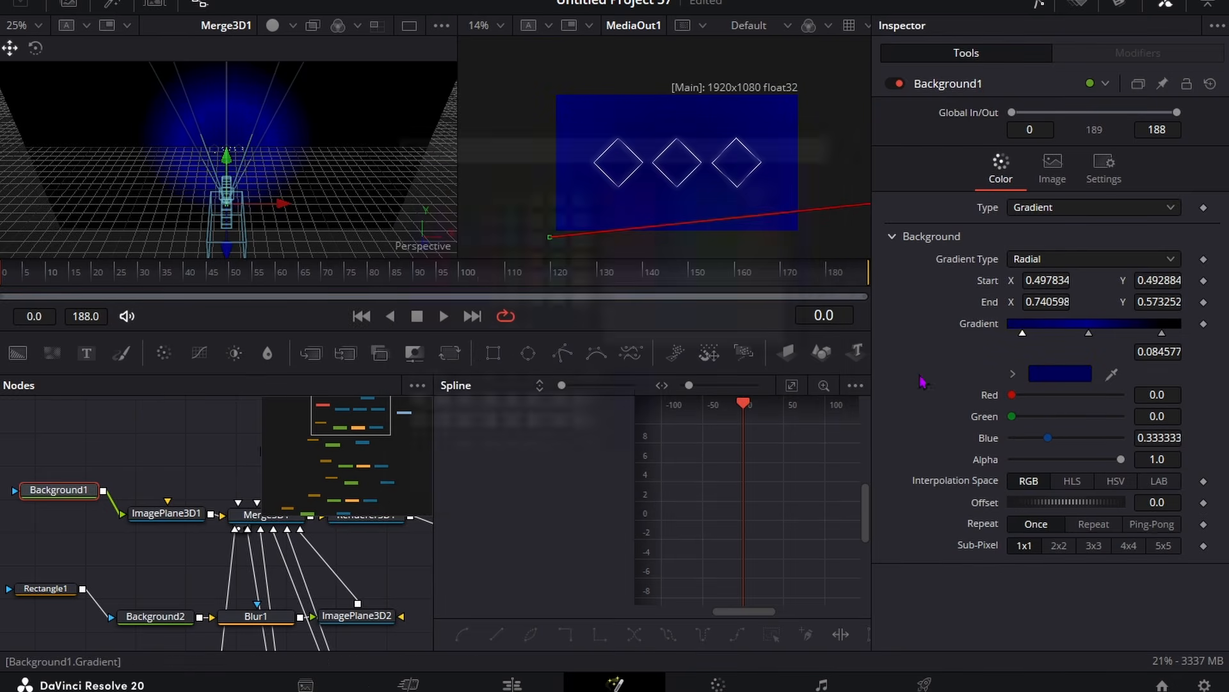
click(1080, 381)
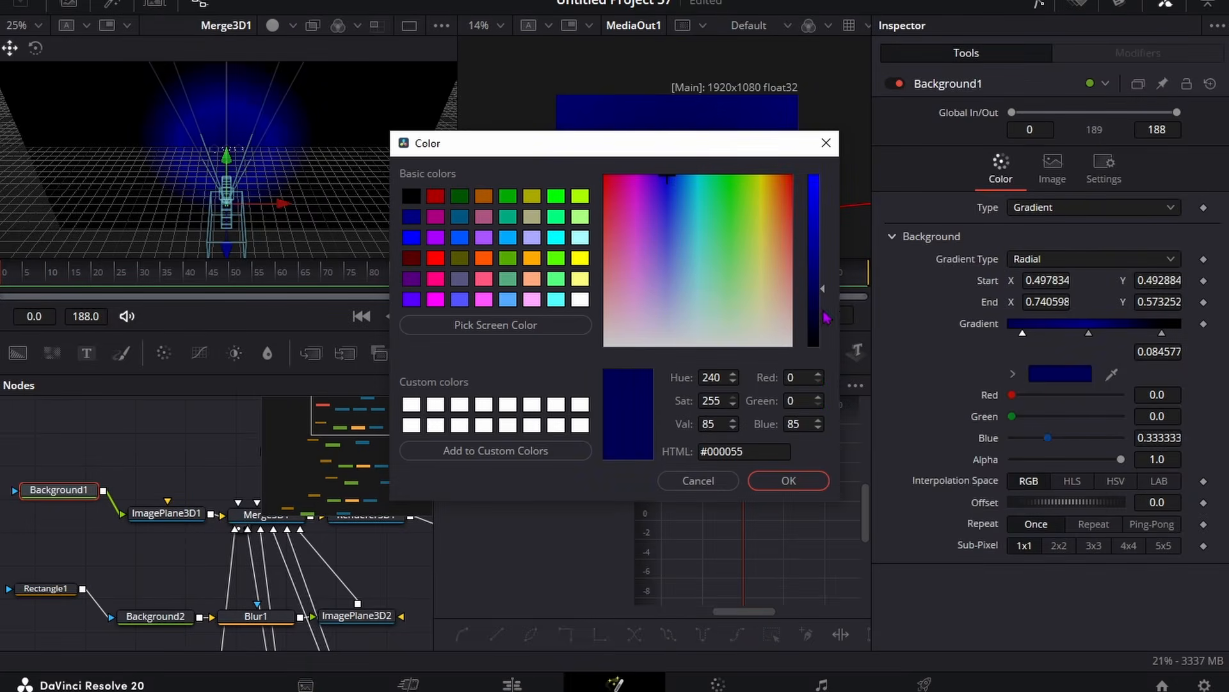
drag(824, 310, 824, 318)
click(794, 491)
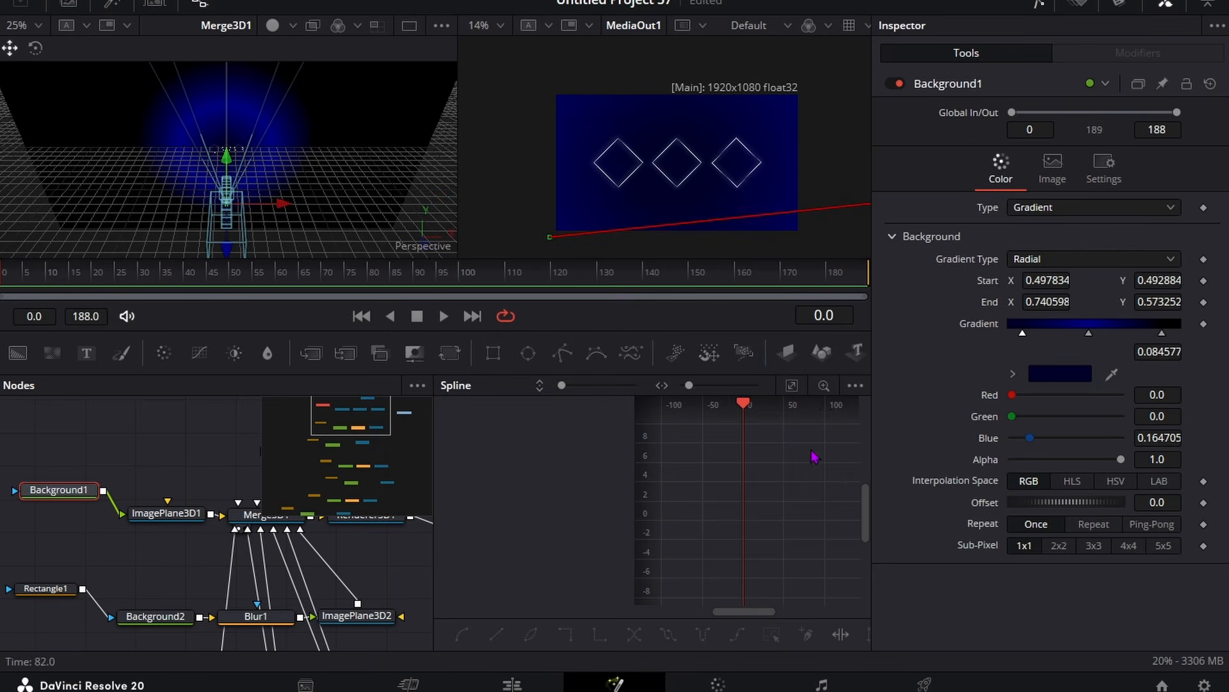
scroll(676, 144, down, 2)
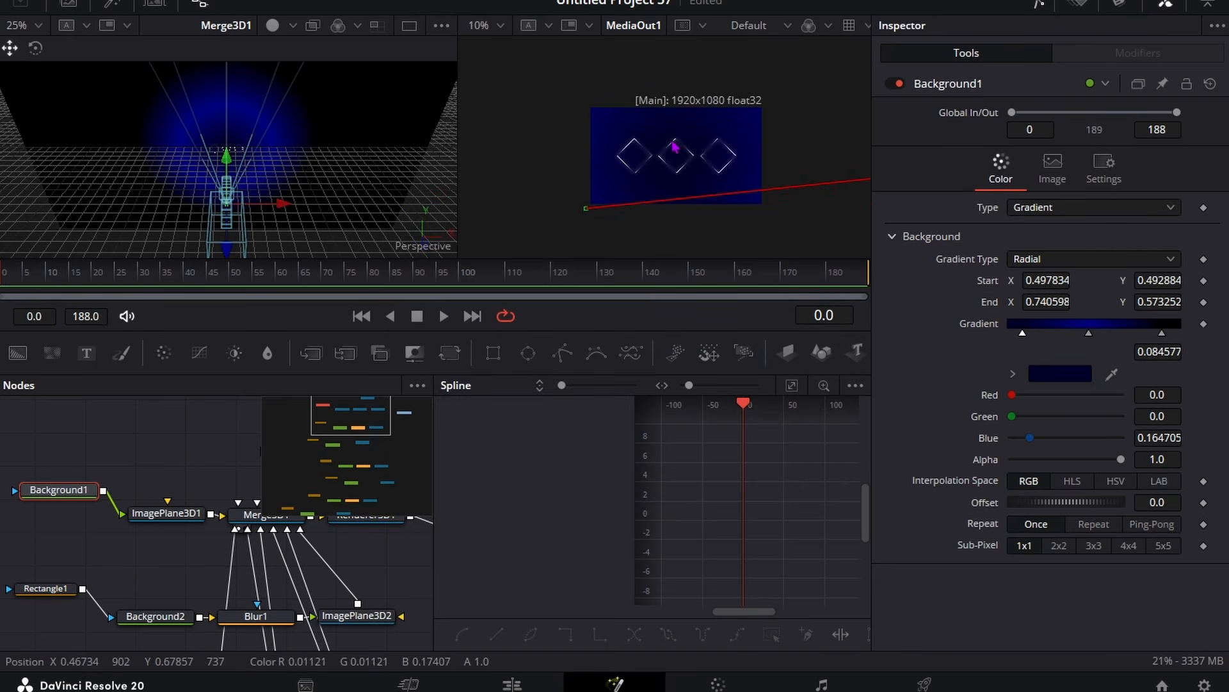
scroll(675, 146, up, 2)
scroll(768, 185, up, 2)
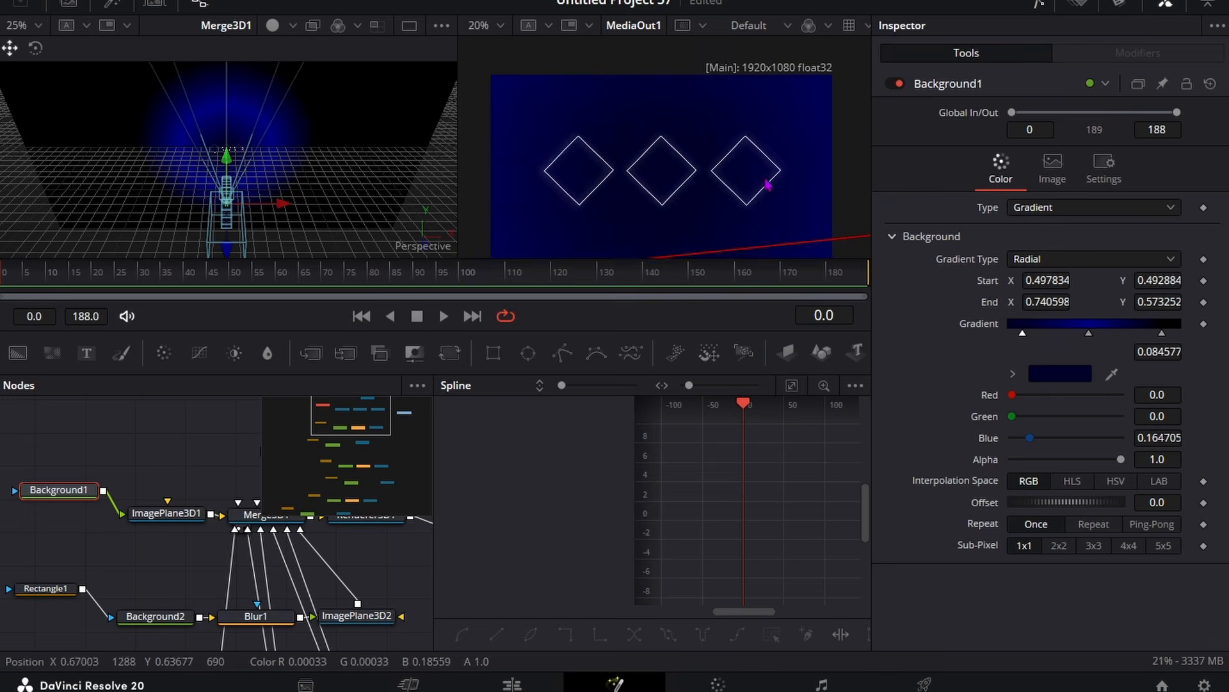
scroll(768, 185, down, 2)
Add a Text node below the existing diamond nodes and enter 1 as its text.
scroll(140, 550, down, 5)
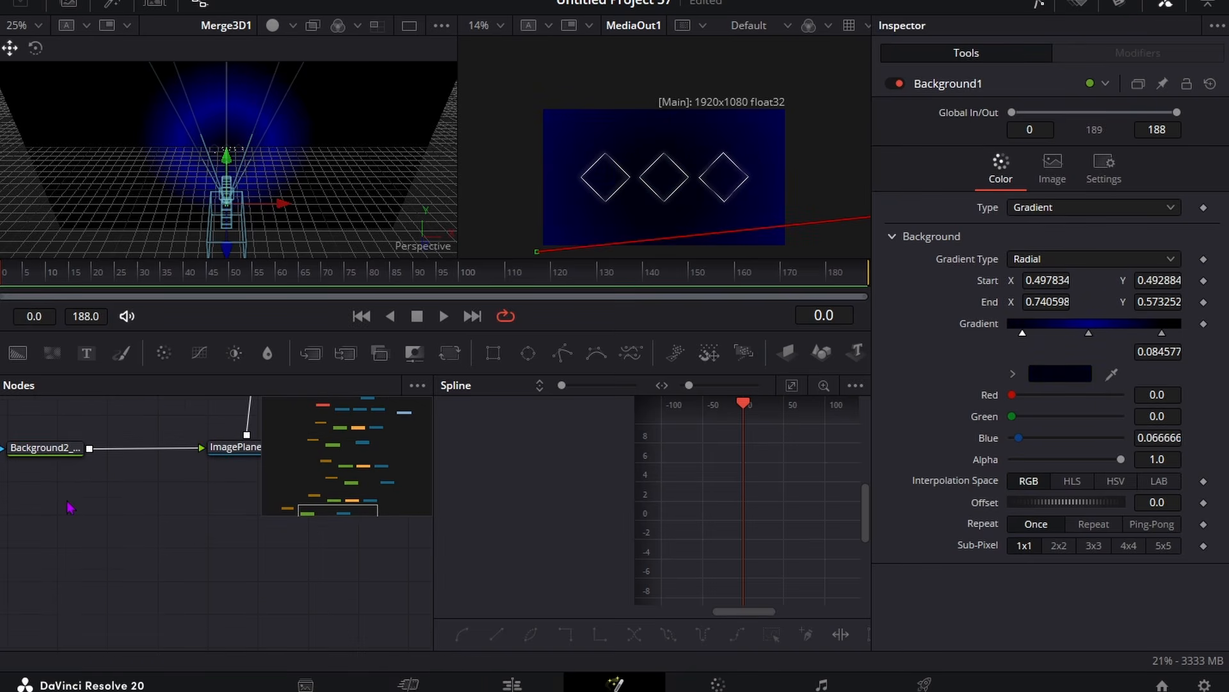
click(146, 521)
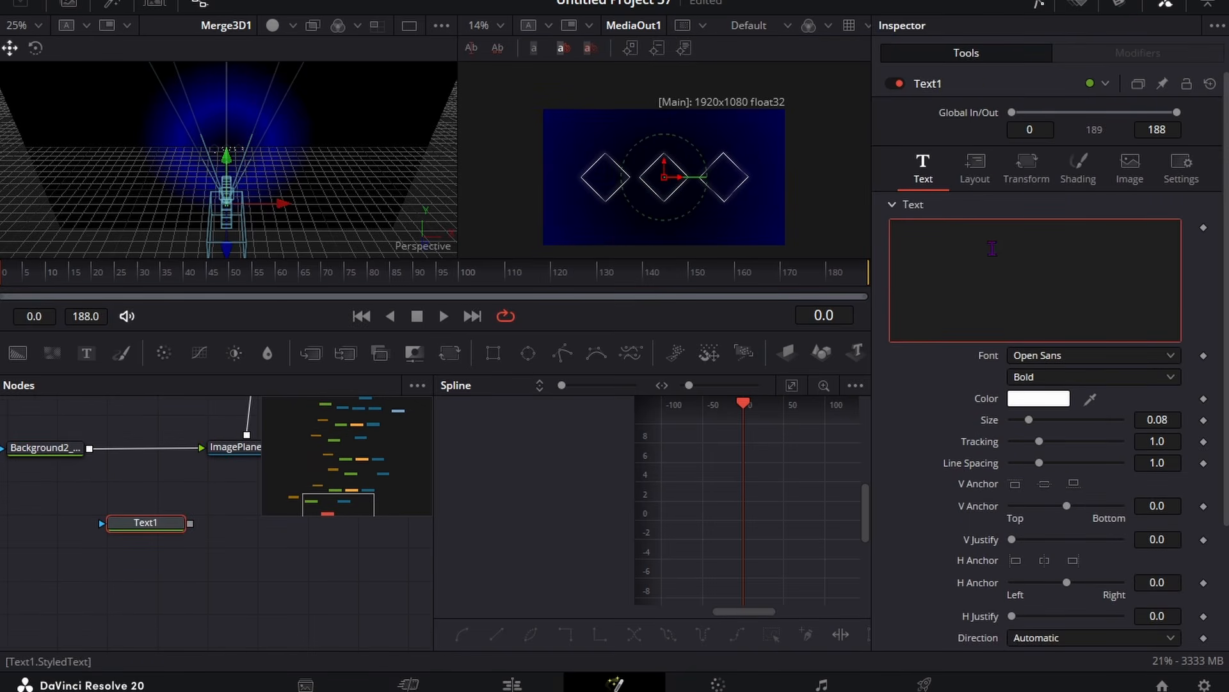
drag(148, 522, 256, 509)
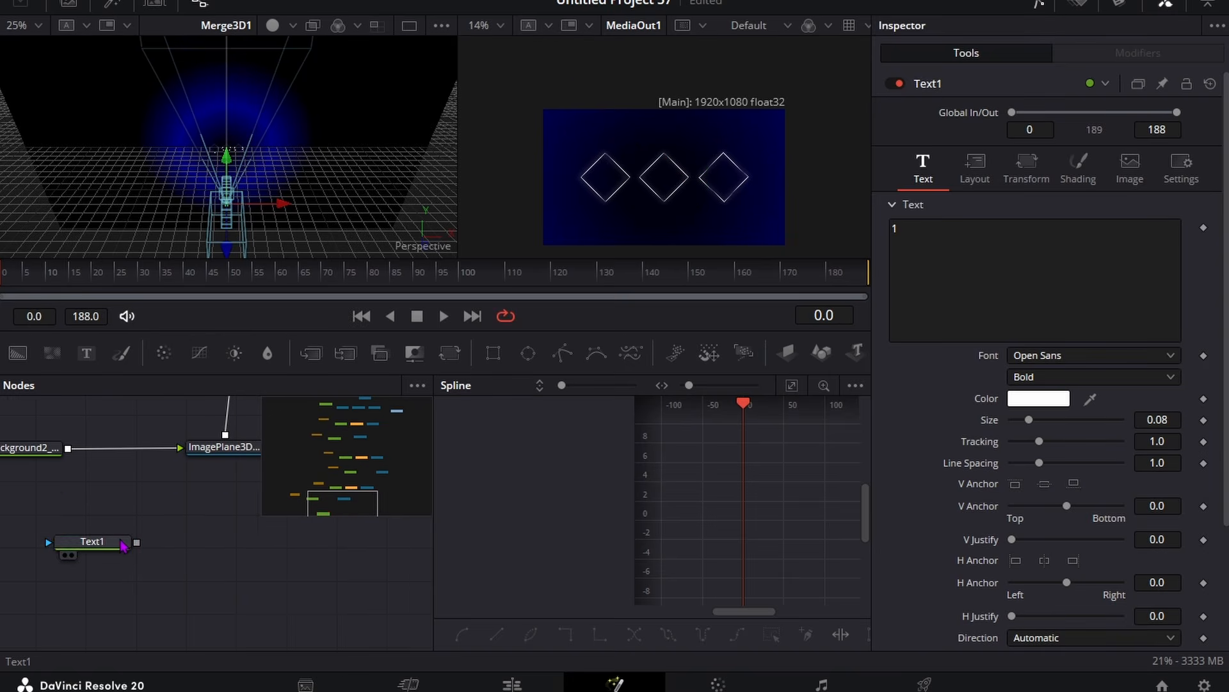
Add an image plane after Text1 and connect its output to Merge3D1.
click(92, 541)
click(789, 353)
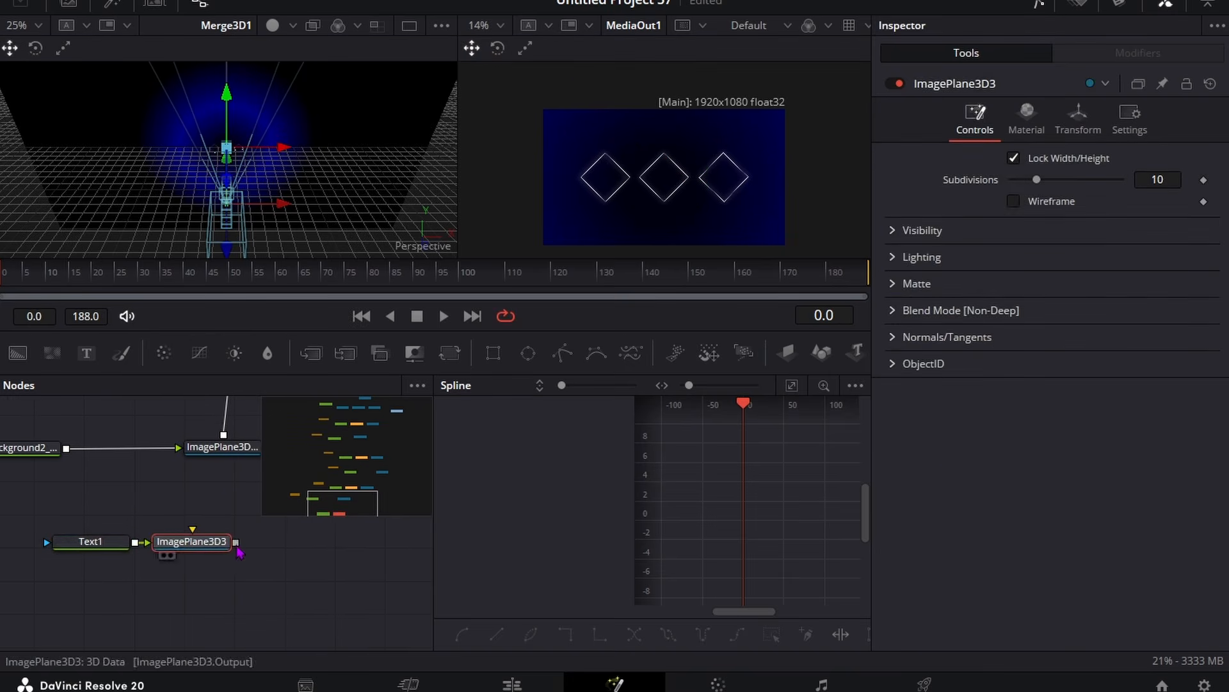
drag(324, 505, 214, 485)
scroll(214, 485, down, 10)
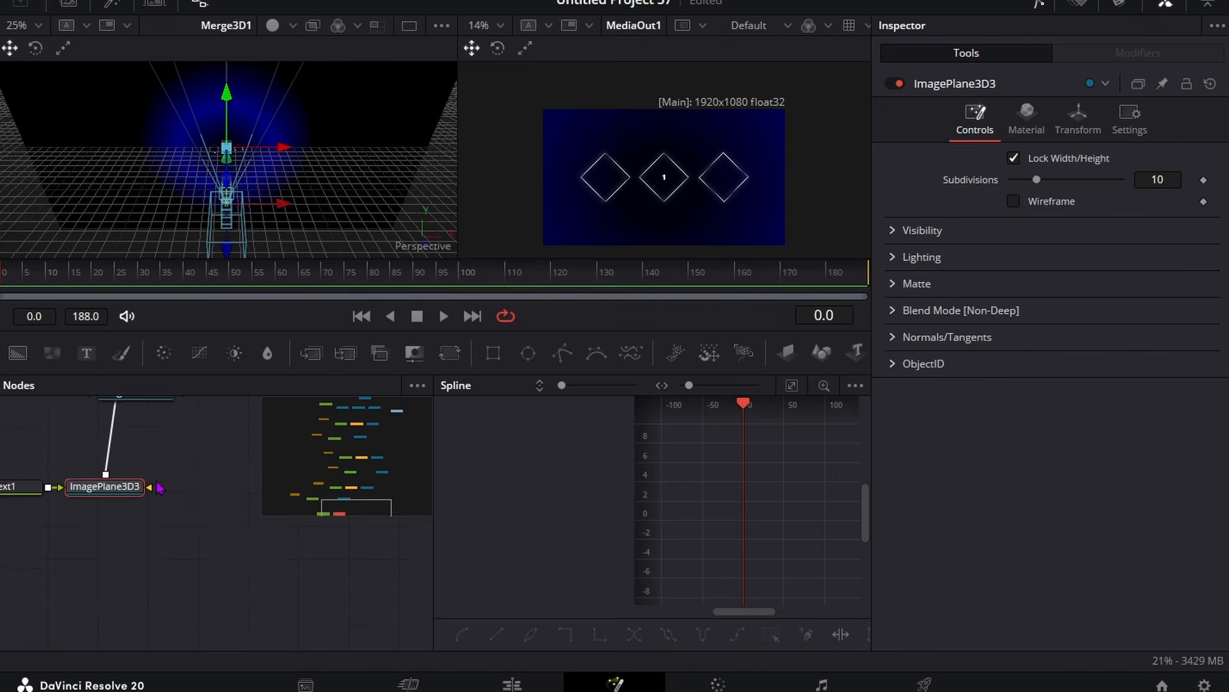
Enlarge the number in Text1 to a size of about 0.2408.
click(55, 541)
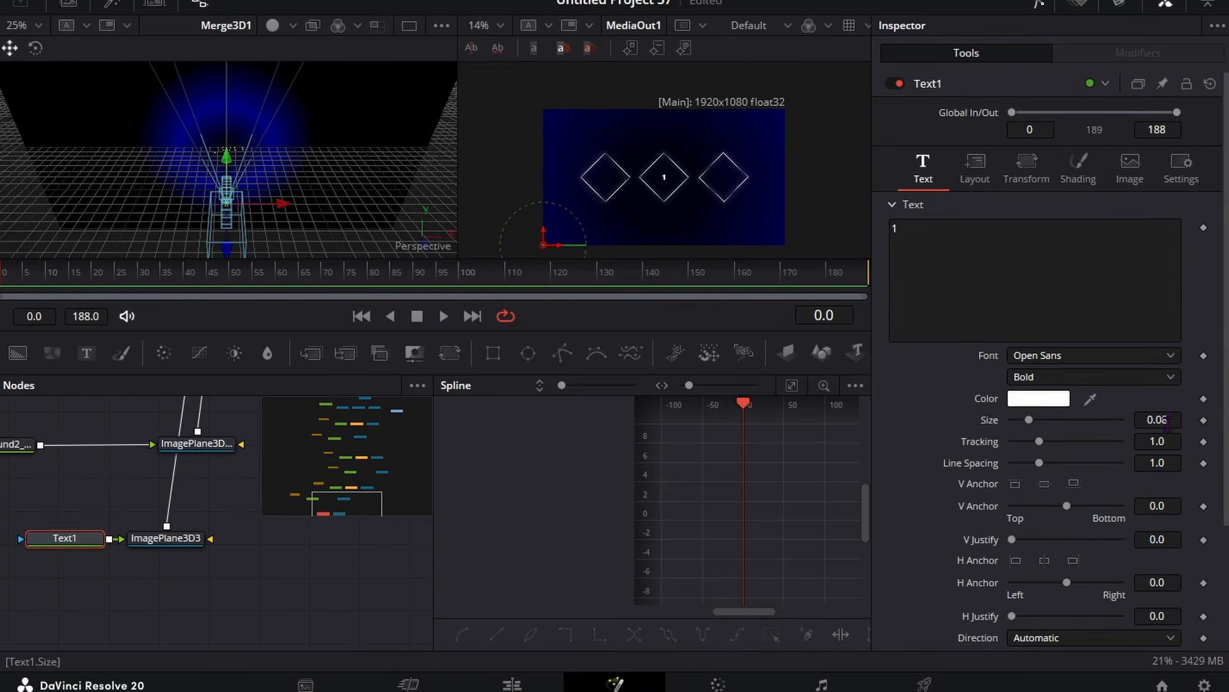
drag(1167, 424, 1178, 424)
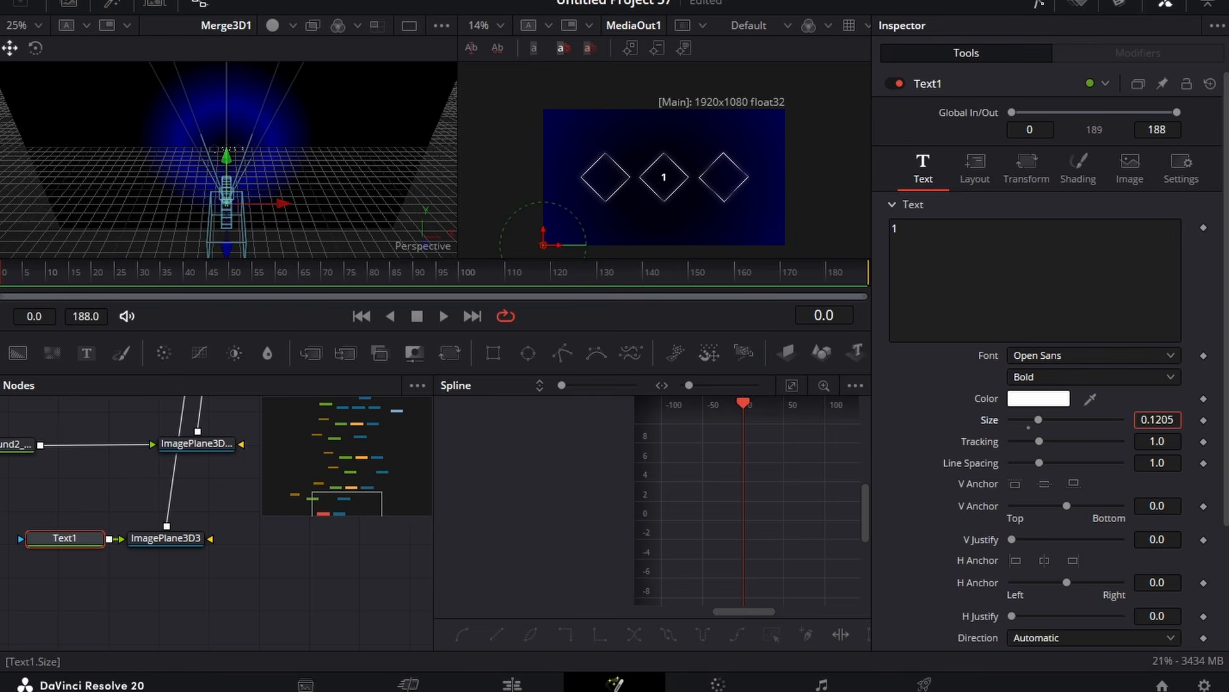
drag(1179, 424, 1191, 424)
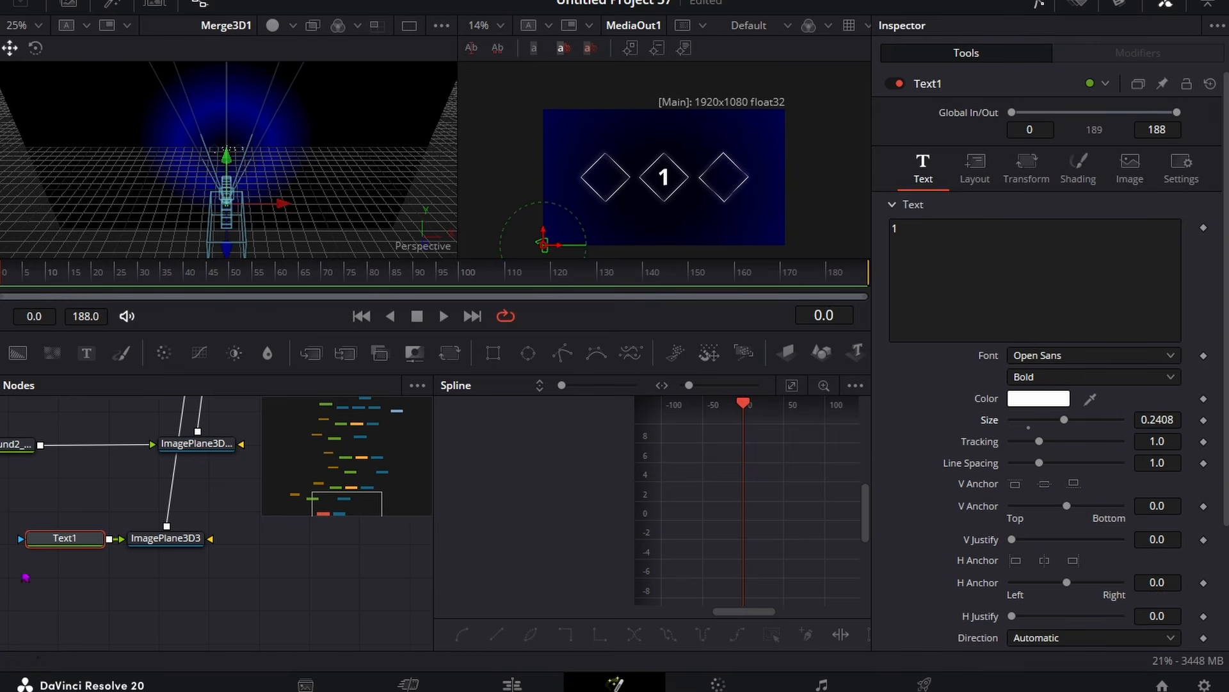
click(148, 625)
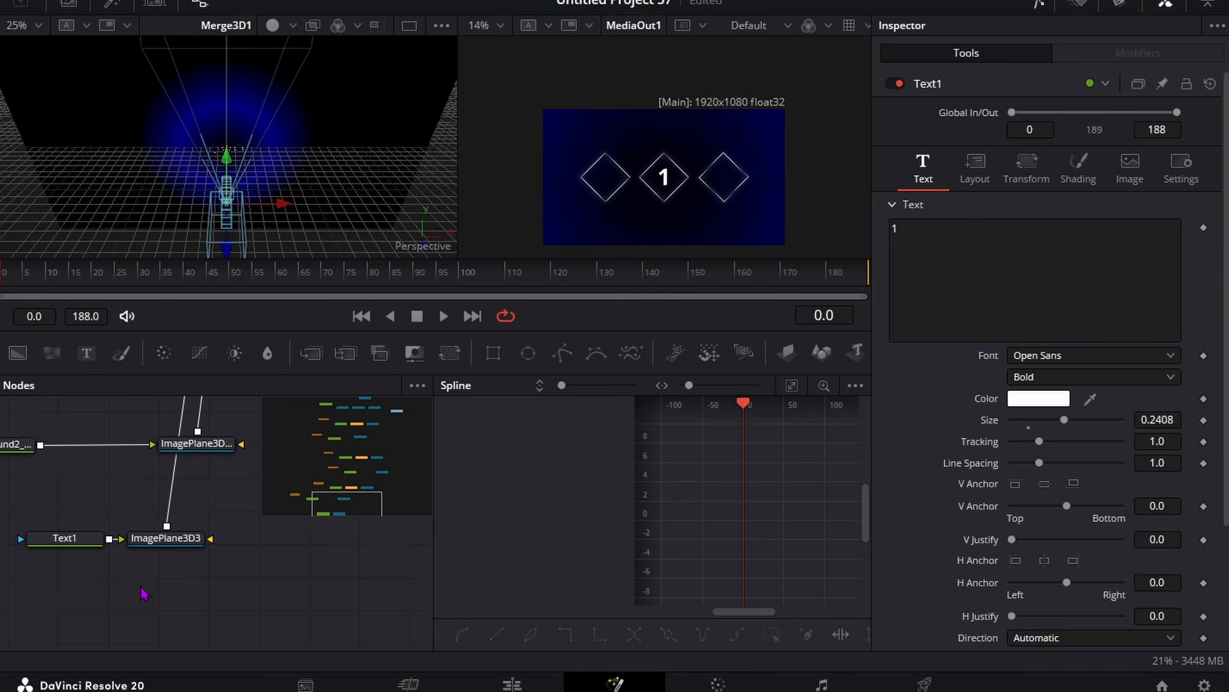
Place ImagePlane3D3's number inside the first diamond by setting its translation to about X -0.352 and Z 0.12.
click(166, 538)
click(1078, 115)
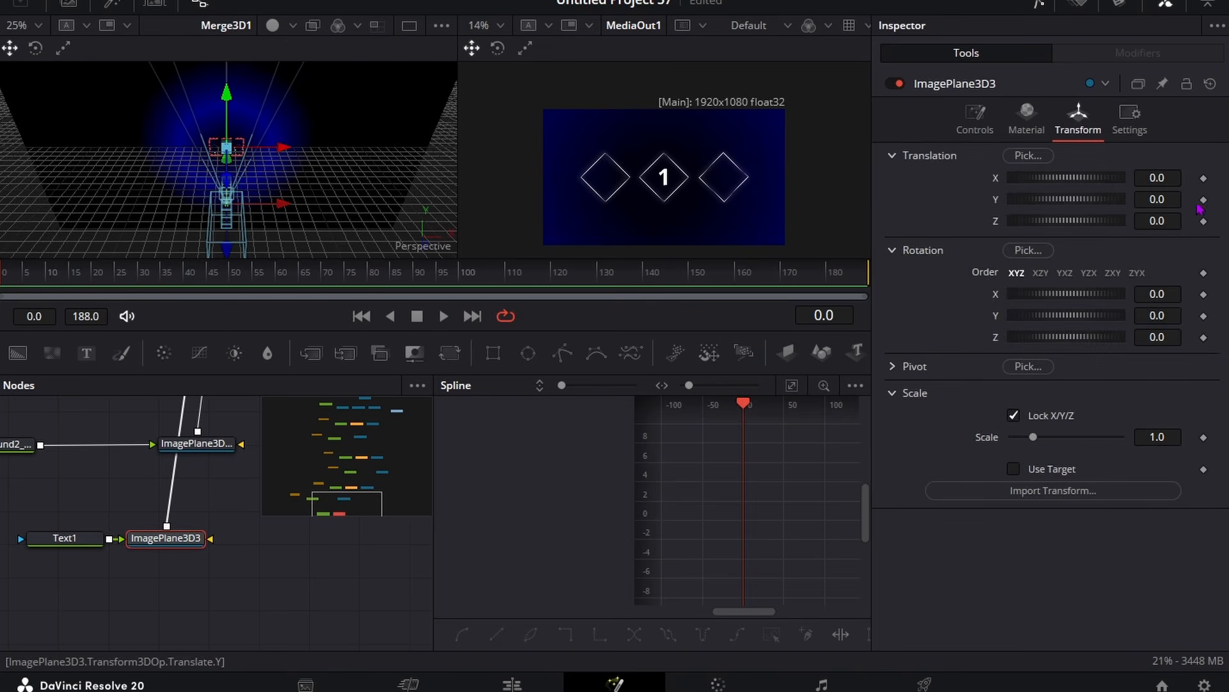
drag(1066, 177, 1038, 178)
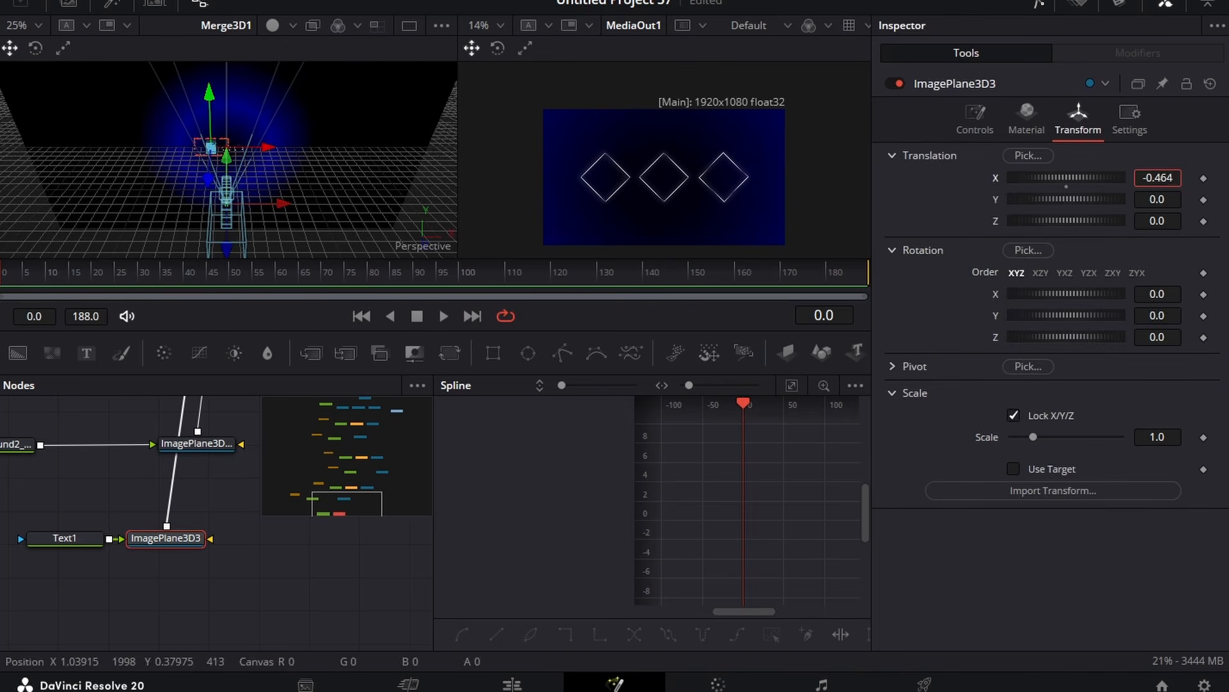
drag(1066, 220, 1076, 220)
click(1163, 177)
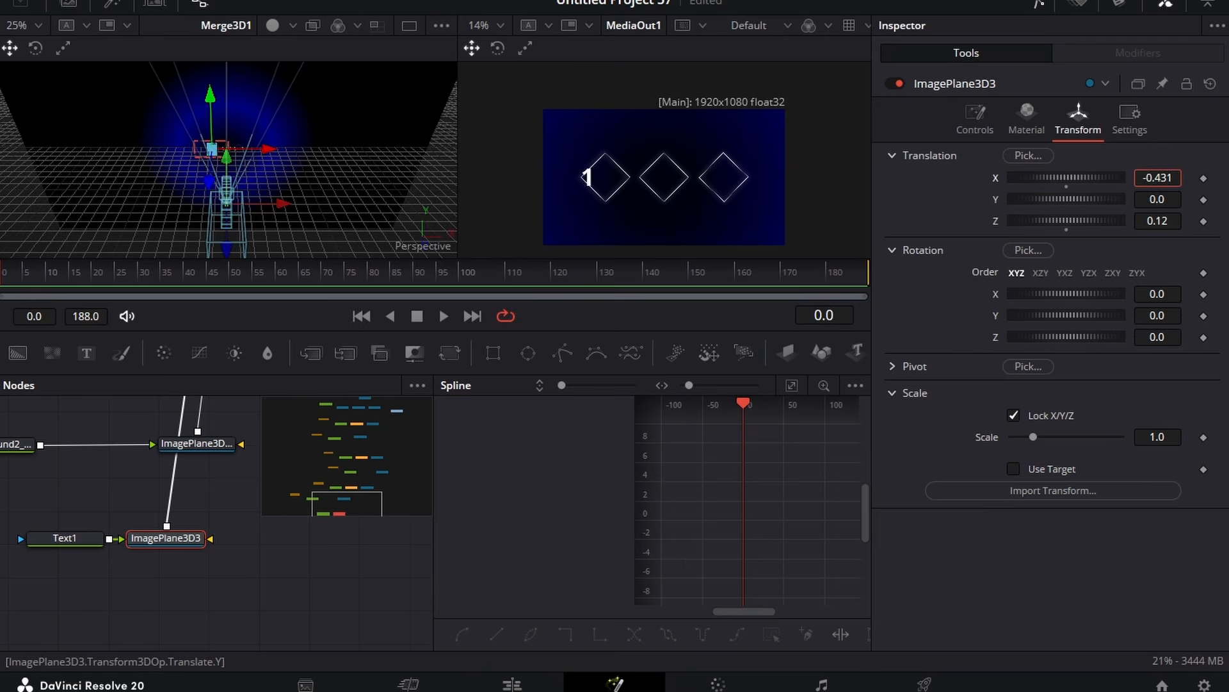
drag(1158, 178, 1177, 177)
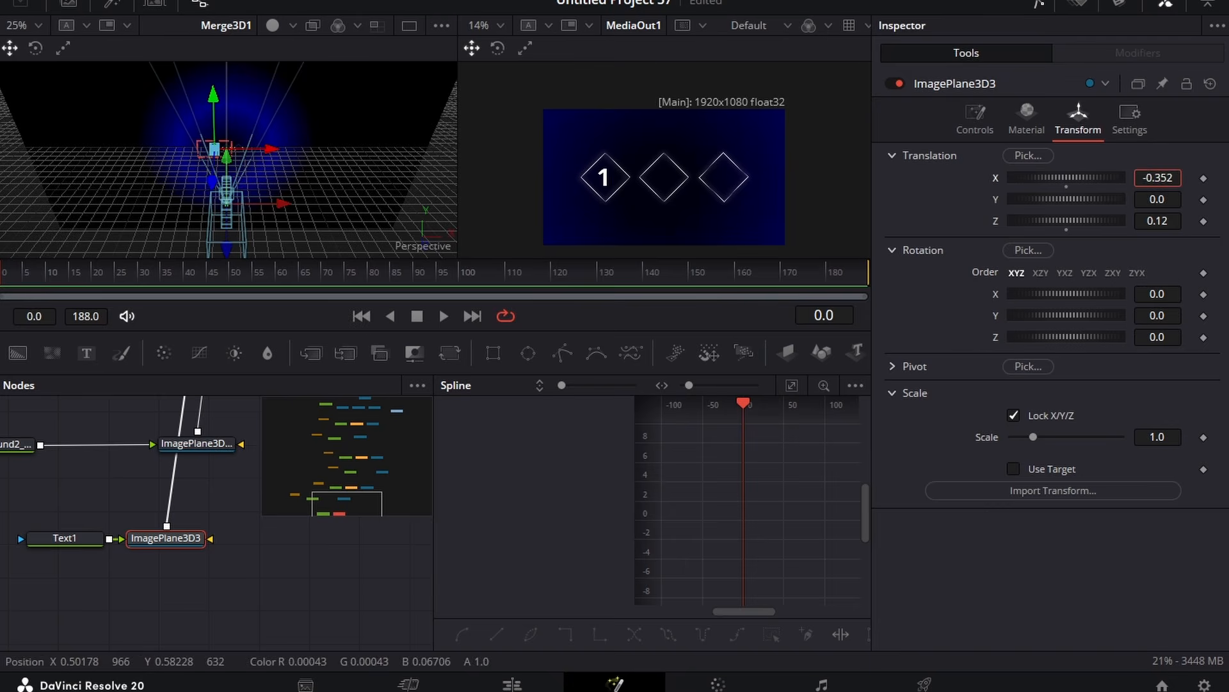
Duplicate Text1 and ImagePlane3D3, connect the copied image plane to Merge3D1, and select it.
drag(25, 529, 208, 586)
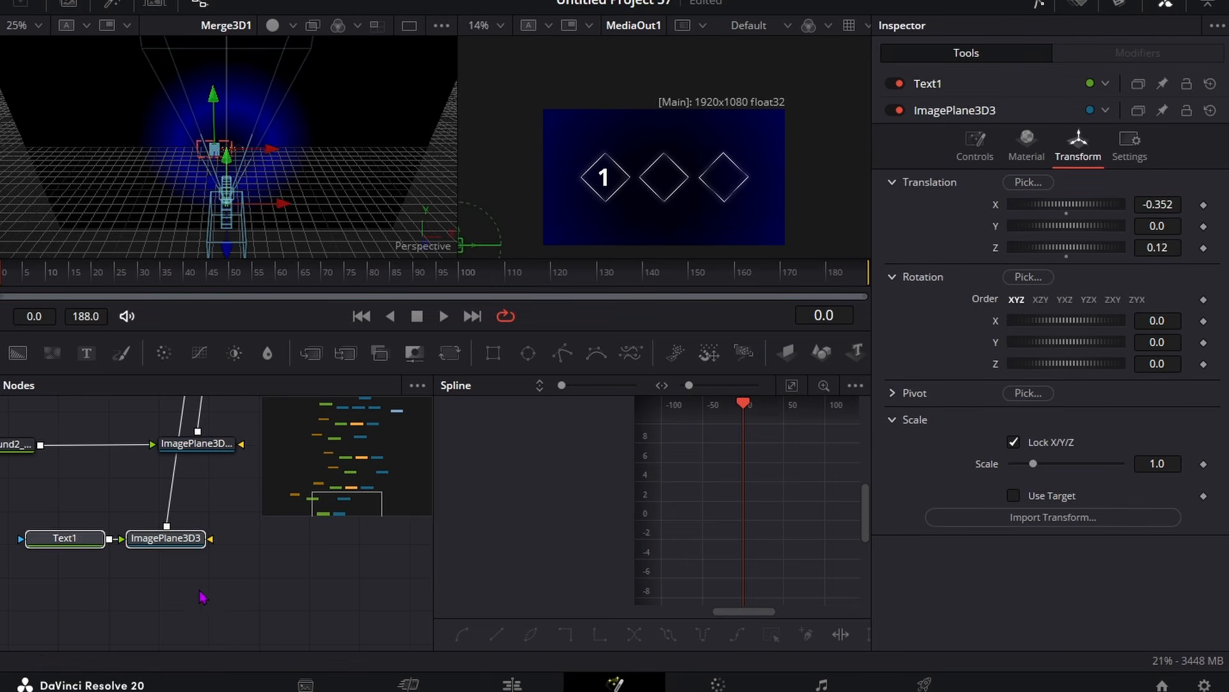
key(ctrl+c)
key(ctrl+v)
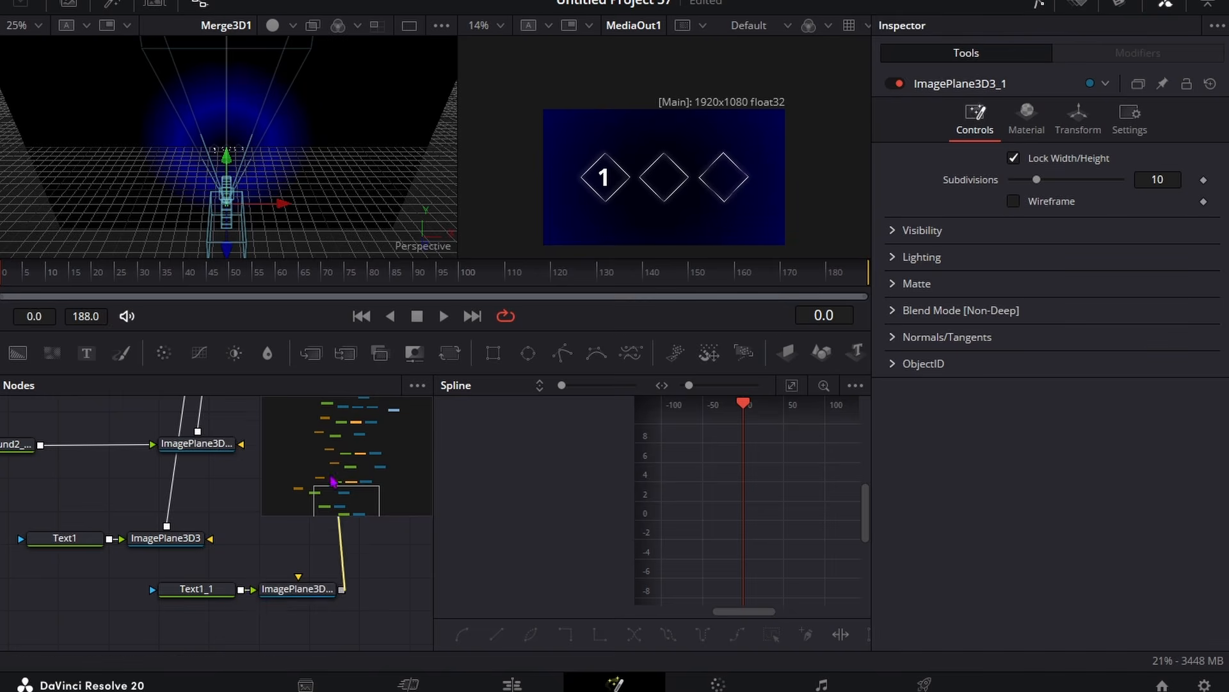
scroll(281, 500, up, 5)
scroll(174, 514, up, 10)
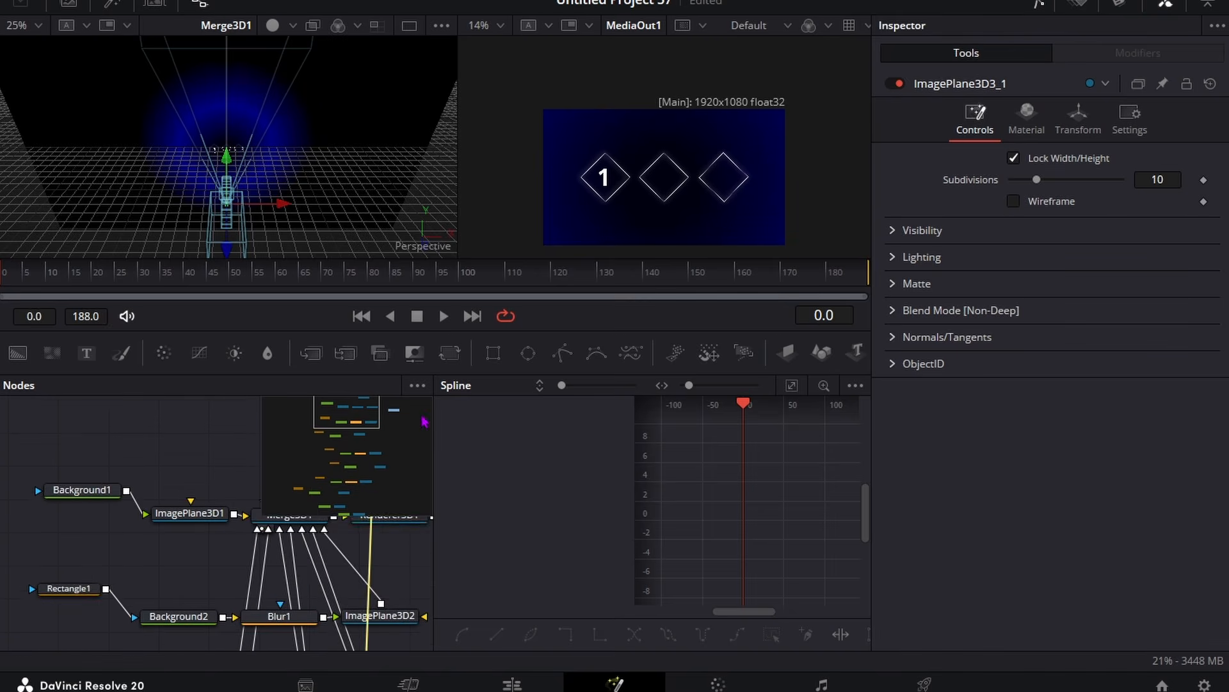
drag(174, 514, 156, 516)
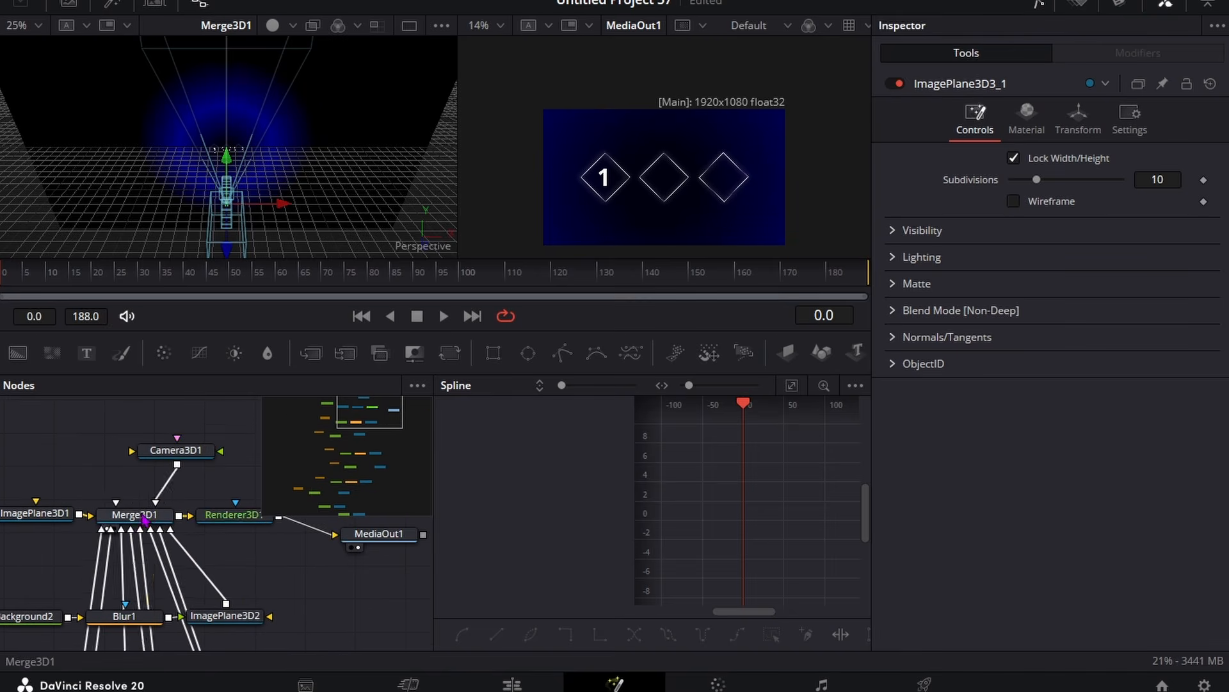
scroll(192, 509, down, 8)
click(168, 575)
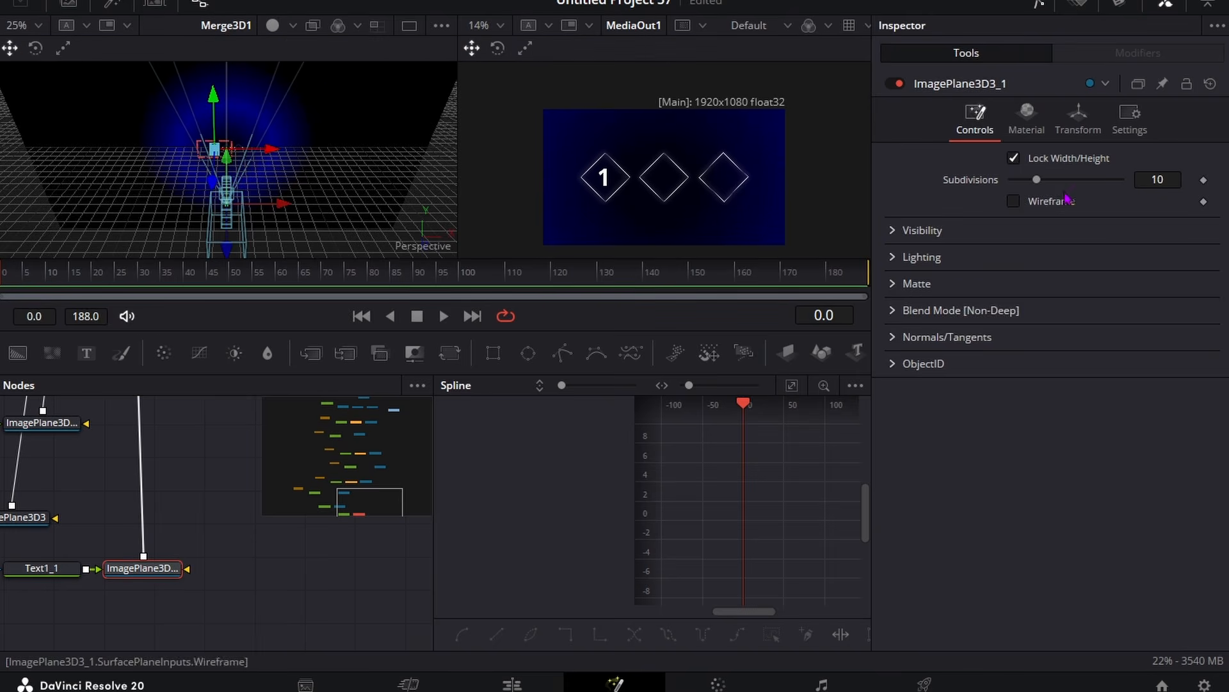
Move the copied number into the middle diamond with an X translation of about -0.001, and change Text1_1 to 2.
click(1079, 118)
drag(1157, 178, 1205, 177)
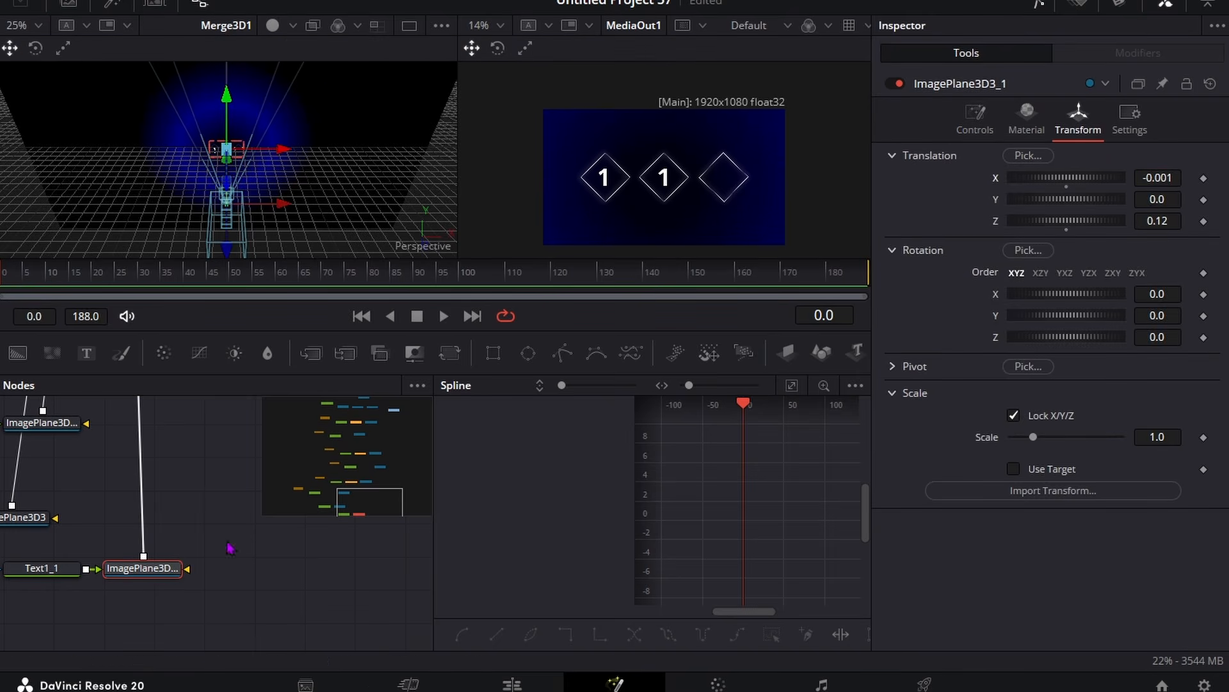
click(53, 573)
text(2)
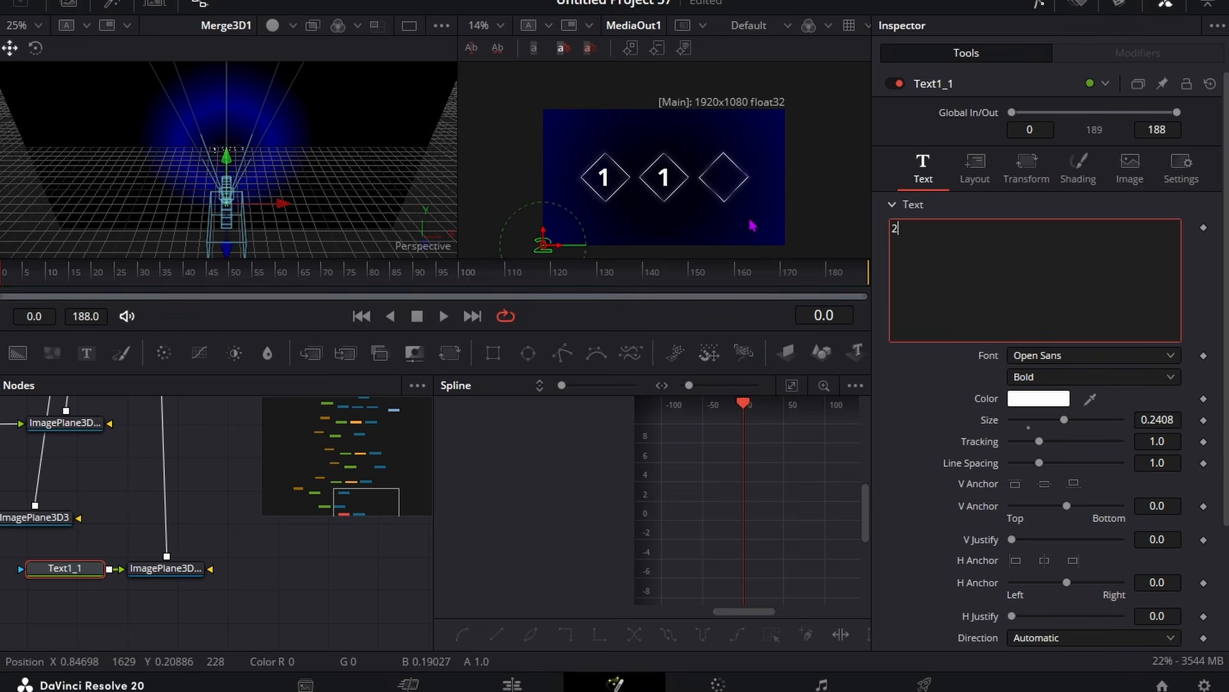
click(263, 585)
Duplicate Text1_1 together with its image plane and connect the new image plane to Merge3D1.
scroll(232, 525, down, 2)
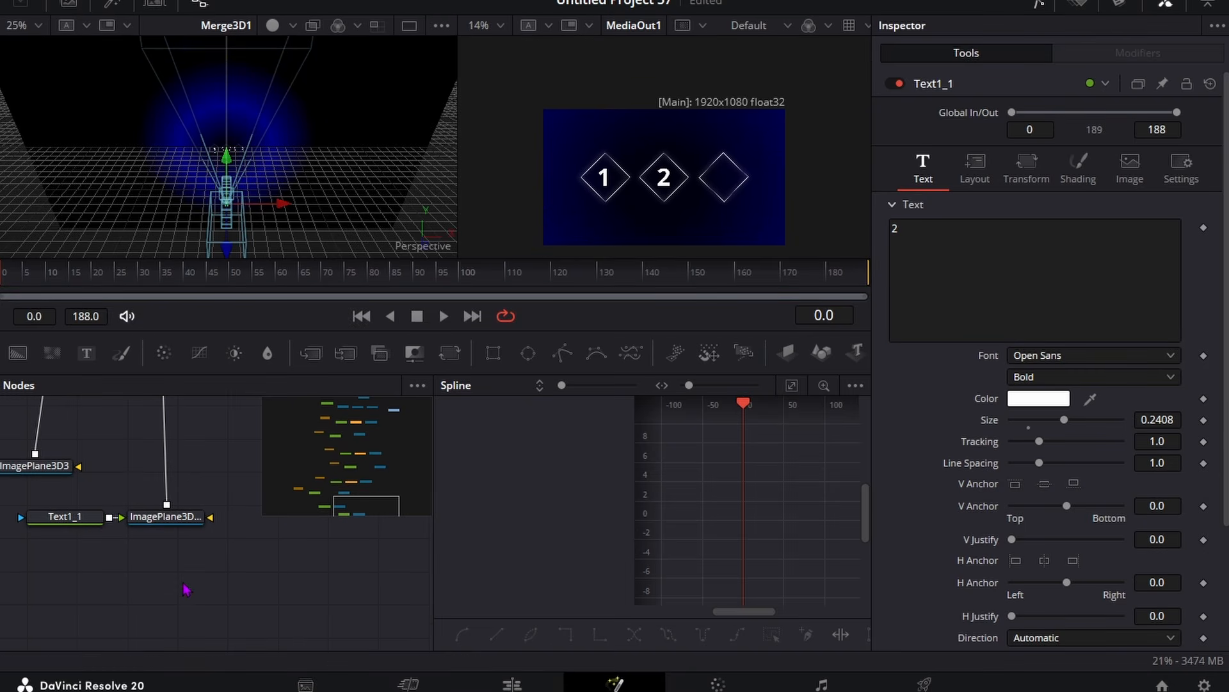
drag(229, 567, 25, 509)
key(ctrl+c)
key(ctrl+v)
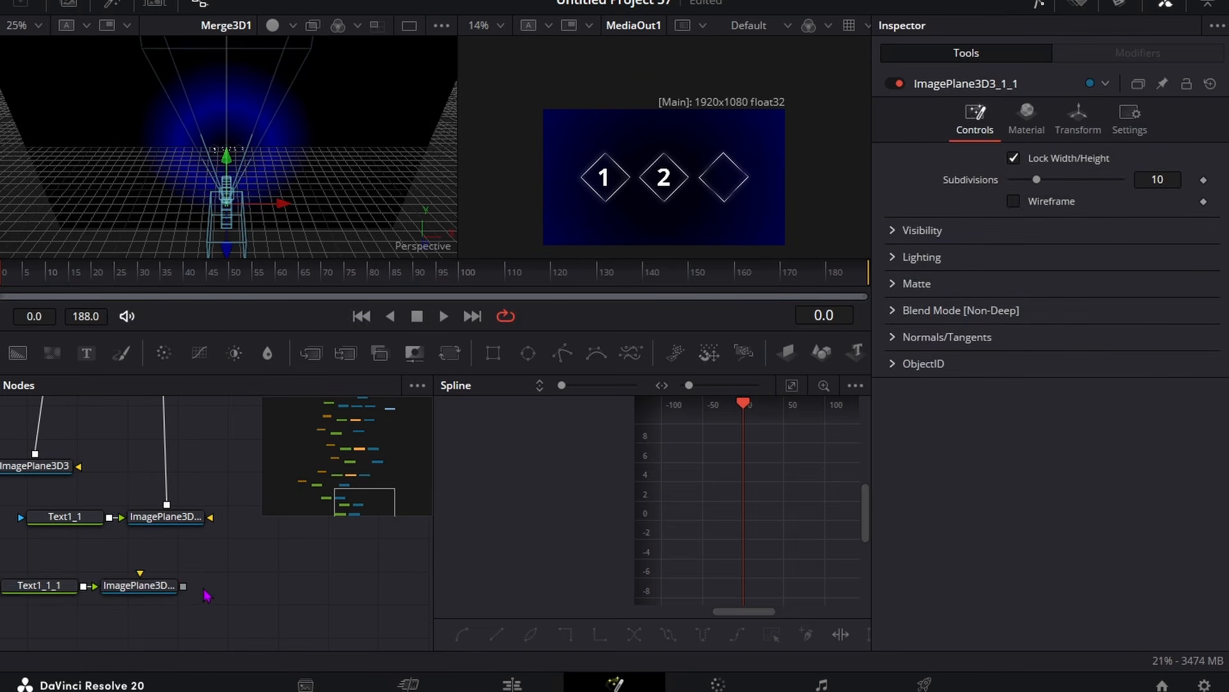
drag(185, 586, 168, 456)
scroll(163, 512, down, 3)
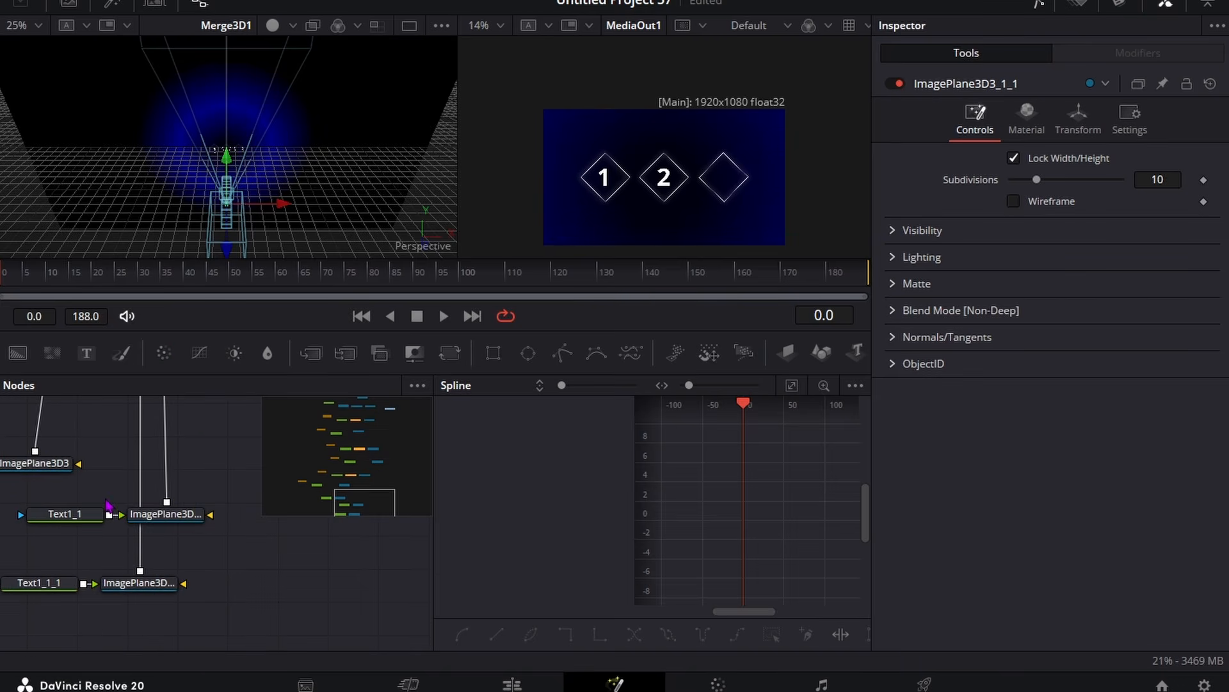
Move ImagePlane3D3_1_1 along the X axis so its number sits inside the third diamond.
click(159, 589)
click(1078, 122)
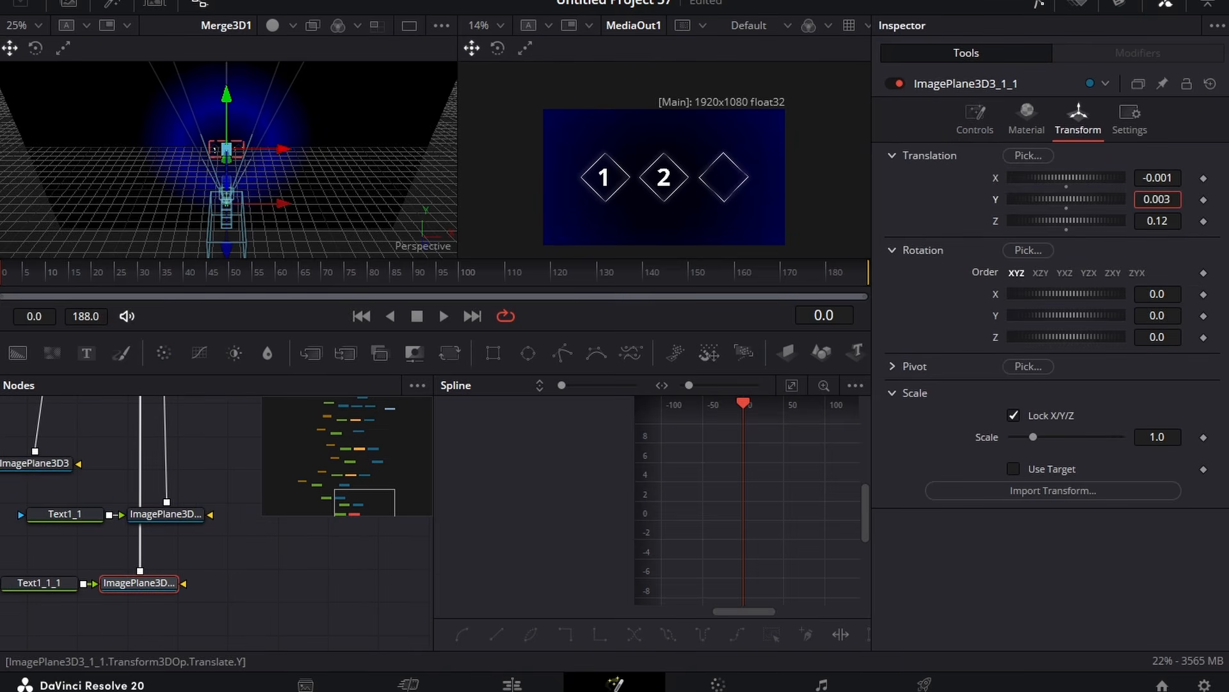
drag(226, 148, 239, 149)
Change the text of Text1_1_1 to 3.
click(39, 583)
click(932, 287)
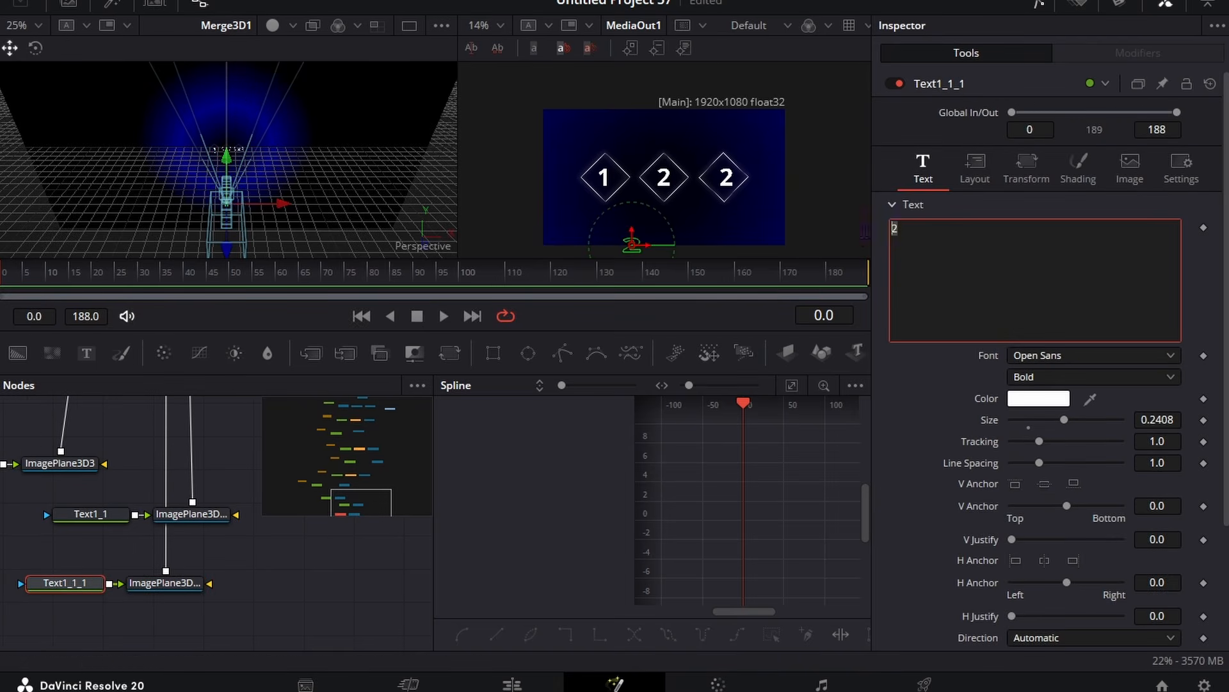
key(BackSpace)
text(3)
click(275, 617)
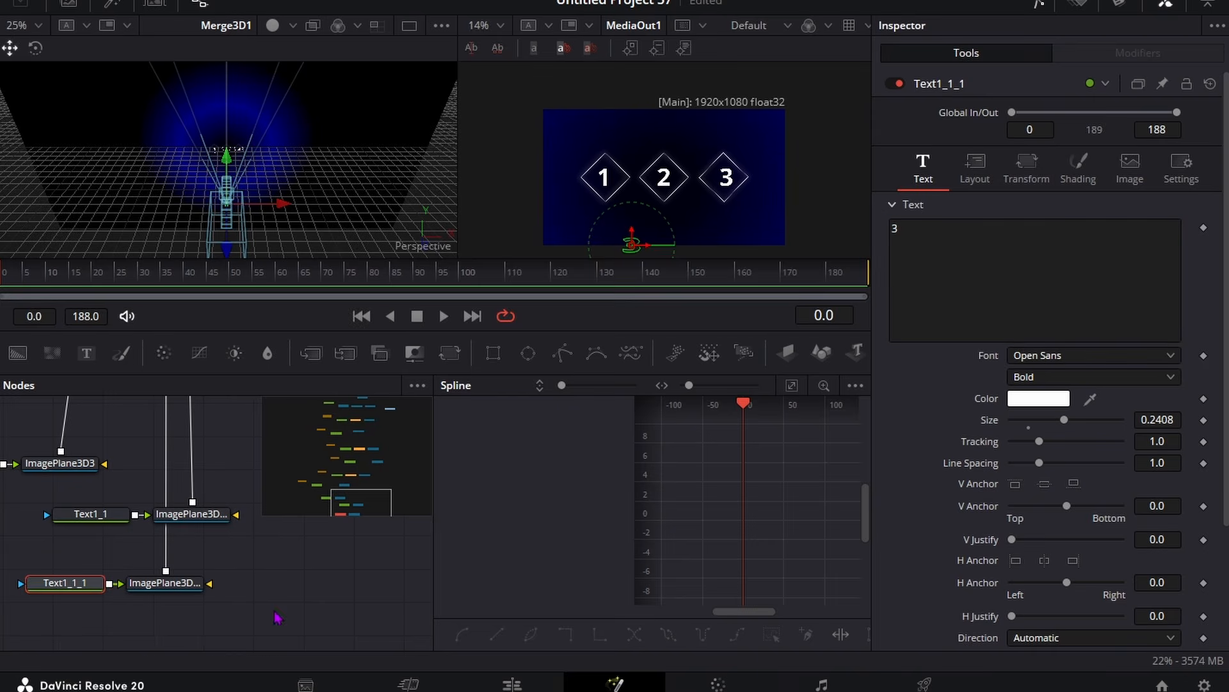
Set the timeline playback resolution to Half.
scroll(656, 250, up, 5)
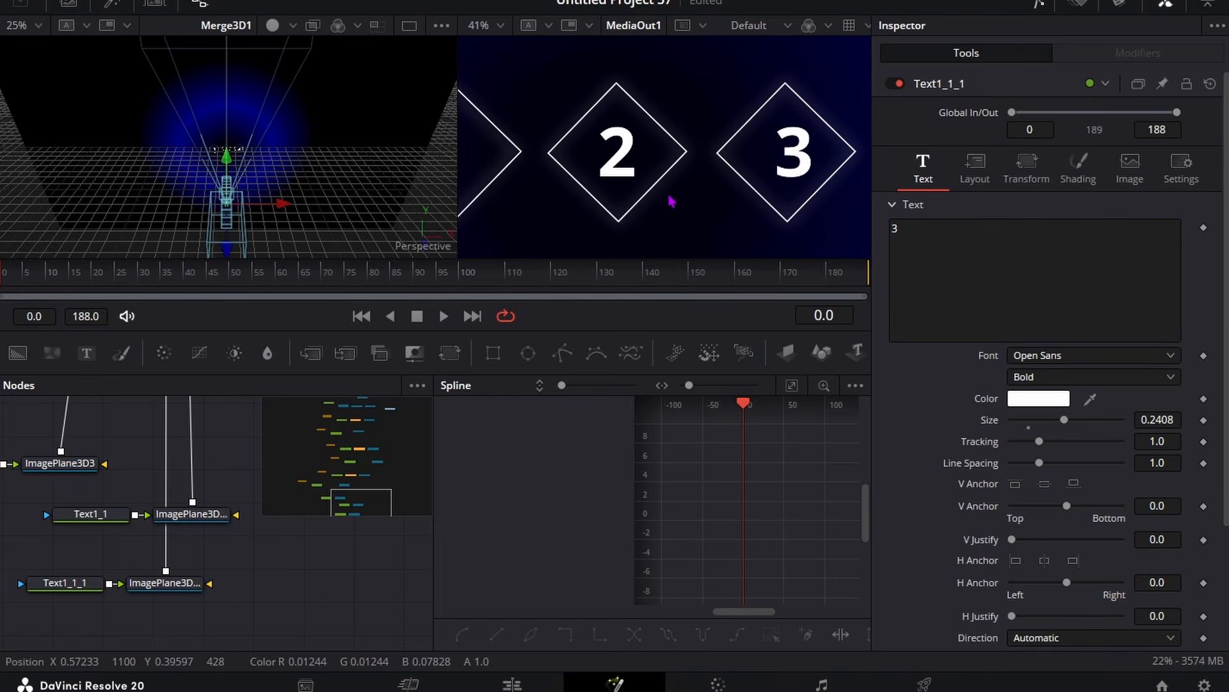
scroll(671, 201, down, 4)
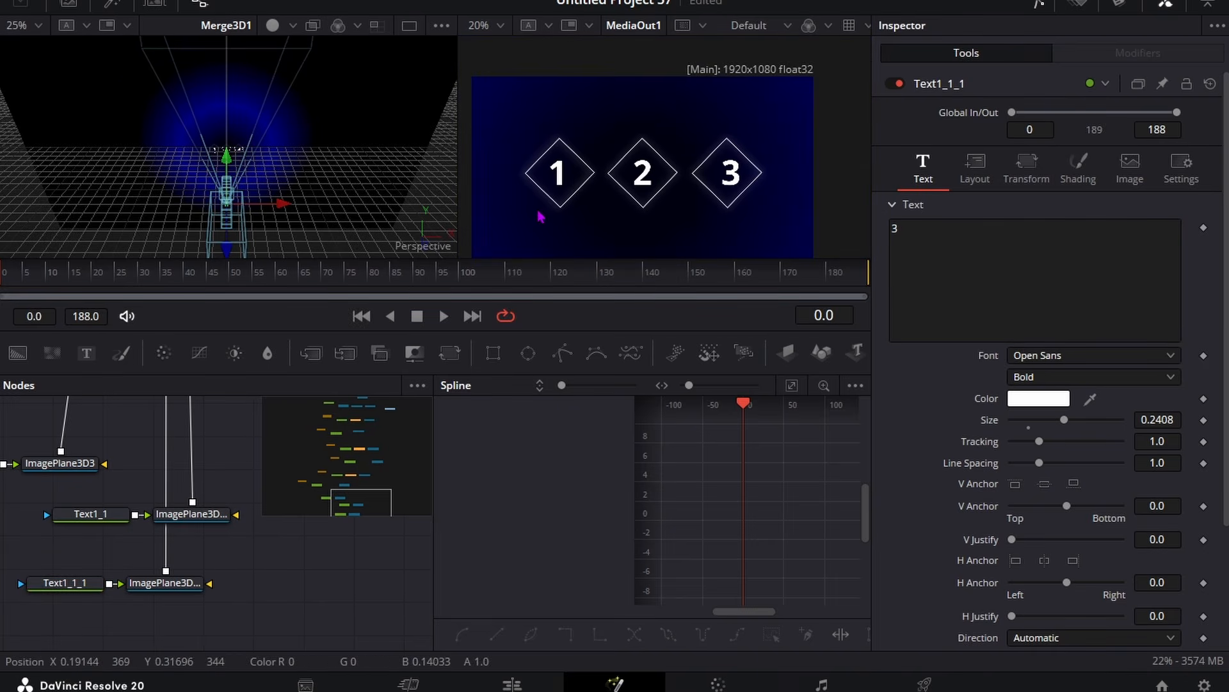
scroll(241, 522, up, 5)
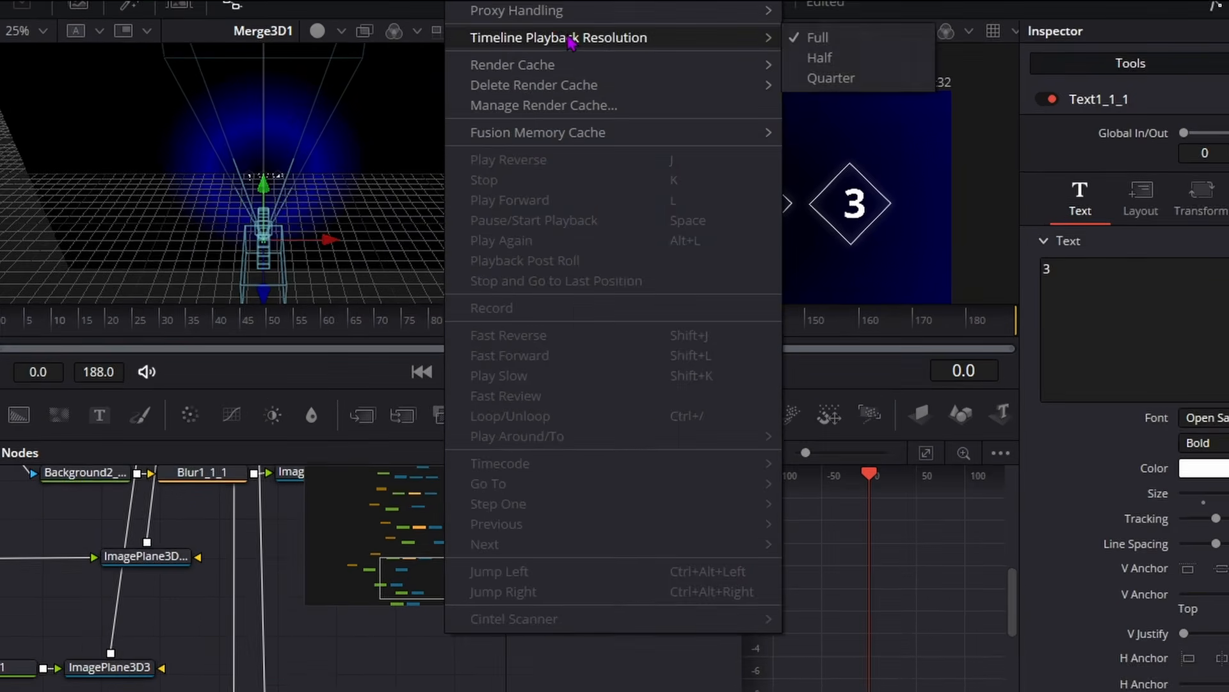
click(699, 65)
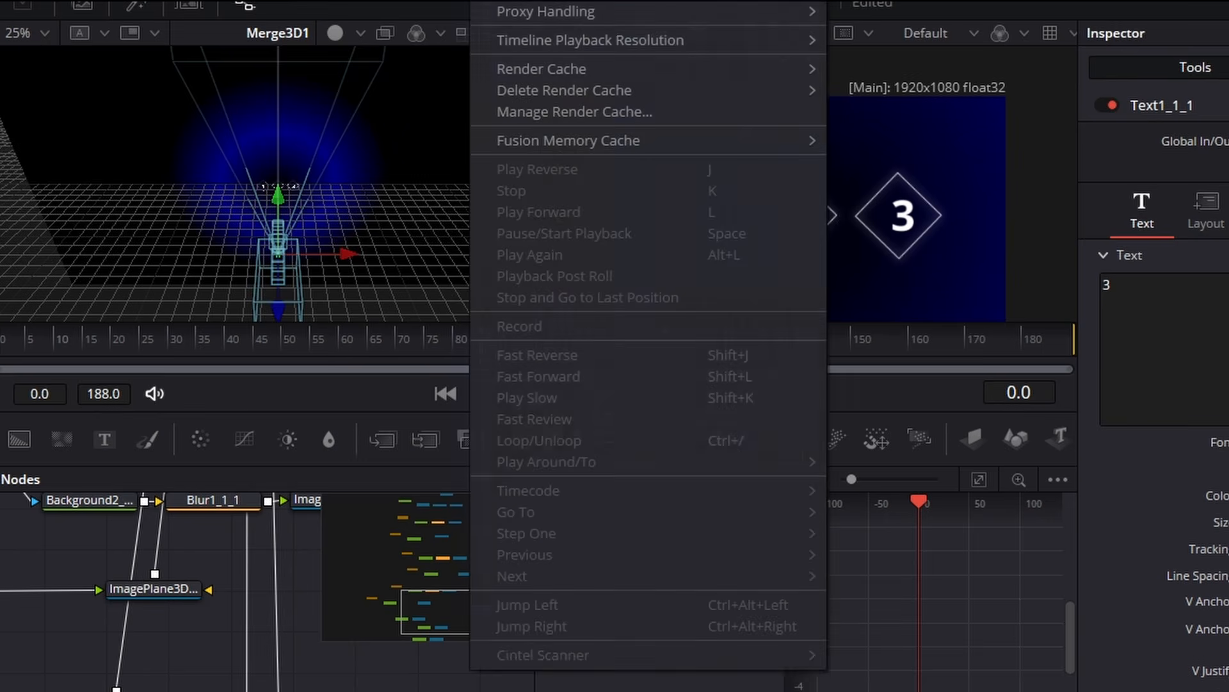
click(511, 1)
mouse_move(812, 40)
click(824, 62)
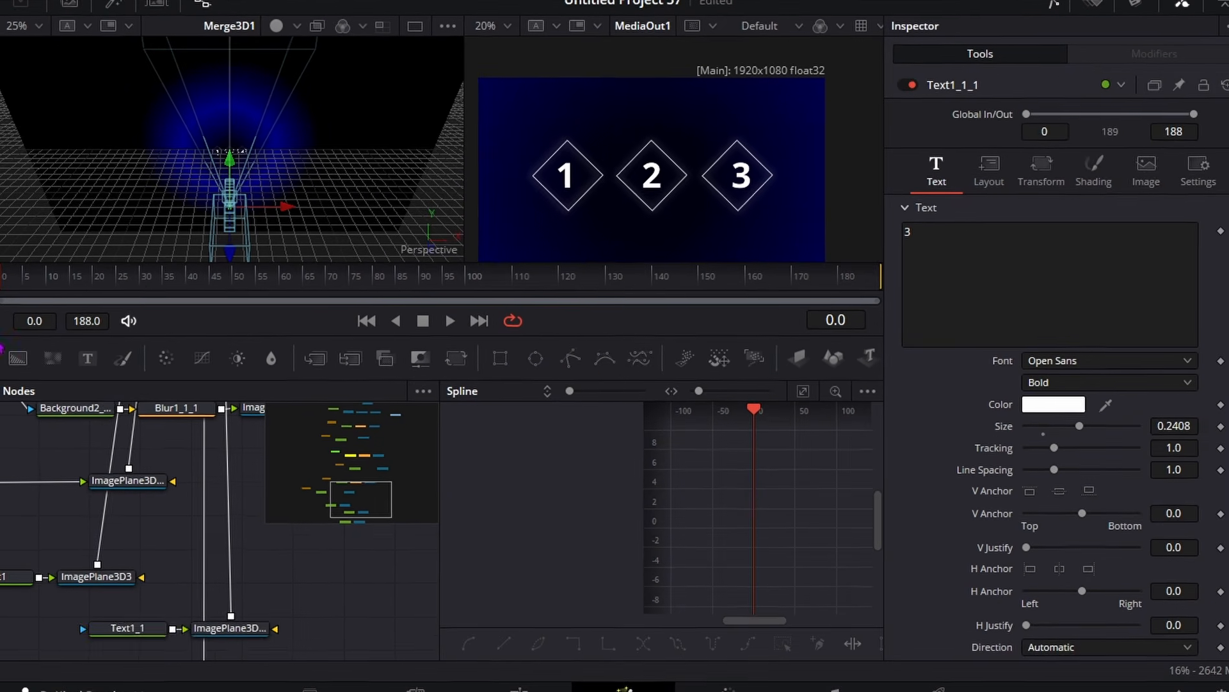
Select Camera3D1 and add keyframes for its X, Y and Z translation and rotation at frame 0.
scroll(26, 517, up, 3)
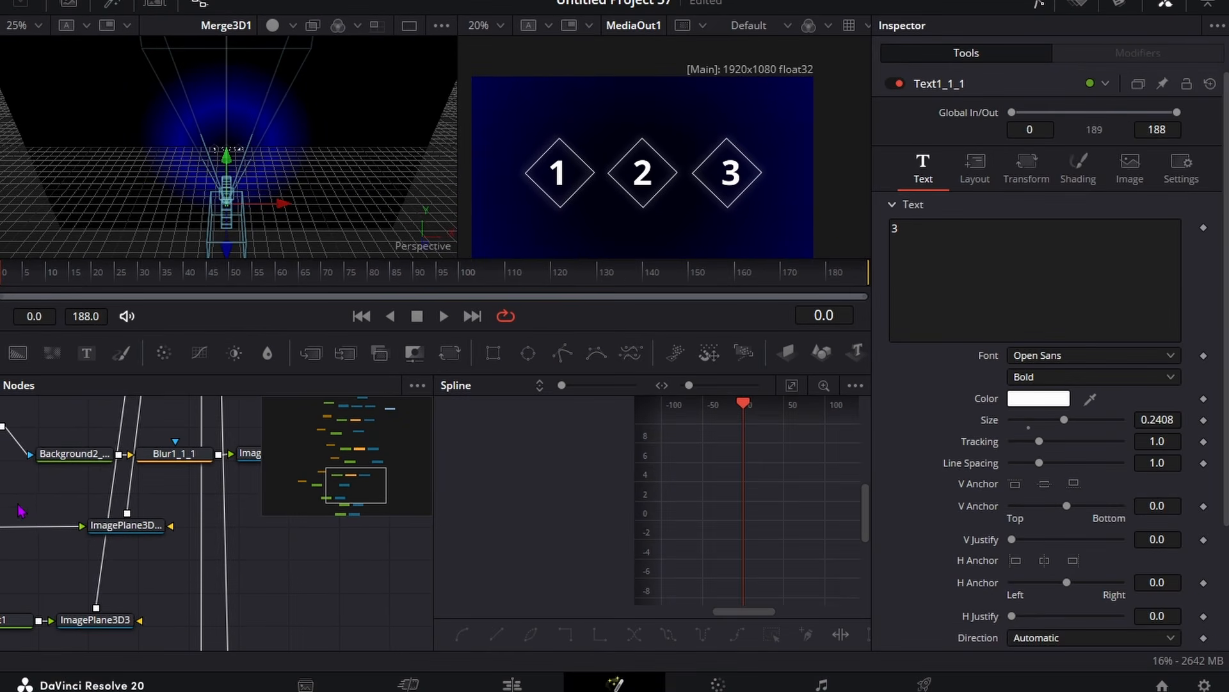
scroll(26, 516, left, 5)
scroll(156, 593, up, 5)
scroll(96, 576, right, 4)
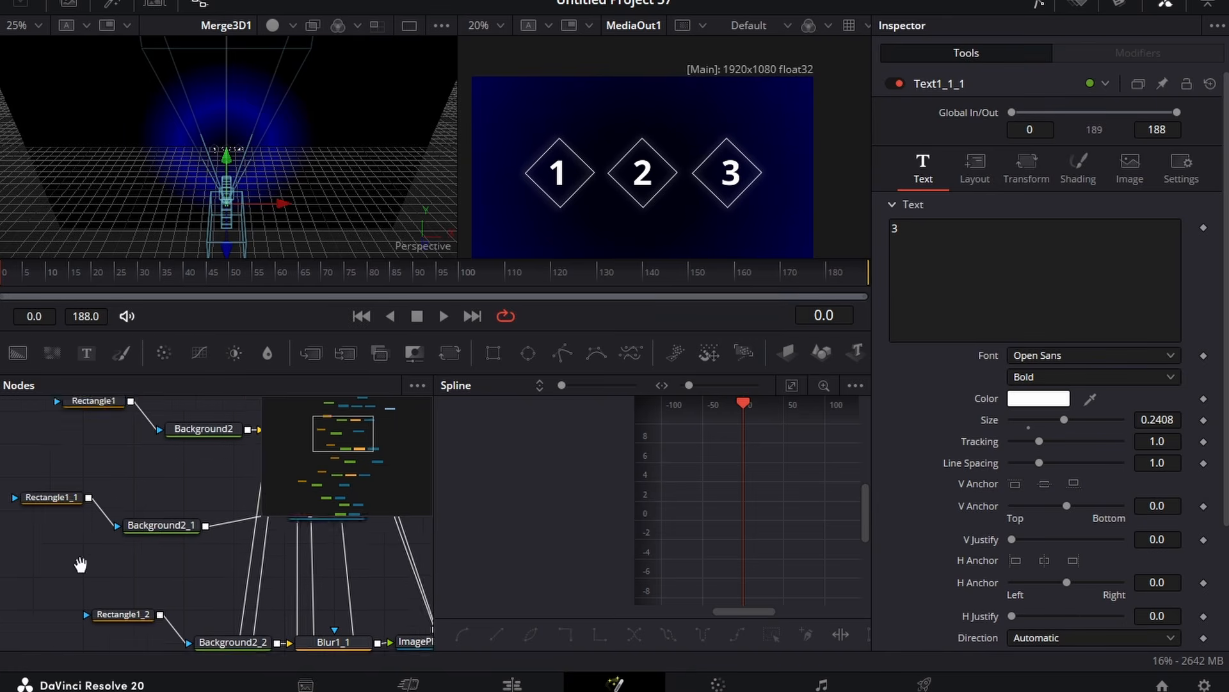
scroll(40, 586, up, 3)
click(49, 622)
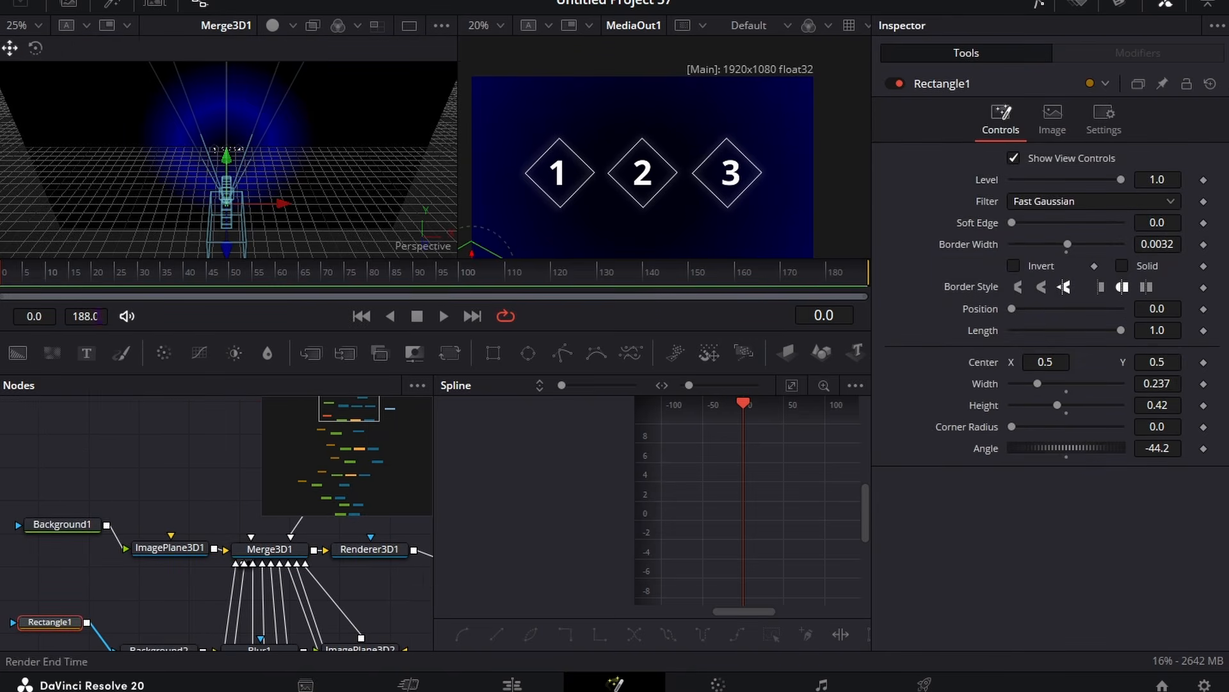
click(16, 273)
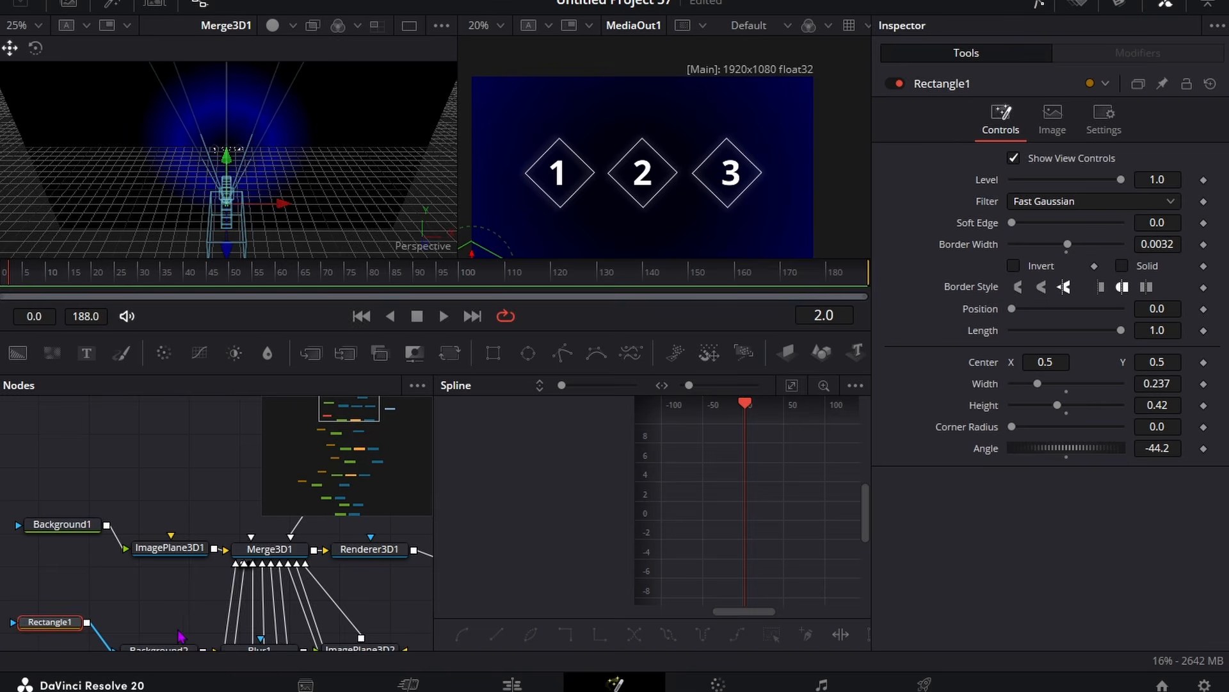
scroll(181, 635, up, 3)
click(314, 592)
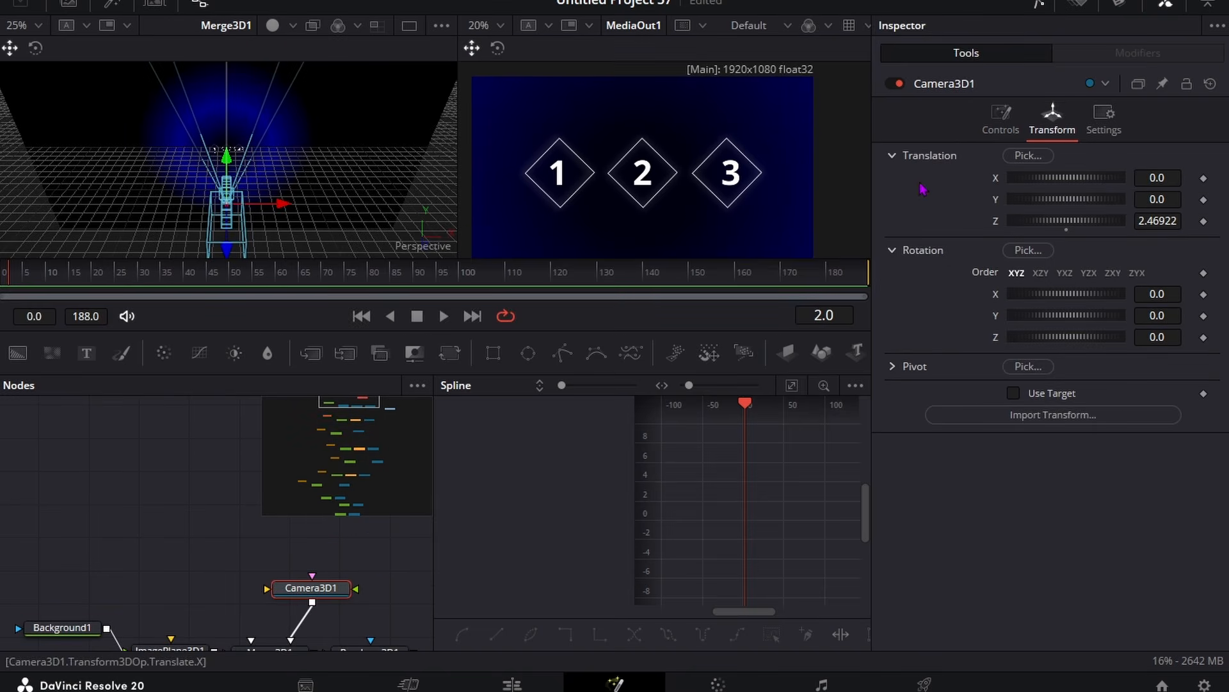
key(space)
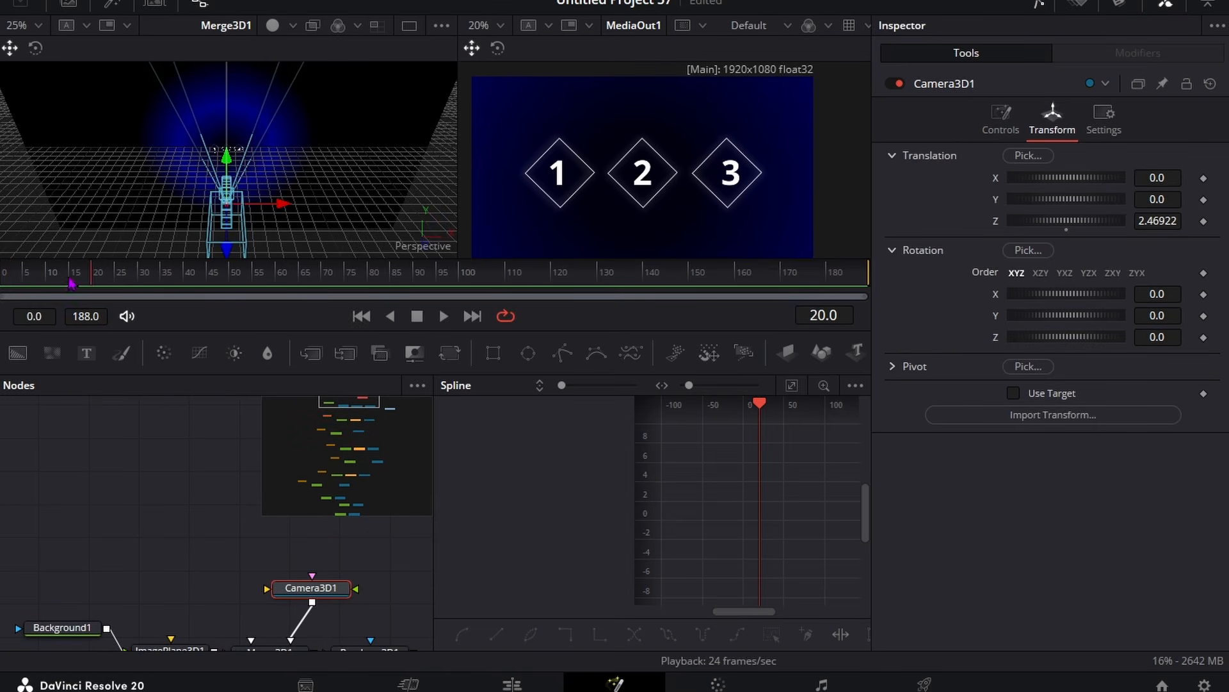
click(1203, 178)
click(1204, 199)
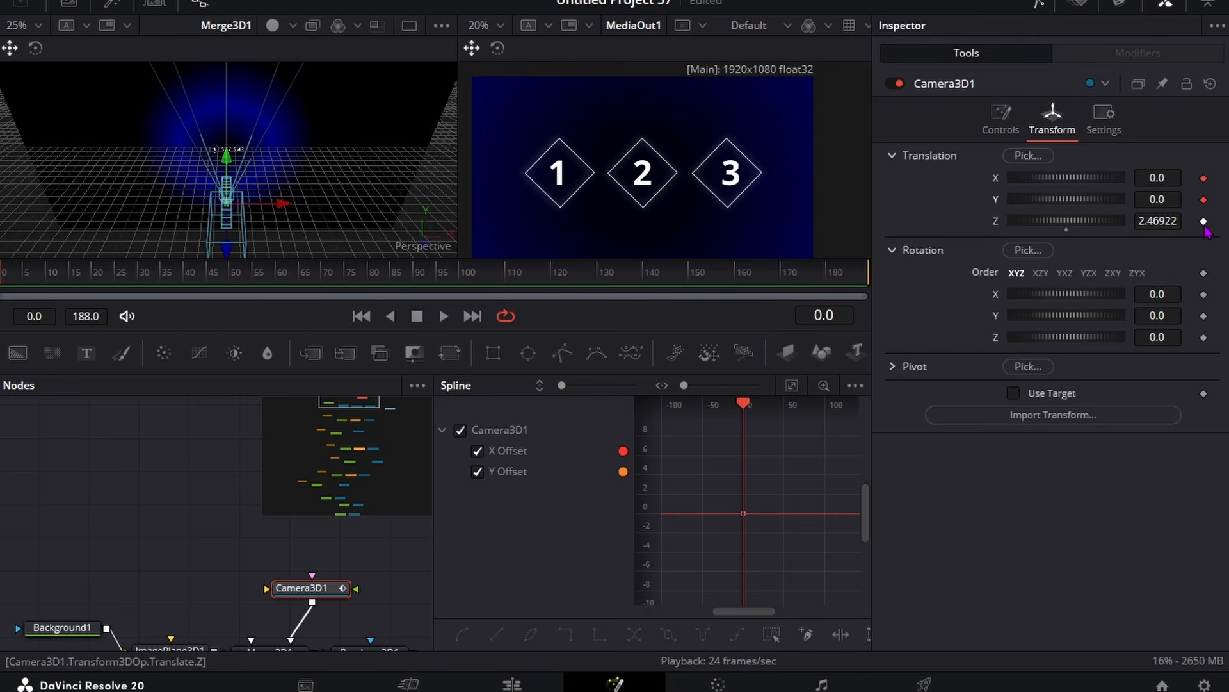
click(1204, 221)
click(1204, 294)
click(1204, 316)
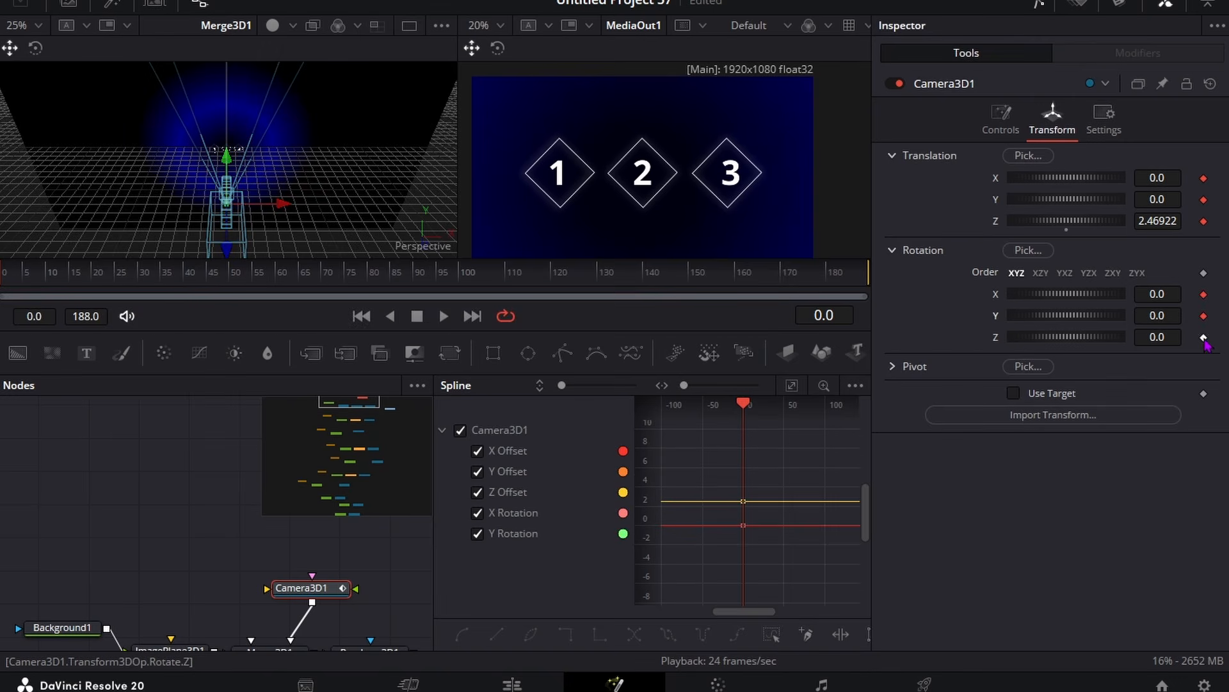
click(1204, 337)
Add keyframes for Camera3D1's X, Y and Z translation and rotation at frame 18.
key(space)
key(space)
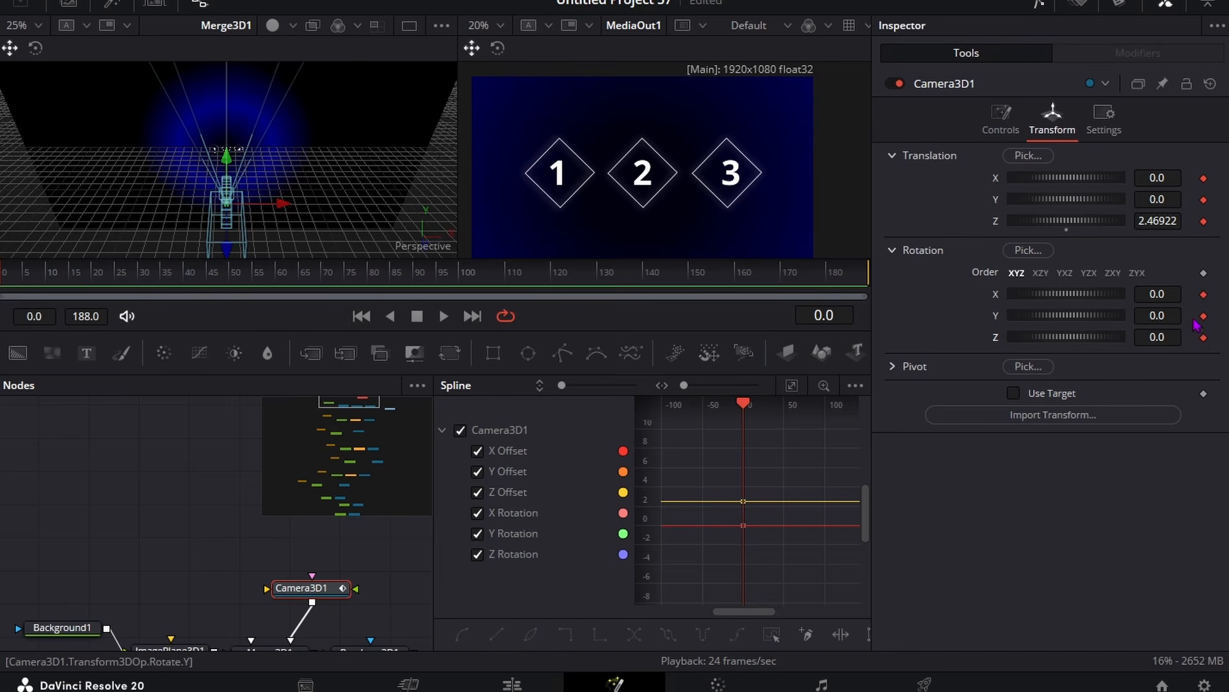
key(space)
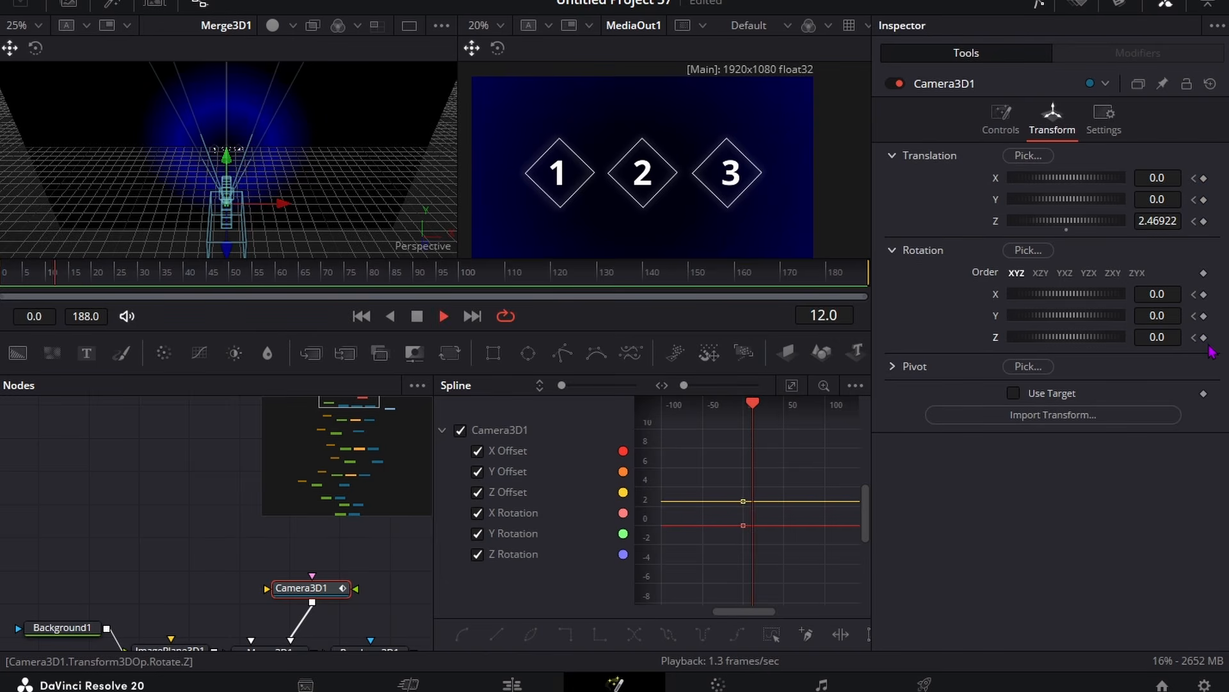
click(1204, 336)
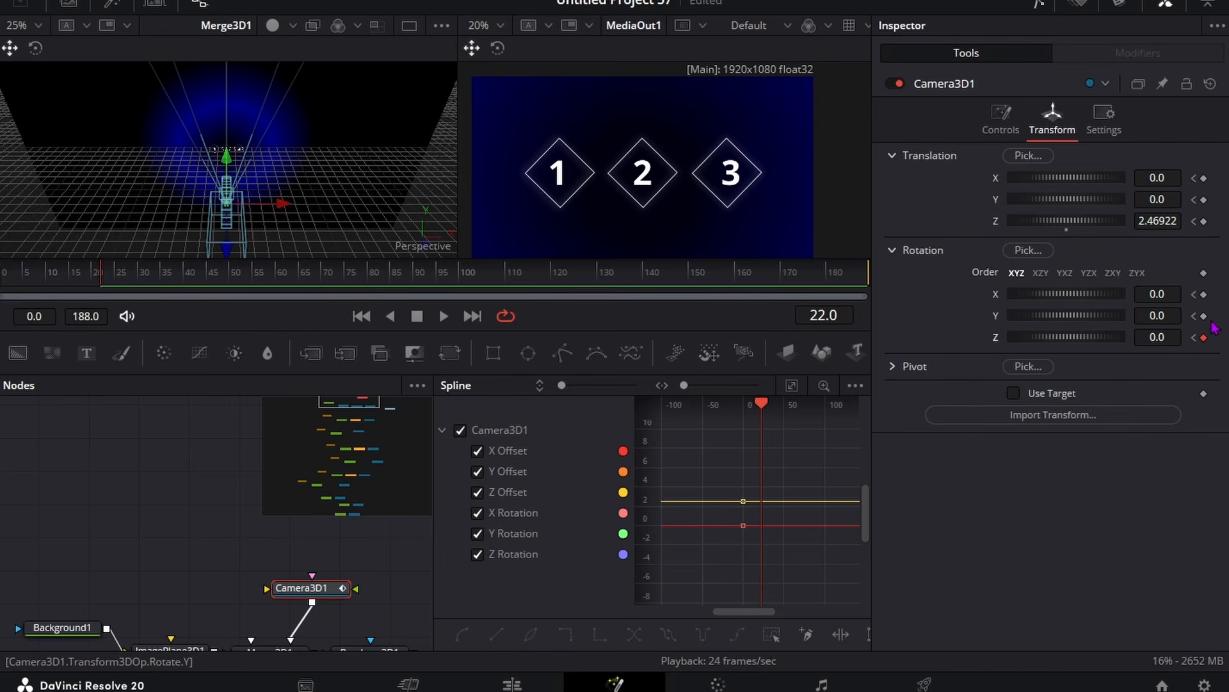
click(1204, 315)
click(1204, 293)
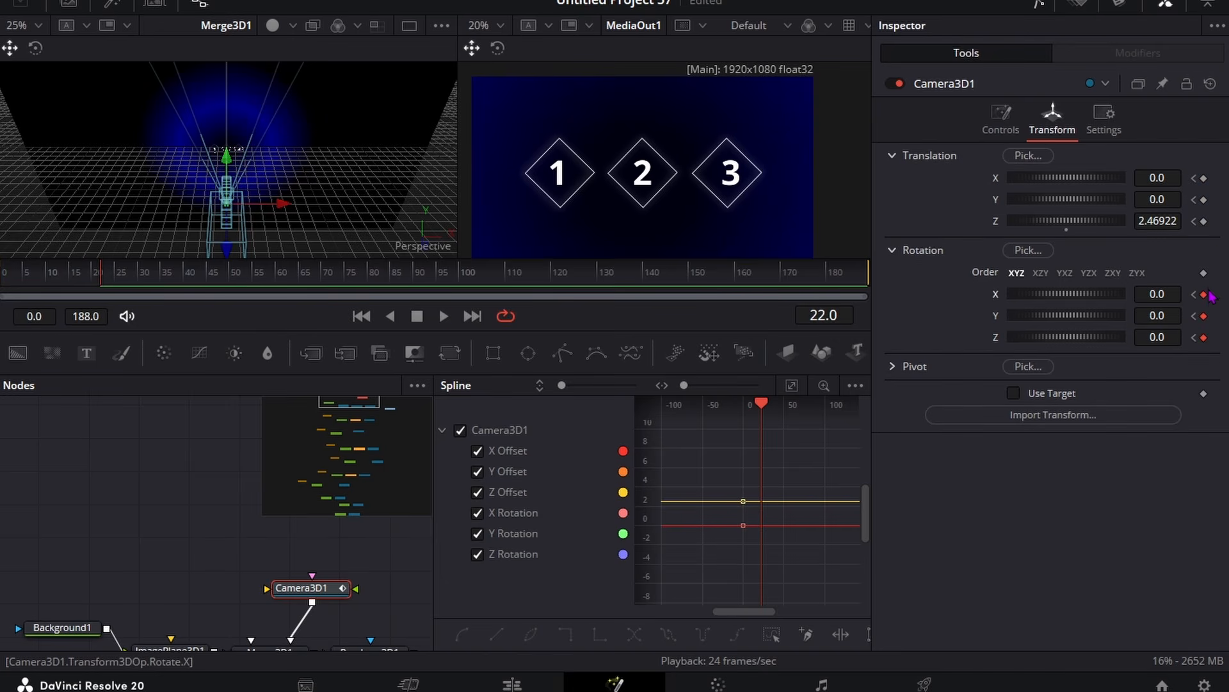
click(1203, 221)
click(1204, 178)
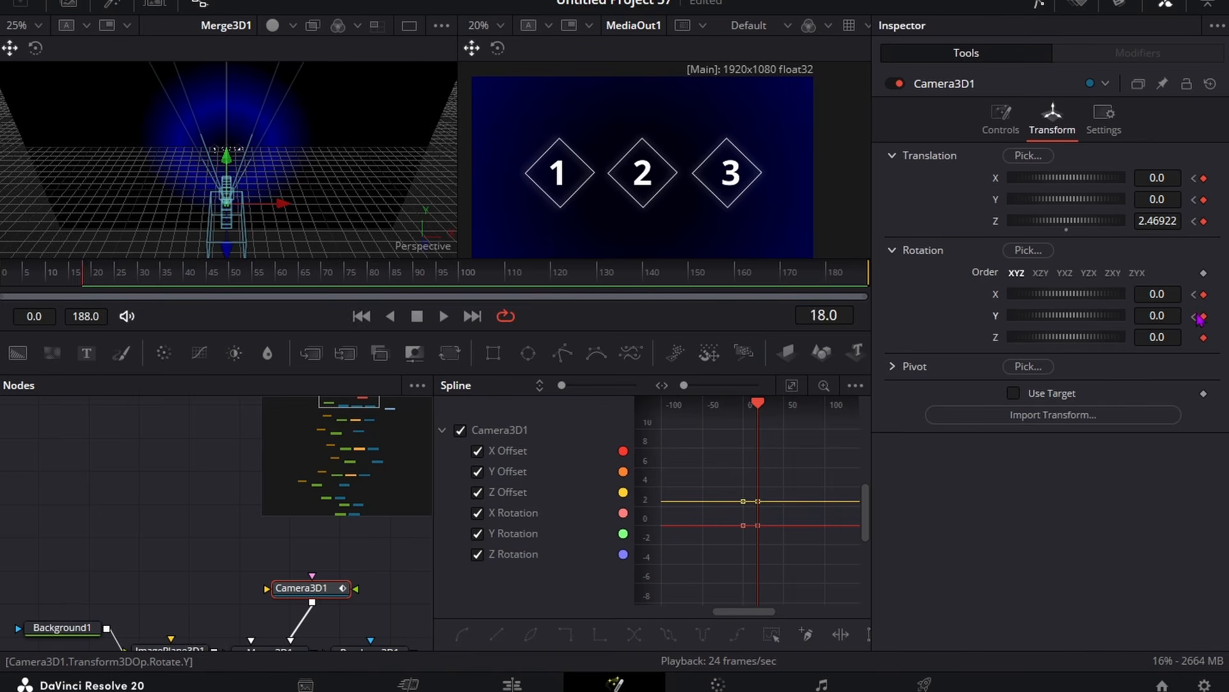
At frame 0, set the camera's Z translation to about 0.139 and its Z rotation to 54.7.
key(Home)
drag(89, 282, 34, 290)
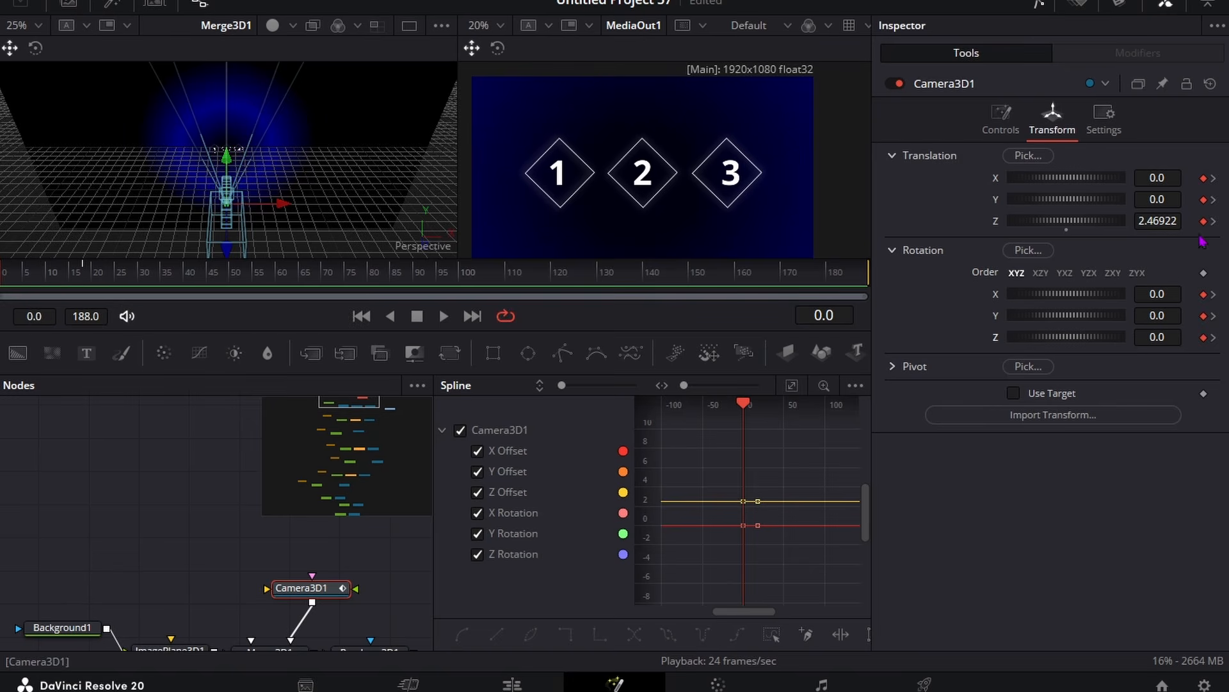
drag(1157, 221, 1109, 220)
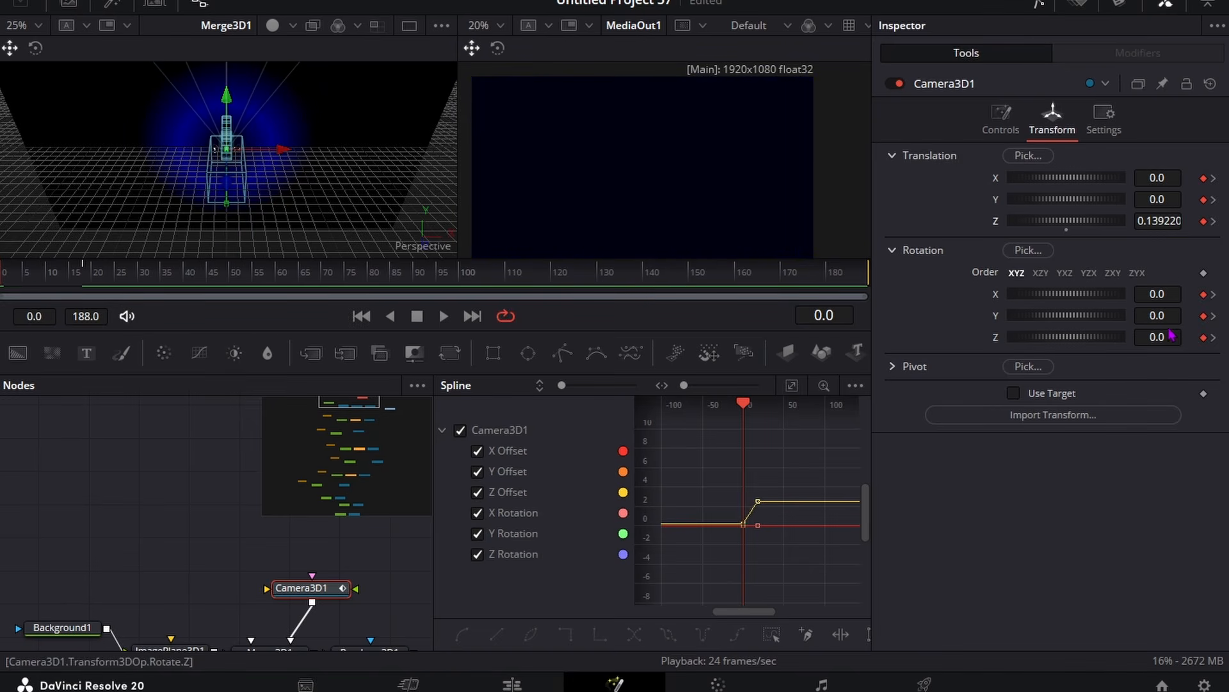
drag(1169, 332, 1188, 333)
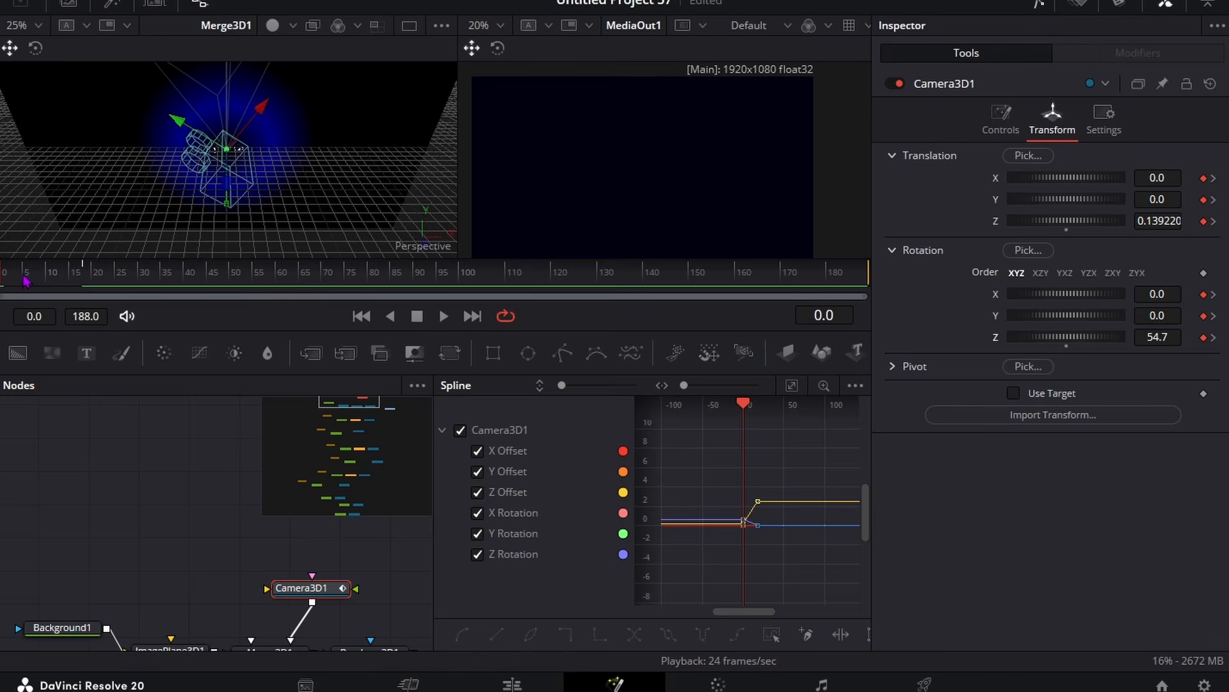
Play through the camera's opening move and keyframe its X and Z translation at frame 30.
key(space)
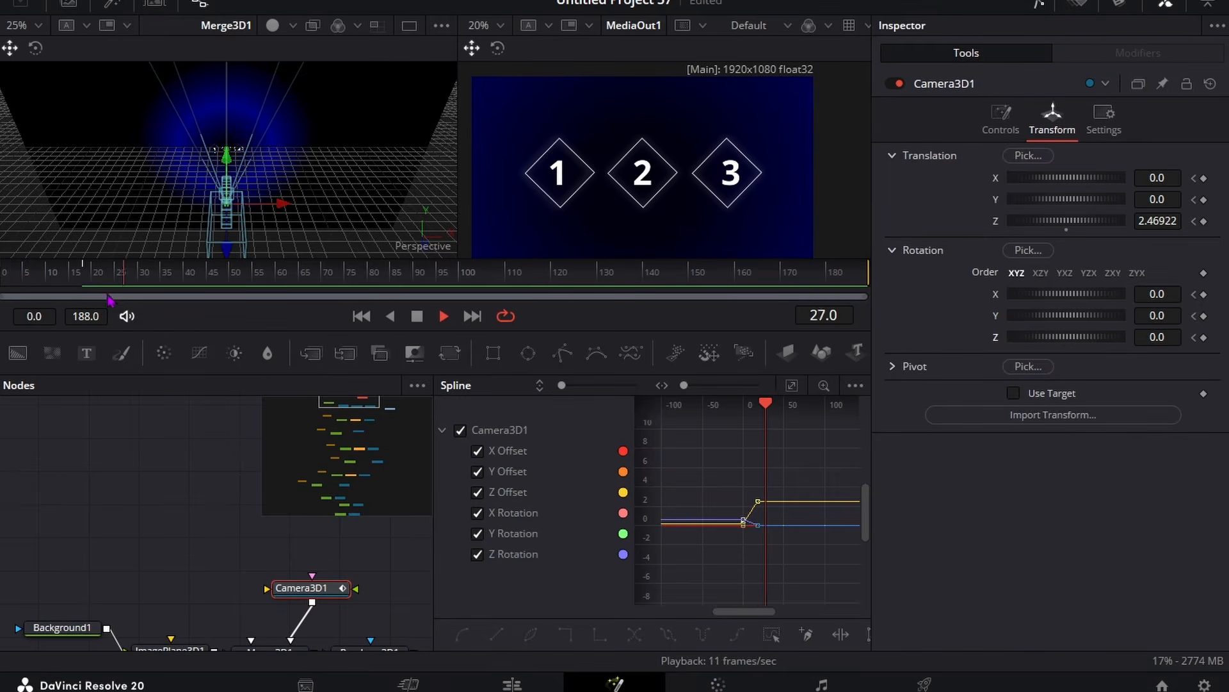
click(122, 280)
key(space)
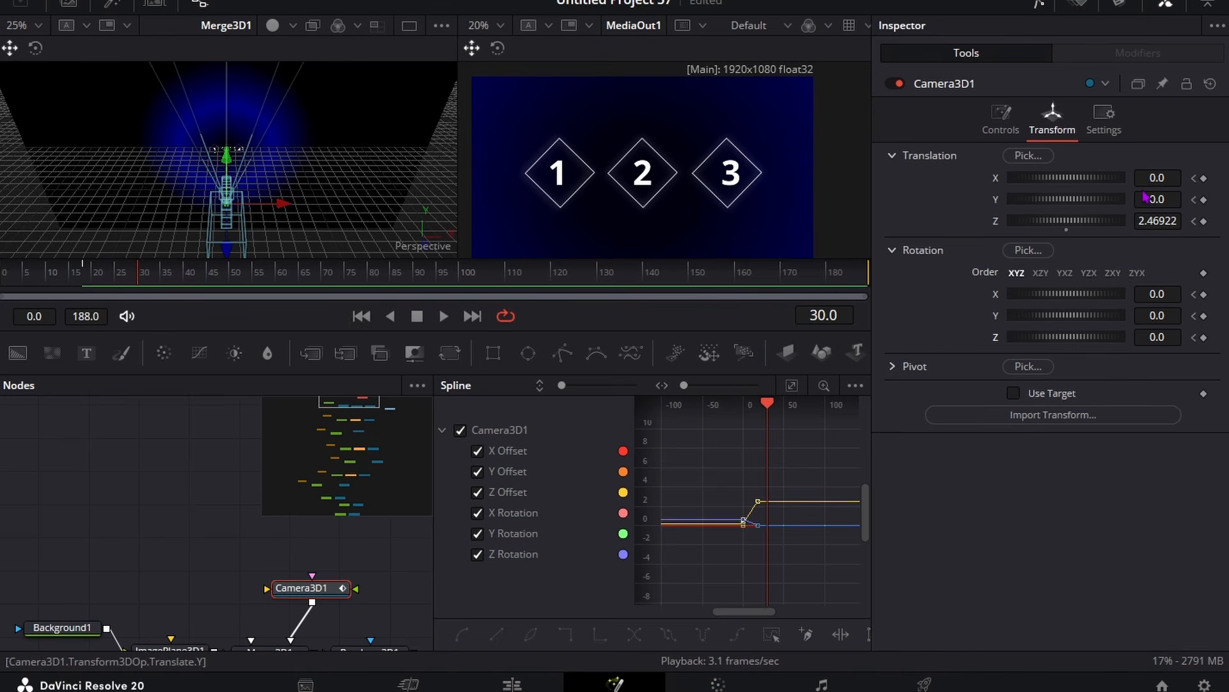
click(1204, 178)
click(1204, 221)
At frame 31, move the camera in on the first diamond with Z translation 1.57922 and X translation -0.334.
mouse_move(134, 282)
mouse_down()
mouse_move(123, 277)
mouse_move(144, 277)
mouse_up()
drag(1159, 221, 1098, 221)
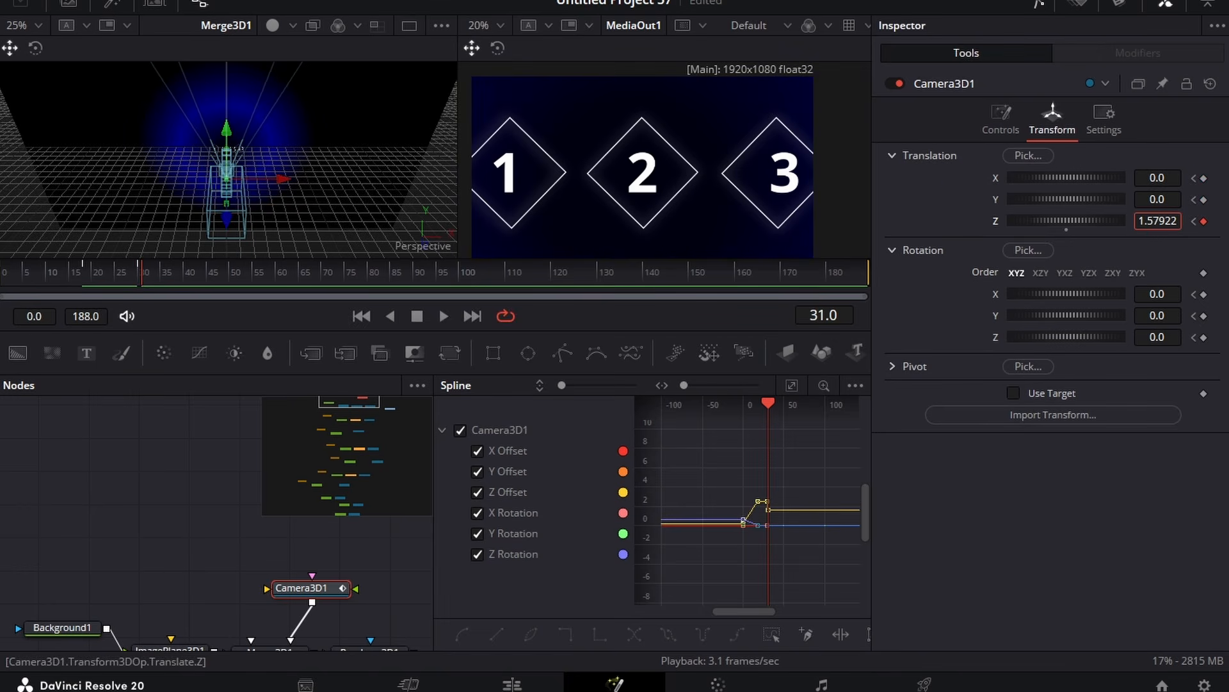
drag(1156, 178, 1135, 178)
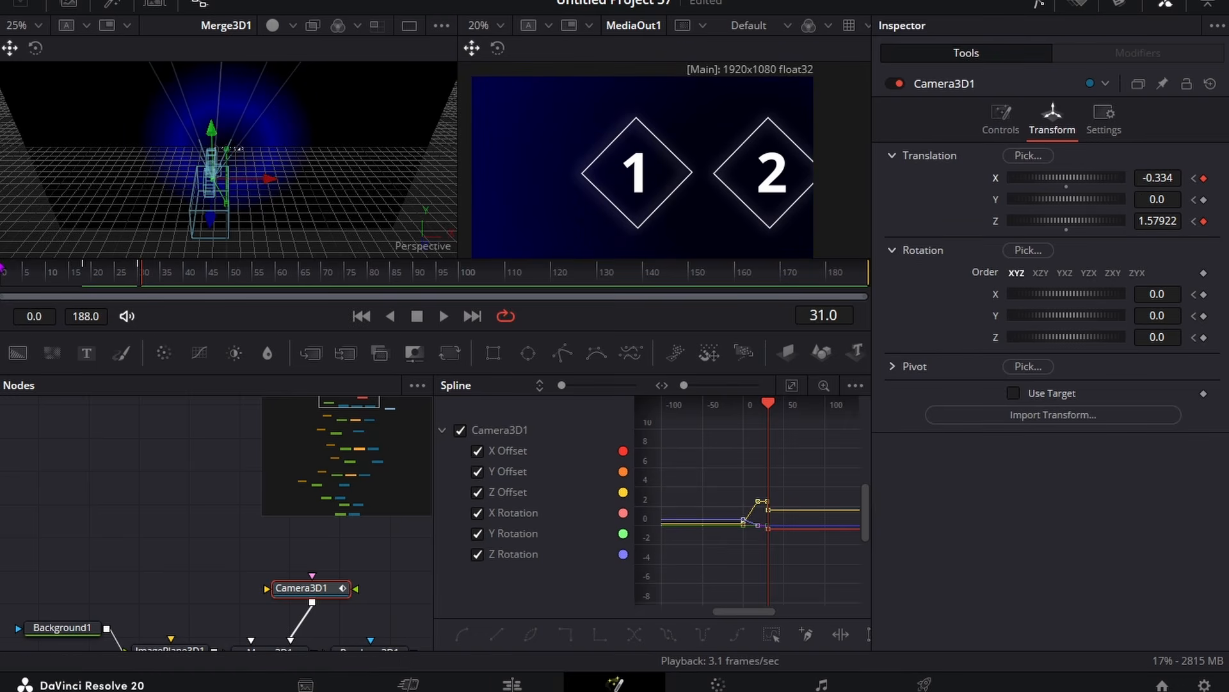
Keyframe the camera's X and Z translation at frame 51 and set X translation to -0.007 at frame 64.
key(space)
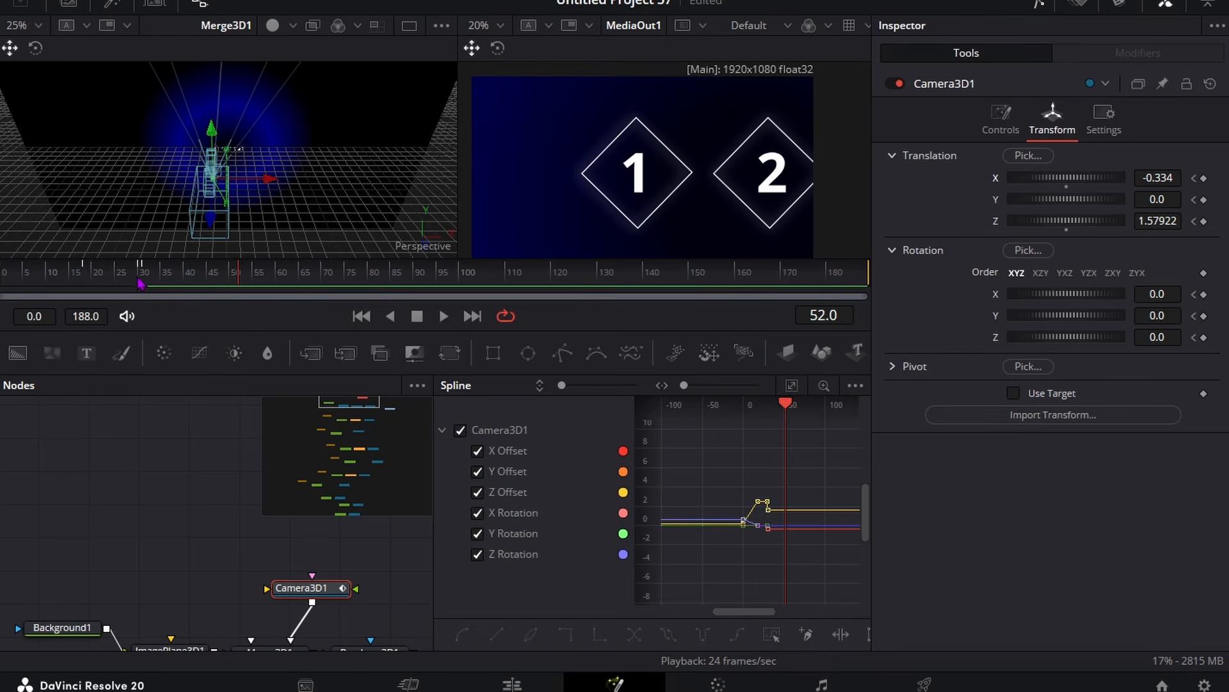
drag(211, 277, 157, 282)
key(space)
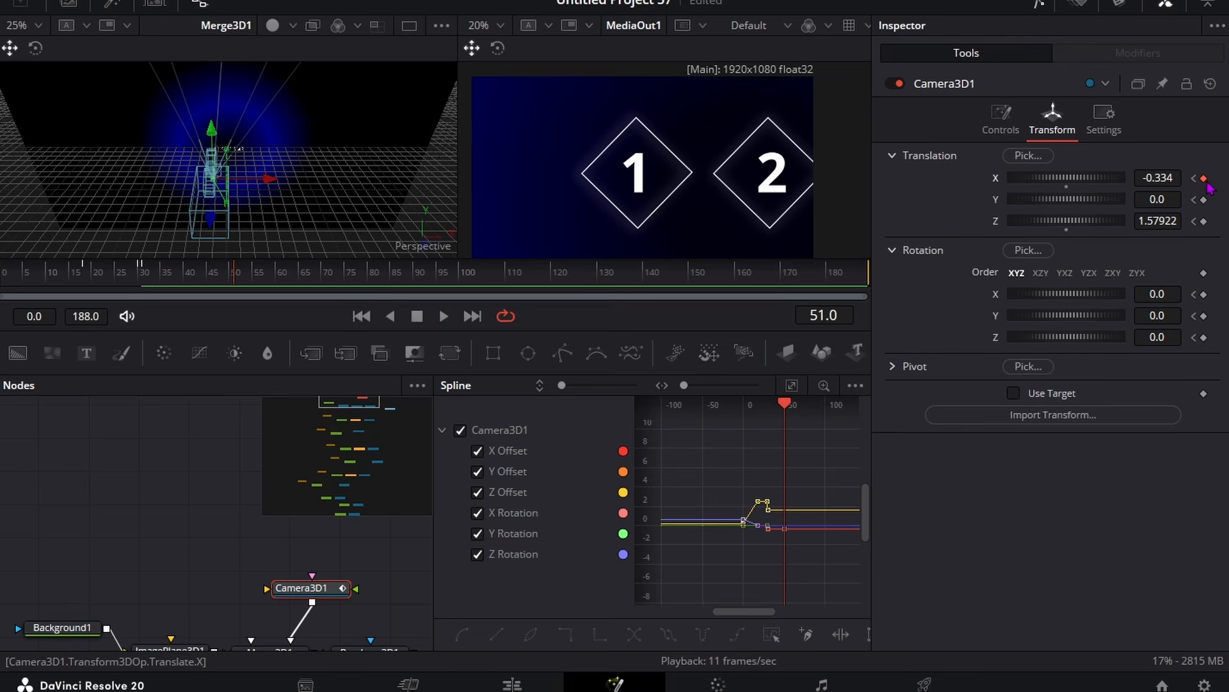
click(1204, 221)
key(space)
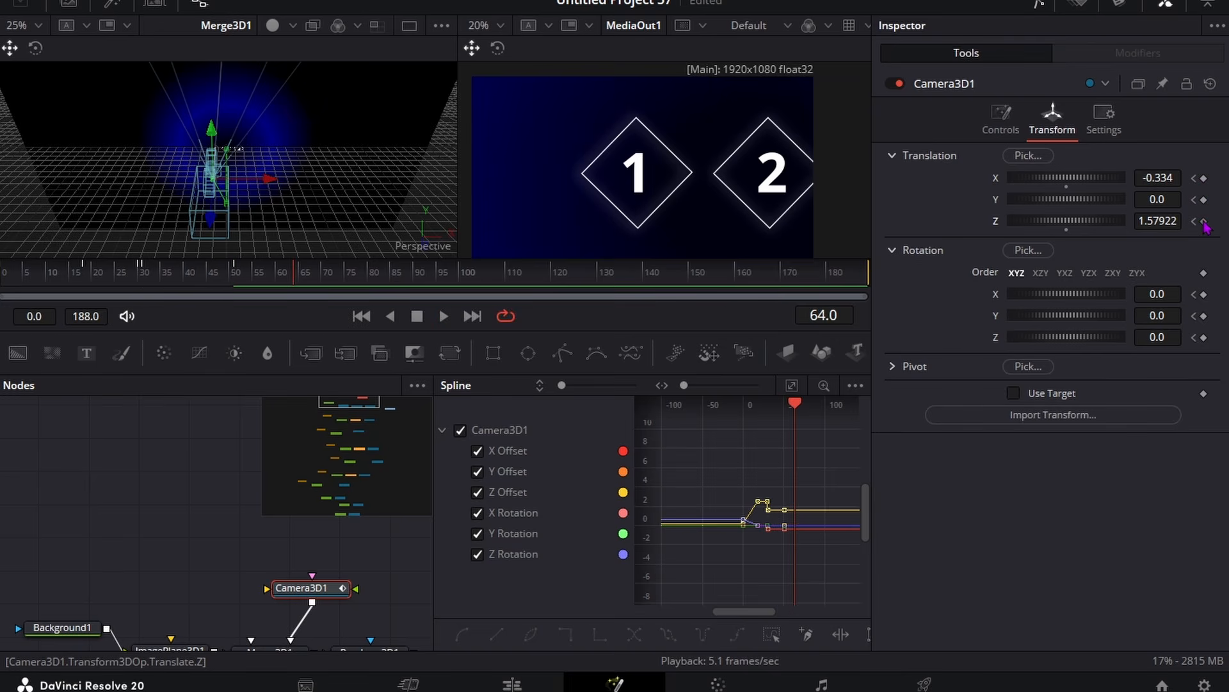
drag(1157, 177, 1225, 178)
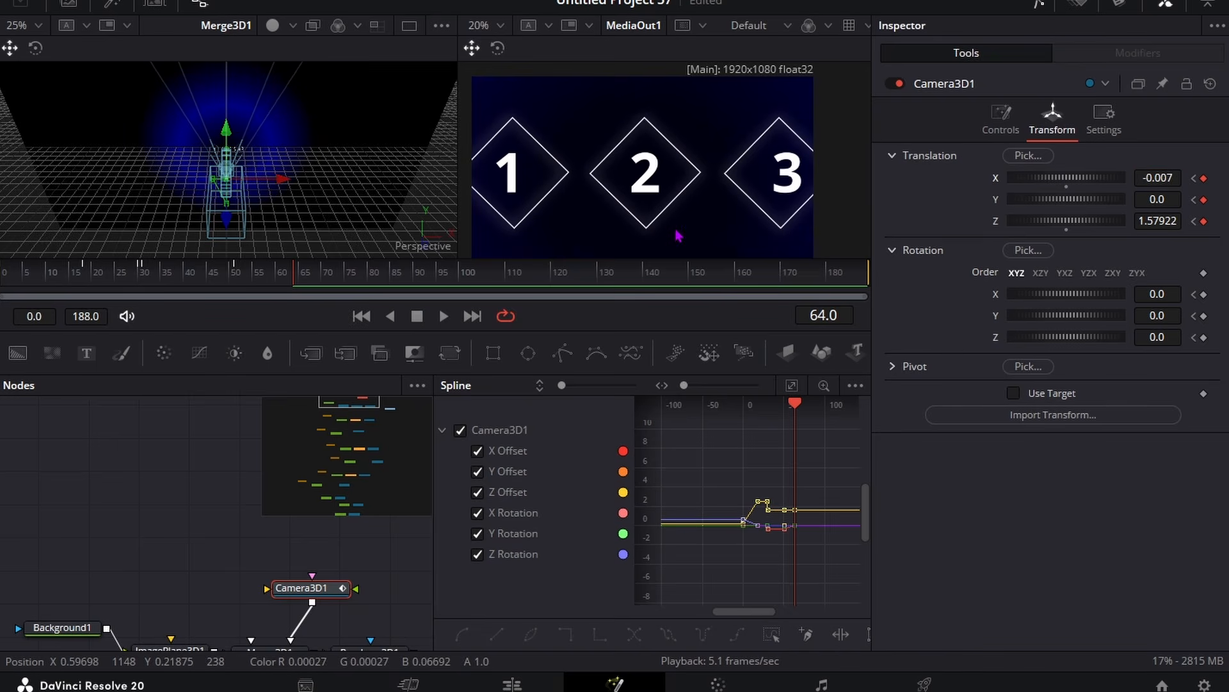
Keyframe the camera's X, Y and Z translation at frame 86 and set X translation to 0.323 at frame 103.
key(space)
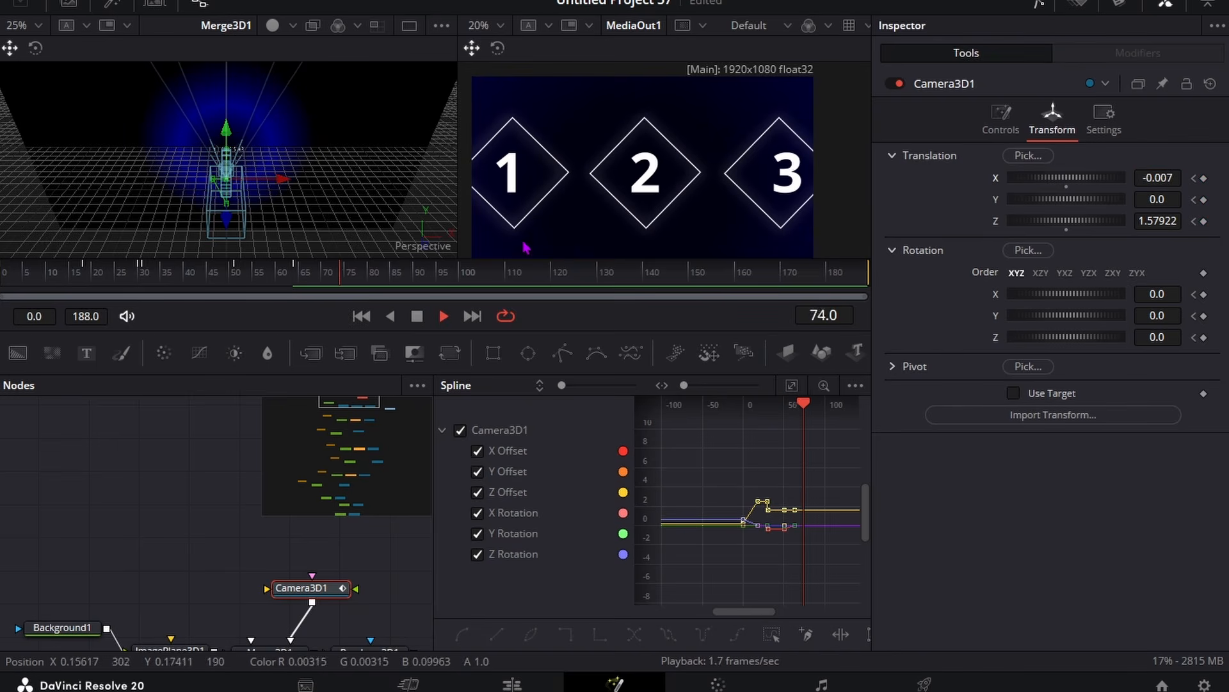
click(1204, 178)
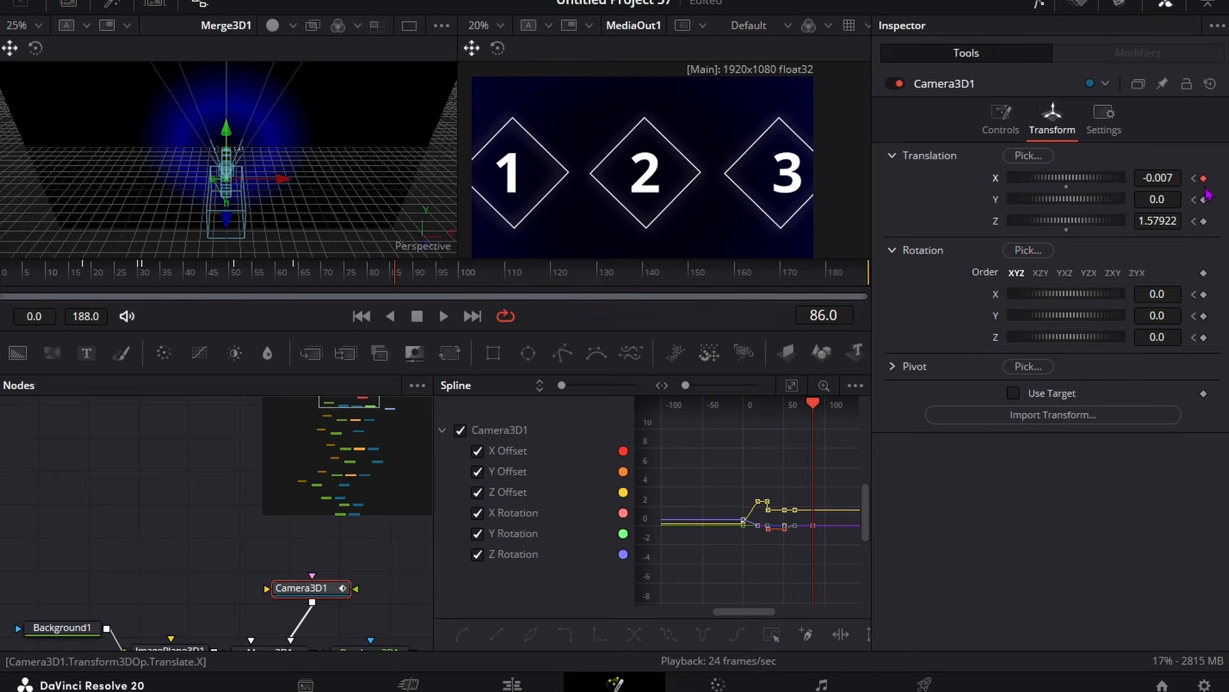
click(1204, 199)
key(space)
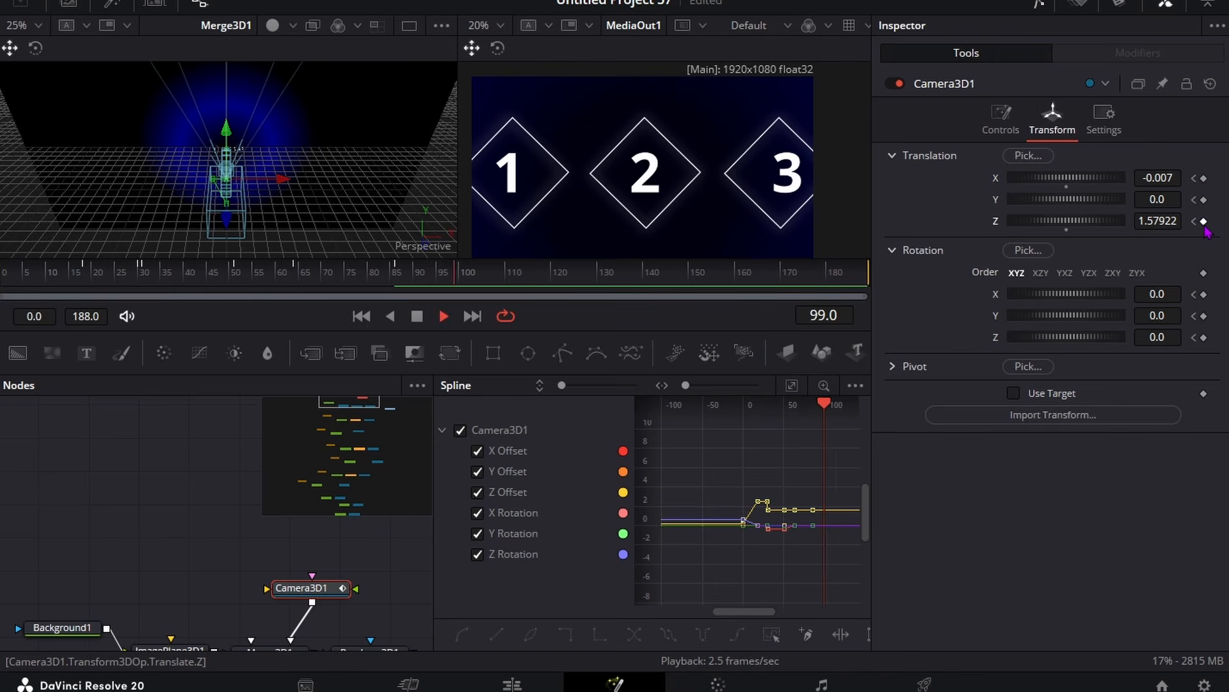
key(space)
click(1203, 199)
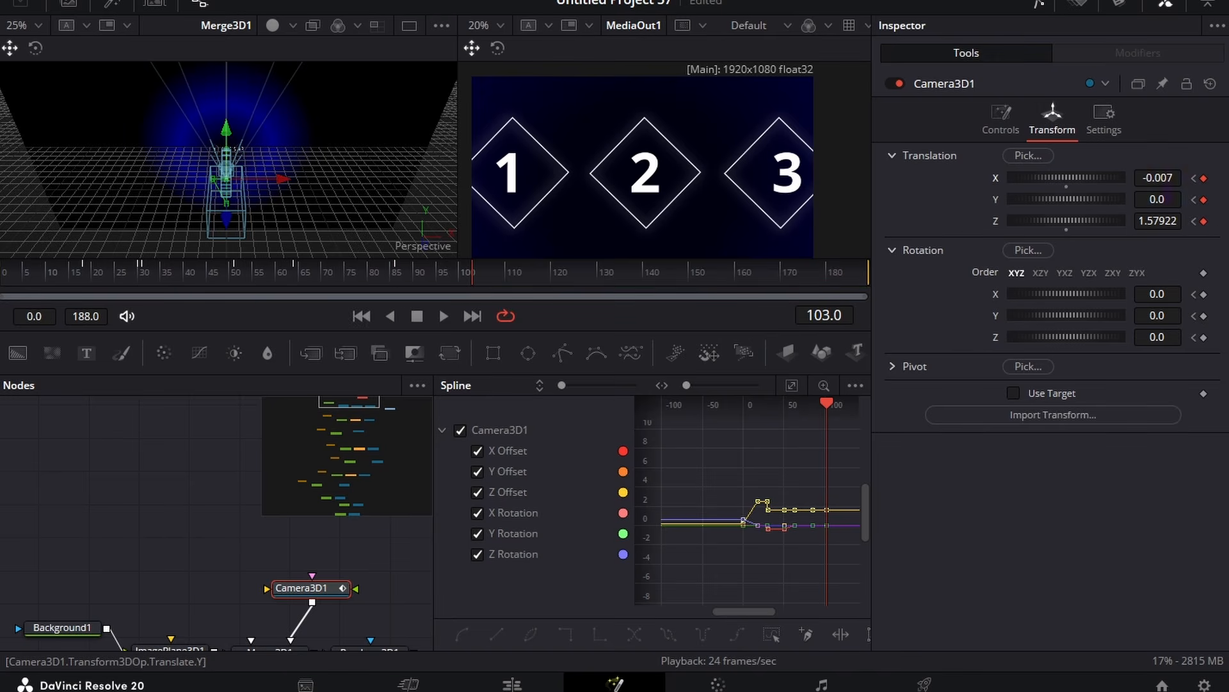
drag(1157, 178, 1207, 179)
Hold the camera on the third diamond by keyframing its X, Y and Z translation at frame 113.
key(space)
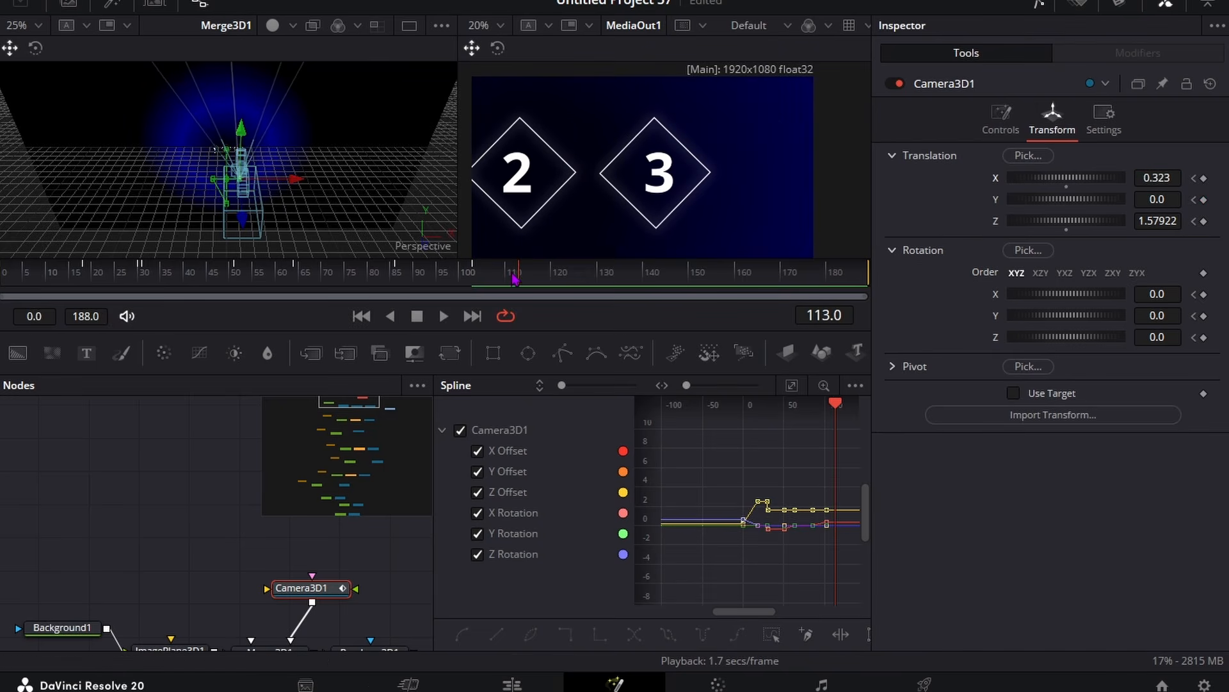
click(1204, 179)
click(1204, 221)
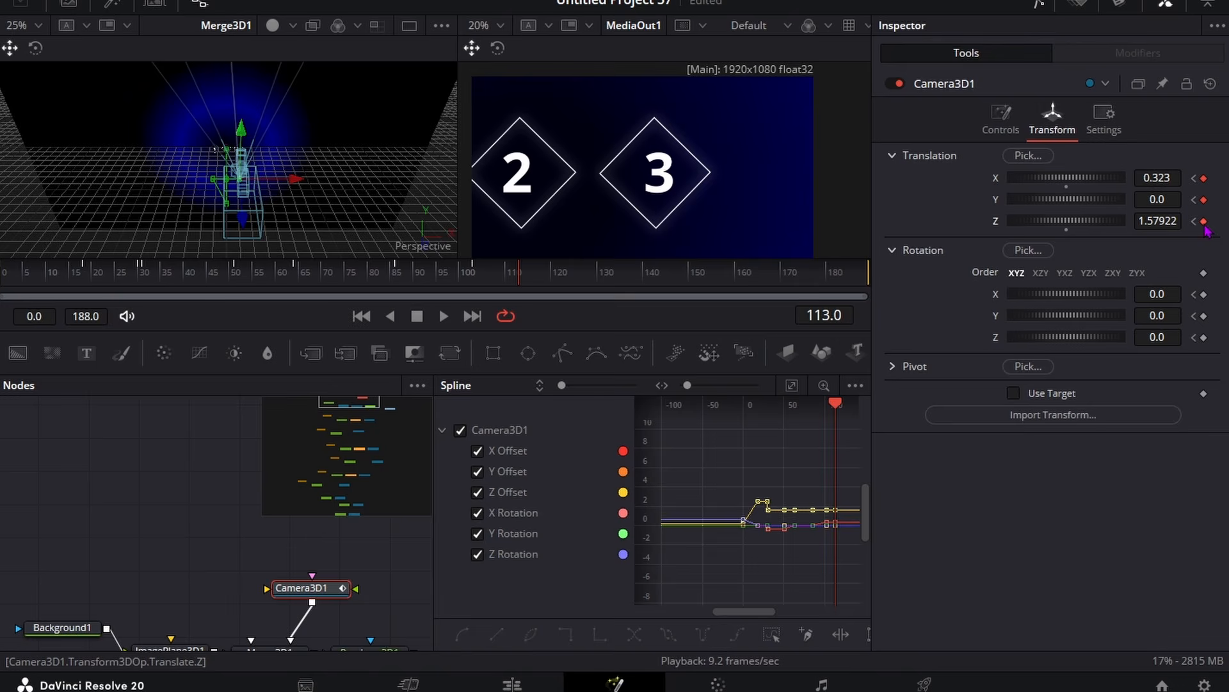
At frame 114, pull the camera back to all three diamonds with keyframed Z translation 2.56922 and X translation 0.043.
key(space)
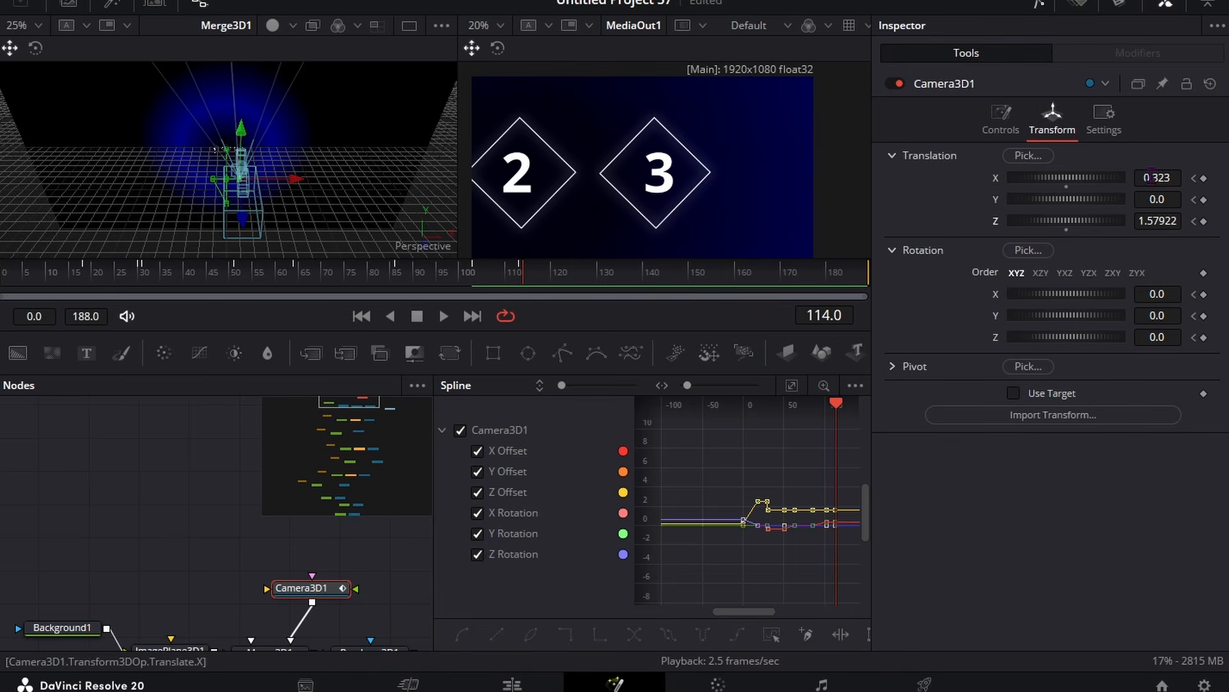
click(1204, 179)
click(1204, 201)
click(1204, 222)
mouse_move(1159, 222)
mouse_down()
mouse_move(1134, 222)
mouse_move(1161, 221)
mouse_up()
drag(1158, 179, 1149, 180)
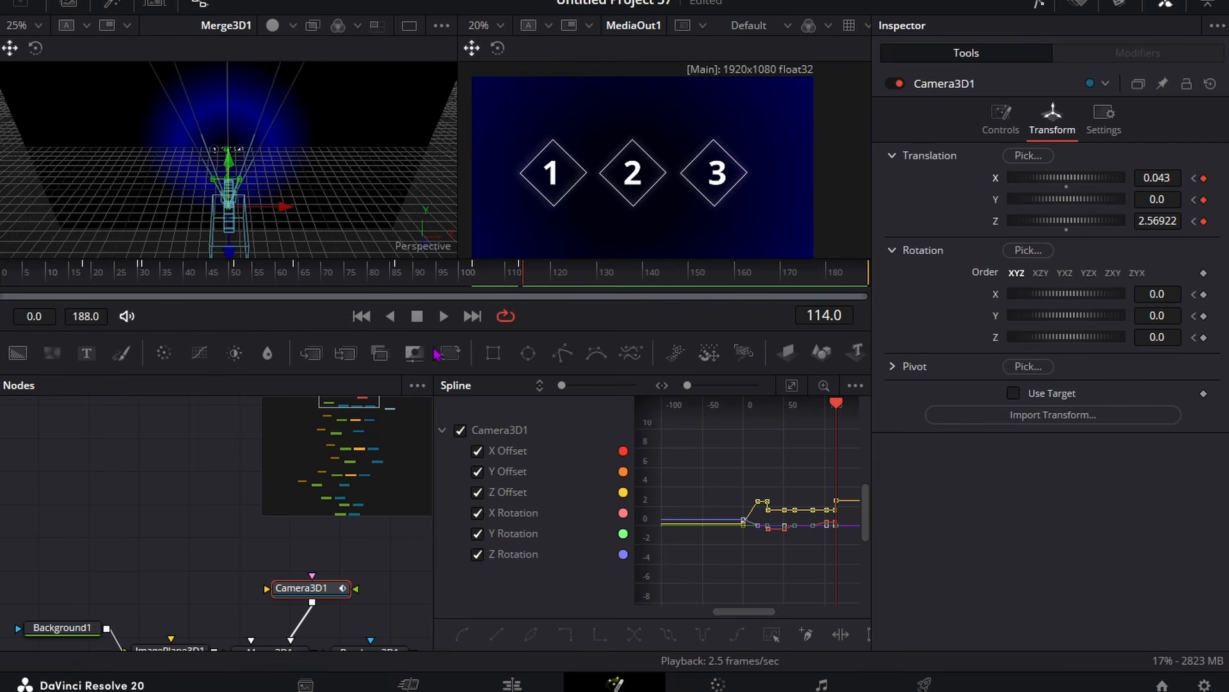
Select the camera's keyframes in the spline graph, smooth their curves and play back the animation.
drag(864, 584, 721, 469)
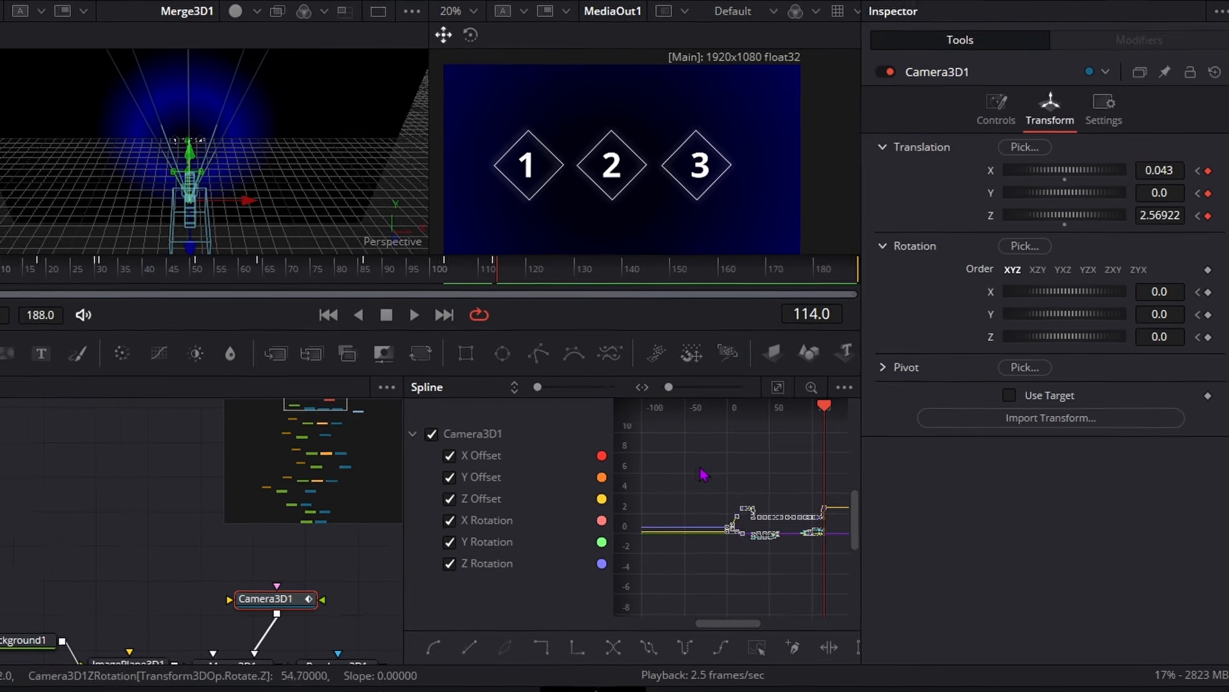
right_click(703, 473)
mouse_move(730, 329)
click(943, 379)
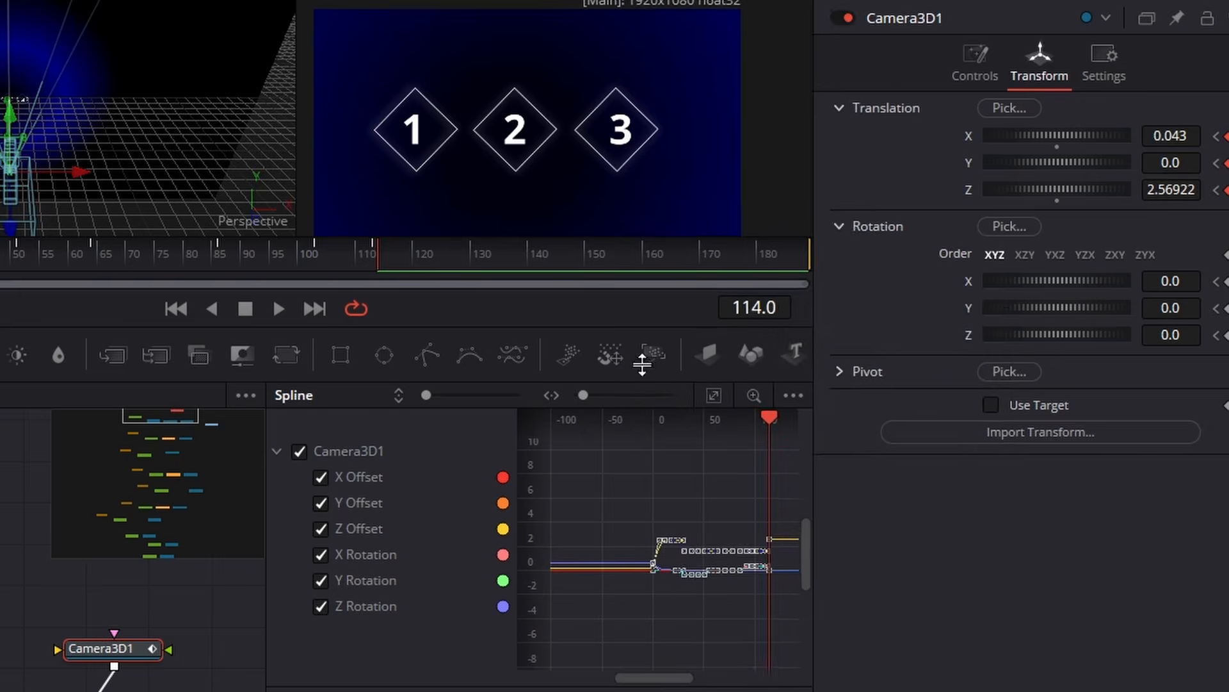
key(space)
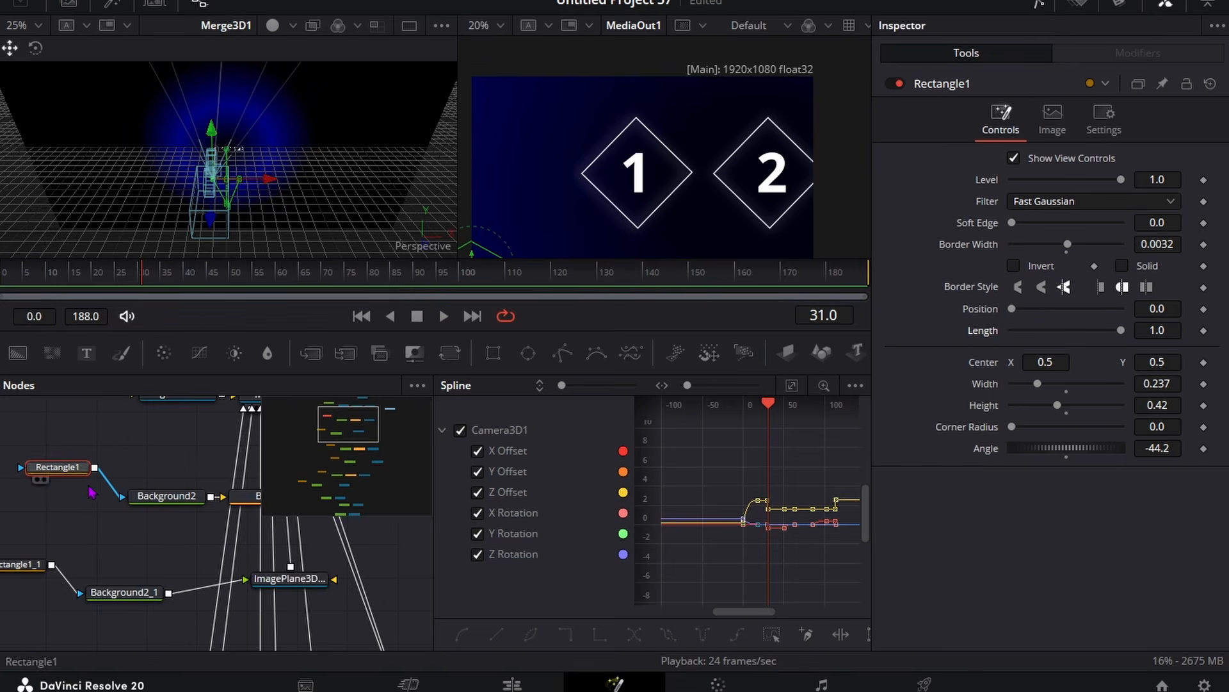
Examine the rectangle and image plane nodes to identify the ones that form the first diamond's outline.
scroll(82, 494, down, 5)
click(46, 520)
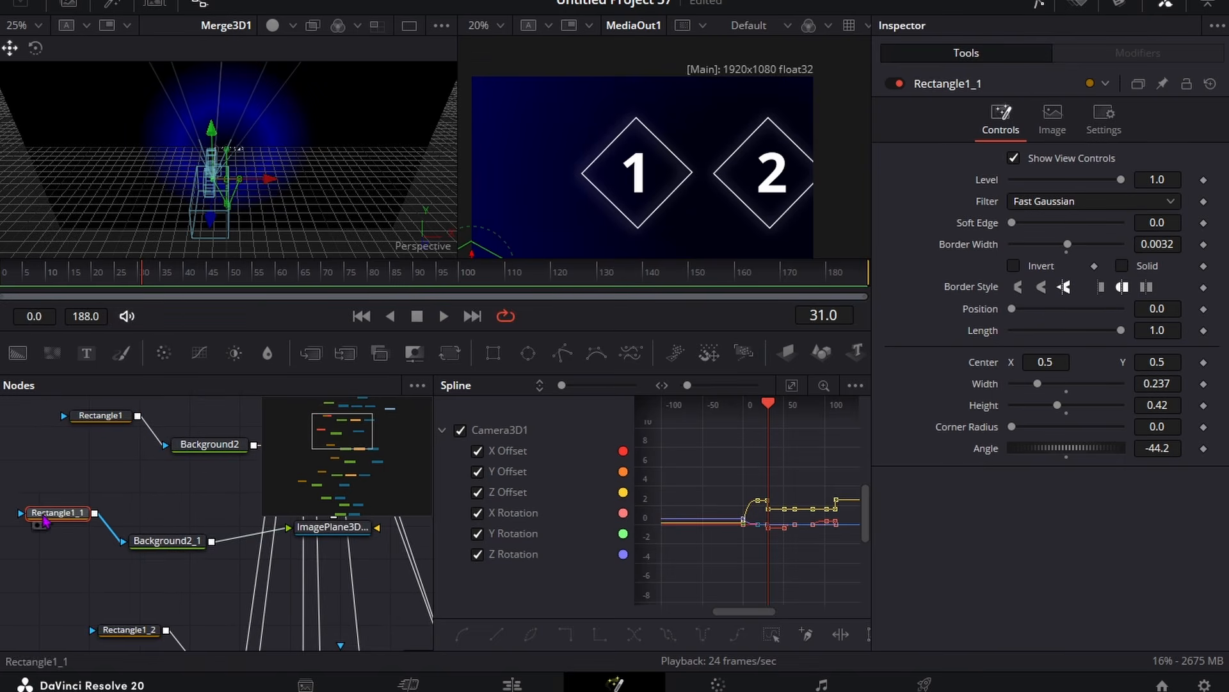
click(351, 535)
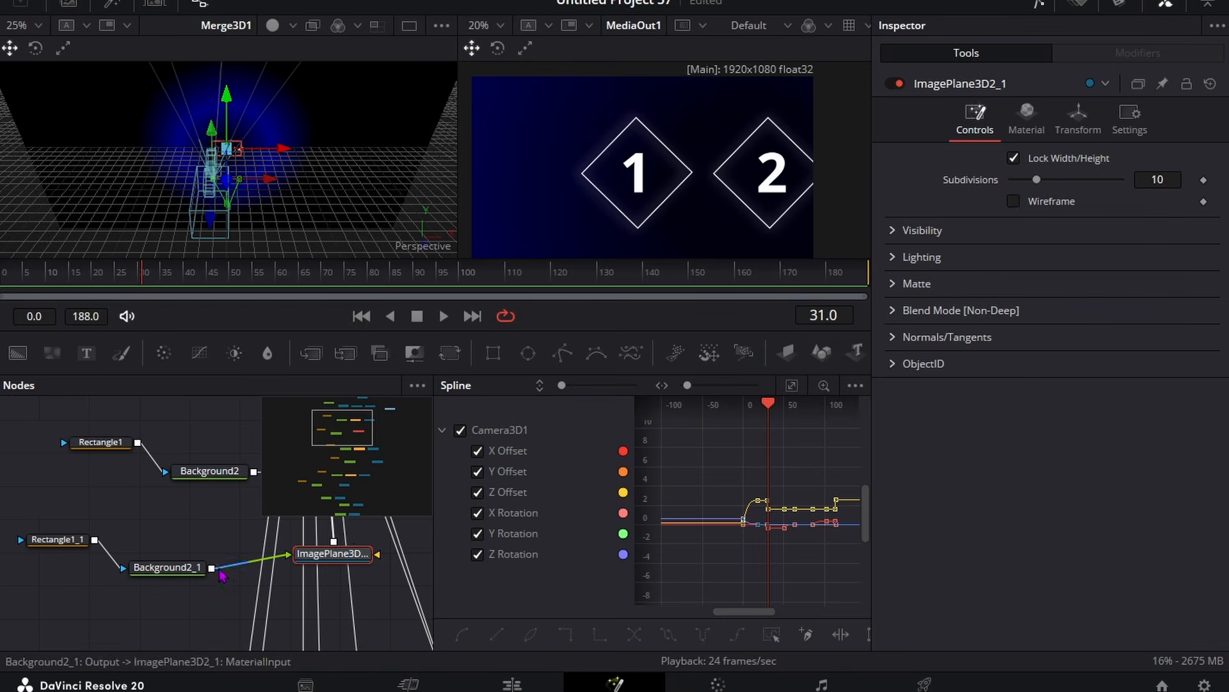
scroll(252, 559, down, 1)
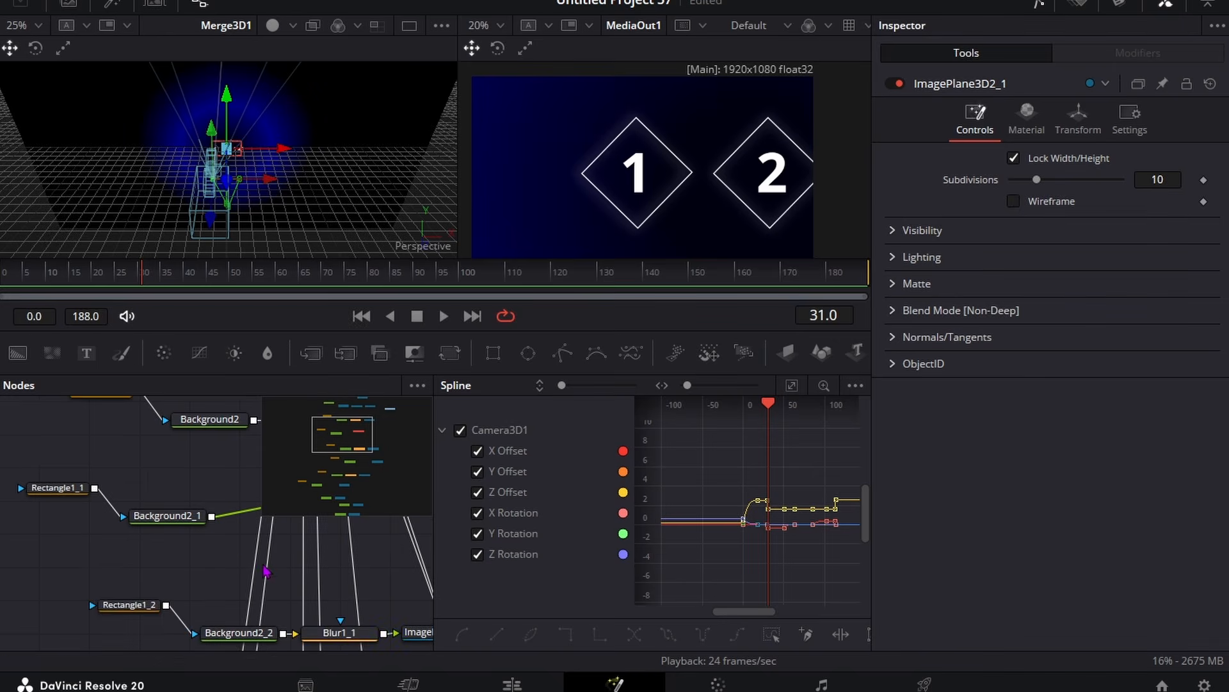
click(417, 629)
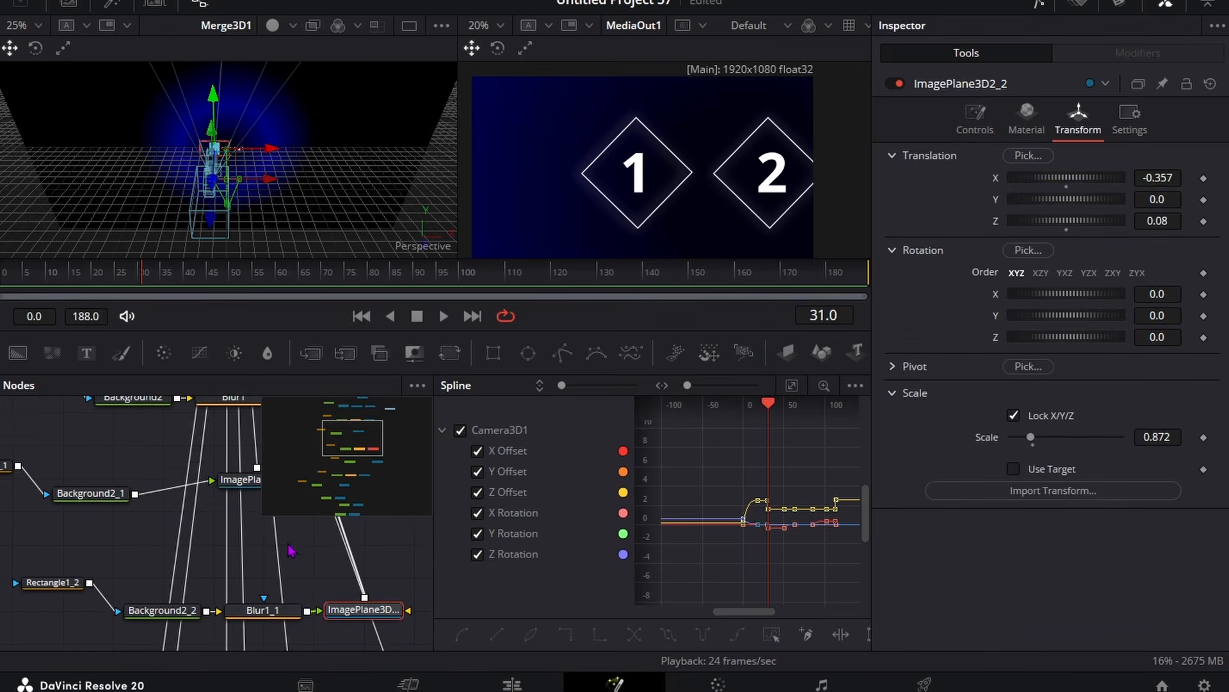
drag(1153, 436, 1153, 436)
scroll(121, 544, down, 4)
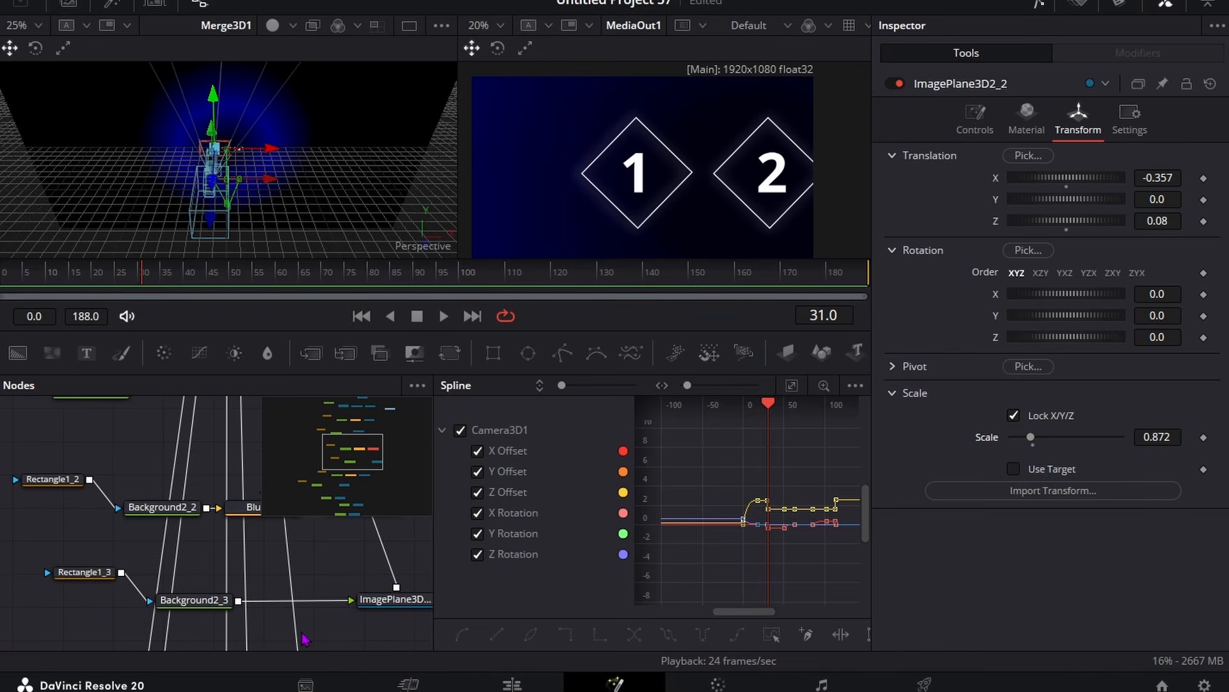
click(392, 600)
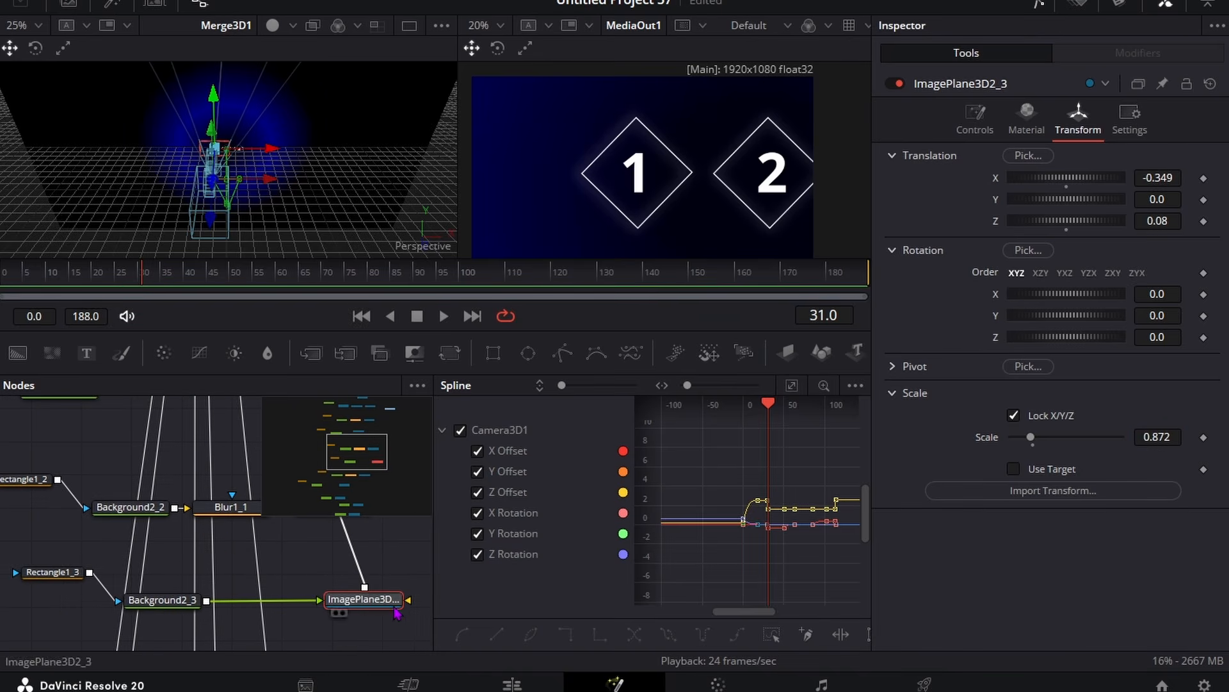
Animate the Length of Rectangle1_3 from 0.0 at frame 31 to 1.0 at frame 40.
click(66, 576)
click(125, 280)
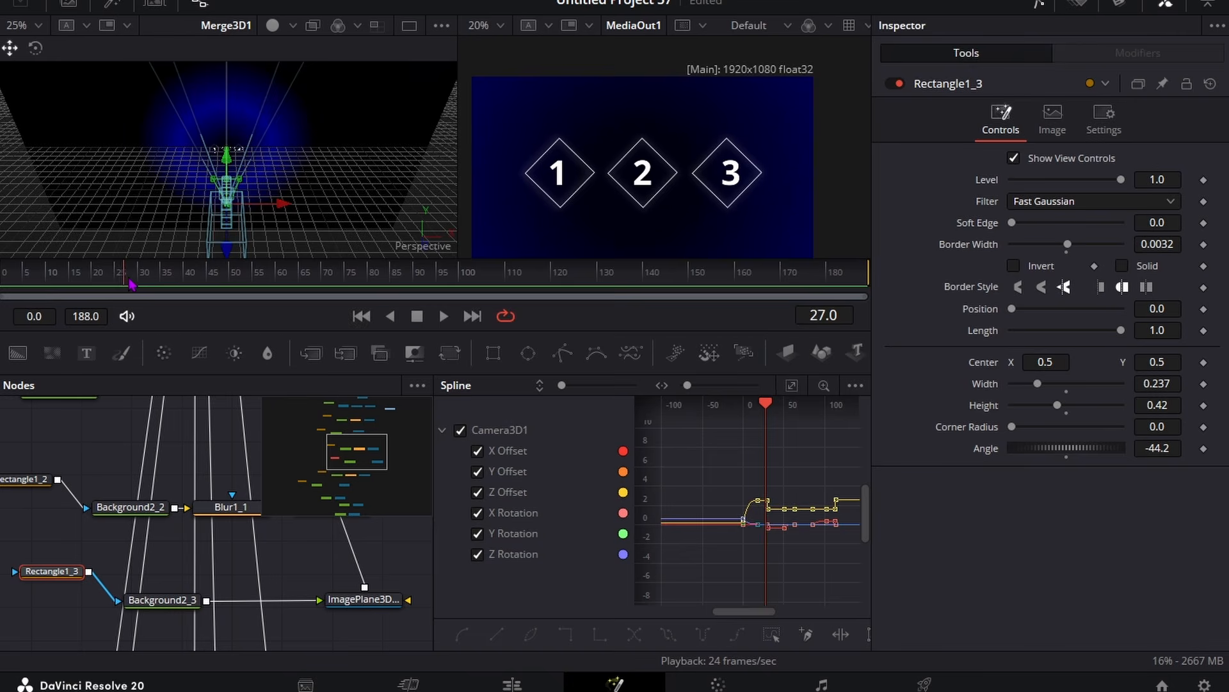
click(141, 280)
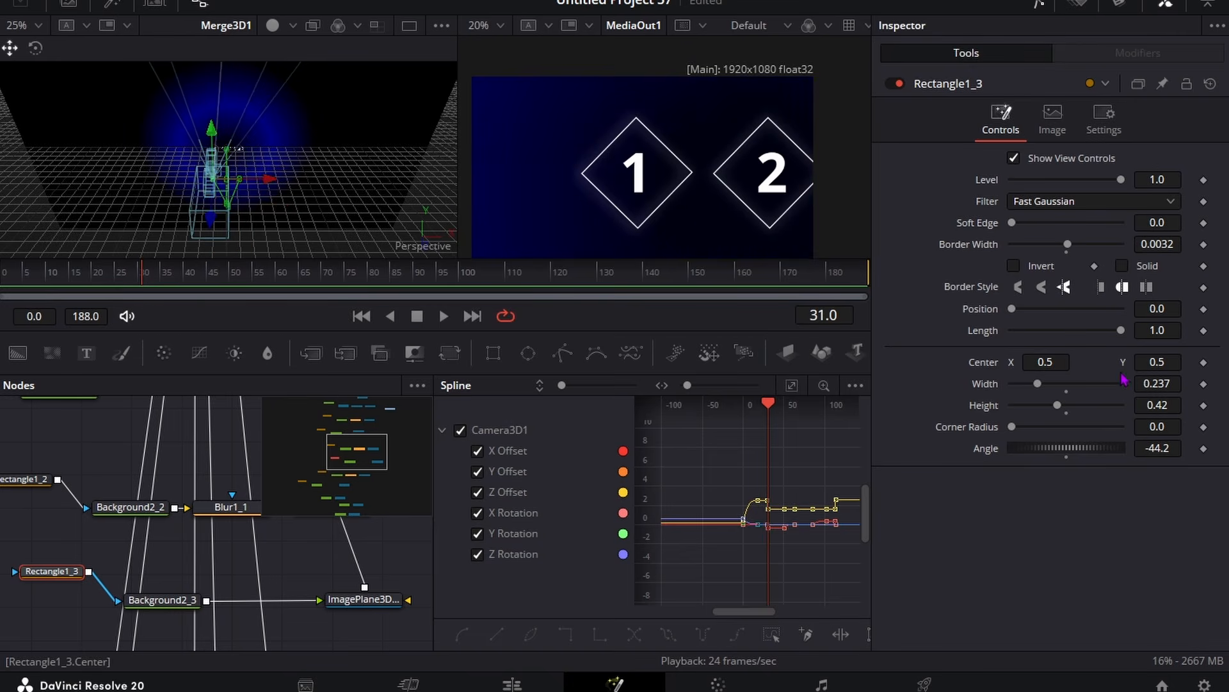
click(1204, 330)
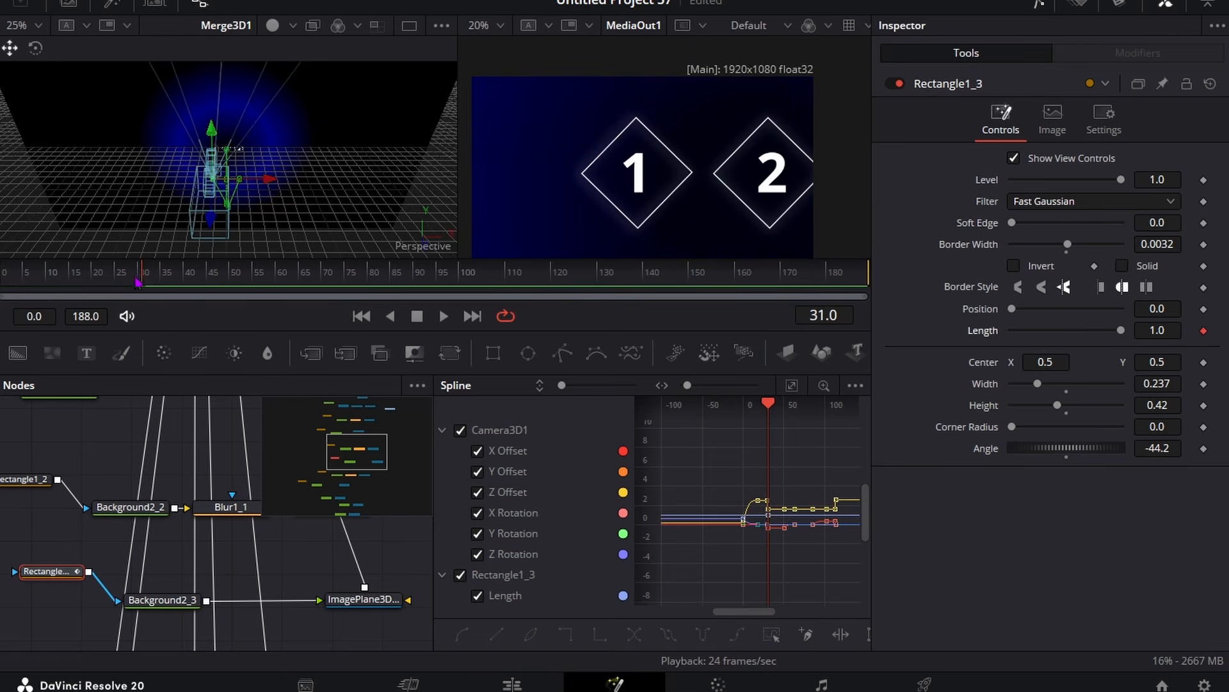
drag(142, 280, 178, 279)
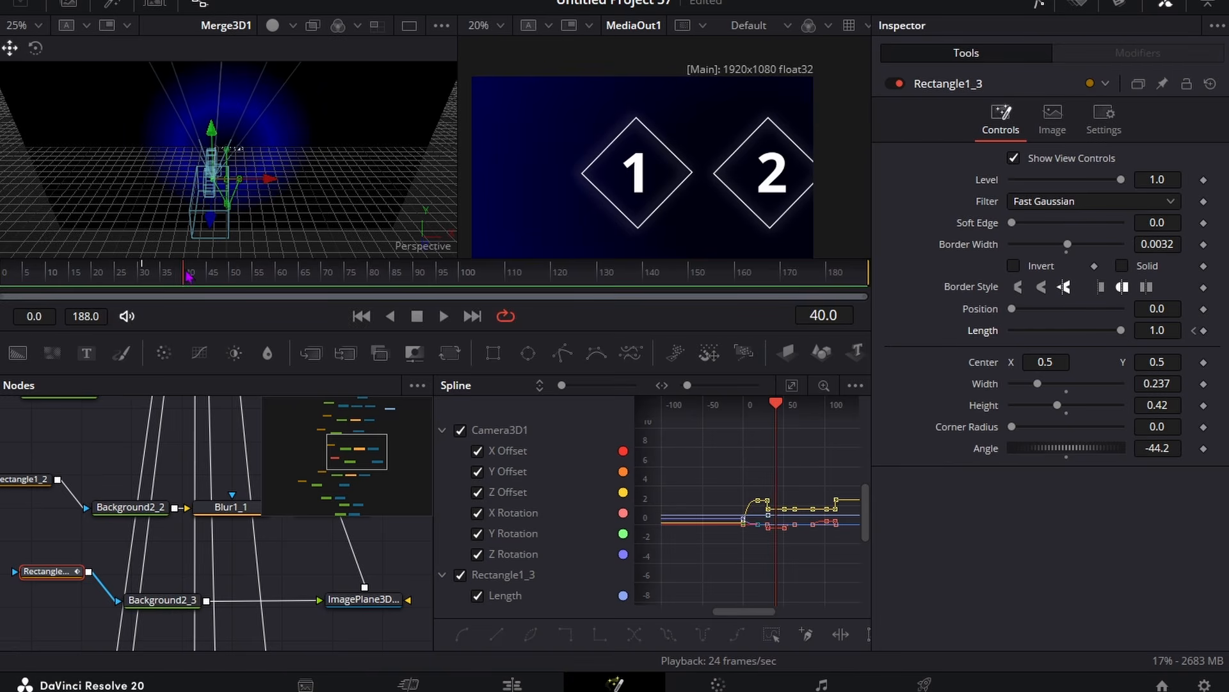
click(1194, 330)
drag(1157, 331, 1119, 331)
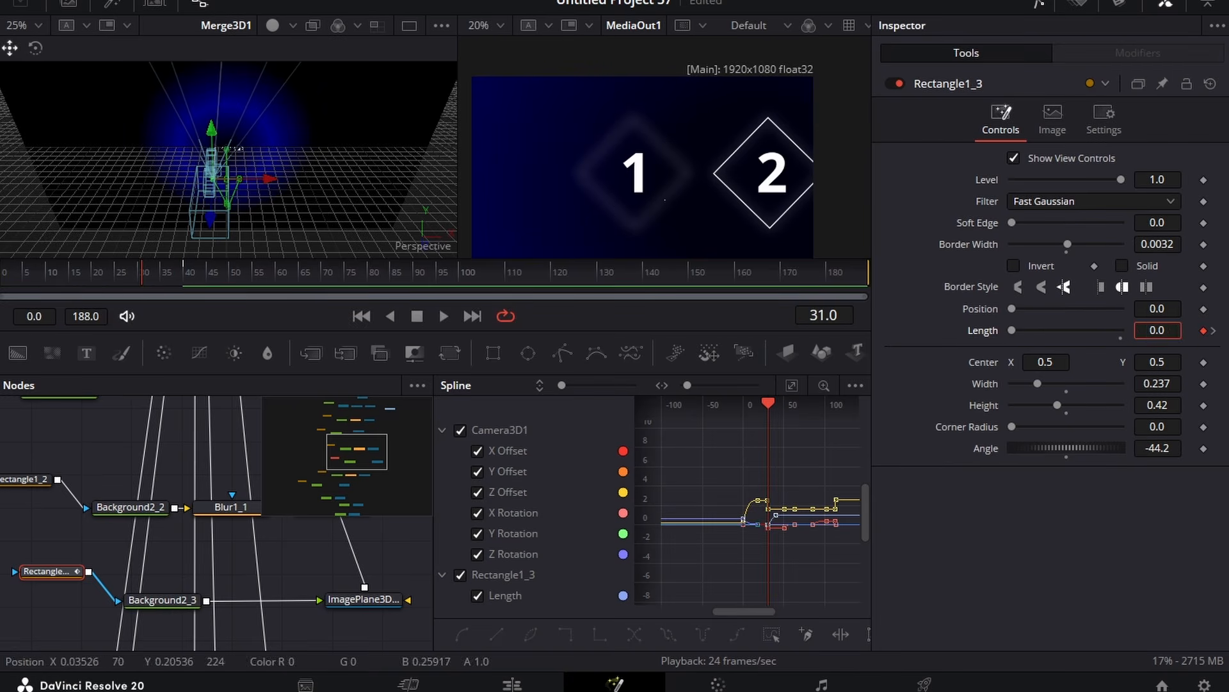
Keyframe the Level of Rectangle1_3 at 0.0 on frame 30 and 1.0 on frame 31, and preview the outline animation.
click(1203, 181)
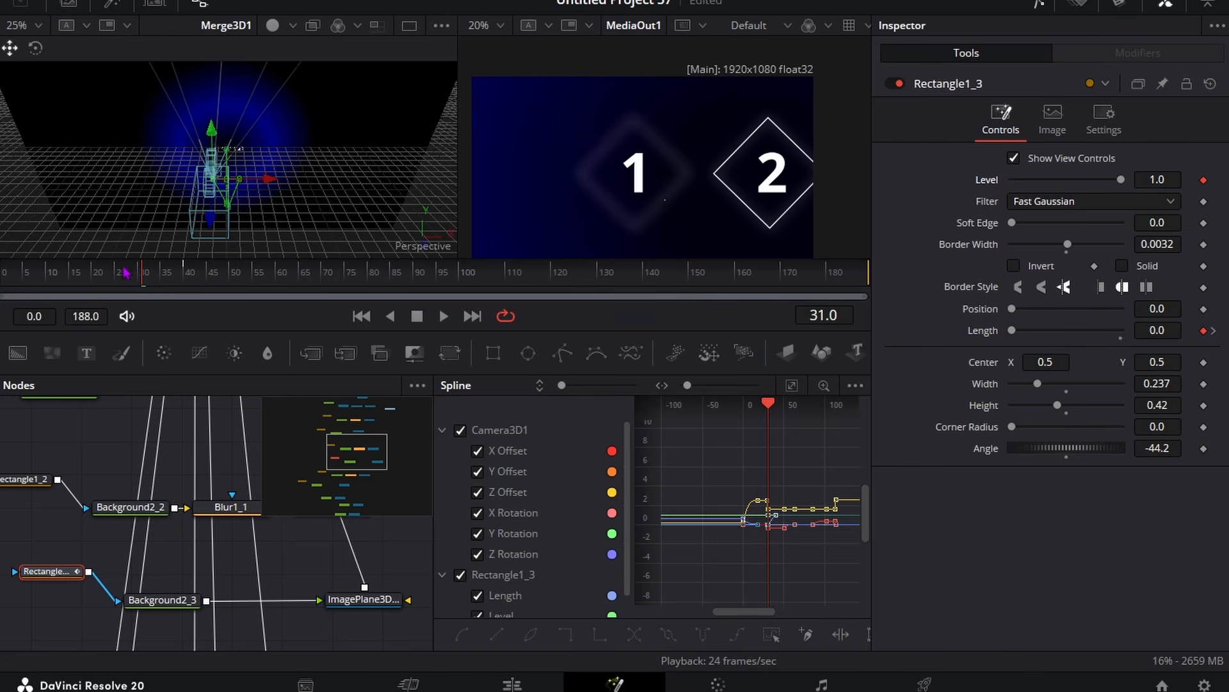
key(Left)
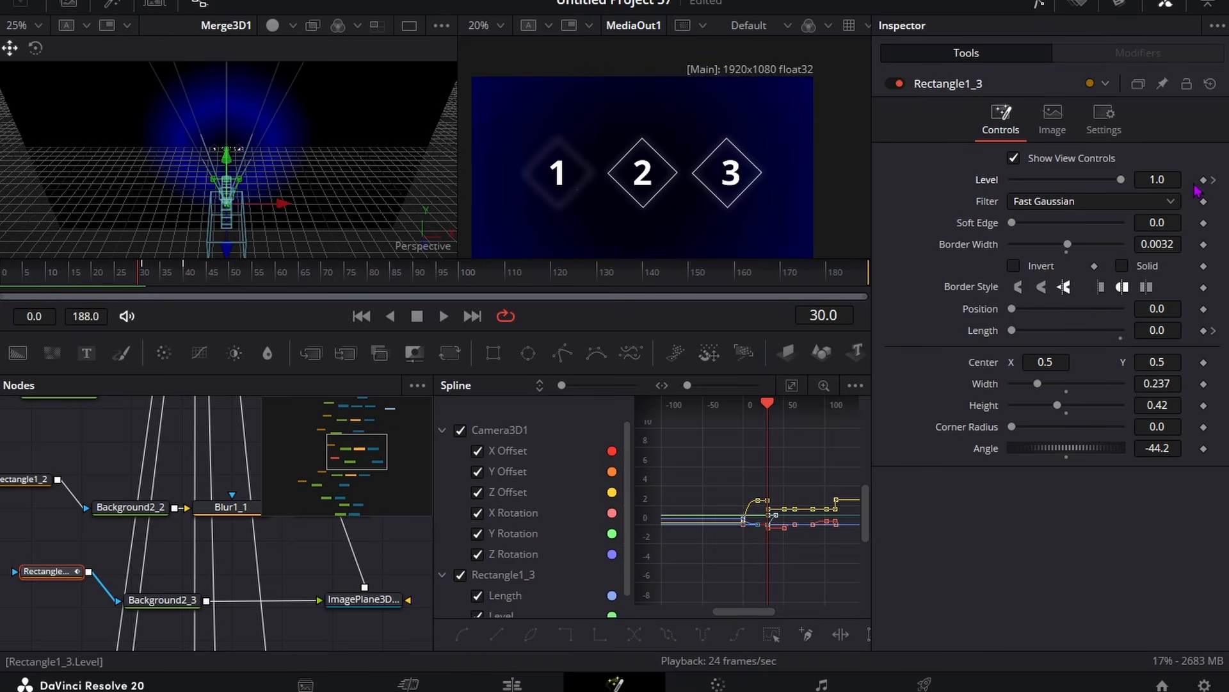
double_click(1153, 180)
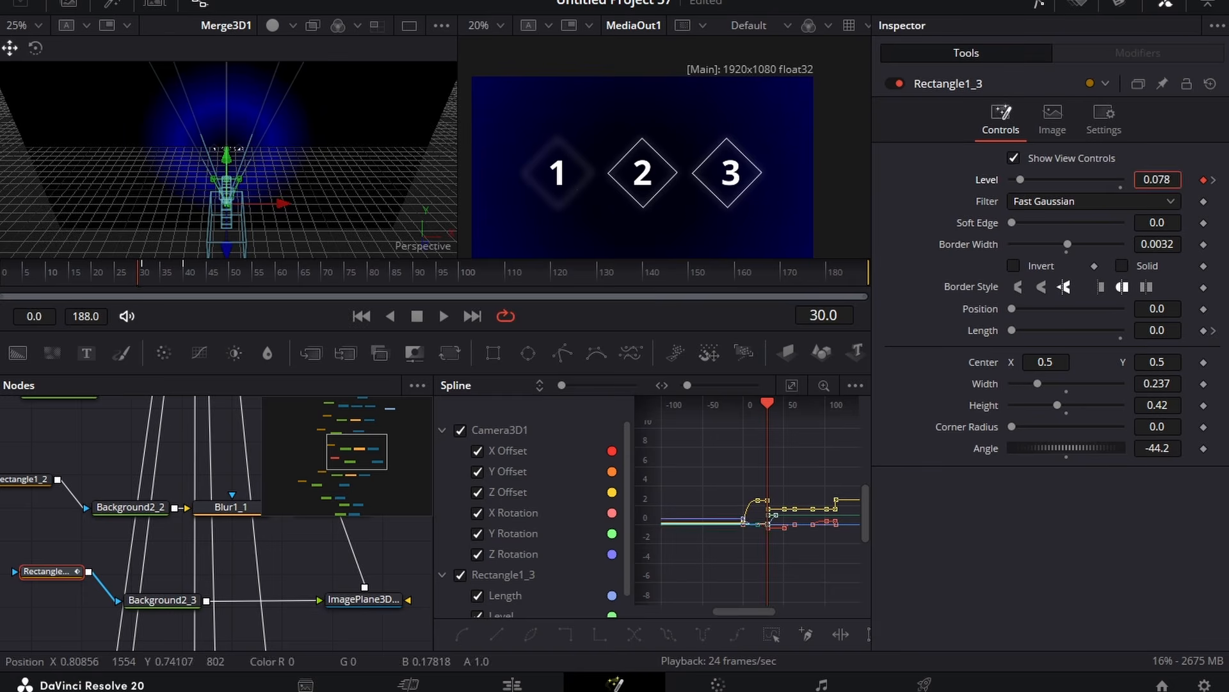
text(0)
key(Return)
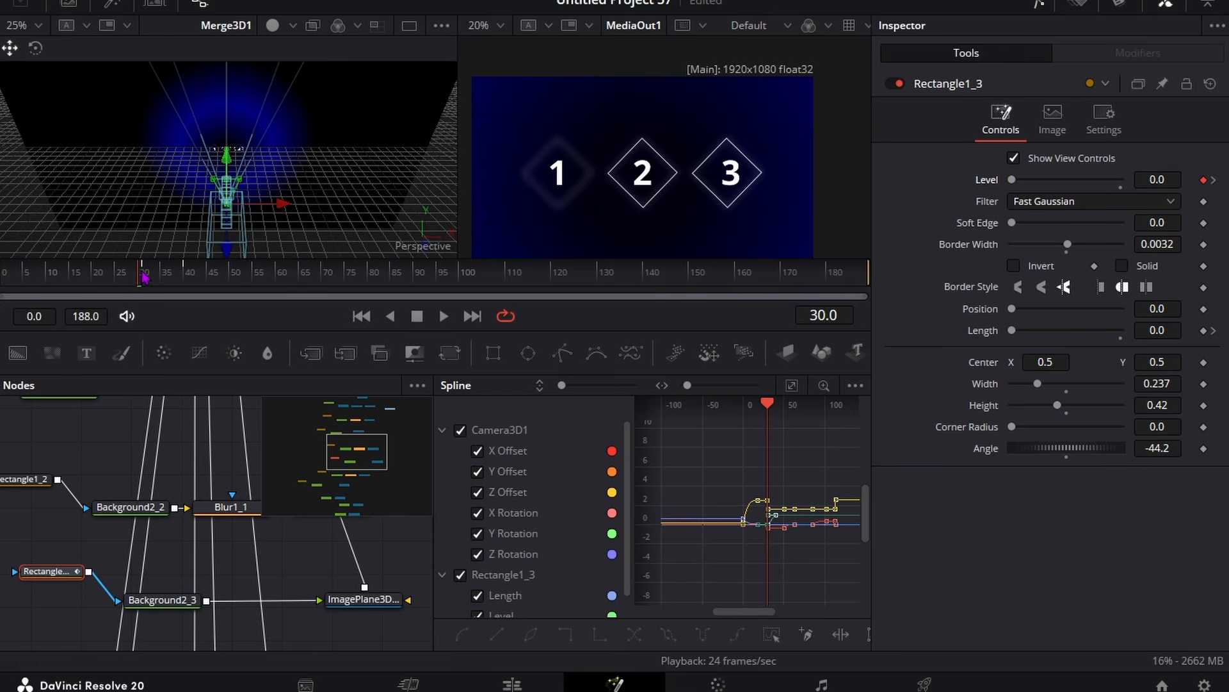
key(space)
key(space)
Examine the remaining rectangle and image plane nodes to identify the next diamond's outline.
drag(47, 585, 335, 569)
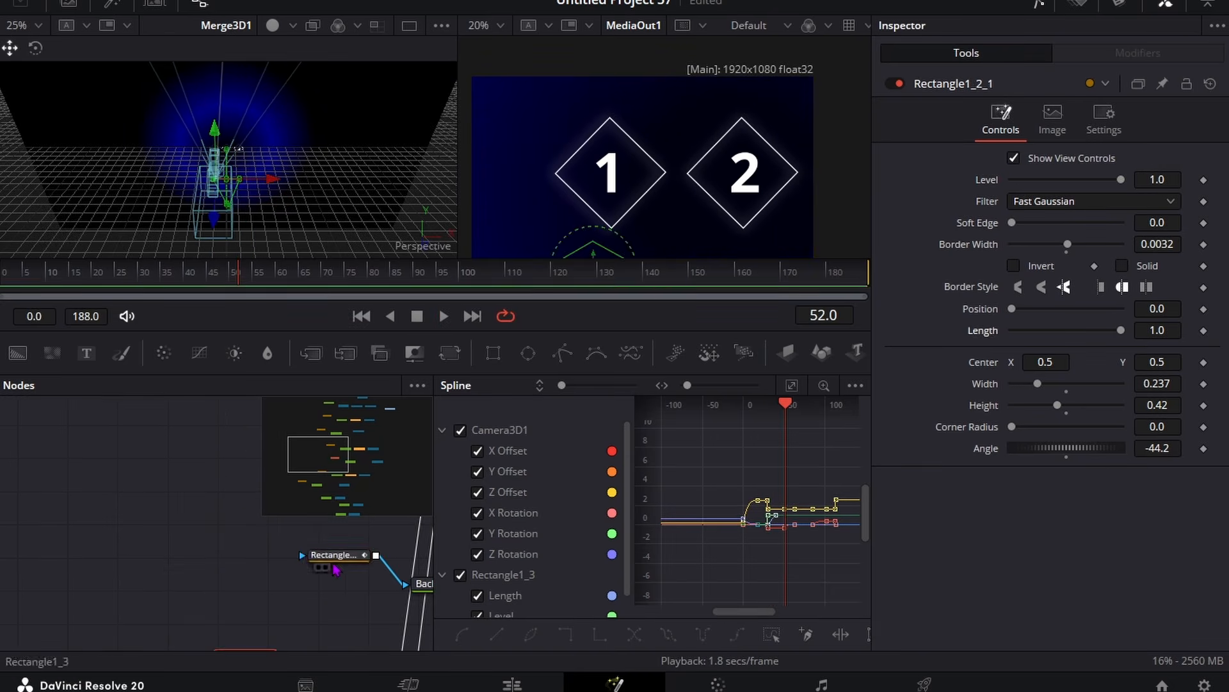
click(335, 567)
scroll(112, 547, down, 2)
scroll(106, 541, down, 5)
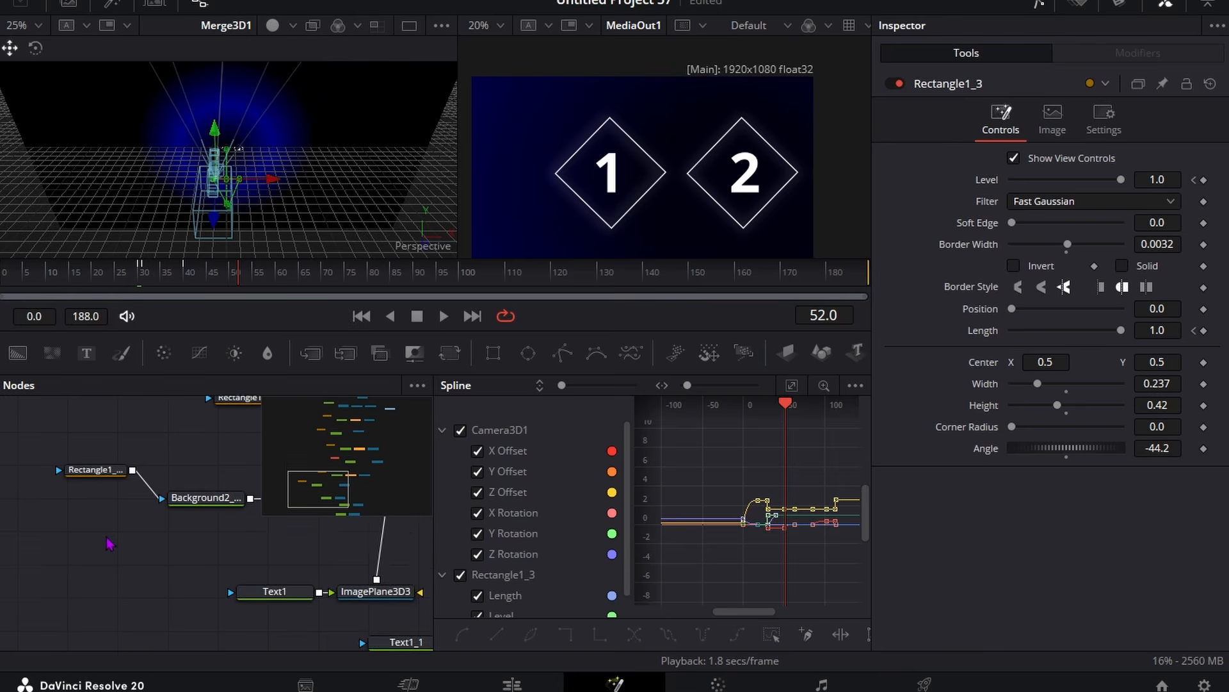
scroll(106, 541, up, 3)
click(93, 528)
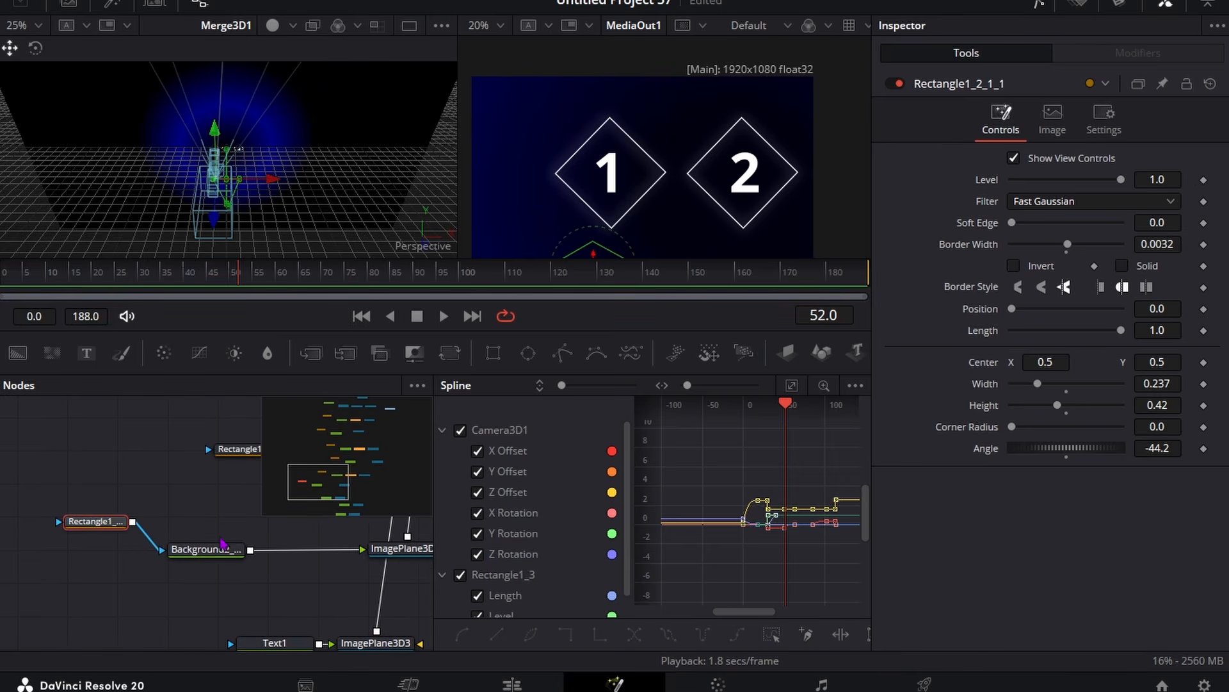
click(410, 553)
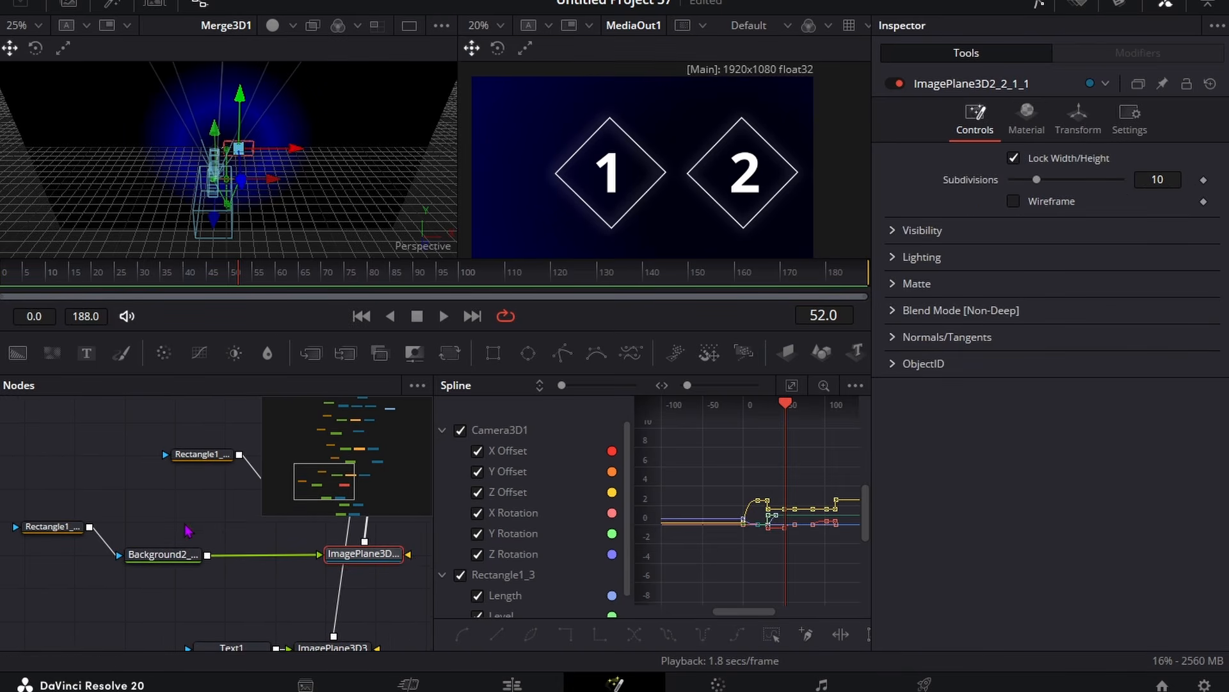
scroll(180, 533, down, 6)
scroll(172, 548, up, 10)
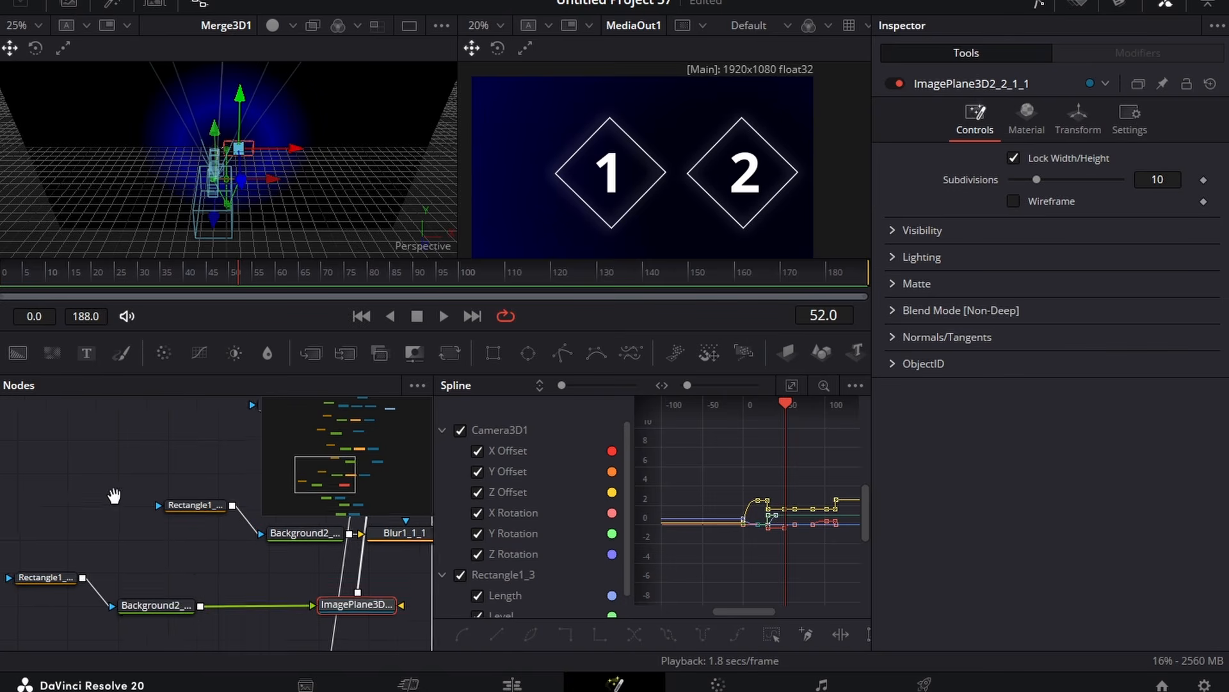
scroll(137, 589, up, 5)
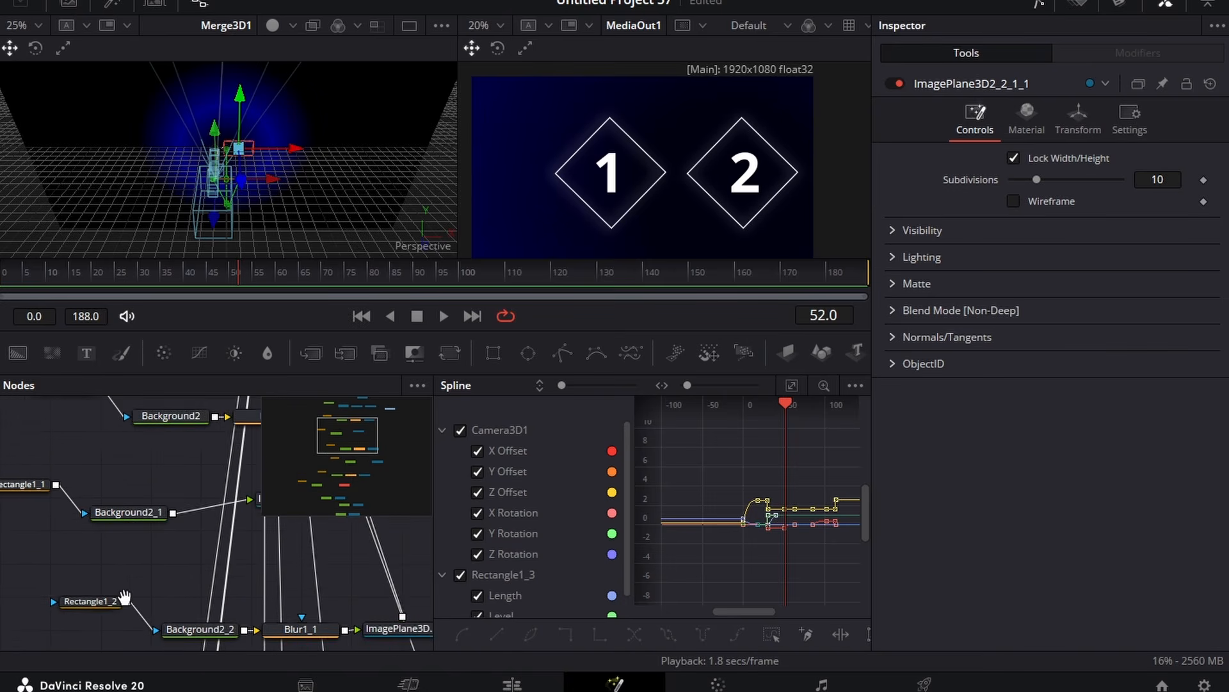
Keyframe the Length of Rectangle1_1 from 0.0 at frame 52 to 1.0 at frame 63.
scroll(93, 576, up, 3)
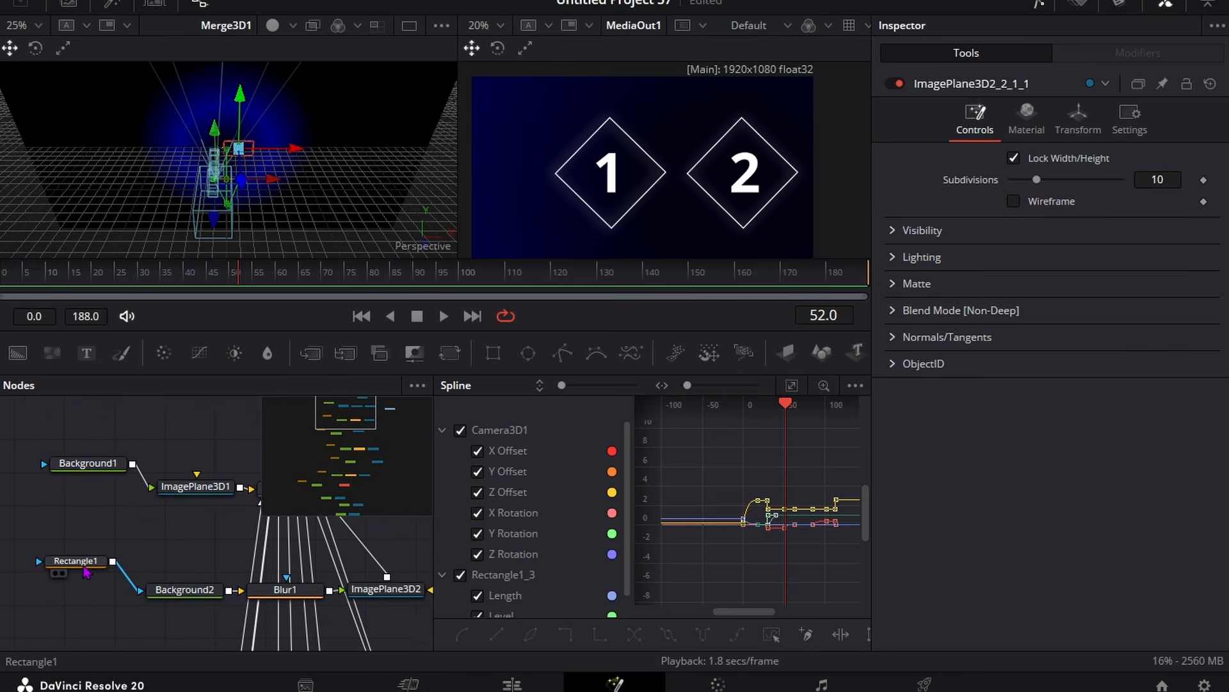
click(85, 568)
scroll(85, 570, down, 4)
click(32, 554)
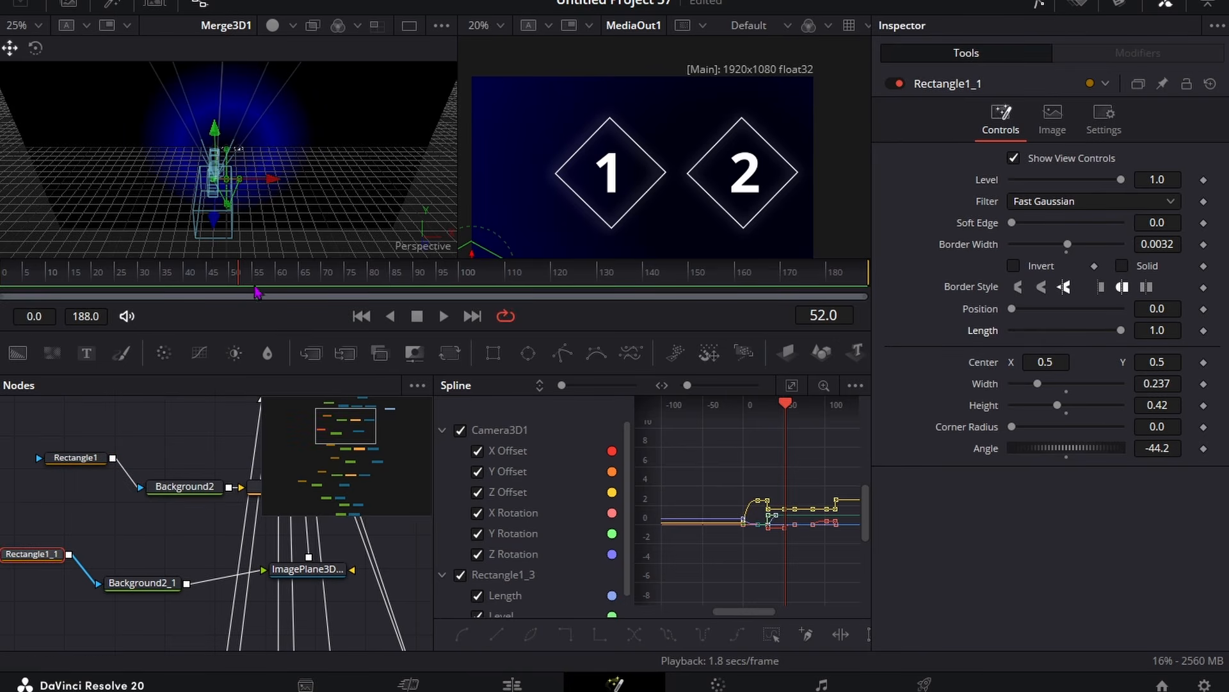
click(1204, 330)
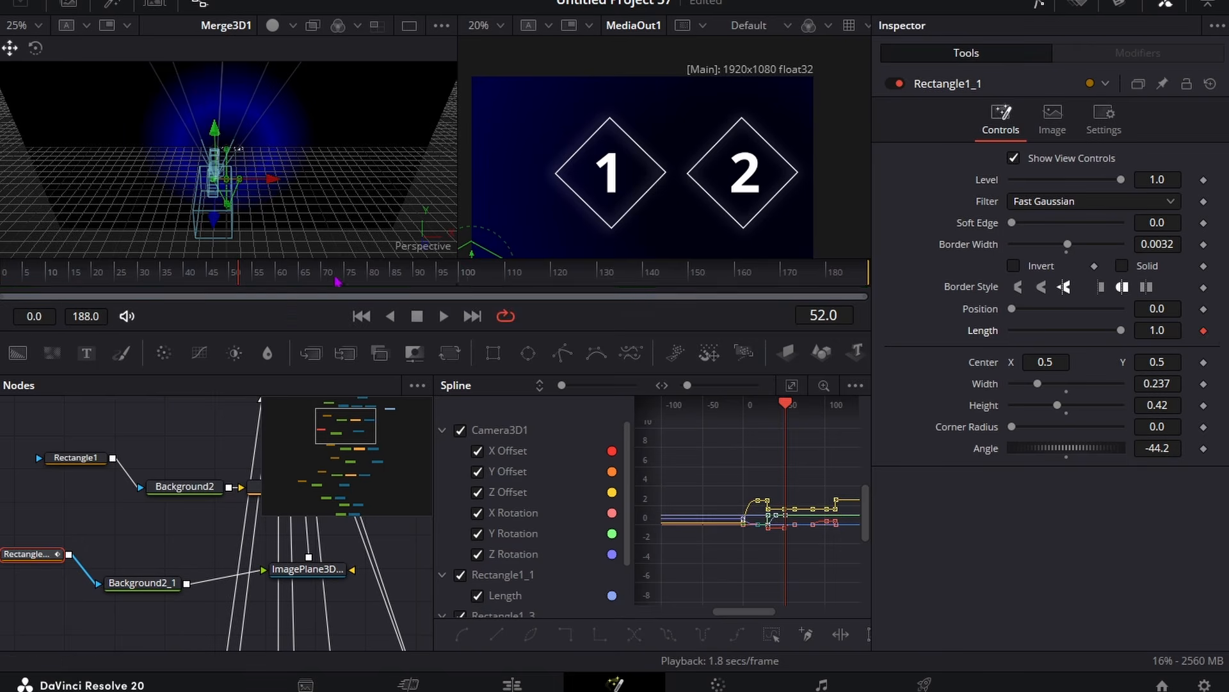
drag(240, 280, 289, 282)
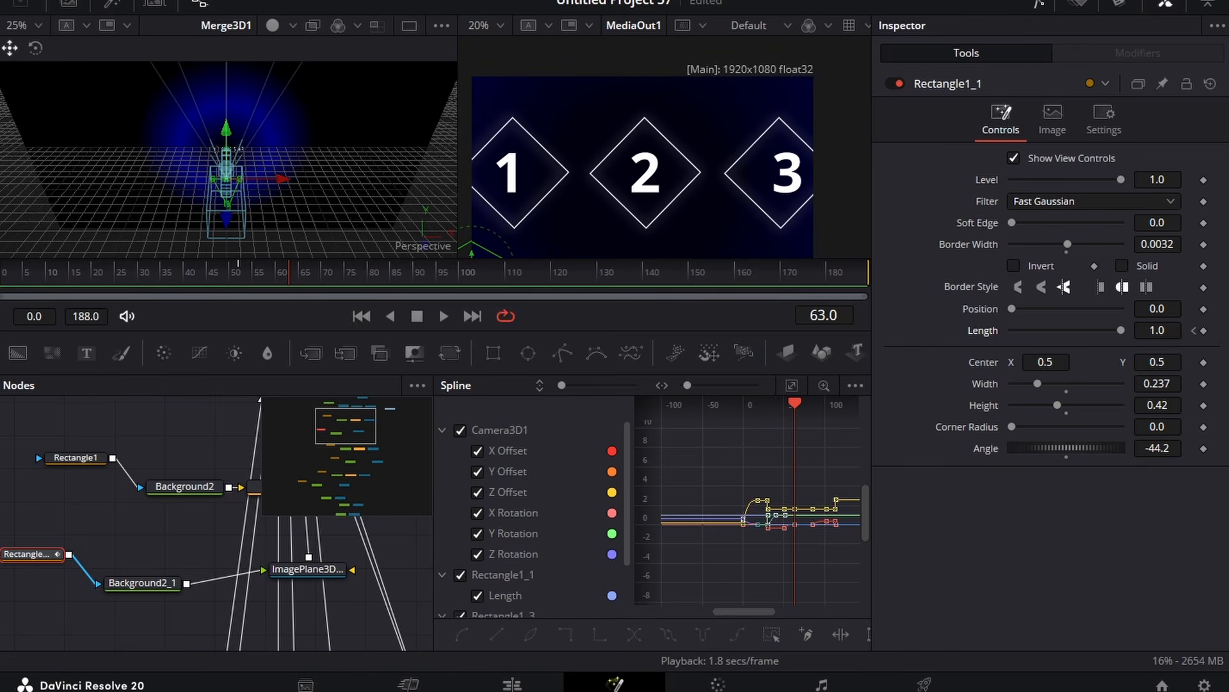
click(1194, 331)
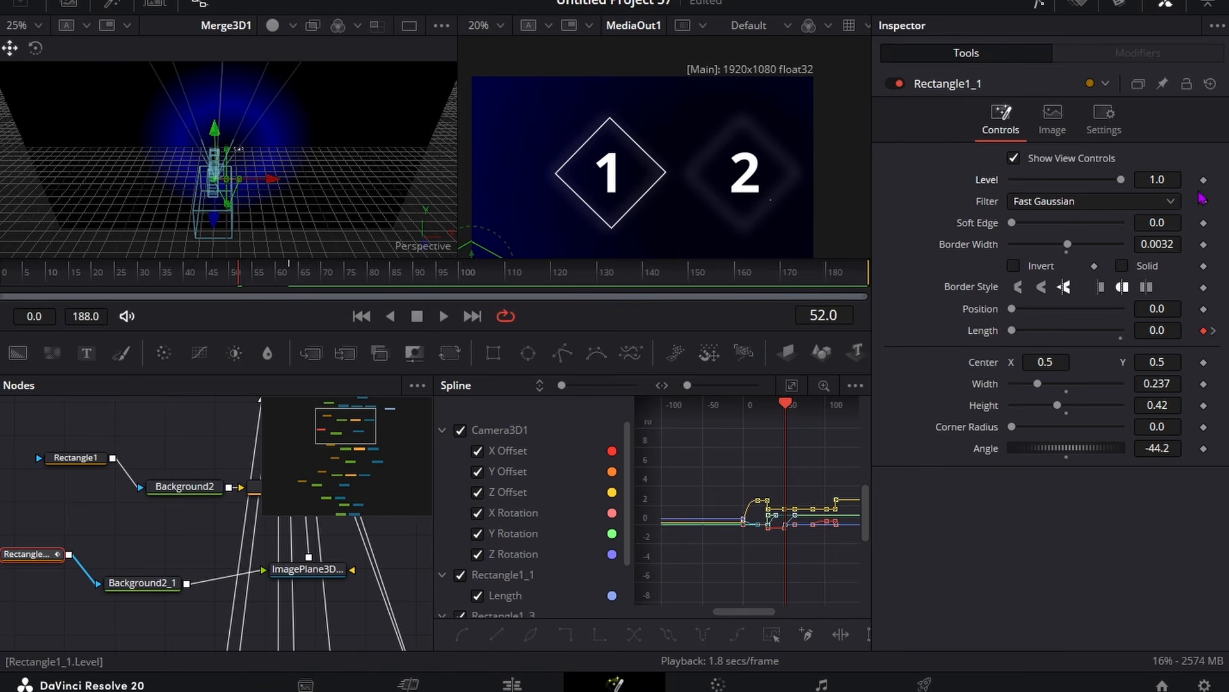
Keyframe the Level of Rectangle1_1 at 0 on frame 51 and 1.0 on frame 52, and play back the reveal.
click(1203, 181)
click(236, 274)
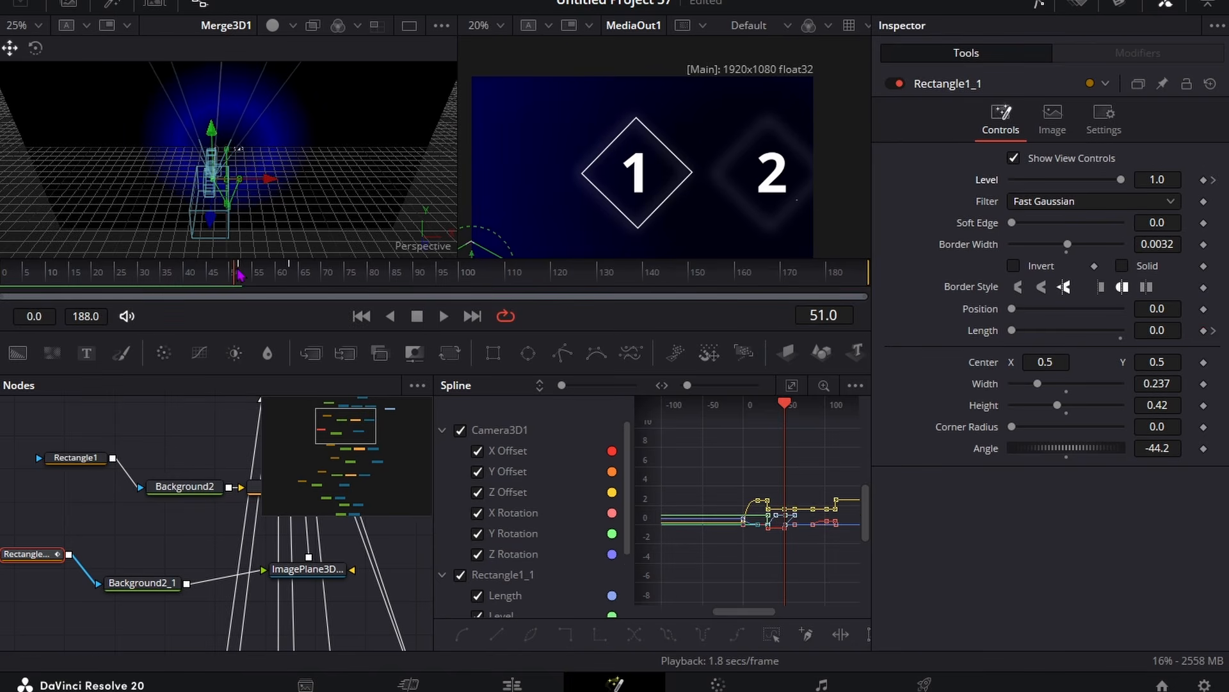
click(1203, 182)
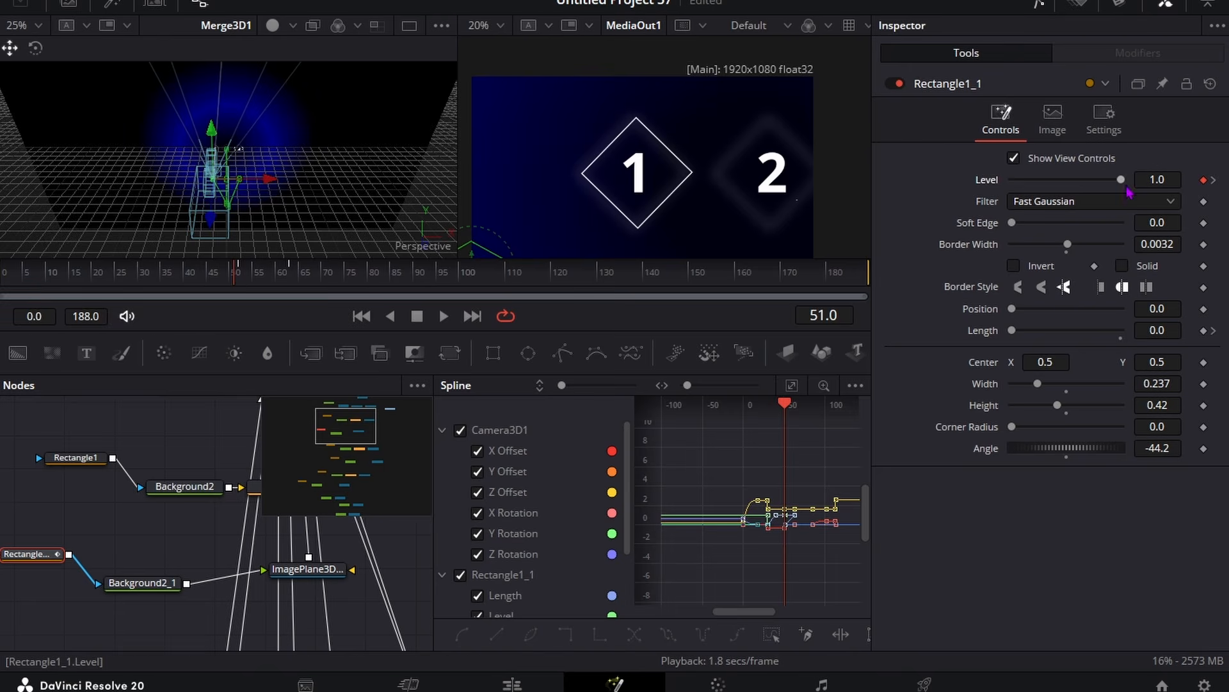
click(1157, 180)
text(0)
key(Return)
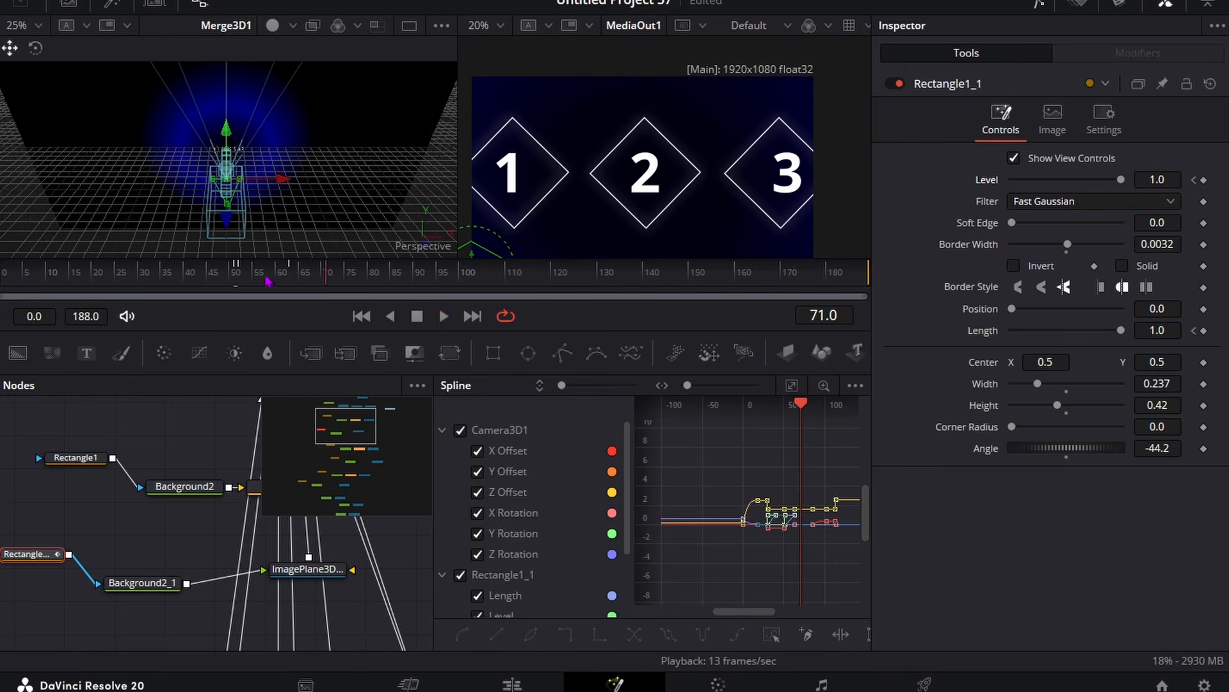
key(space)
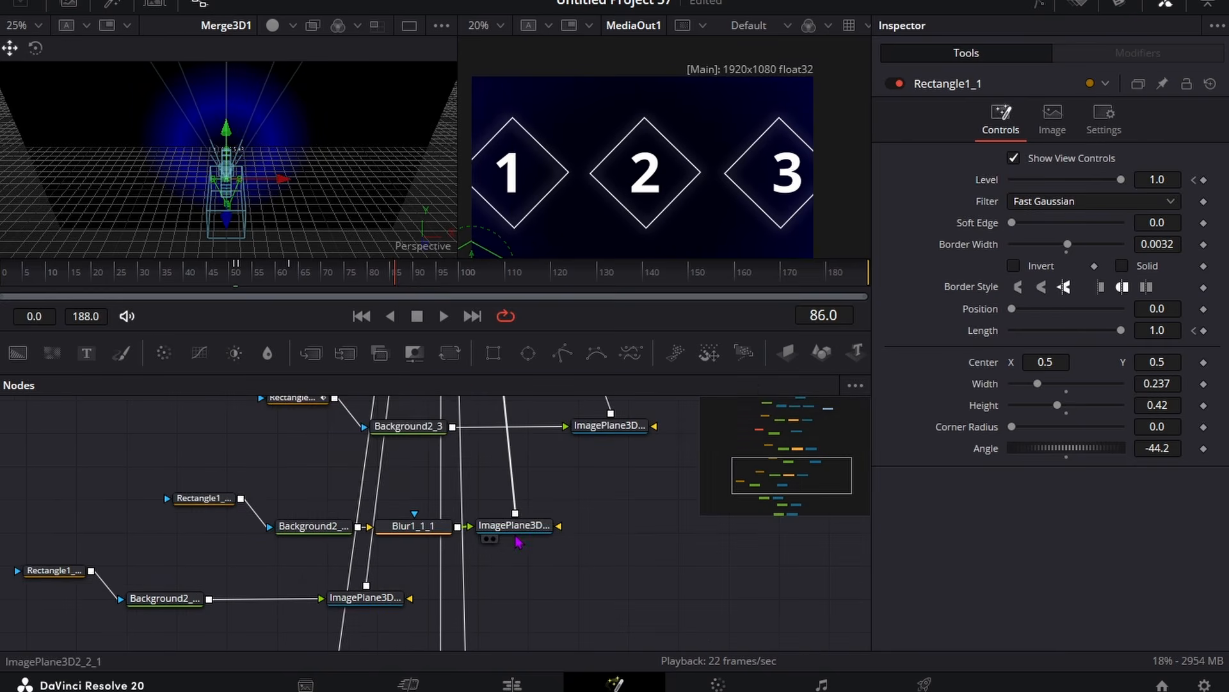
Keyframe the Length of Rectangle1_2_1_1 from 0.0 at frame 86 to 1.0 at frame 97.
click(517, 526)
click(57, 570)
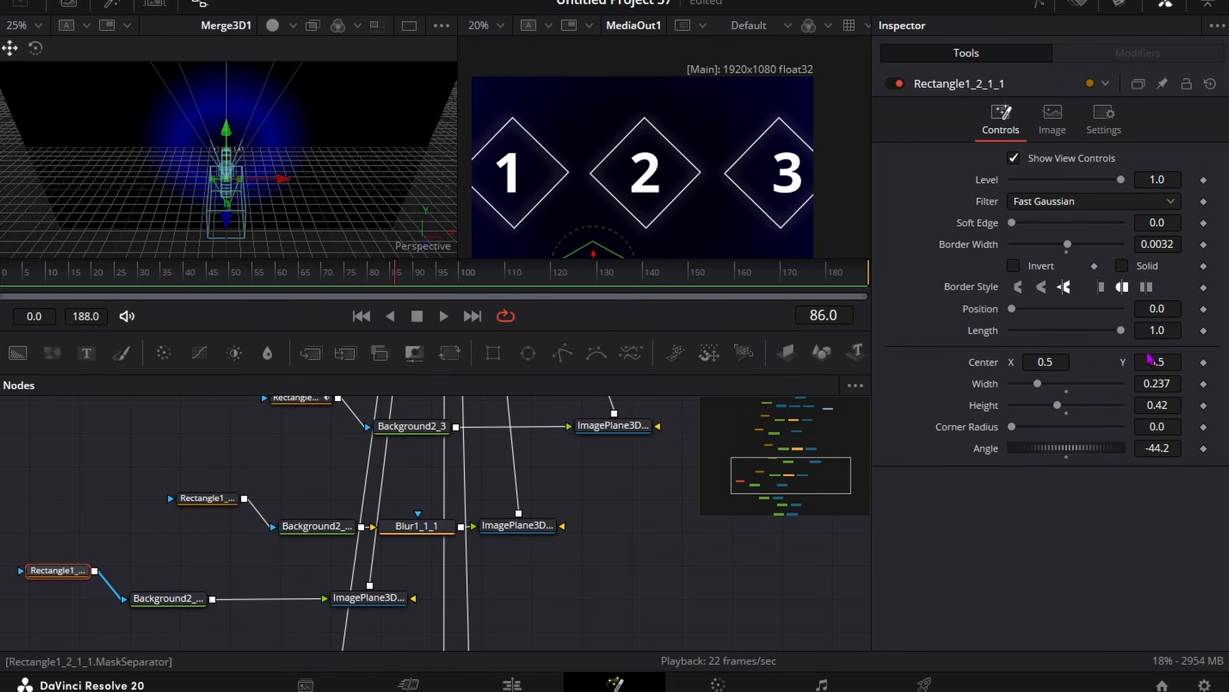
drag(1156, 335, 1204, 337)
click(1203, 330)
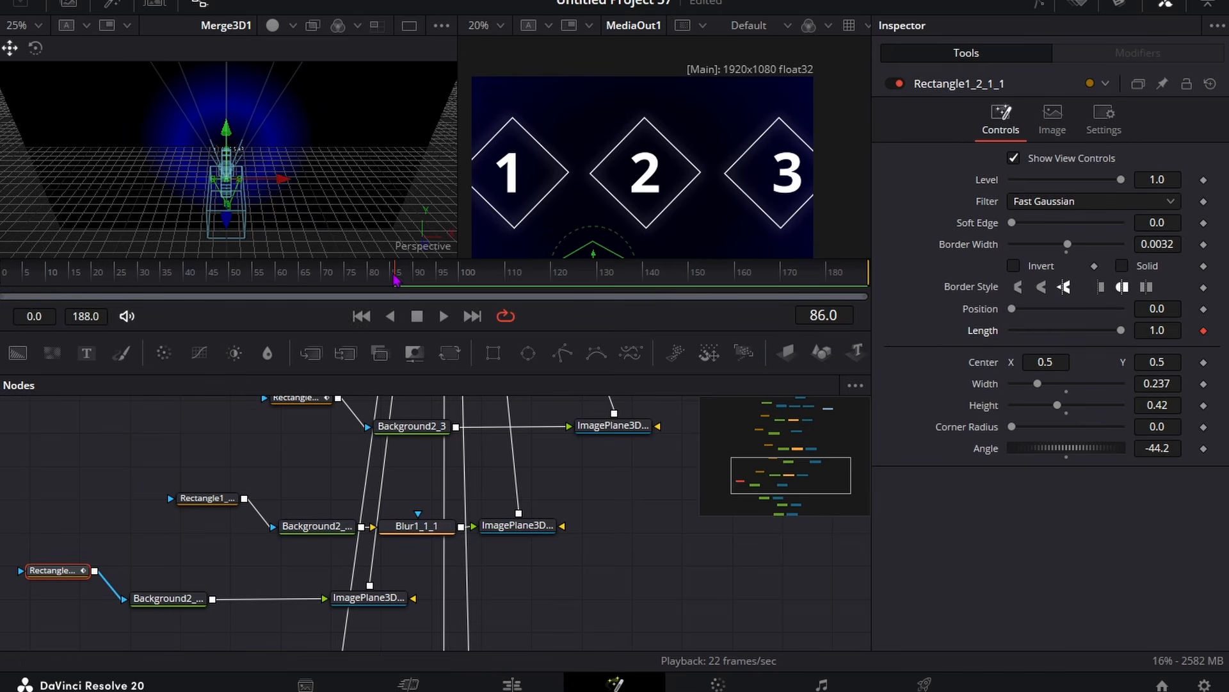
drag(395, 280, 446, 280)
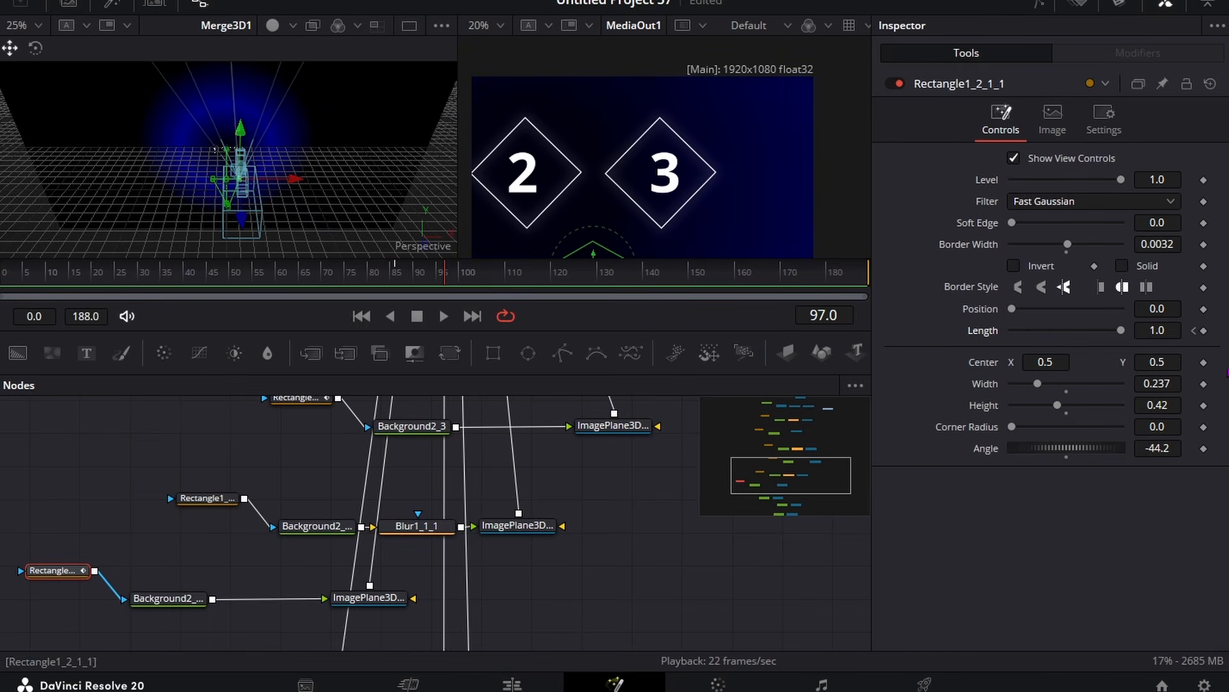
click(1194, 330)
drag(1157, 330, 1082, 330)
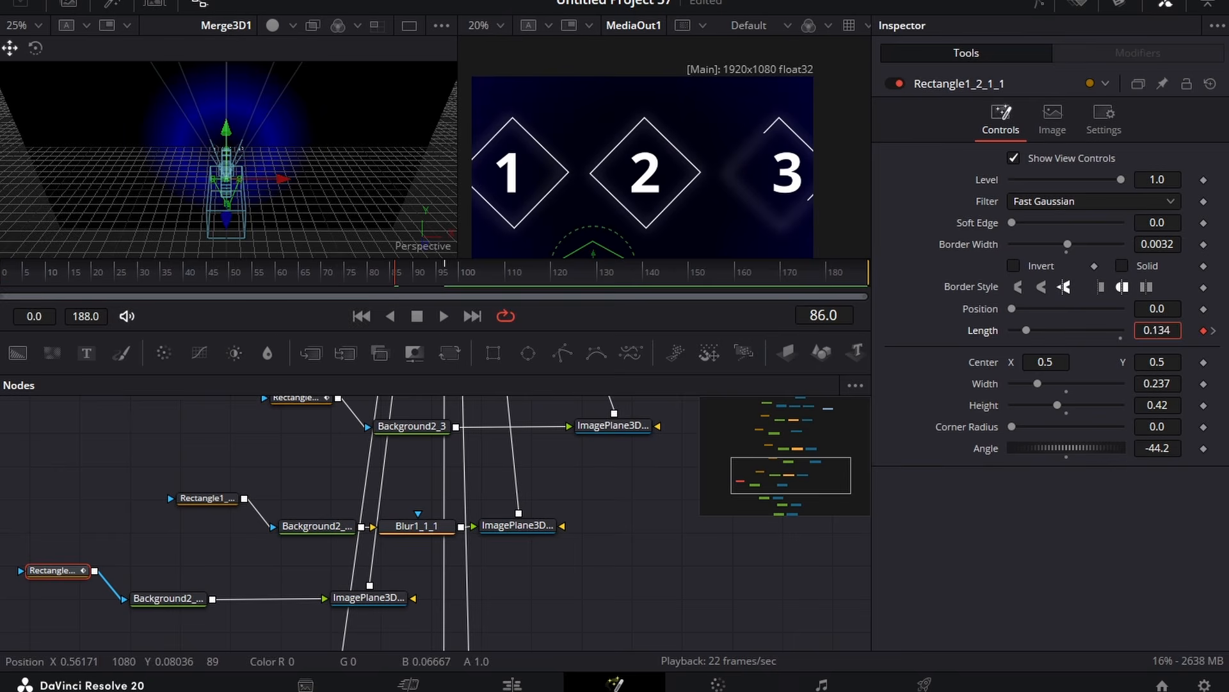
Keyframe the Level of Rectangle1_2_1_1 at 0.0 on frame 84 and 1.0 on frame 86, and play back the result.
click(1203, 180)
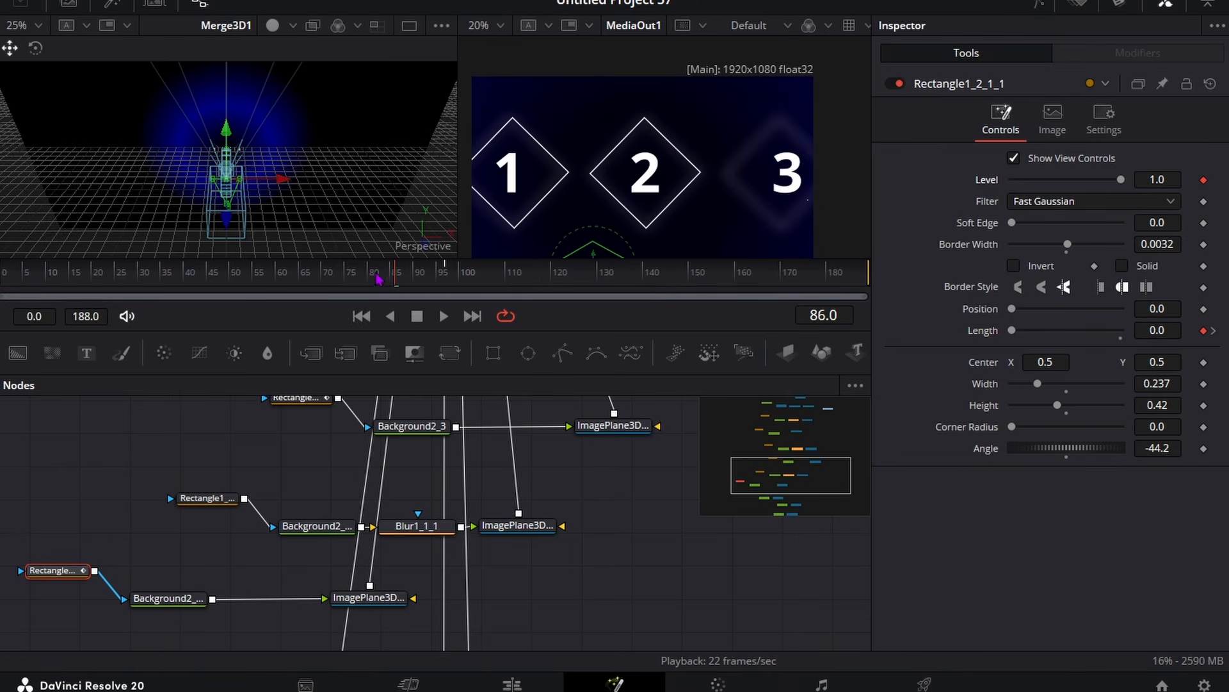
drag(405, 280, 392, 277)
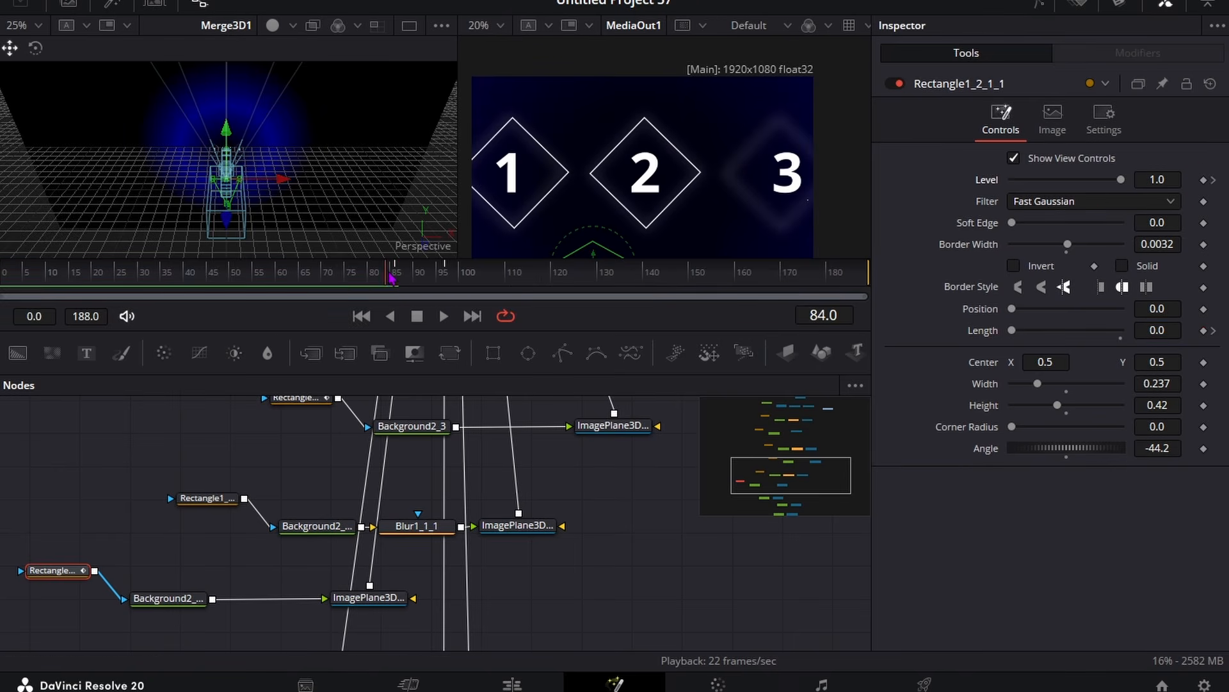
click(1204, 180)
key(ctrl+z)
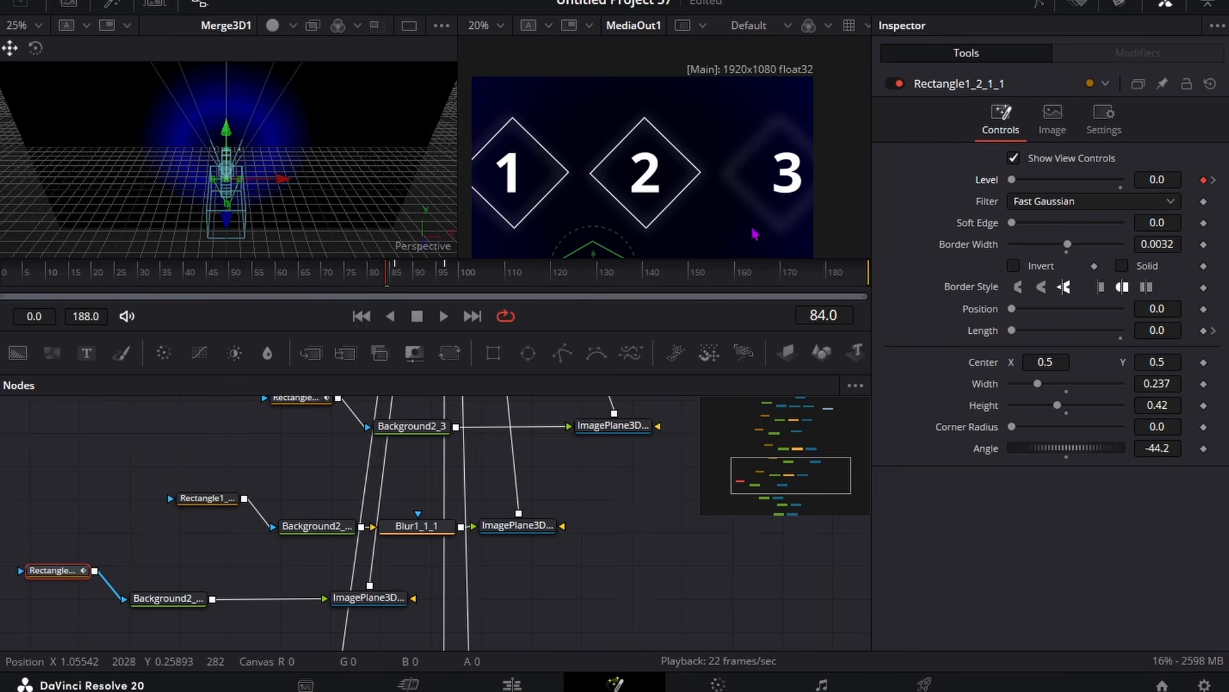
key(space)
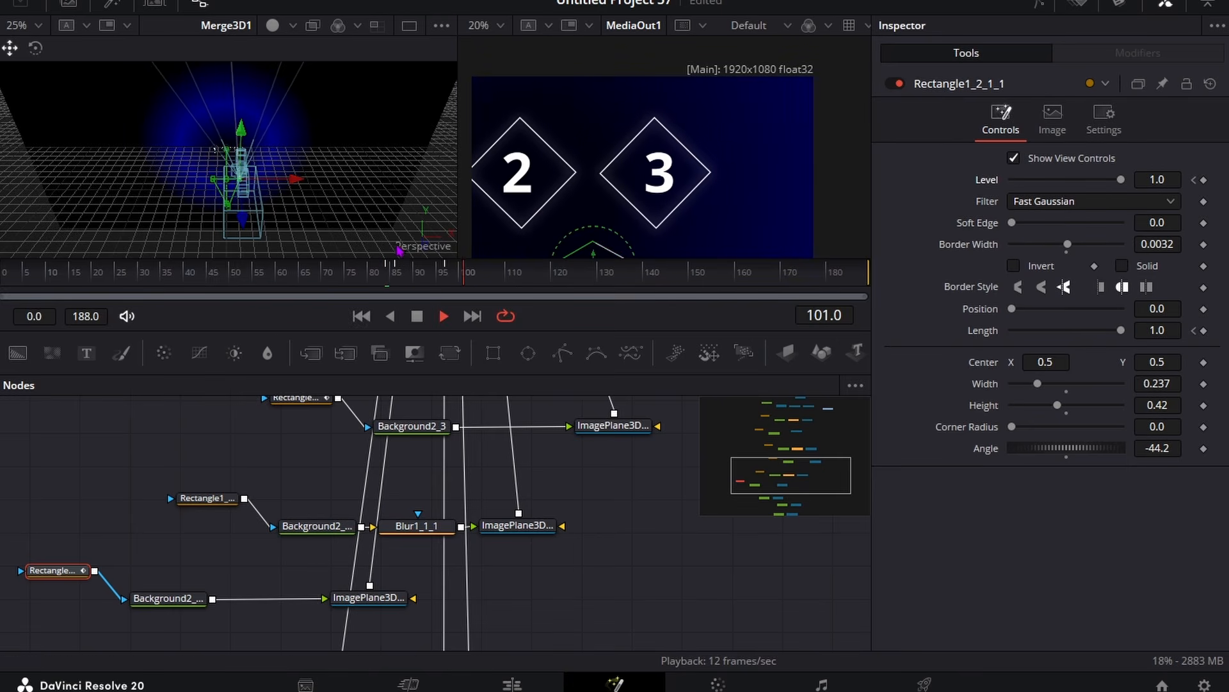
key(space)
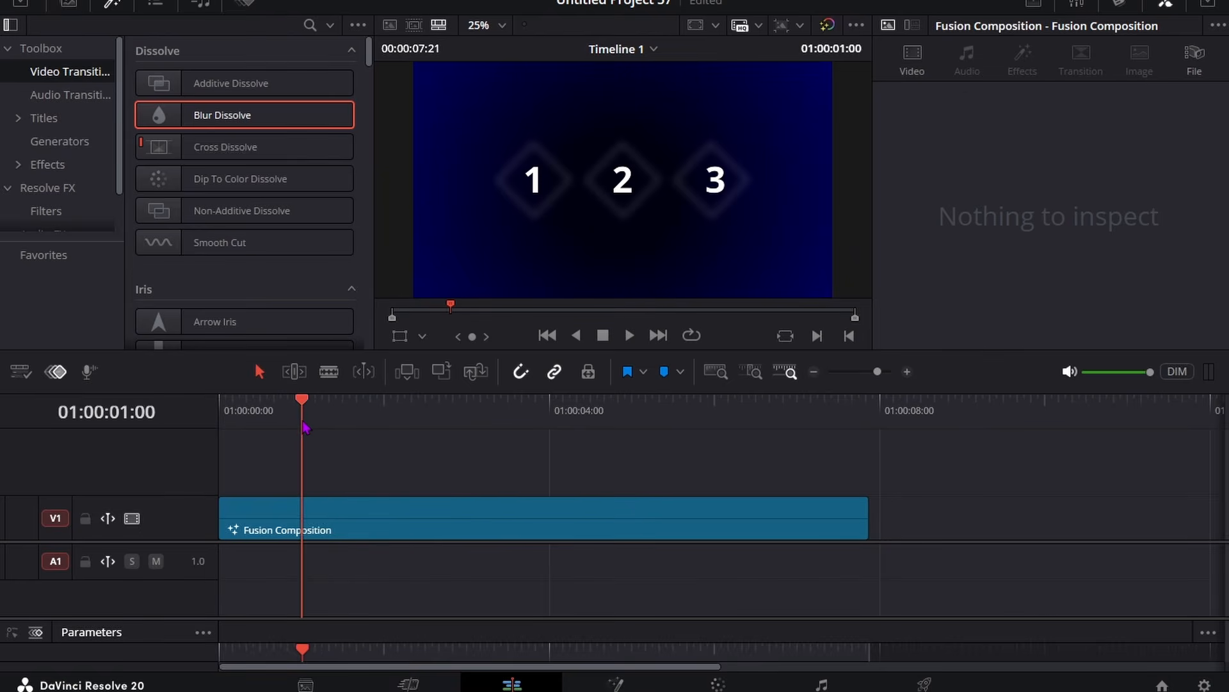
Split the Fusion Composition clip on V1 at 01:00:01:06, just before the view zooms in on number 1.
drag(302, 425, 330, 423)
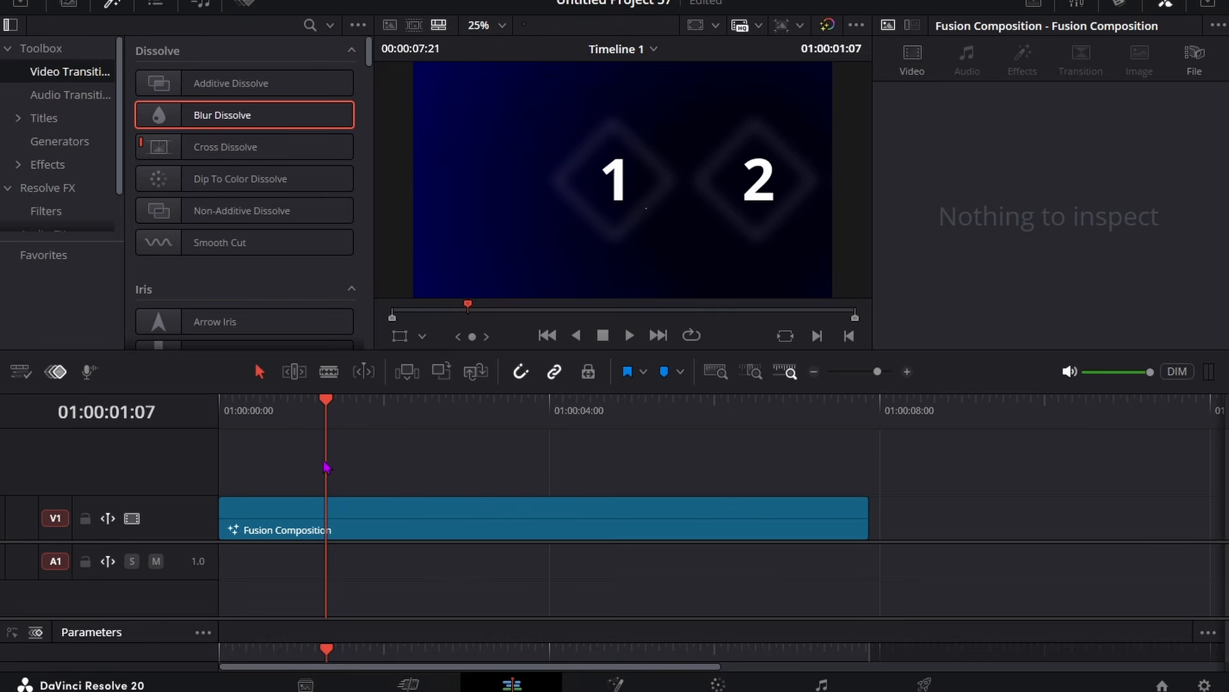
drag(325, 467, 326, 466)
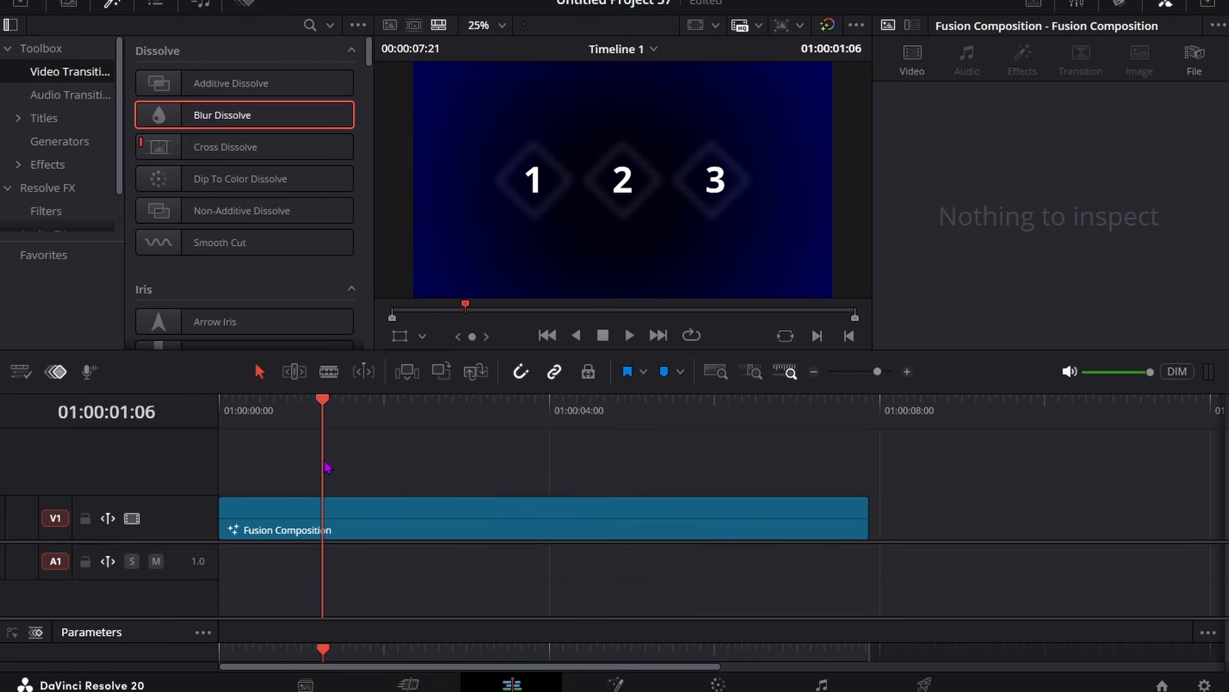
click(343, 513)
key(ctrl+b)
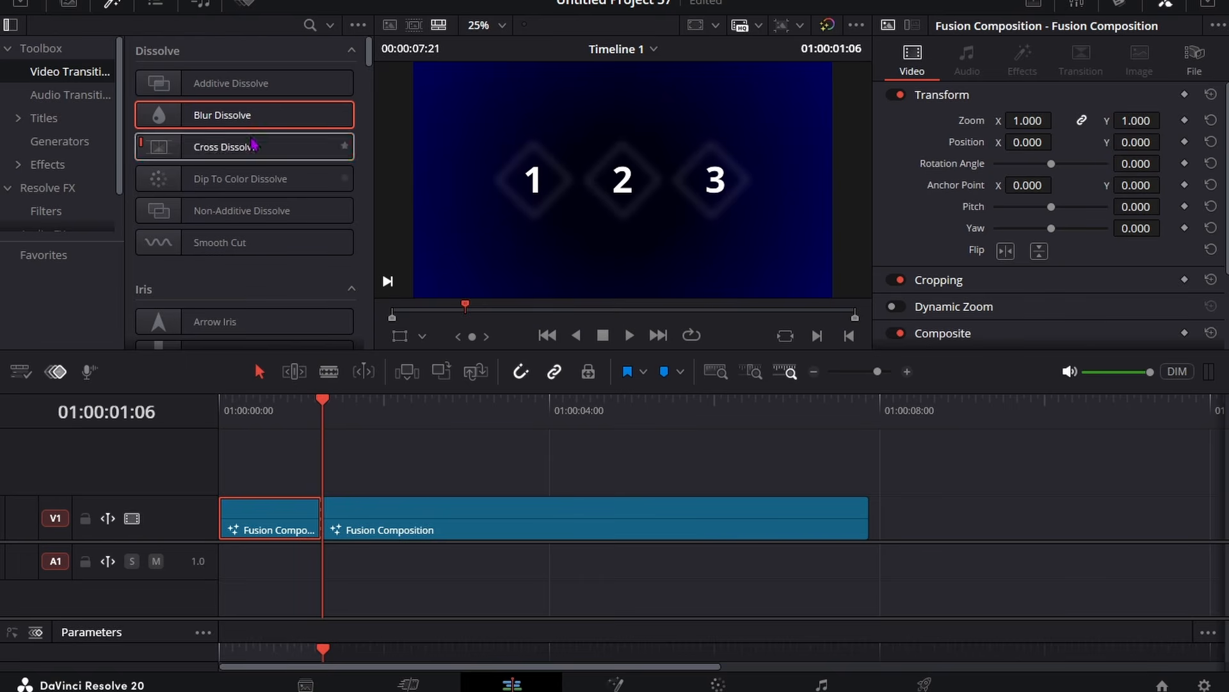
Add a Blur Dissolve transition at the first cut, shorten it to 0.5 seconds, and play it back.
drag(249, 123, 332, 516)
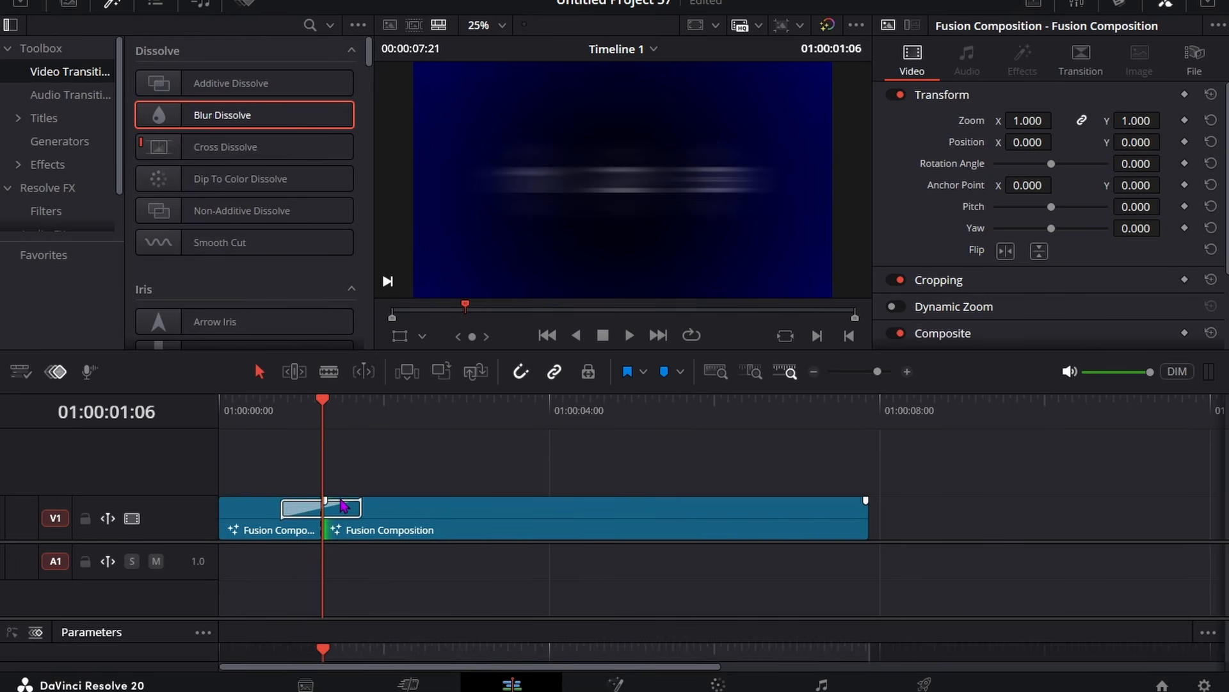
click(343, 506)
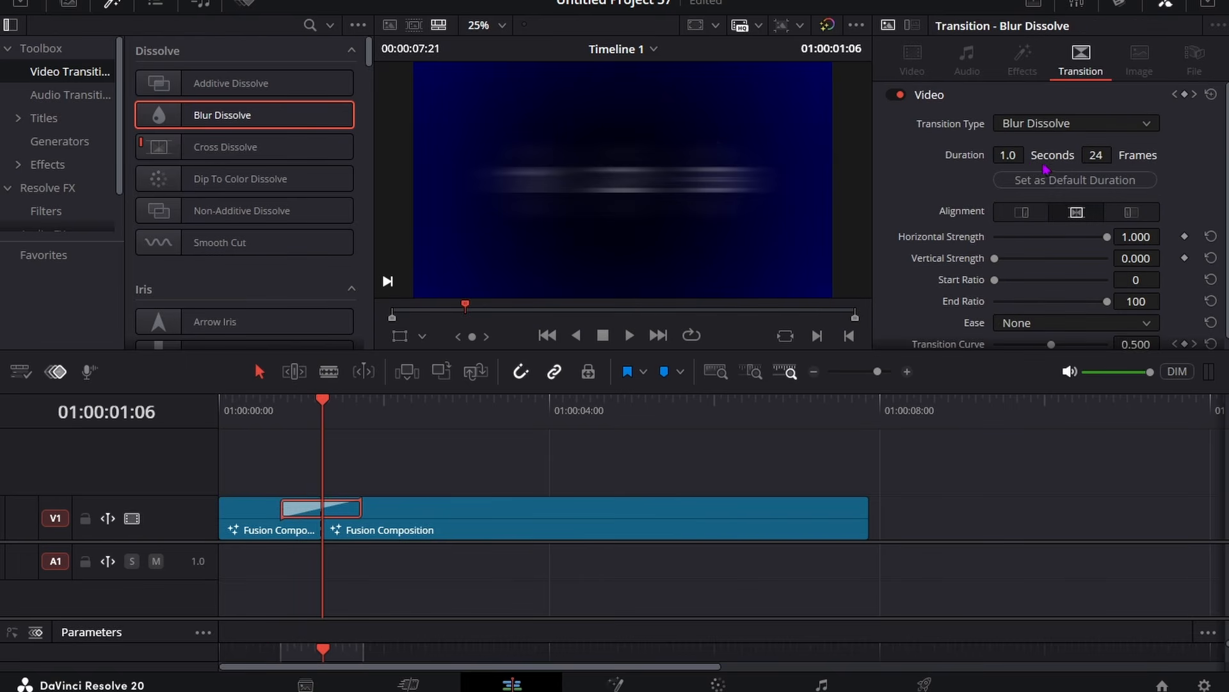
mouse_move(1008, 155)
mouse_down()
mouse_move(973, 154)
mouse_move(1024, 155)
mouse_up()
click(257, 434)
key(space)
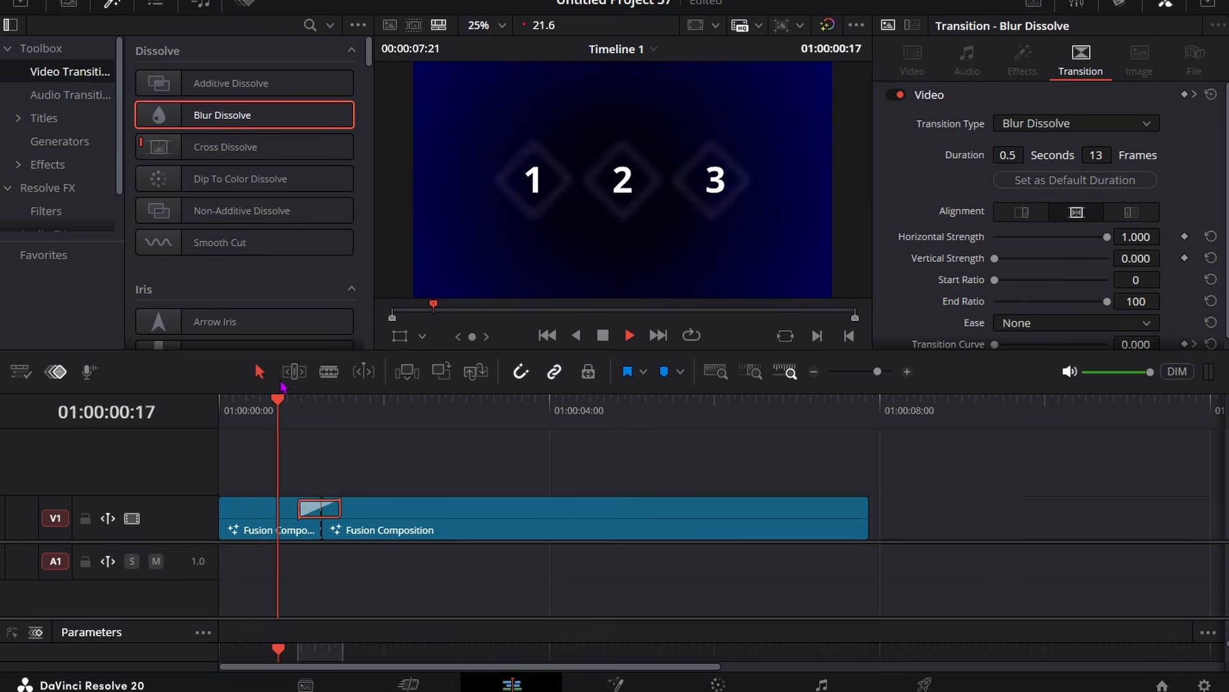
Split the second Fusion Composition clip at 01:00:04:17, near the end of the close-up of numbers 2 and 3.
click(588, 513)
key(space)
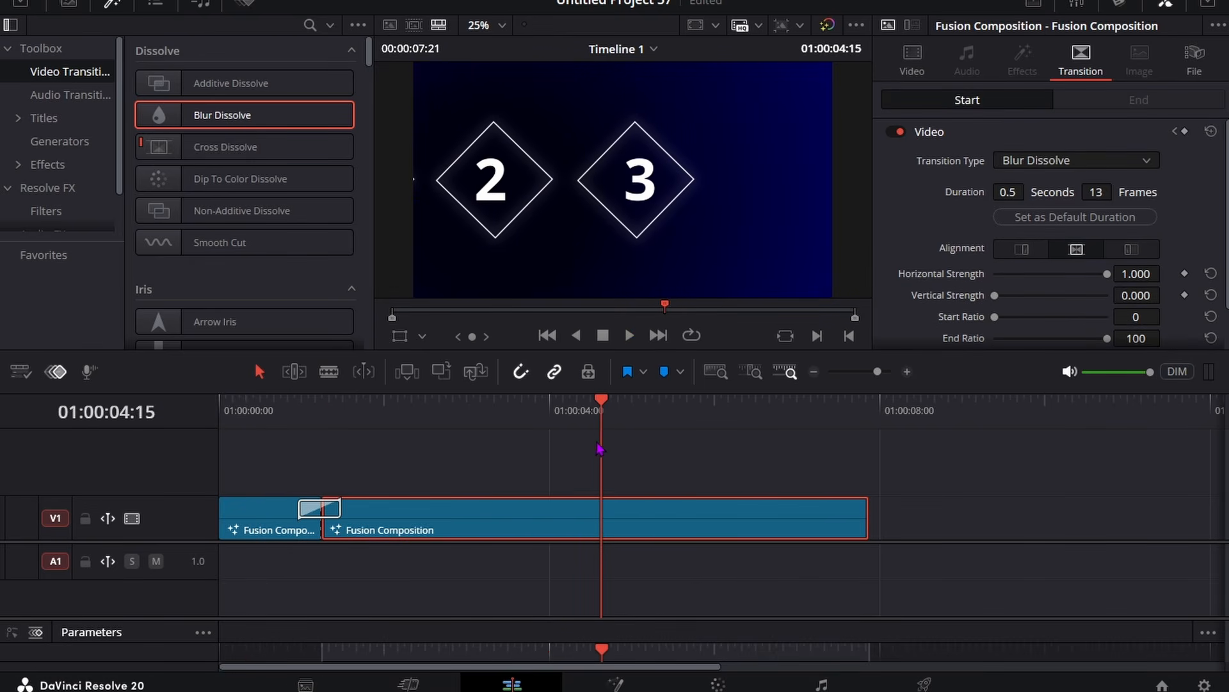
drag(602, 446, 613, 441)
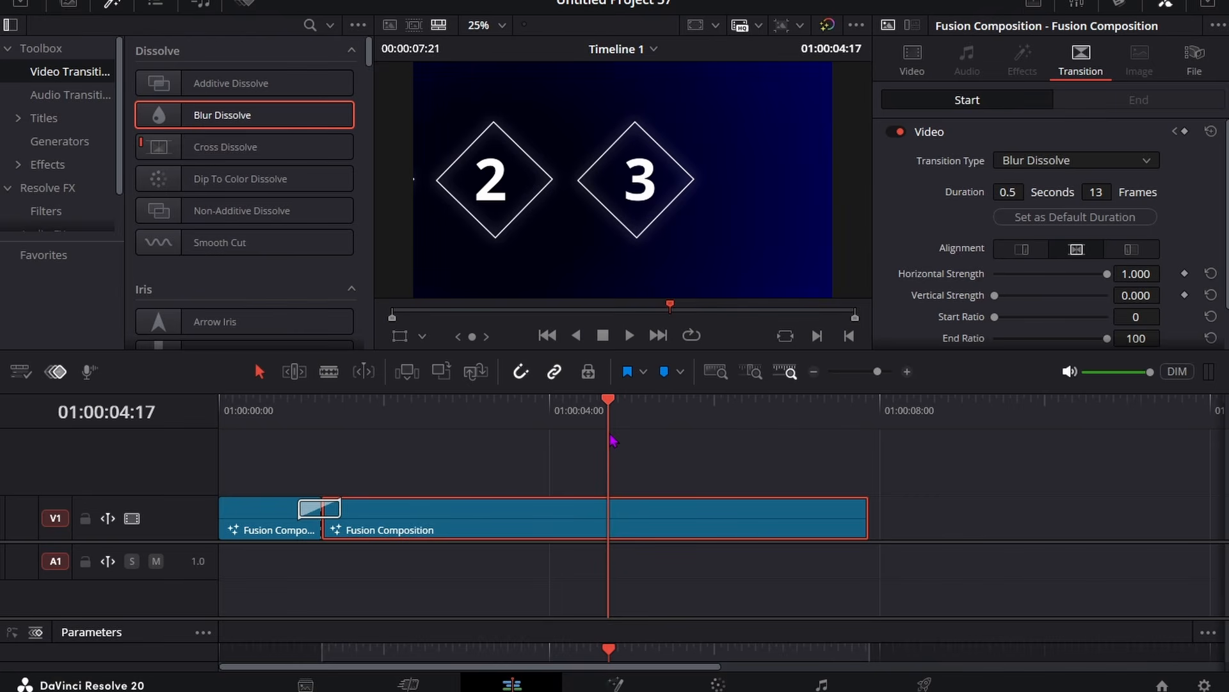
key(ctrl+b)
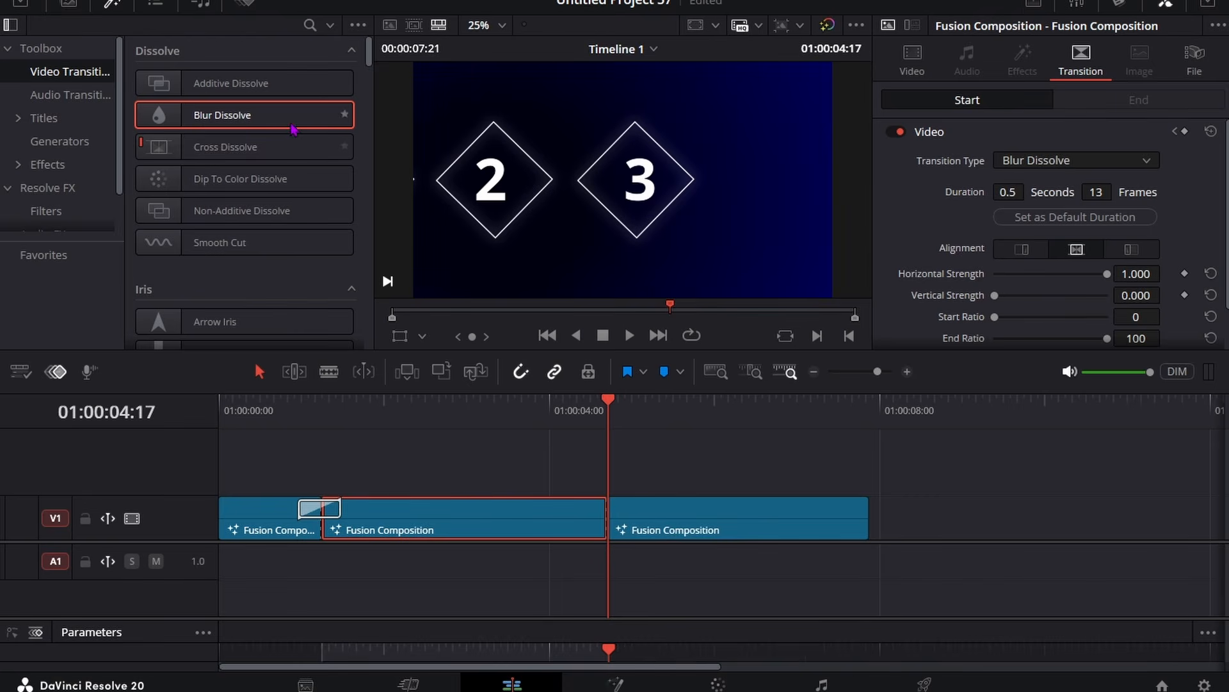
Add a Blur Dissolve transition at the second cut, shorten it to 0.4 seconds, and play it back.
drag(253, 128, 618, 504)
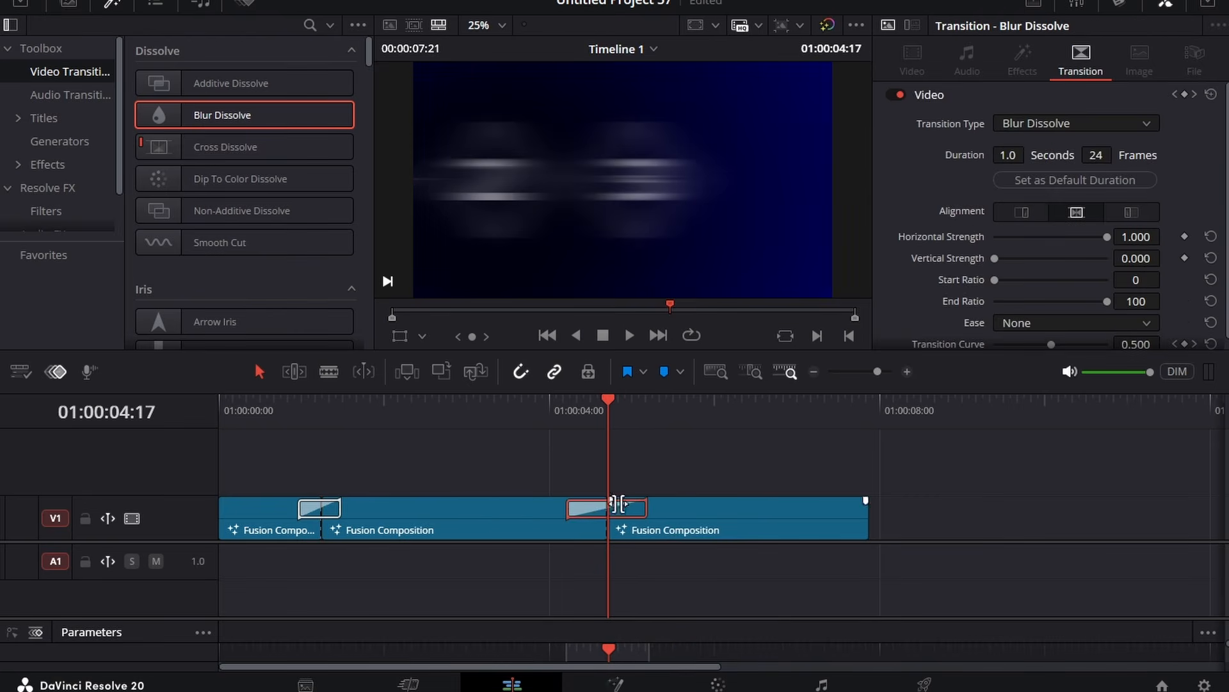
drag(1010, 155, 983, 155)
click(548, 416)
key(space)
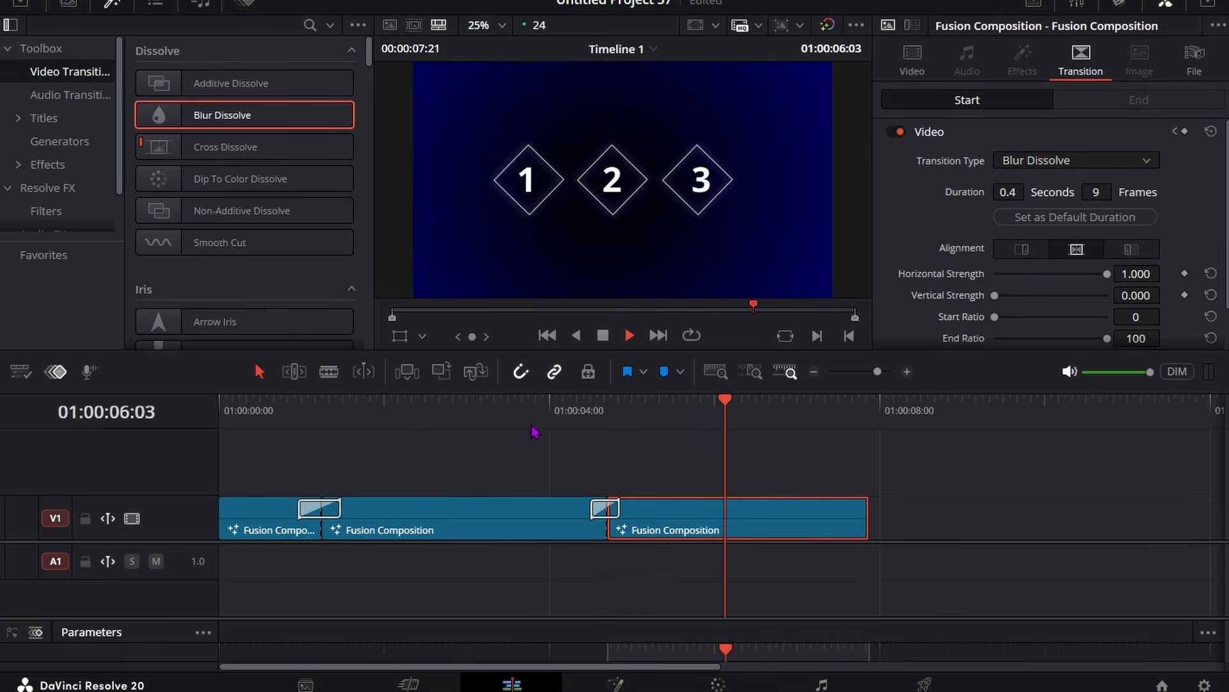
Play the timeline from the start, split the last clip at 01:00:05:18, and delete the part after the cut.
key(Home)
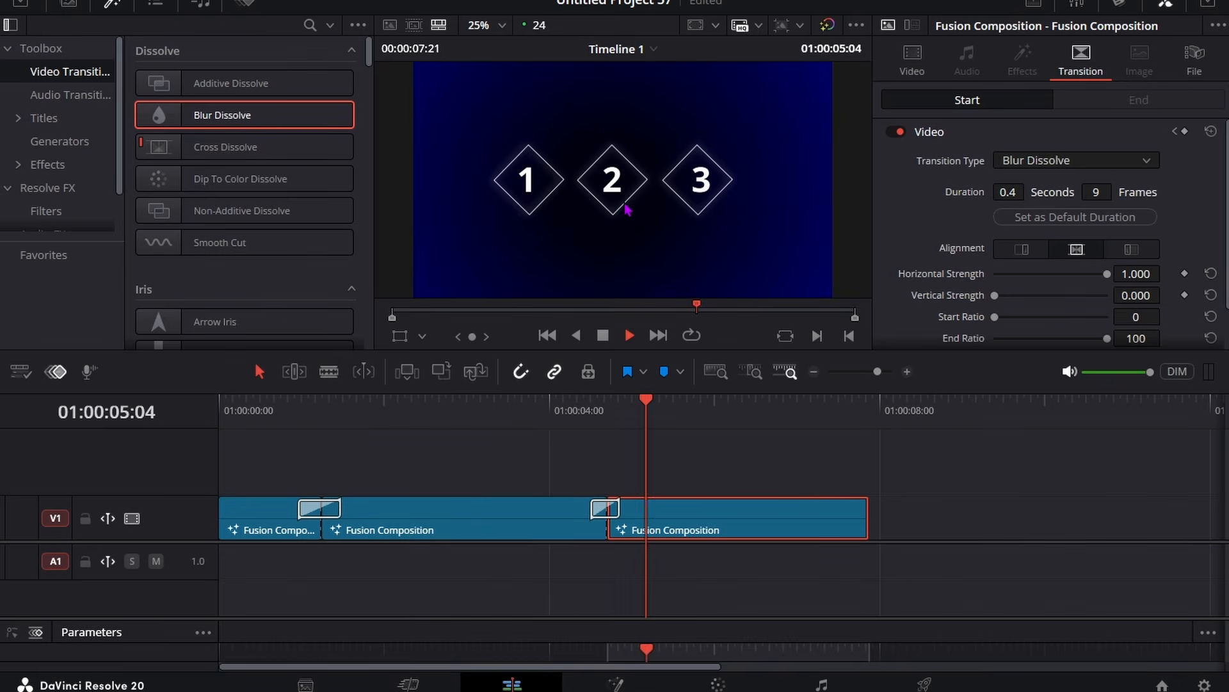
key(space)
key(ctrl+b)
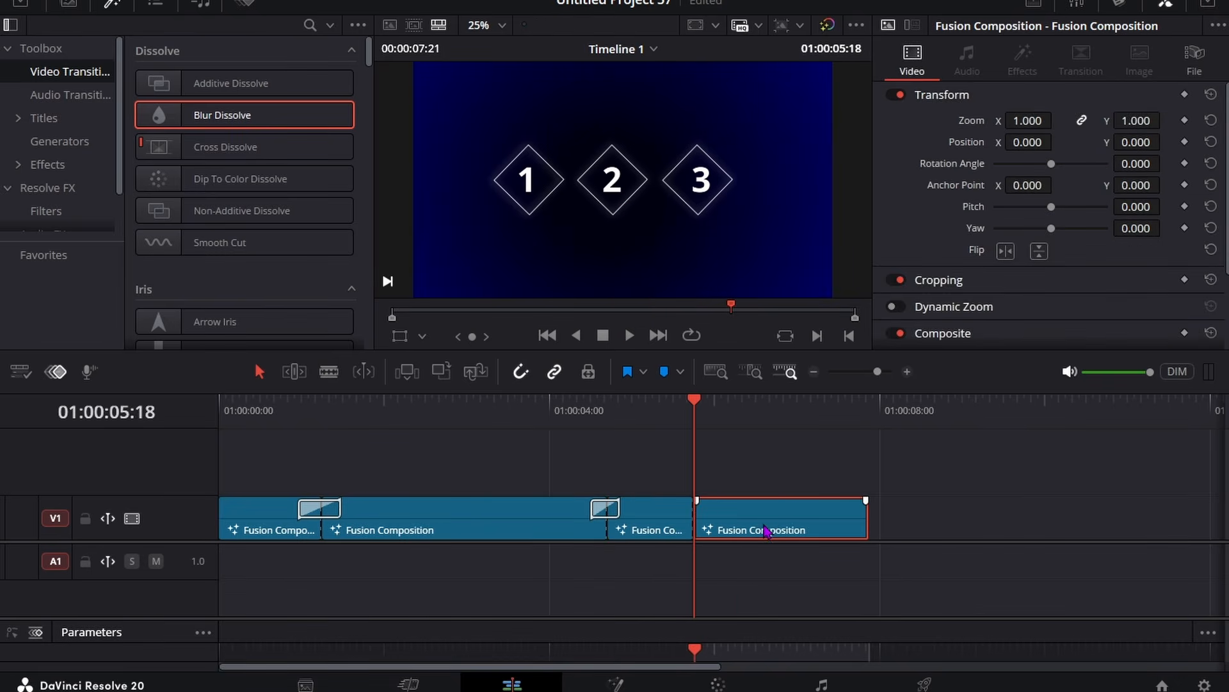
key(BackSpace)
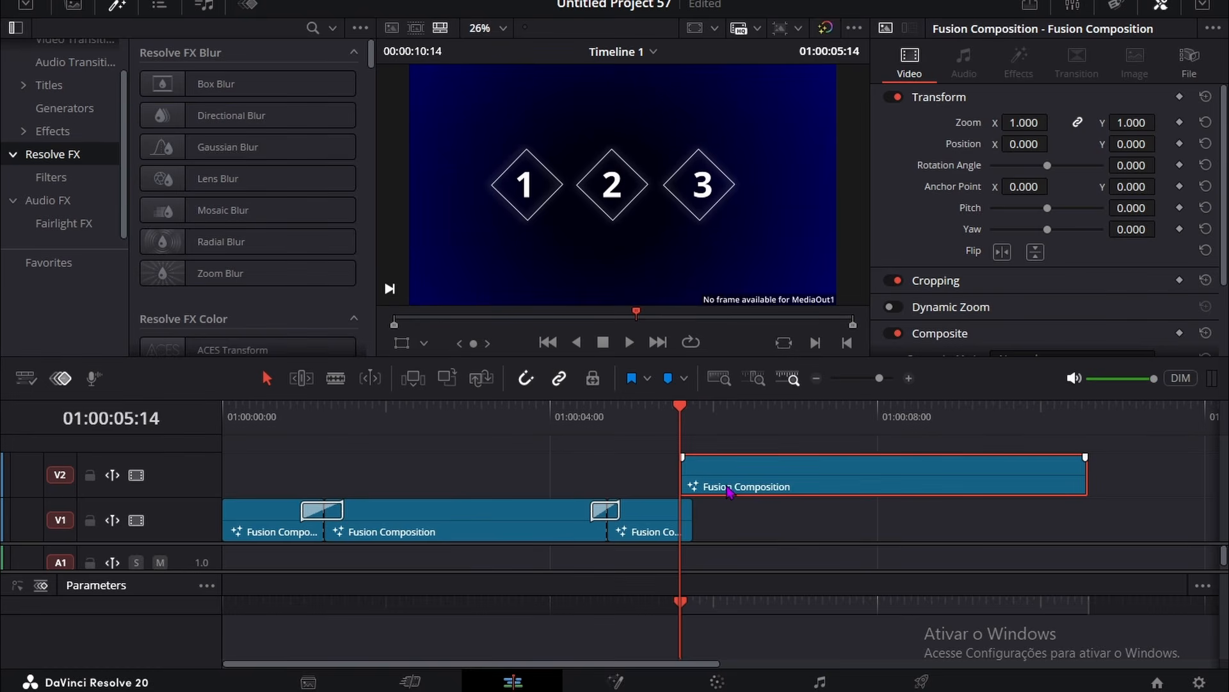
Open the overlay composition in Fusion and add a Transform node after the Background1 node.
click(622, 682)
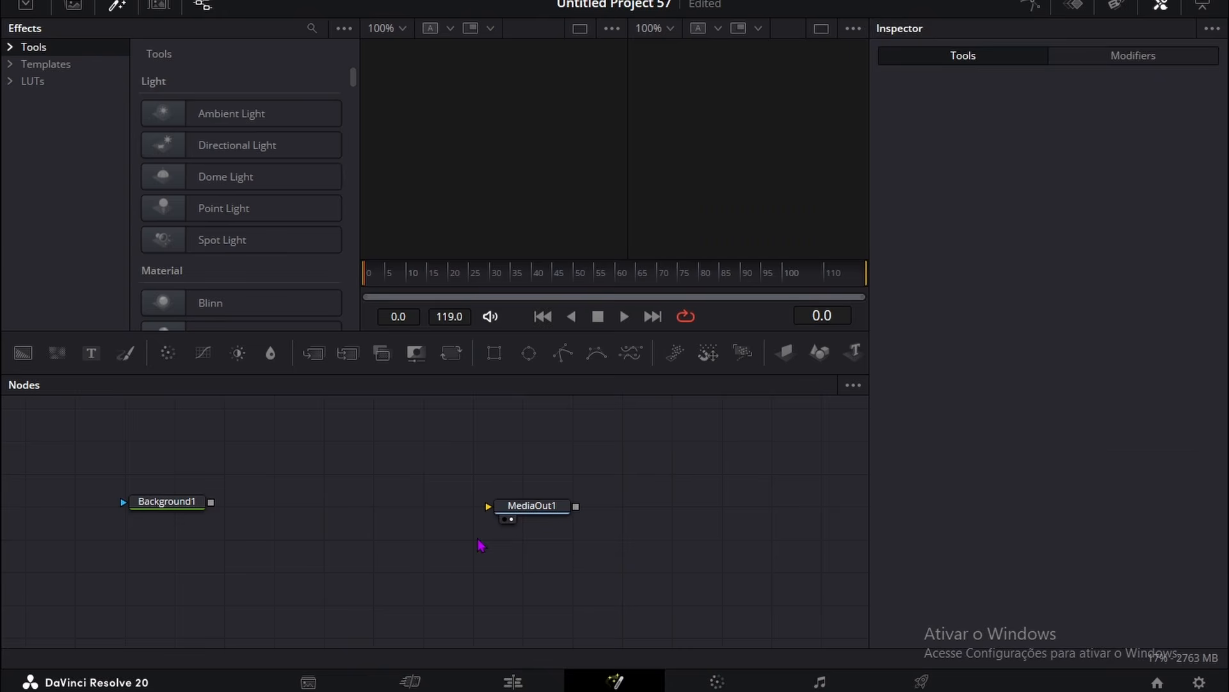
drag(185, 516, 149, 517)
key(shift+space)
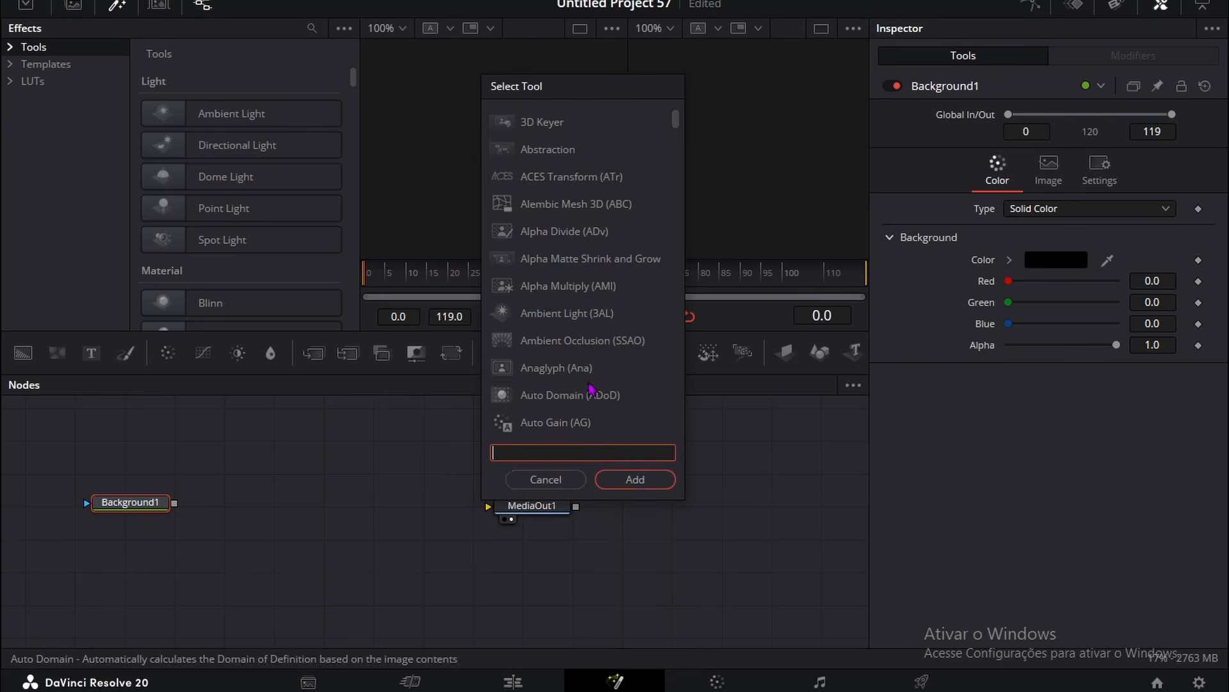
text(Transform)
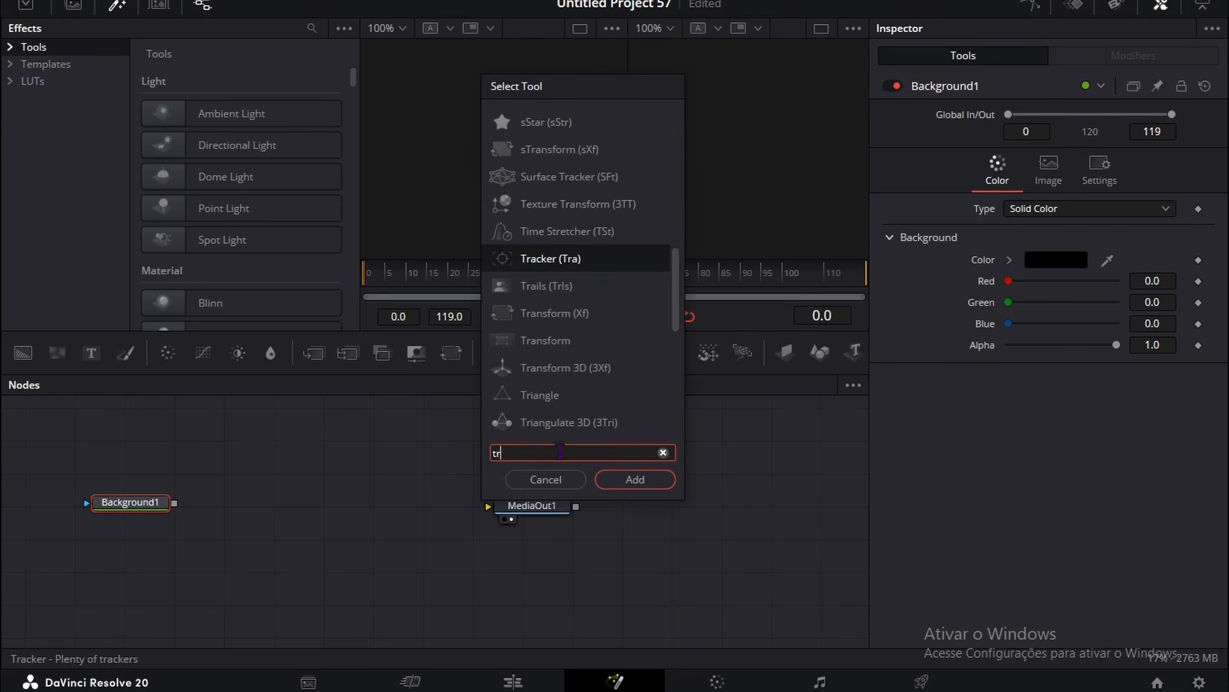
click(635, 481)
drag(246, 502, 269, 508)
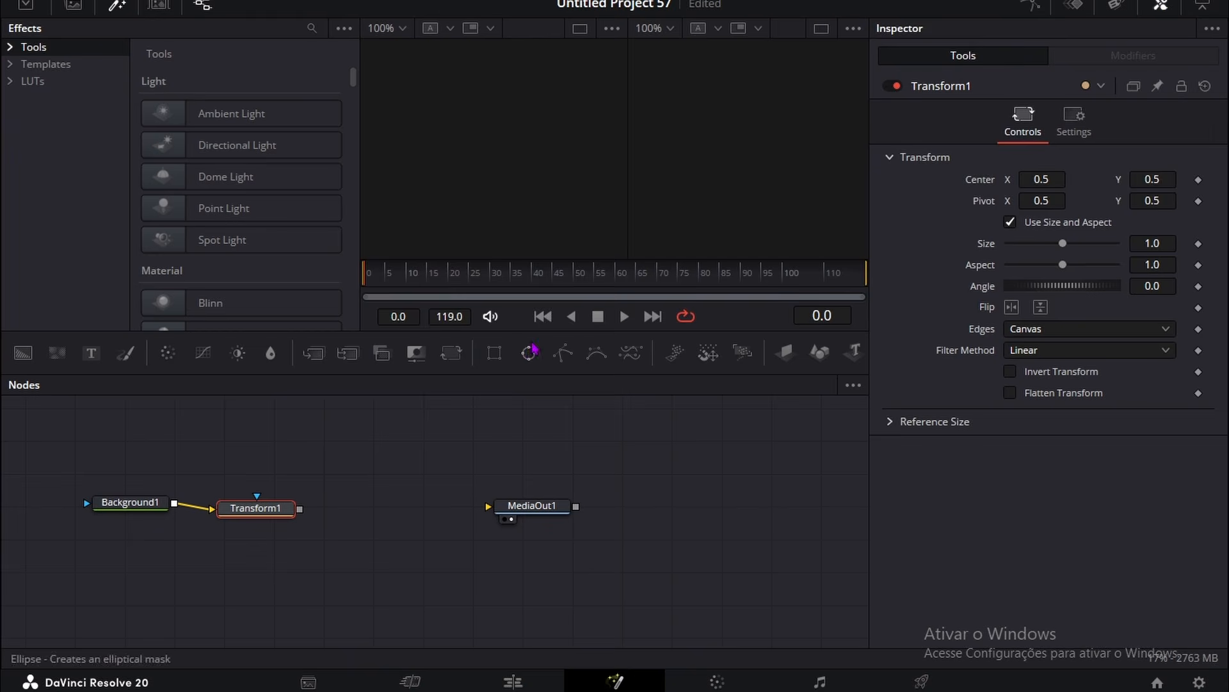
Add a MultiMerge node after Transform1 and connect its output to MediaOut1.
click(1161, 5)
click(456, 353)
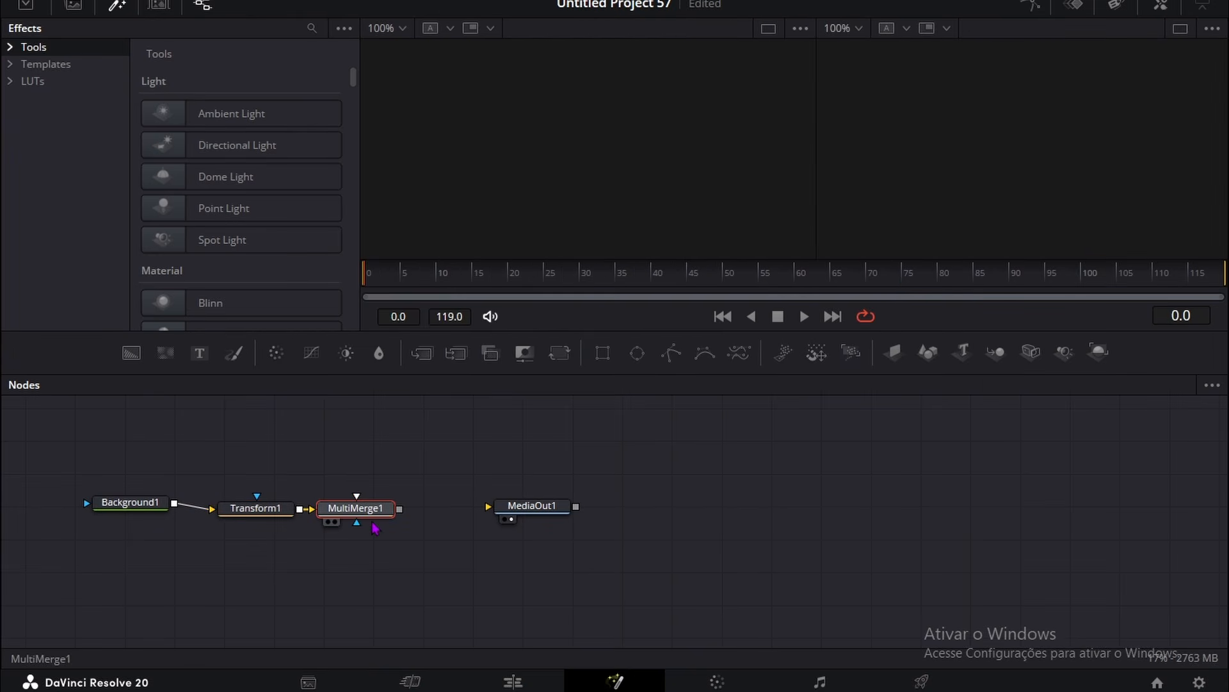
drag(399, 509, 507, 514)
Set the color type of the Background1 node to Four Corner.
click(128, 509)
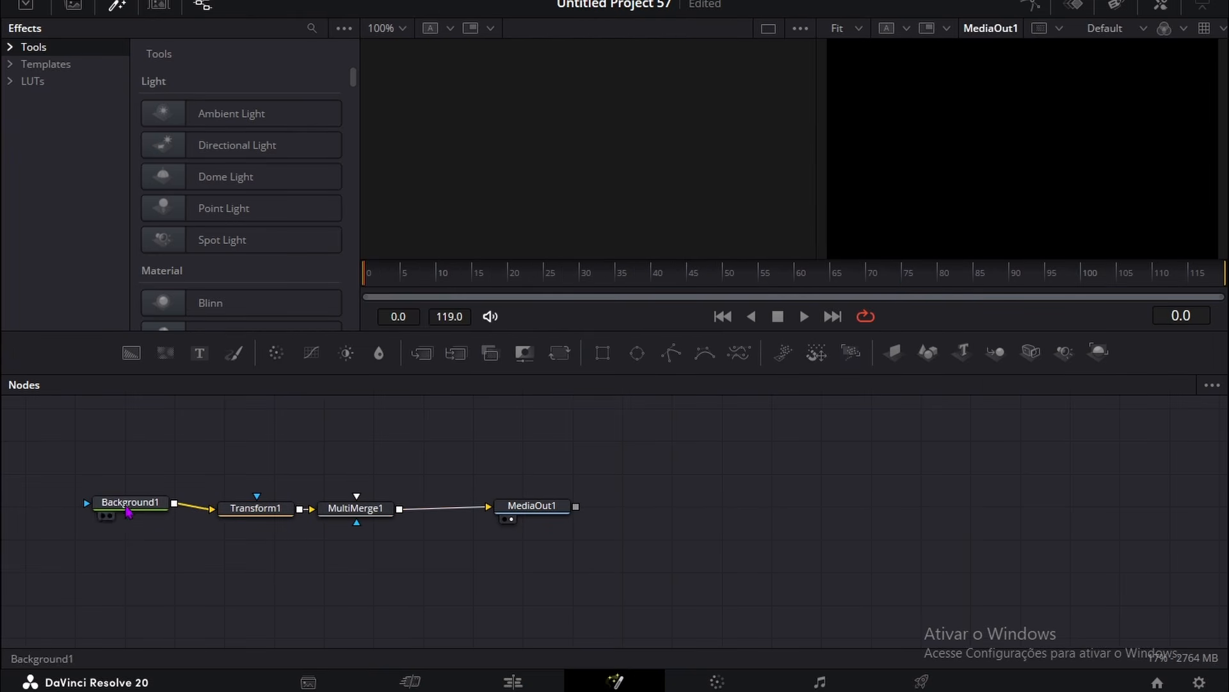
drag(128, 509, 130, 509)
click(1161, 5)
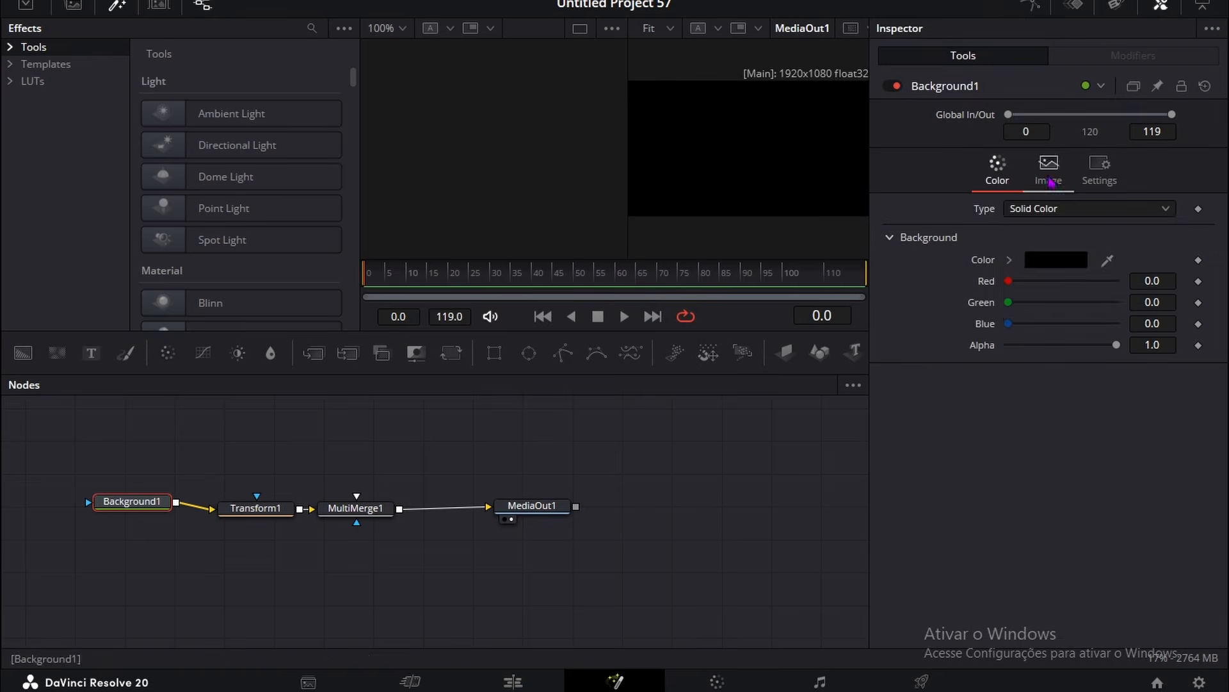
click(1039, 209)
click(1033, 309)
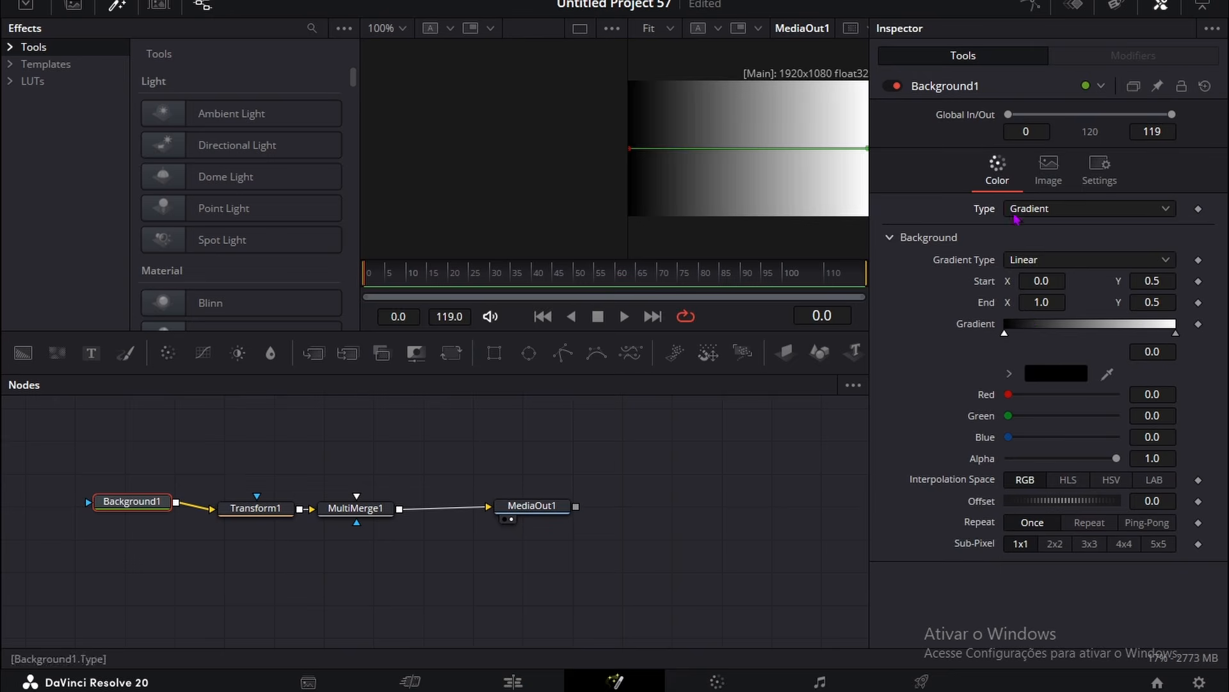
click(1050, 209)
click(1042, 288)
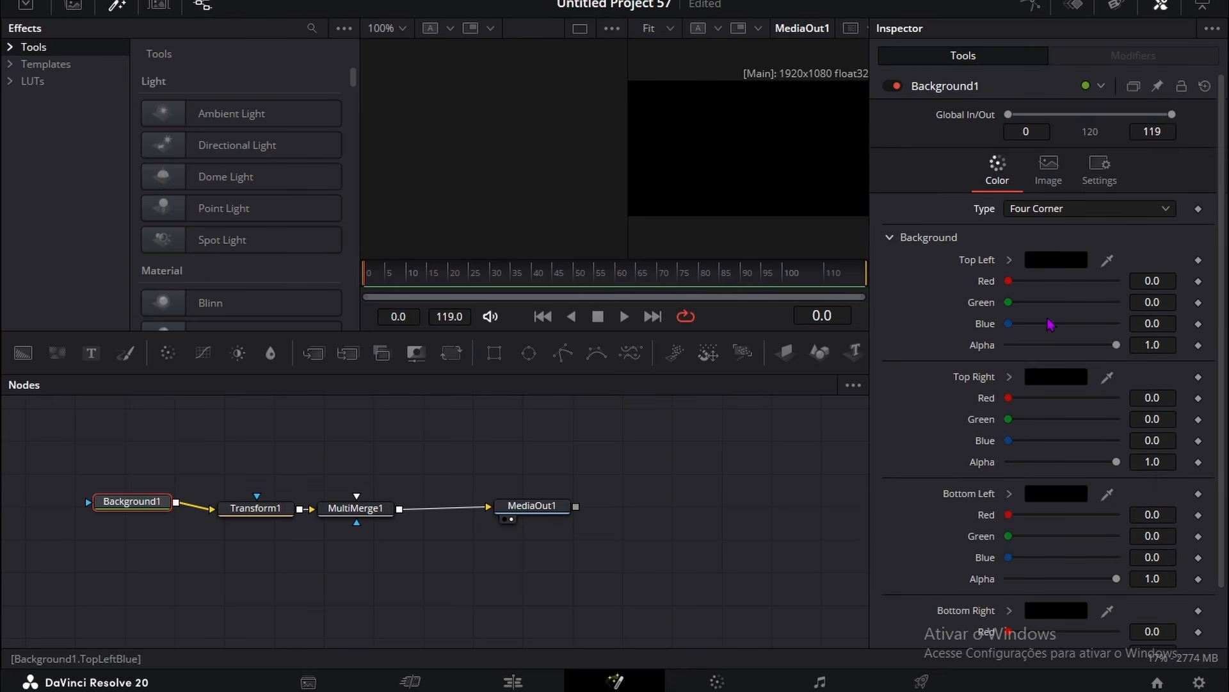
Set Background1's top-right corner color to a very dark blue, #00003d.
click(1046, 380)
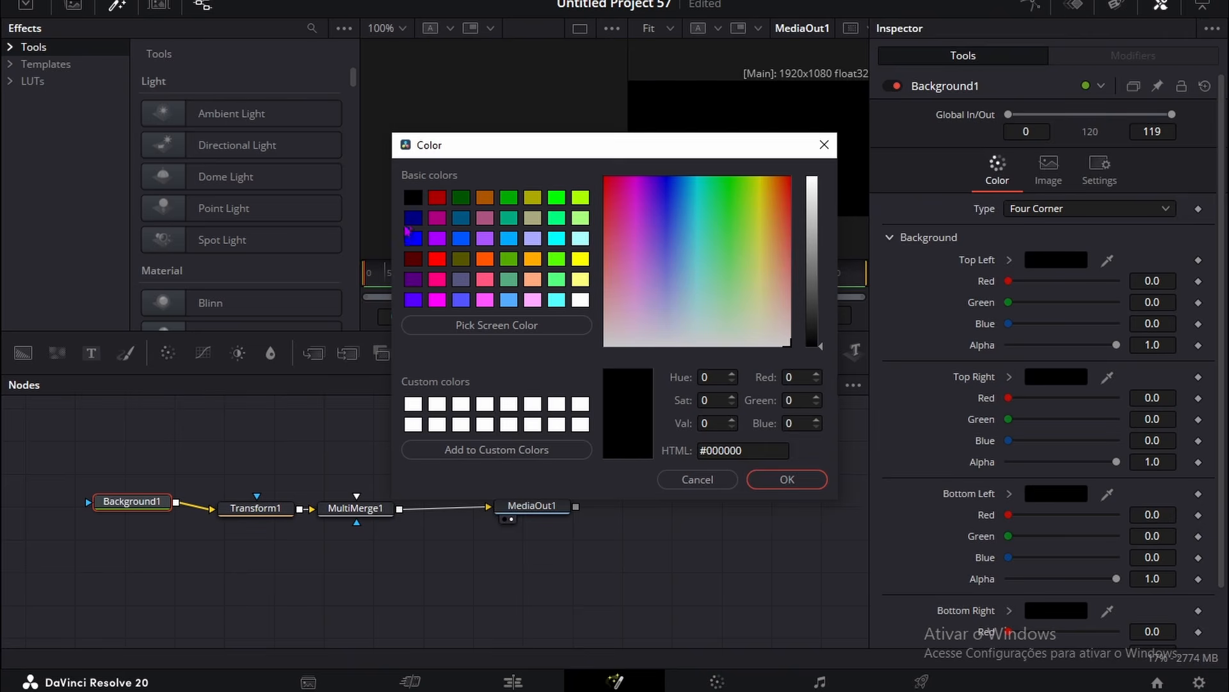
click(411, 221)
drag(636, 157, 532, 191)
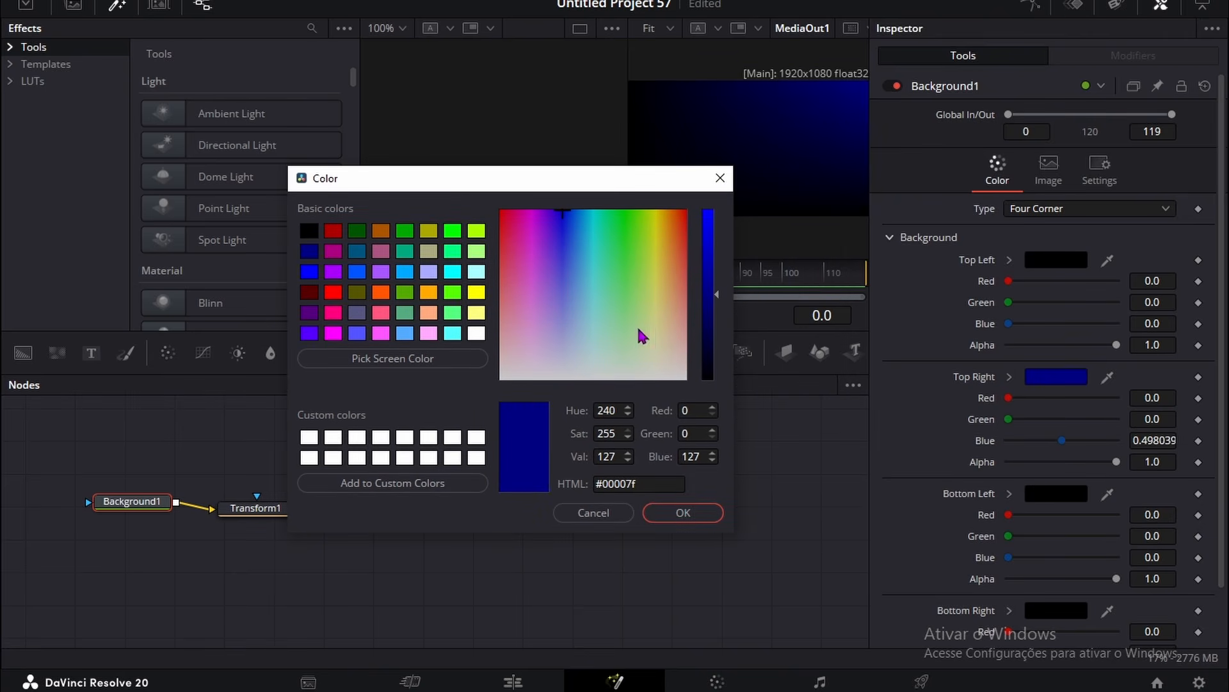
drag(714, 303, 725, 340)
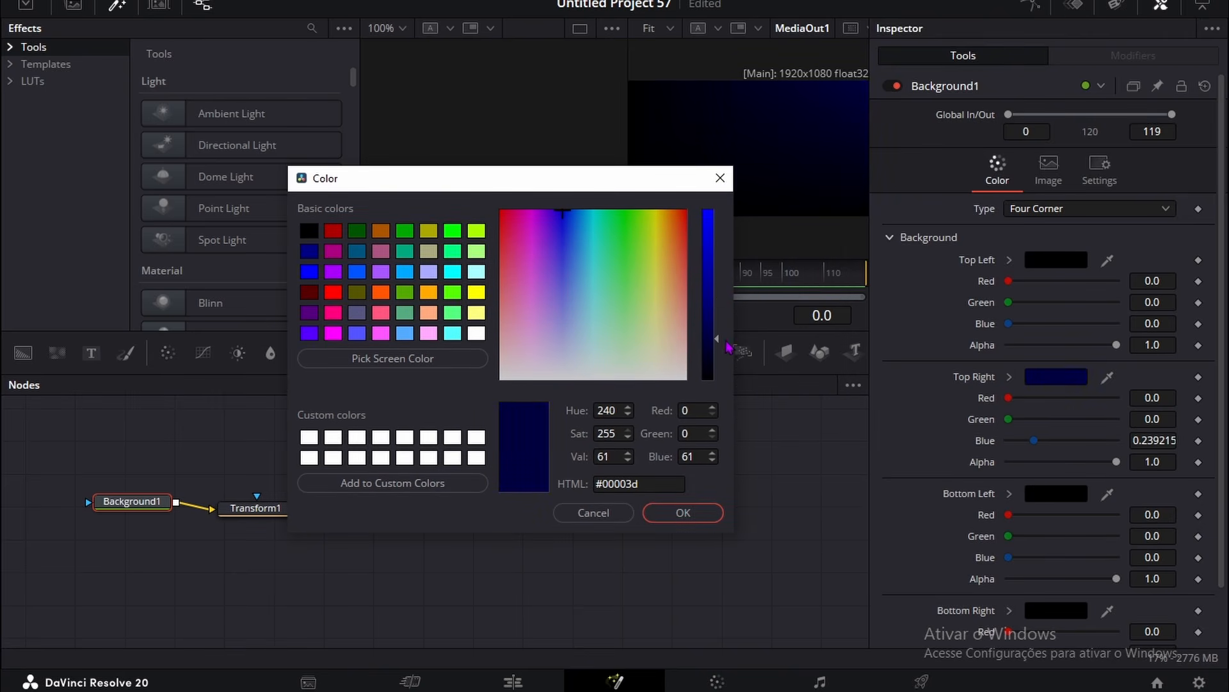
click(711, 507)
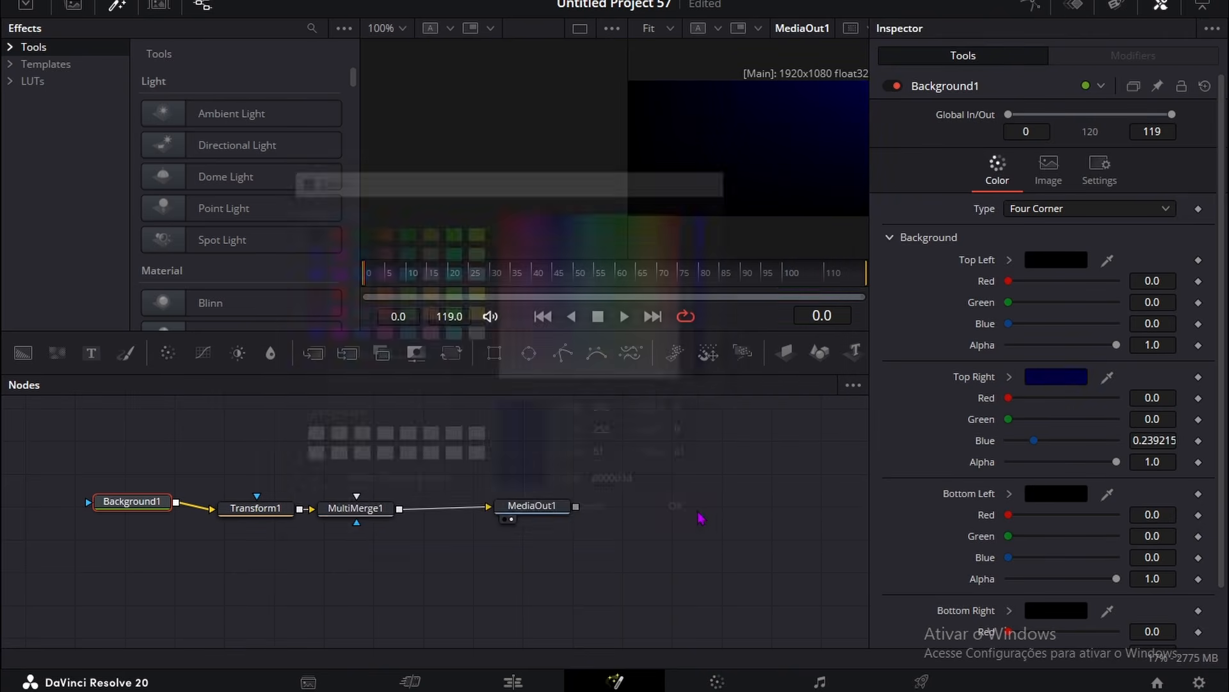
Set Background1's bottom-left corner color to a dark blue, #000056.
click(1056, 496)
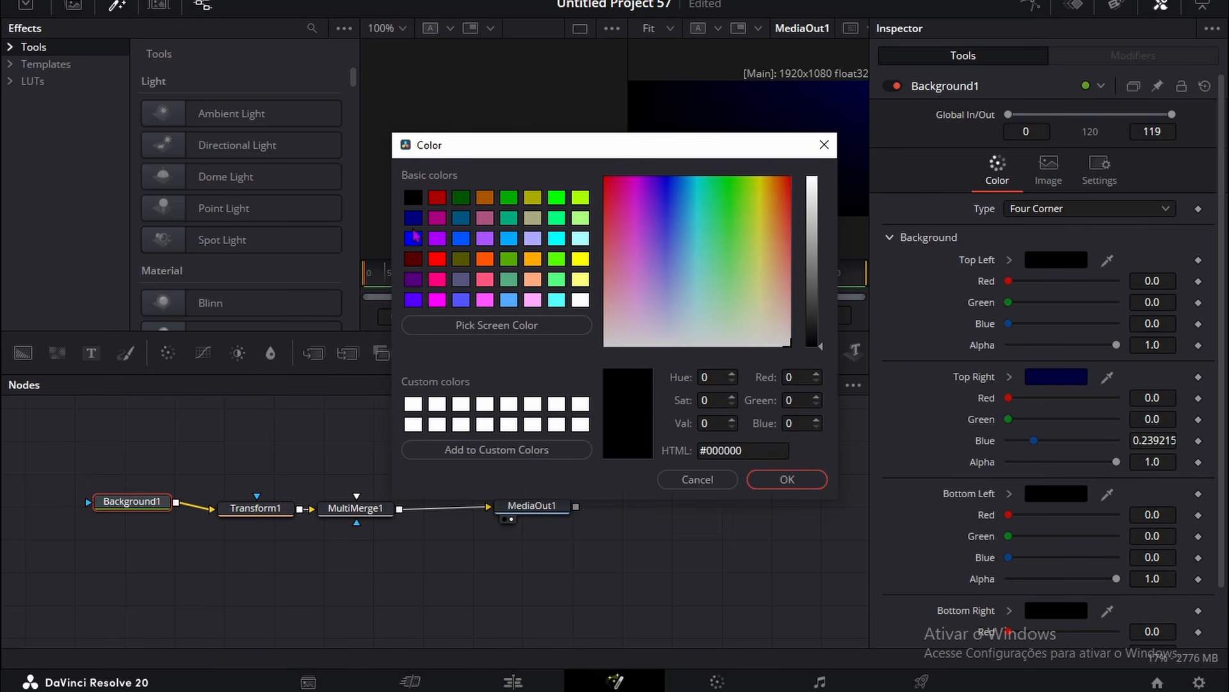
click(413, 219)
drag(818, 264, 816, 333)
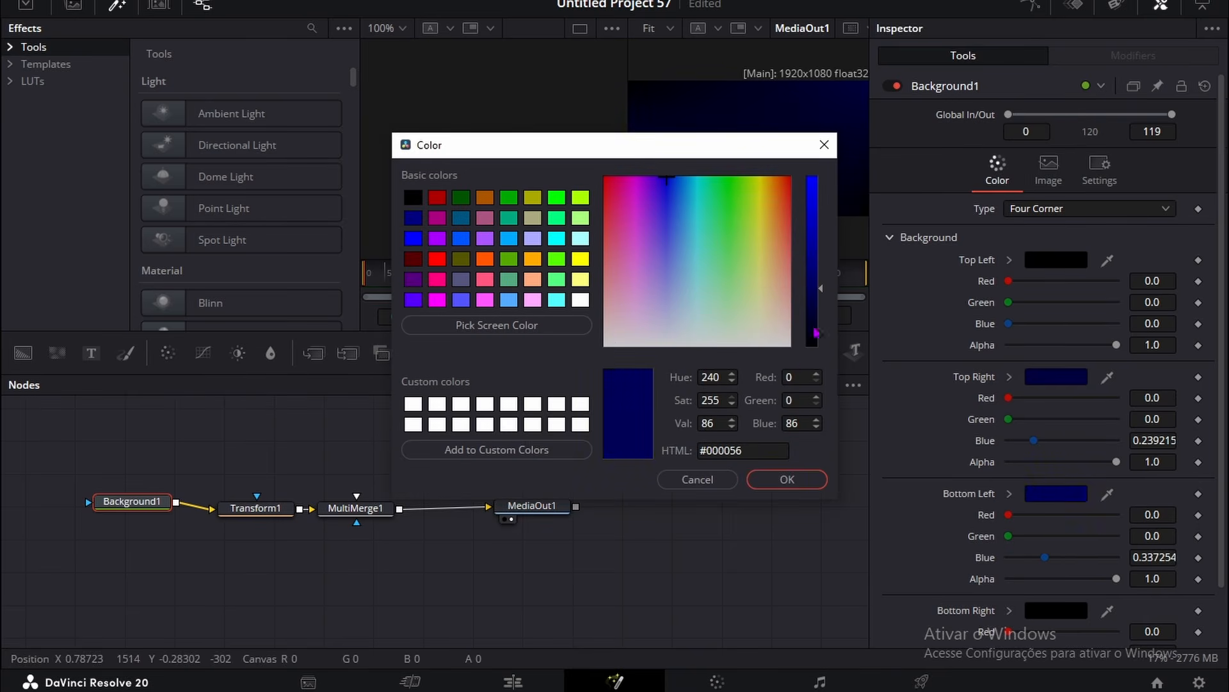
click(805, 487)
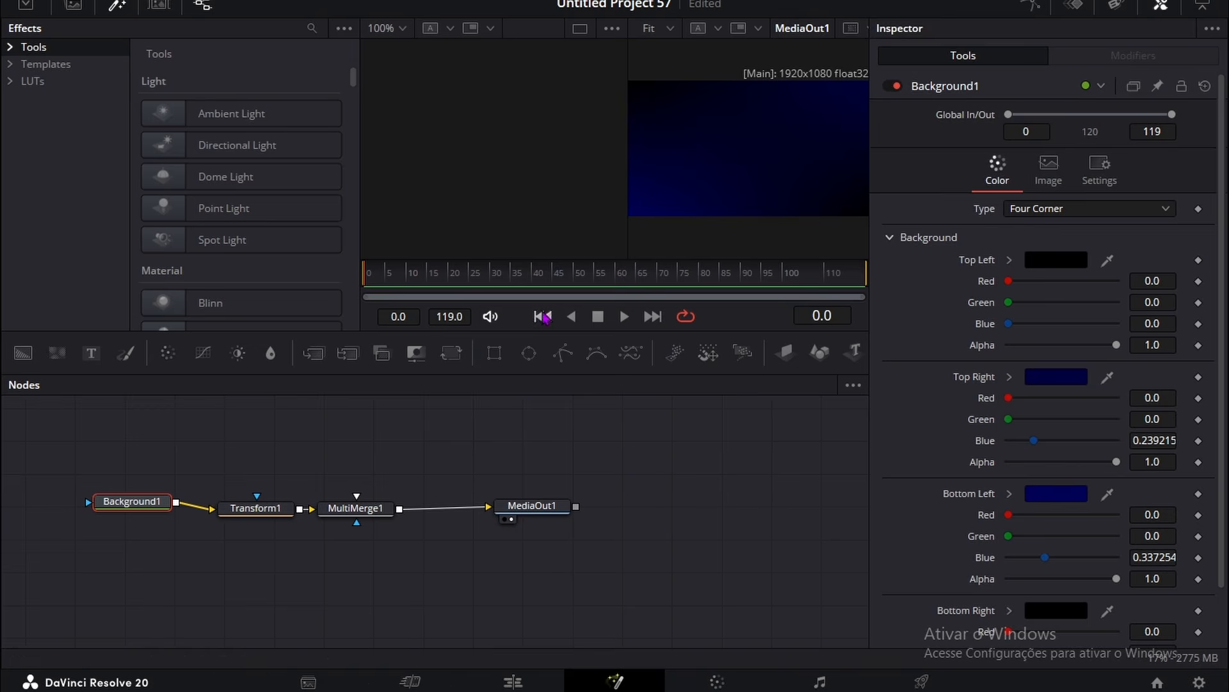
Add a second Background node below the MultiMerge and mask it with a Rectangle.
scroll(274, 466, down, 2)
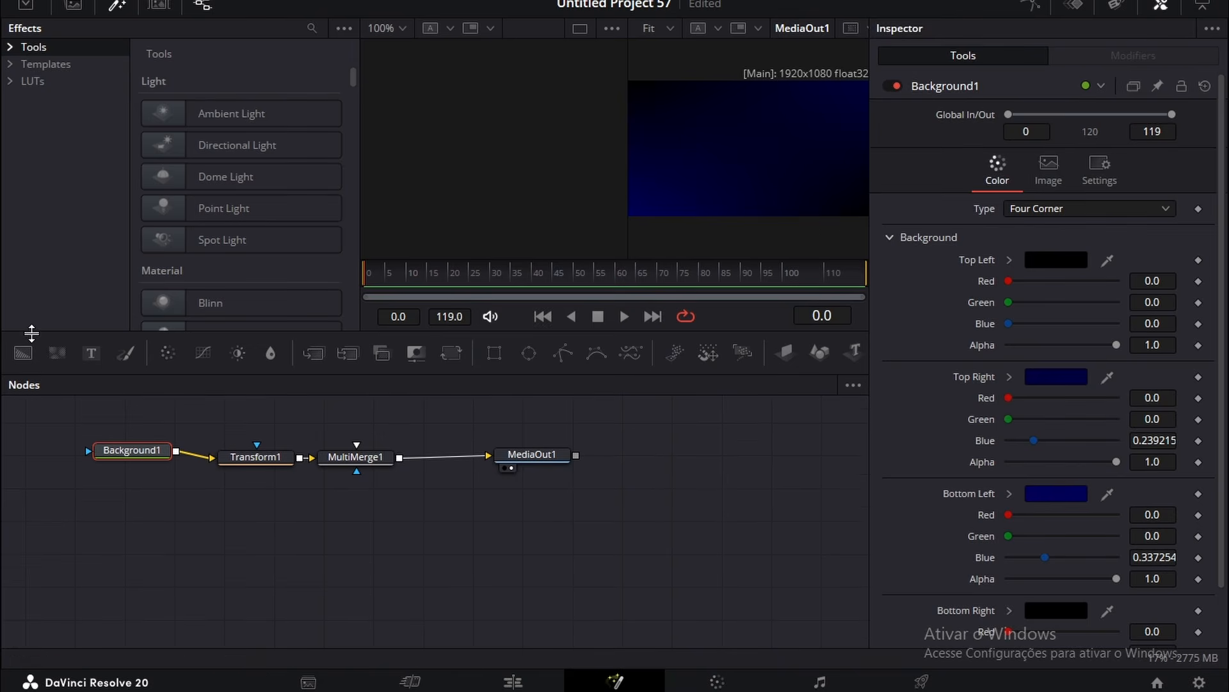
drag(23, 352, 358, 557)
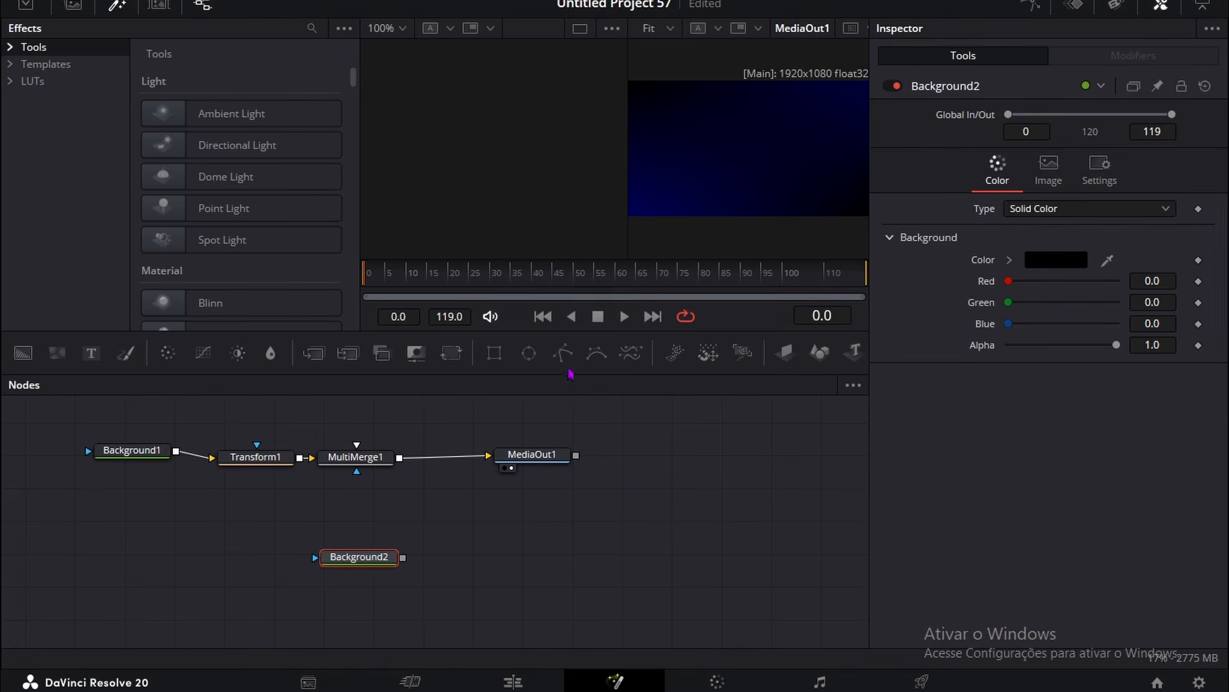
drag(493, 353, 317, 558)
Add a Transform node after Background2 and connect its output to MultiMerge1 as a foreground layer.
key(shift+space)
text(Transform)
click(644, 482)
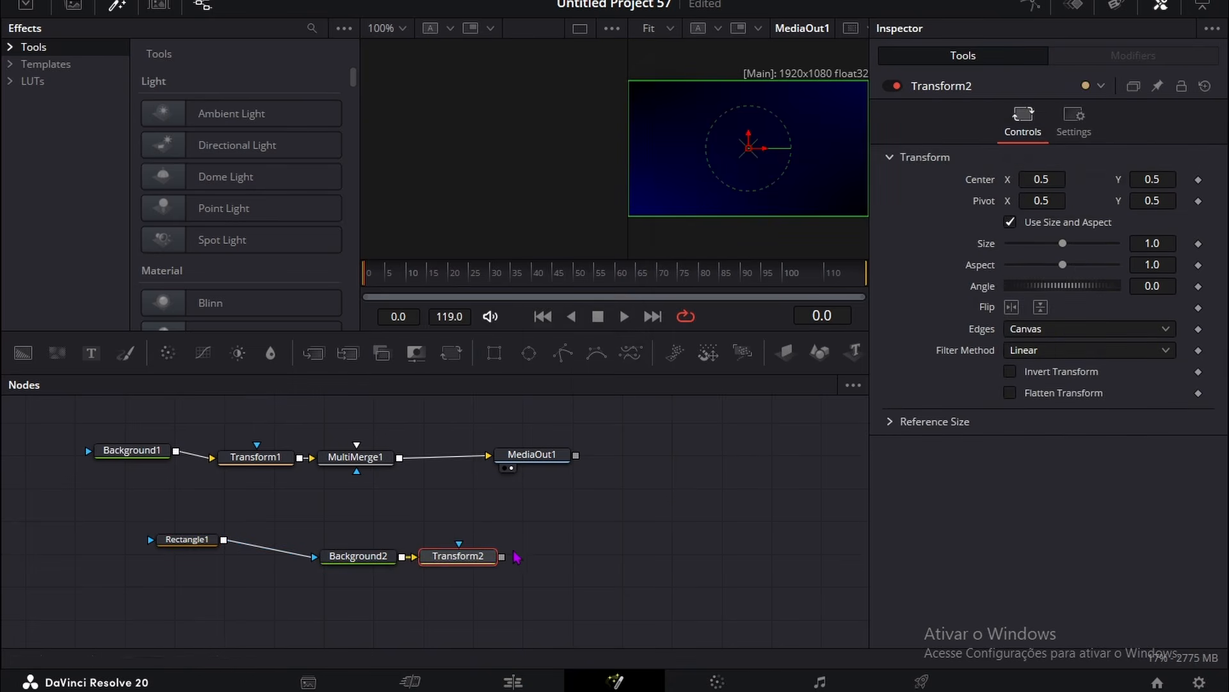
drag(459, 544, 356, 472)
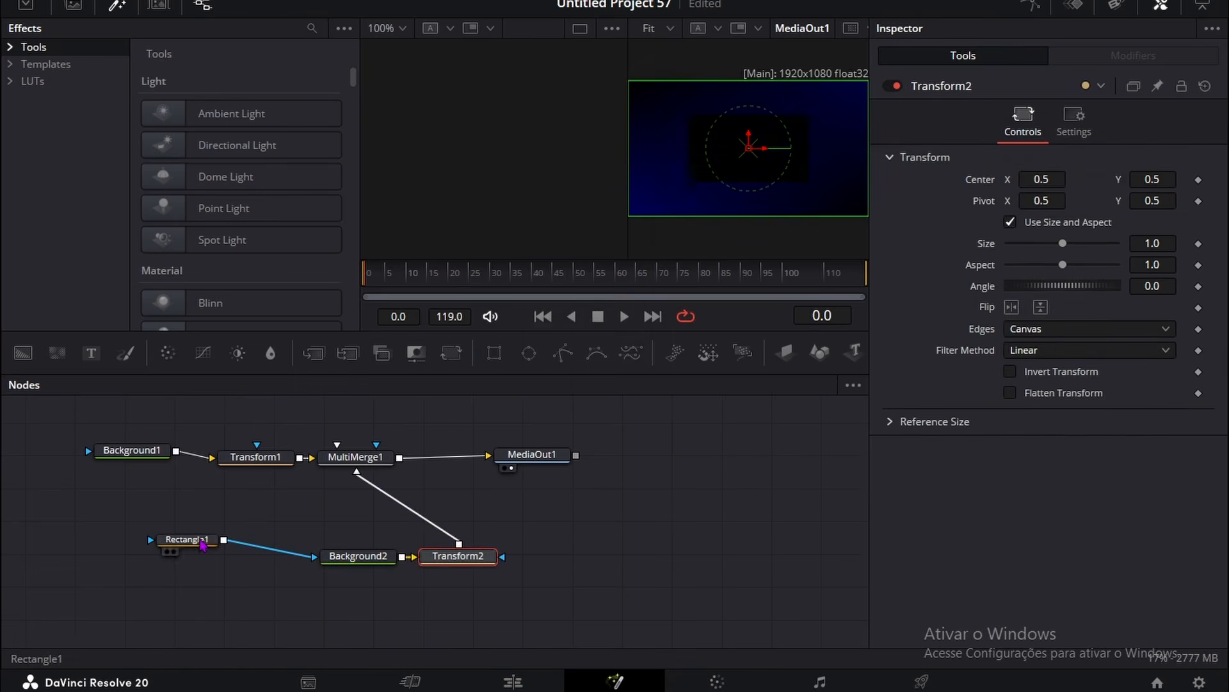
Shape the Rectangle1 mask into a rounded bar with width 0.689, height 0.199 and corner radius 0.367.
click(187, 539)
click(84, 8)
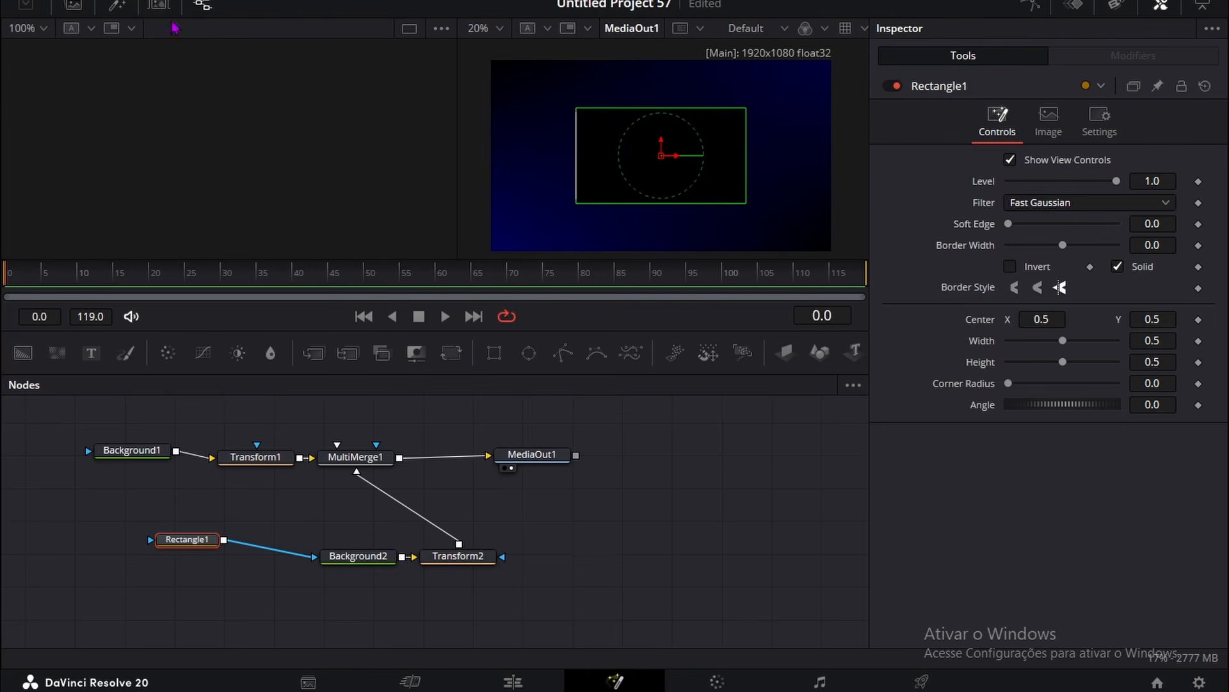
mouse_move(1150, 362)
mouse_down()
mouse_move(1110, 362)
mouse_move(1143, 339)
mouse_up()
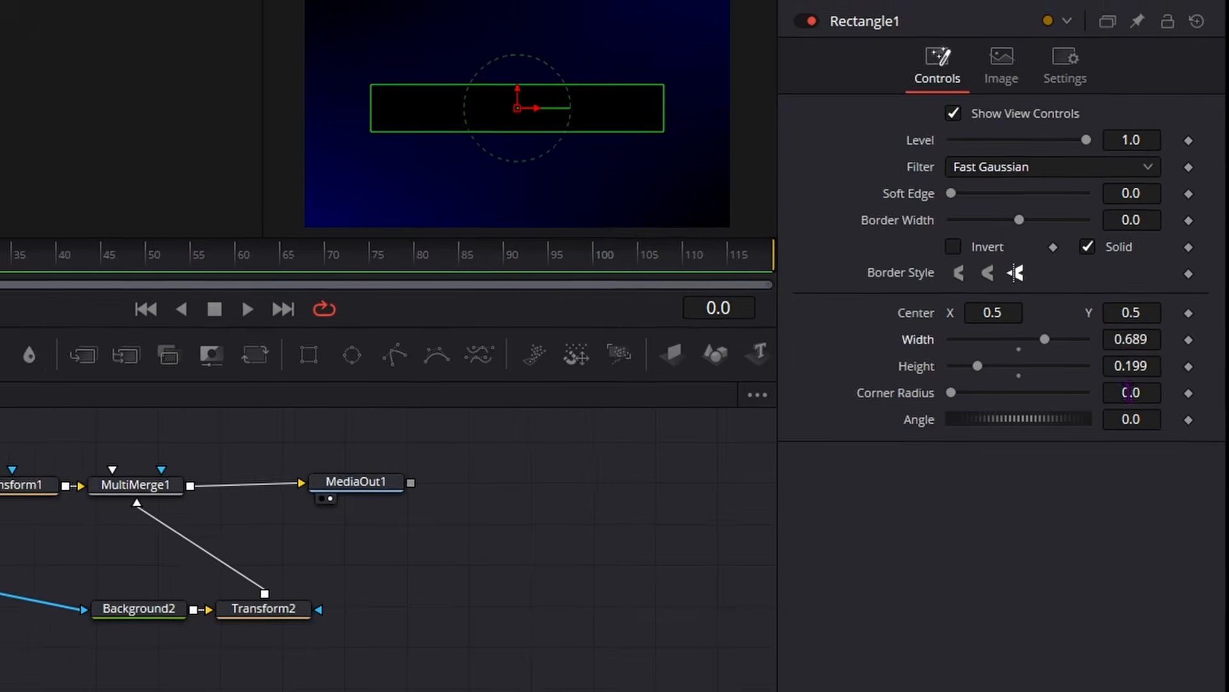
drag(1118, 393, 1153, 383)
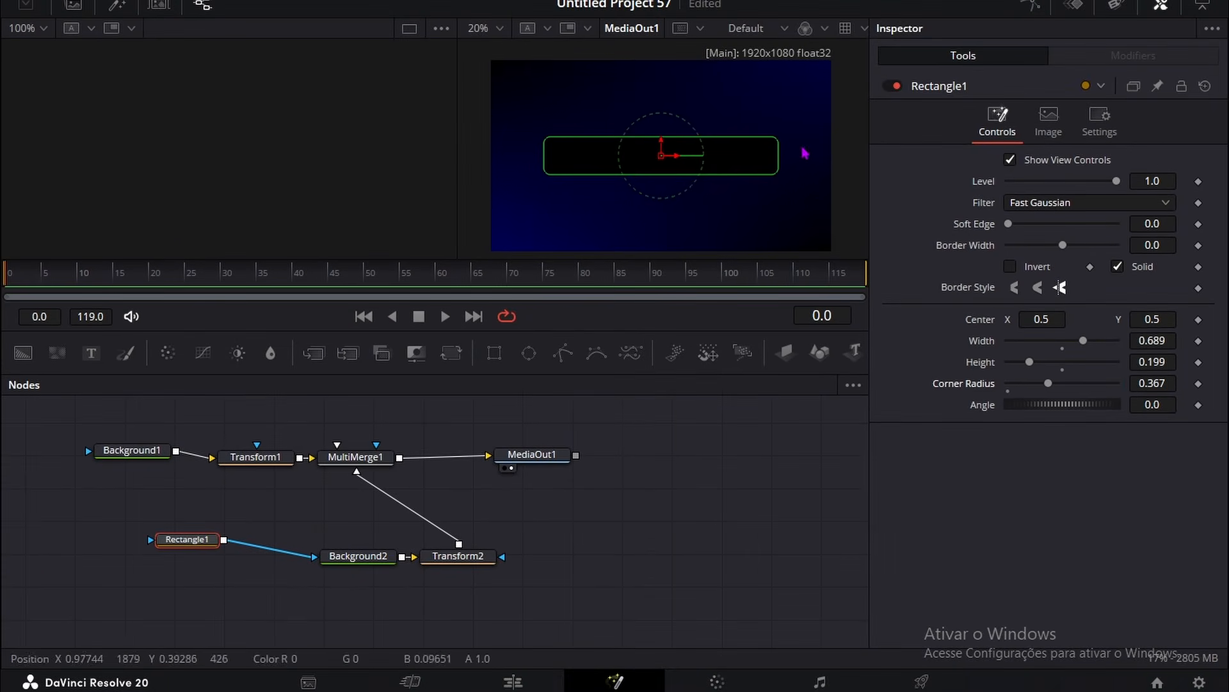
click(700, 541)
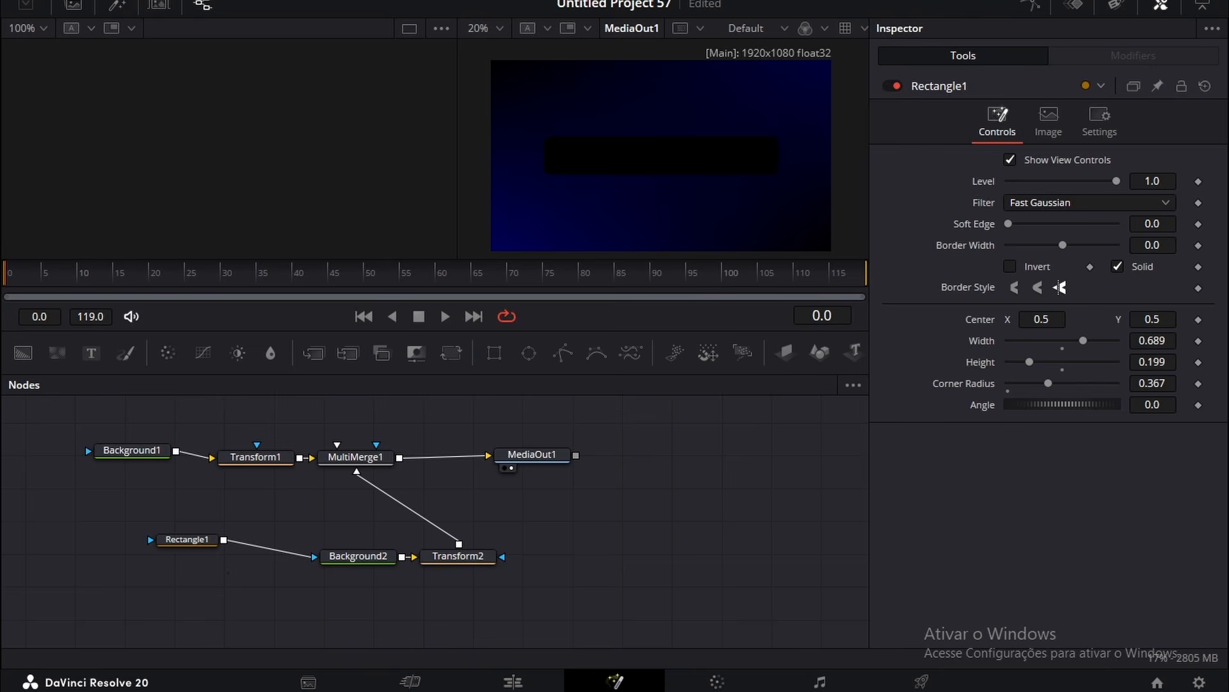
Change Background2 to a Gradient fill and add a color stop near the middle of the gradient.
click(192, 542)
click(358, 557)
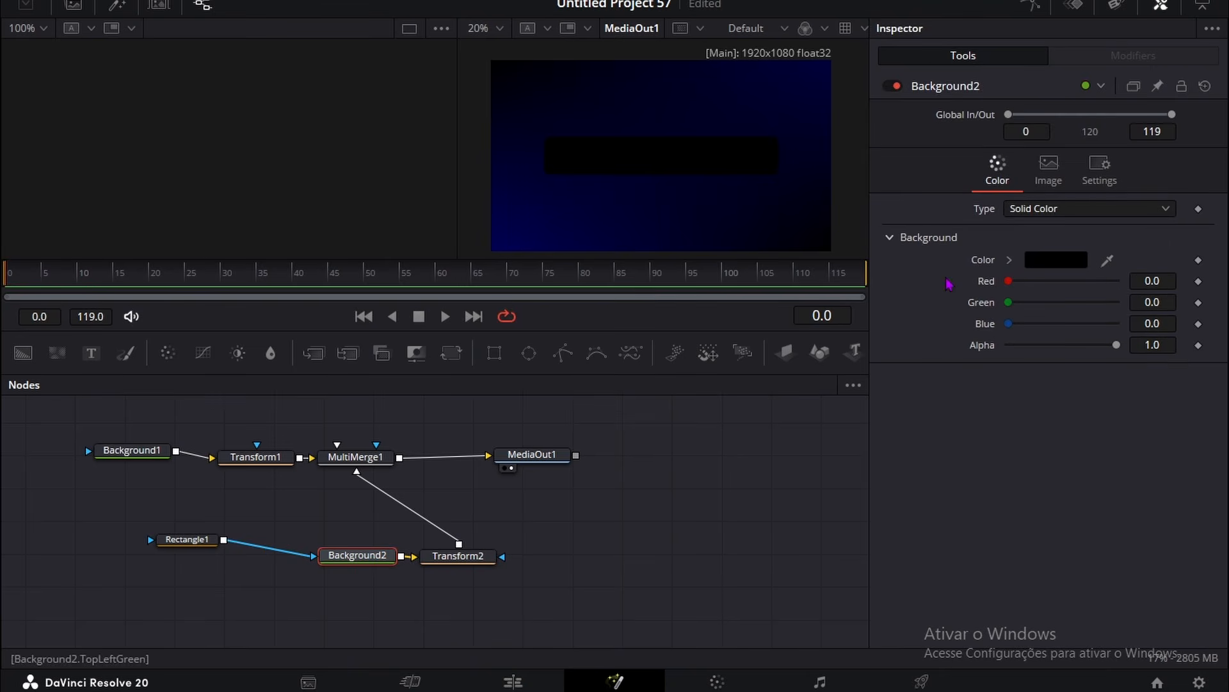
click(1056, 260)
click(697, 479)
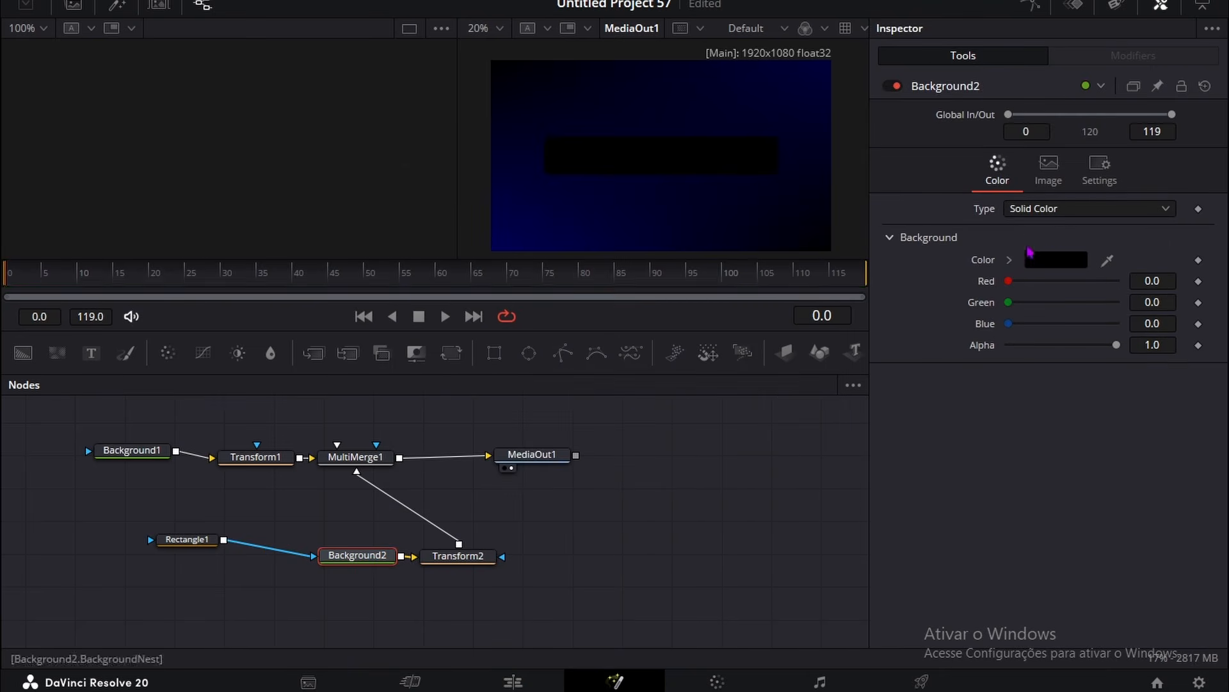
click(1089, 209)
click(1031, 308)
click(1088, 333)
click(1175, 333)
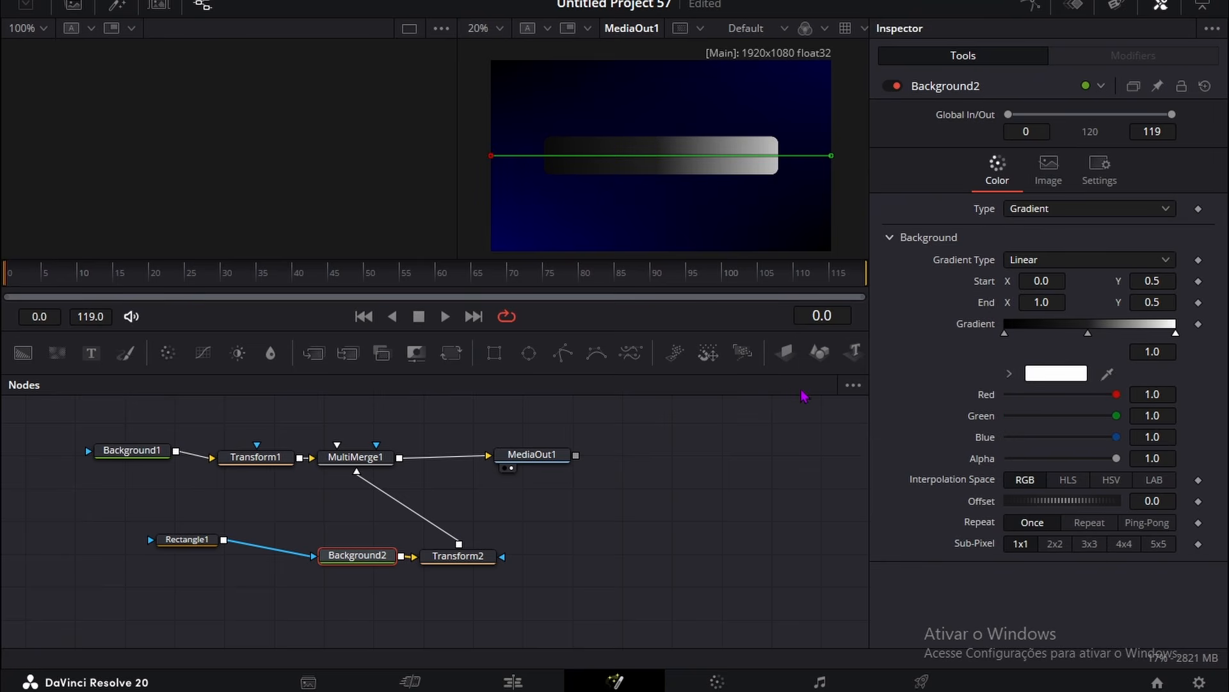
Set the color of Background2's middle gradient stop to dark blue, #00007f.
click(1089, 334)
click(1066, 374)
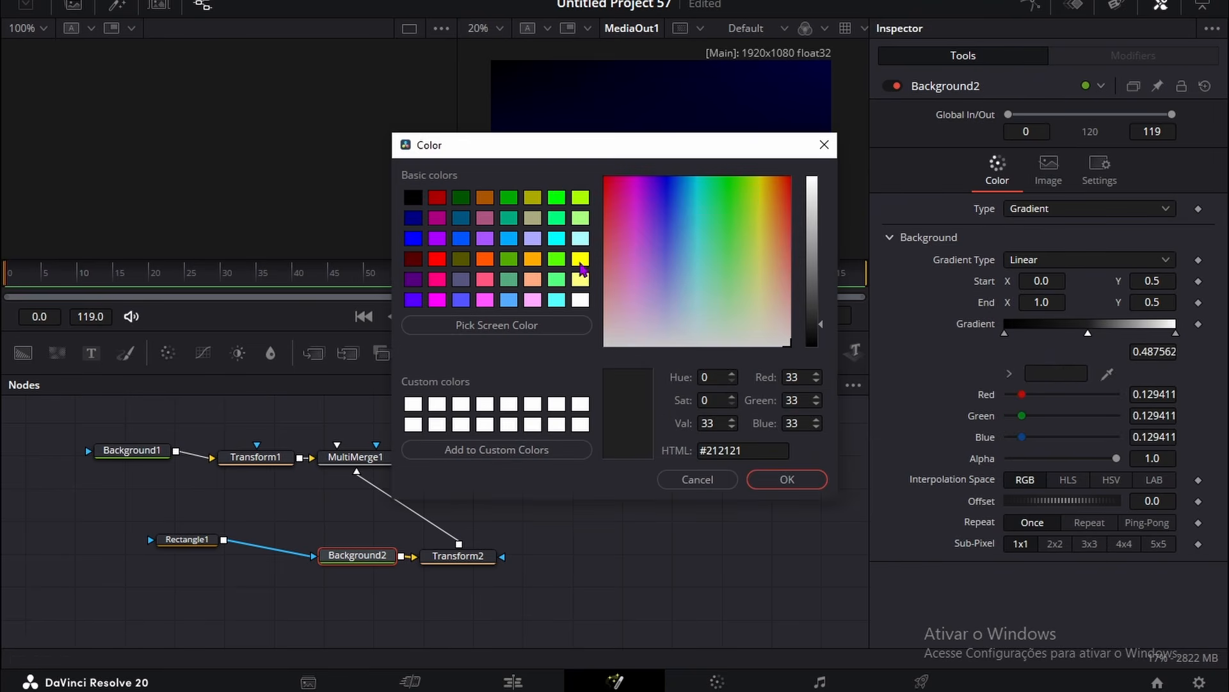
drag(578, 151, 646, 236)
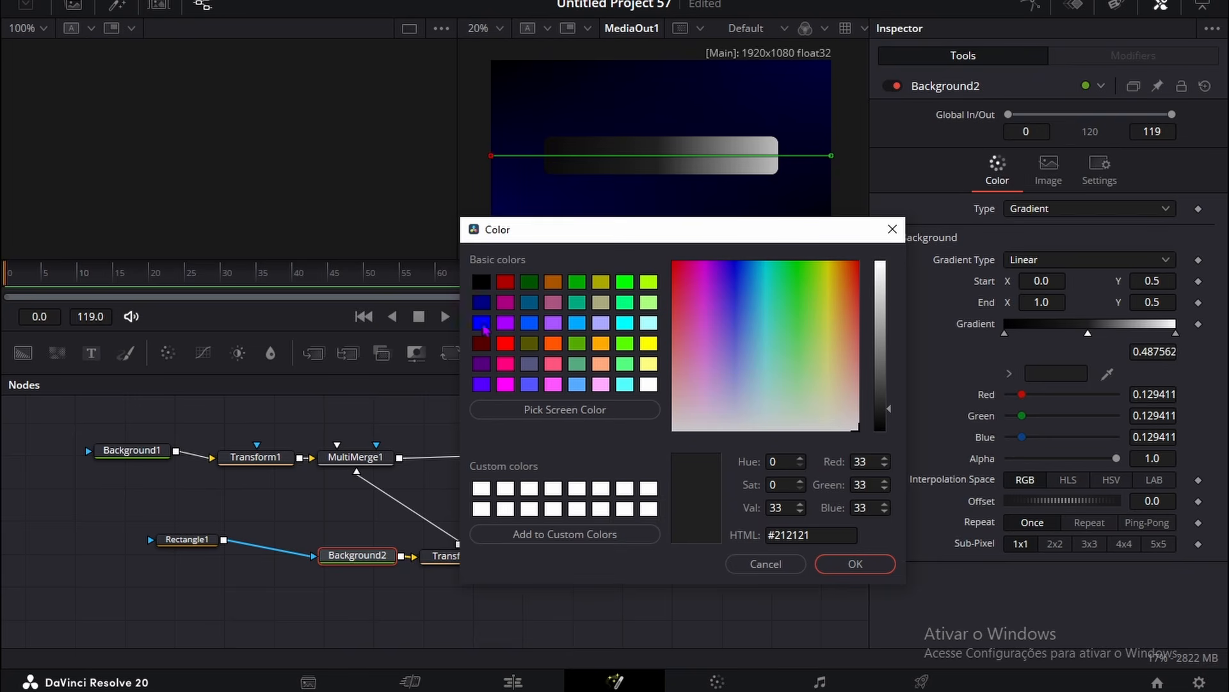
click(482, 365)
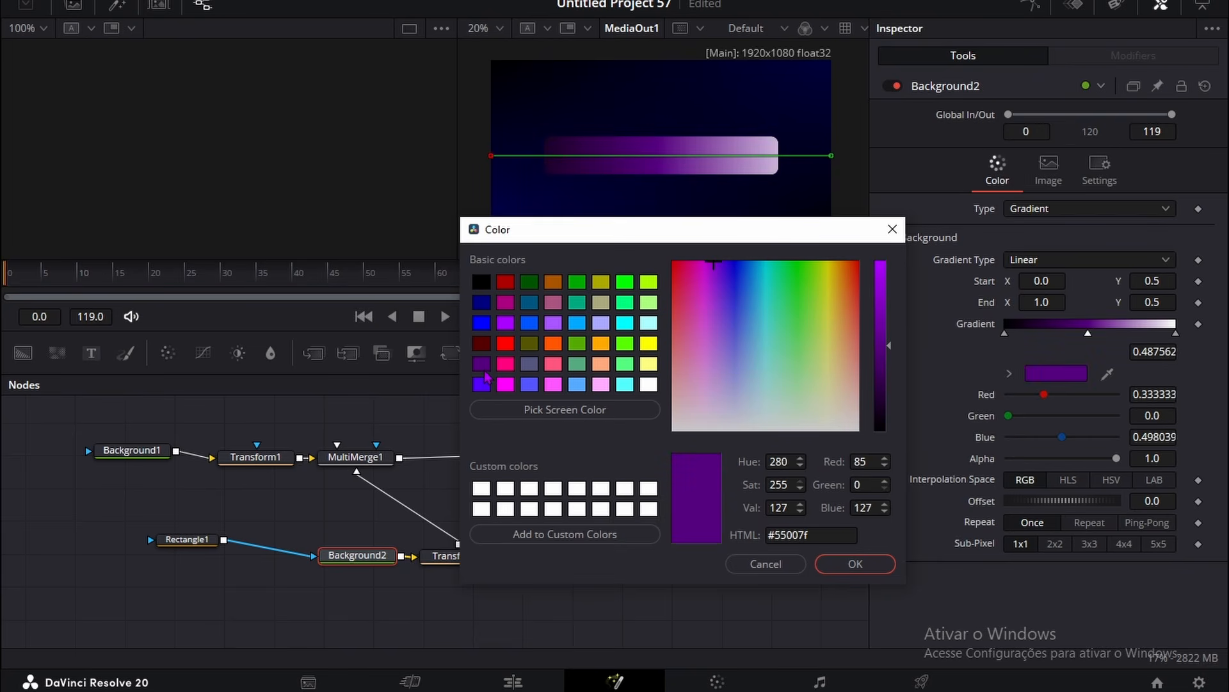
click(487, 322)
click(485, 304)
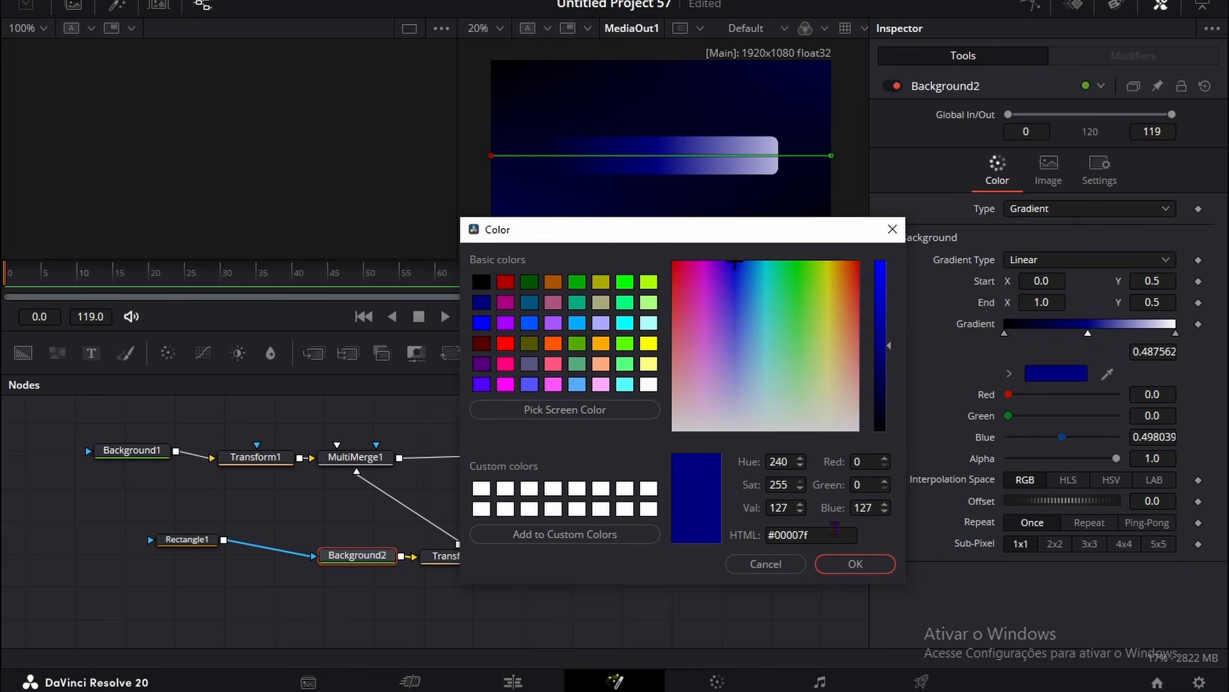
click(856, 563)
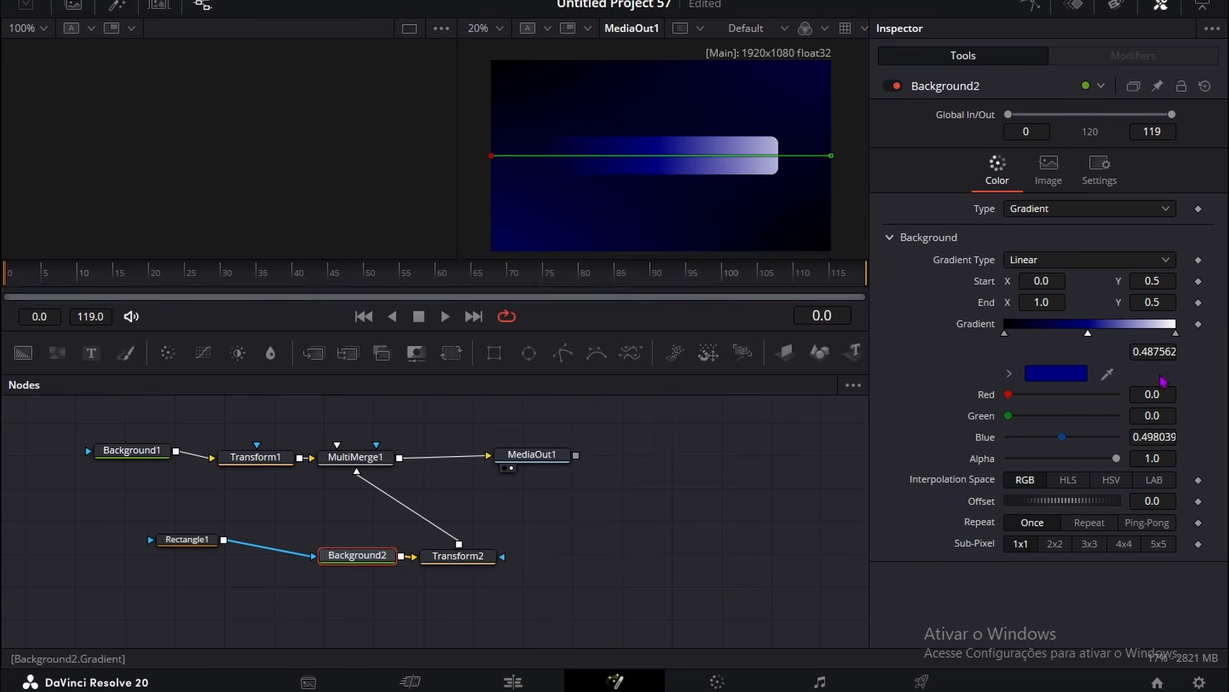
Set the color of Background2's end gradient stop to black.
click(1175, 335)
click(1063, 375)
click(819, 339)
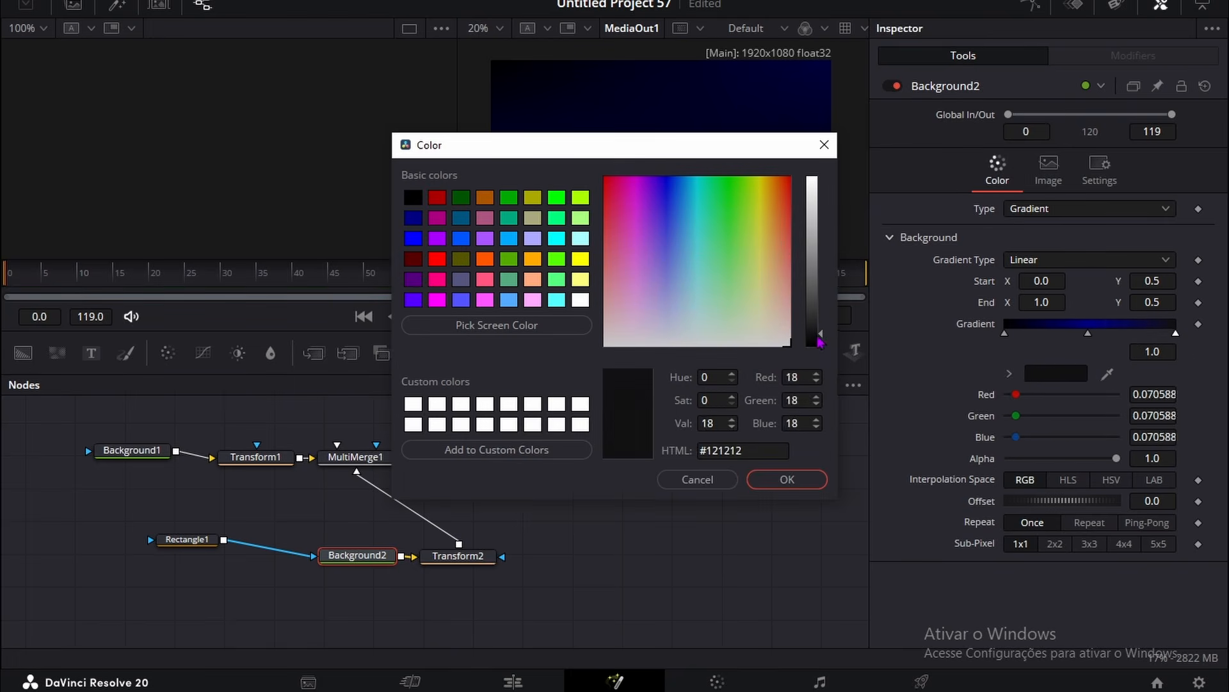
drag(820, 341, 820, 349)
click(787, 479)
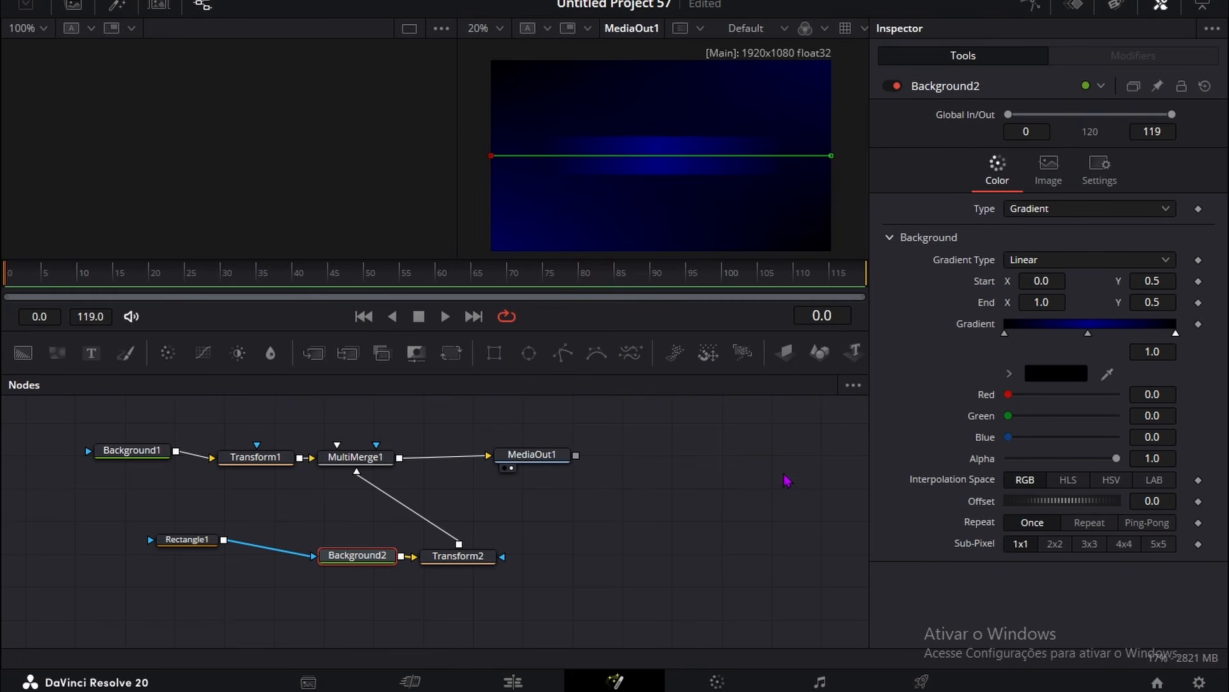
Lower the Rectangle1 mask's level to 0.721.
click(744, 497)
click(187, 539)
scroll(123, 431, down, 2)
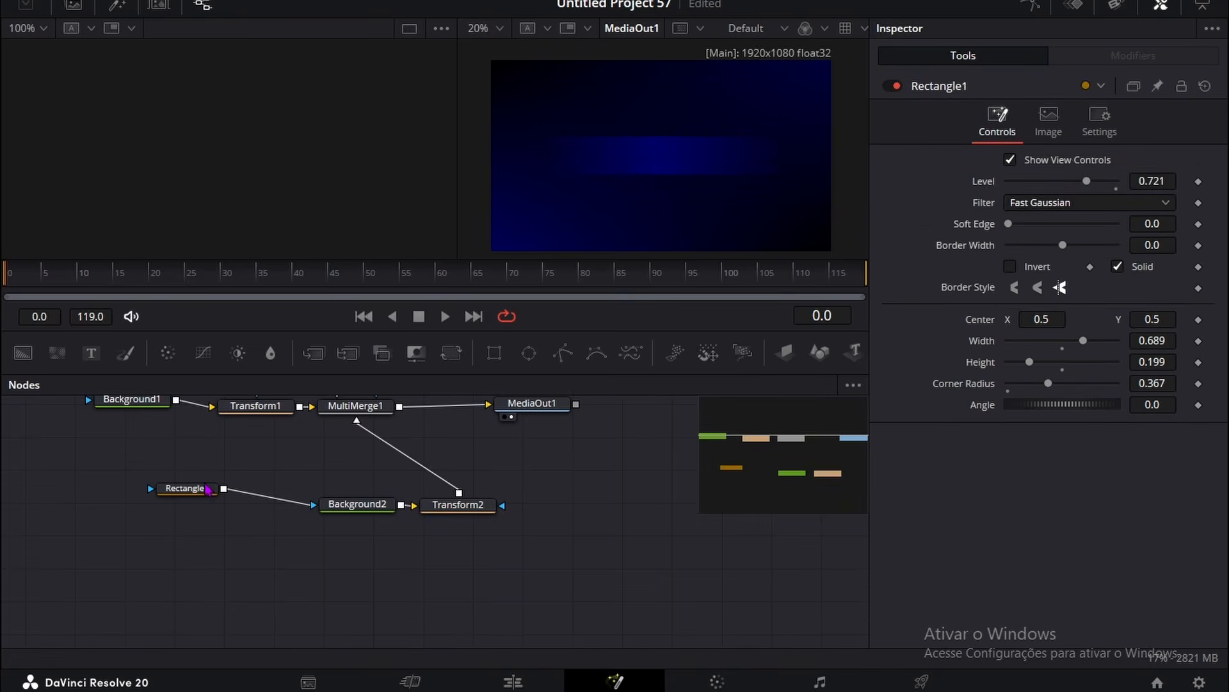
Add a text node reading "HOW DOES THIS CHANGE YOUR LIFE?" and place it below the Rectangle1 mask.
drag(92, 362, 198, 526)
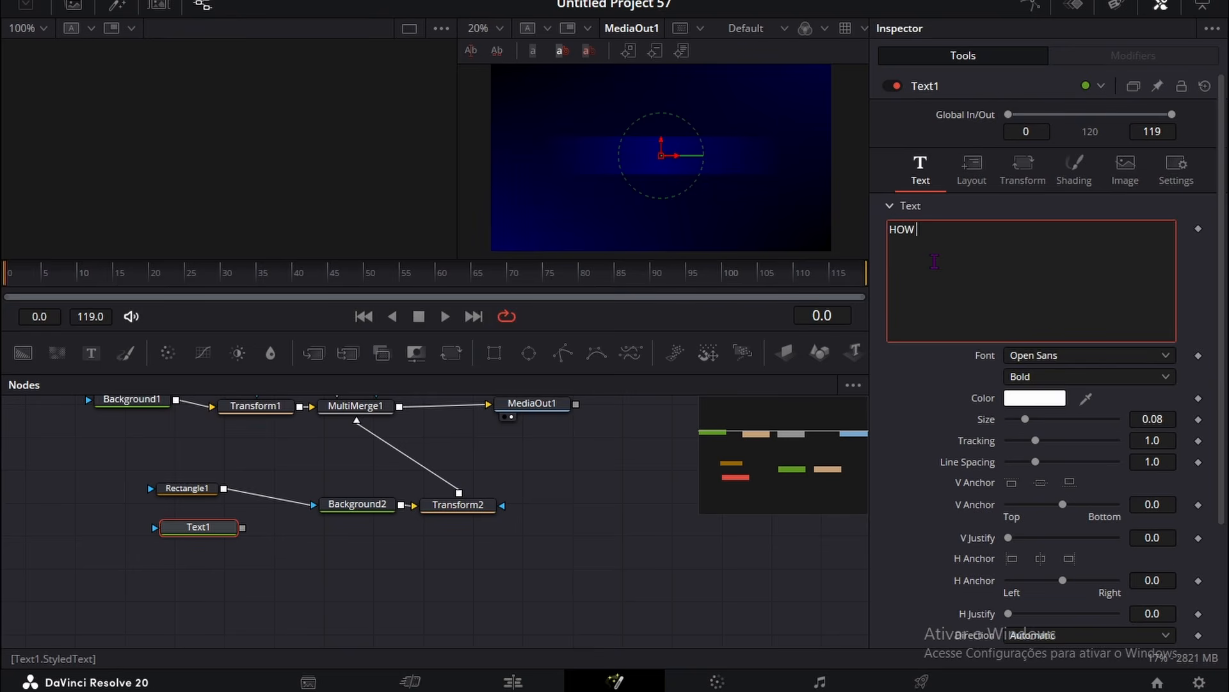
text(HOW DOES THIS CHANGE YOUR LIFE?)
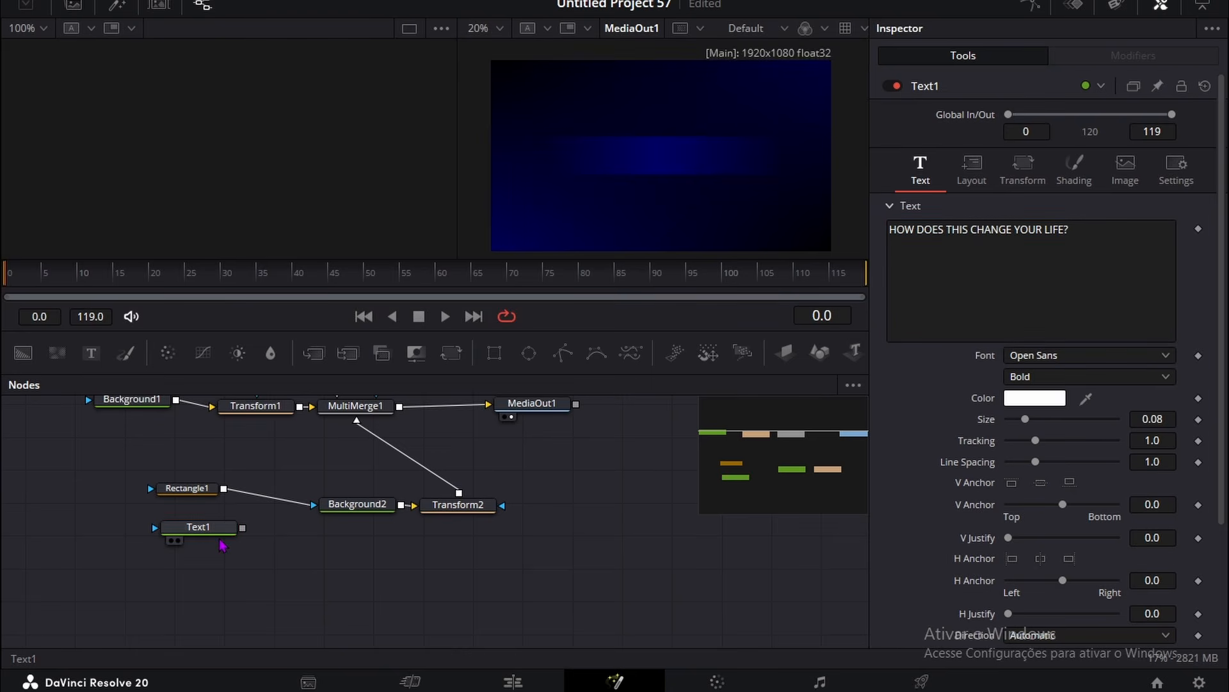
drag(198, 527, 187, 588)
Add a Transform node after Text1 and connect its output to MultiMerge1.
key(shift+space)
text(Transform)
click(634, 480)
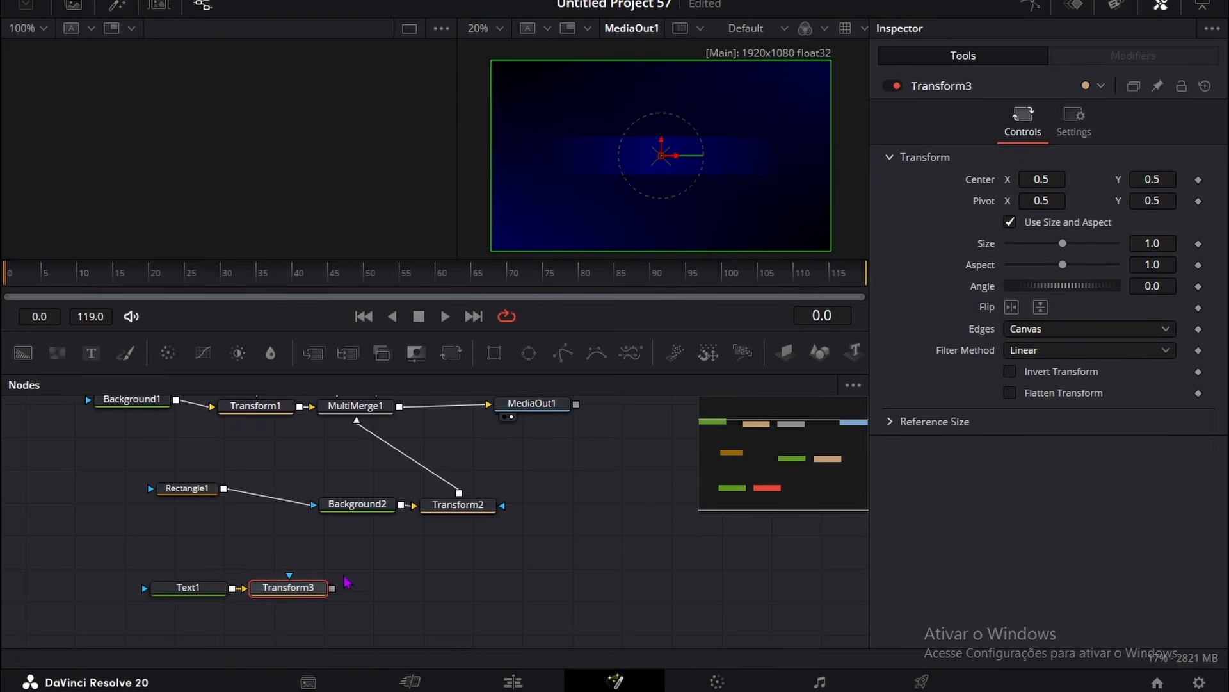
drag(339, 588, 365, 429)
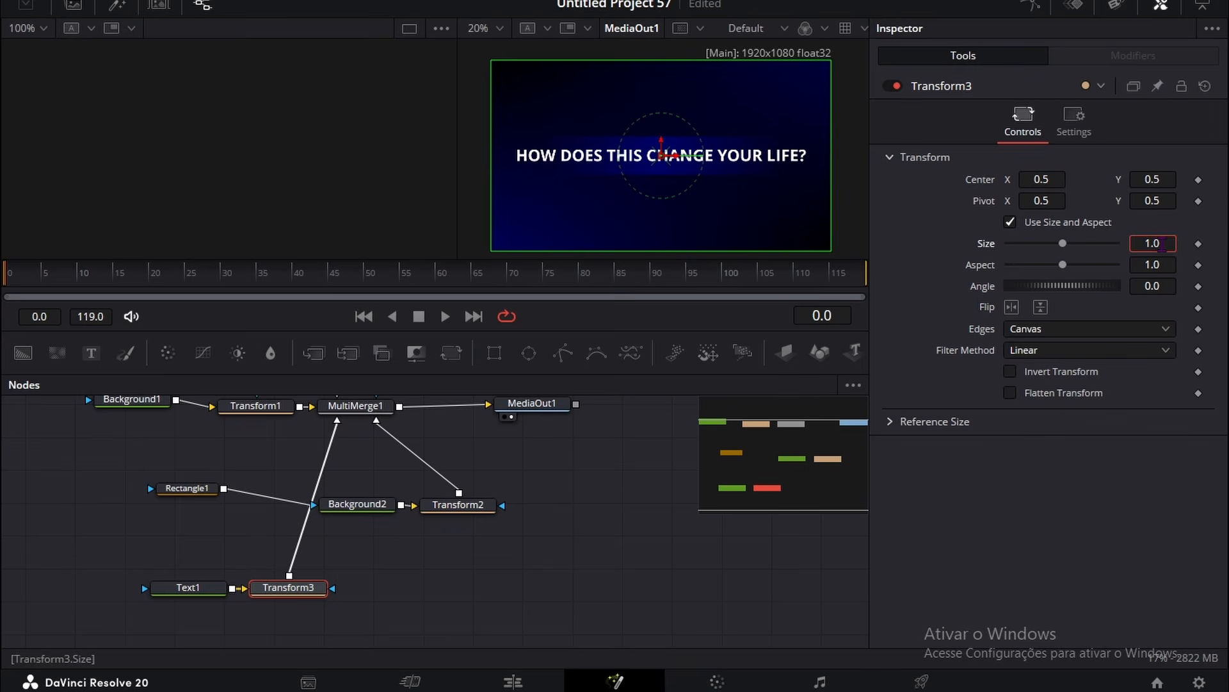
Set Transform3's size to 0.604 and Text1's tracking to 0.981, and move Text1 farther away from Transform3.
drag(1063, 244, 1042, 243)
click(675, 452)
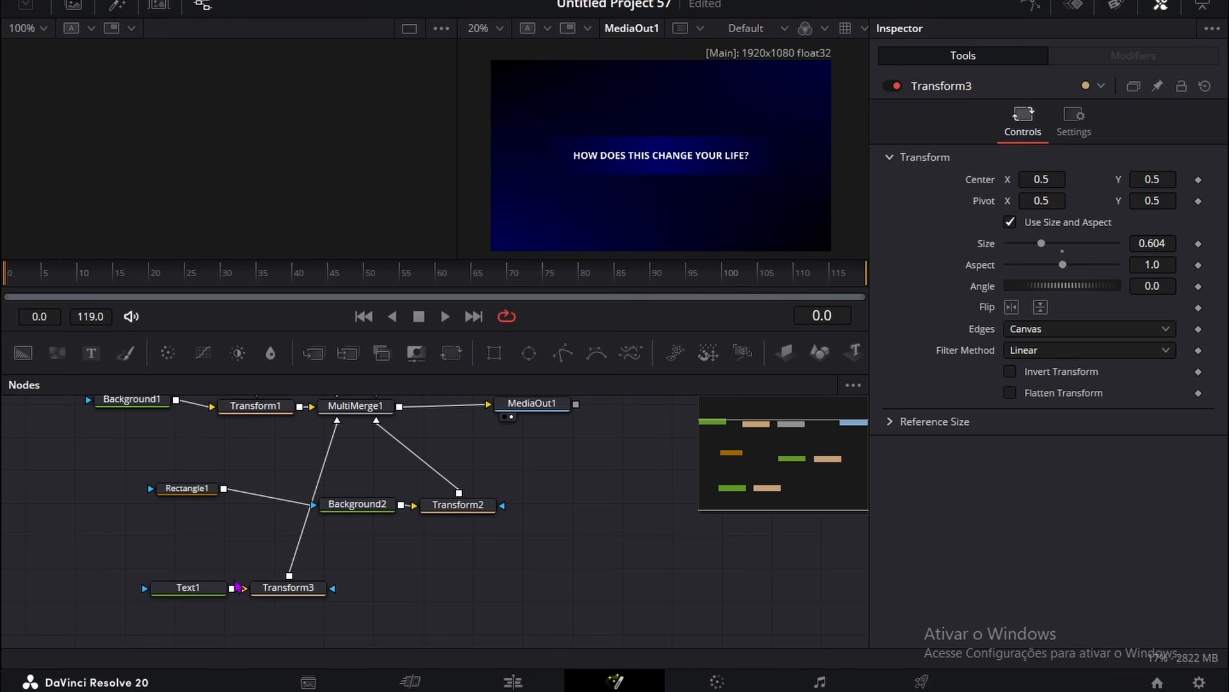
click(193, 598)
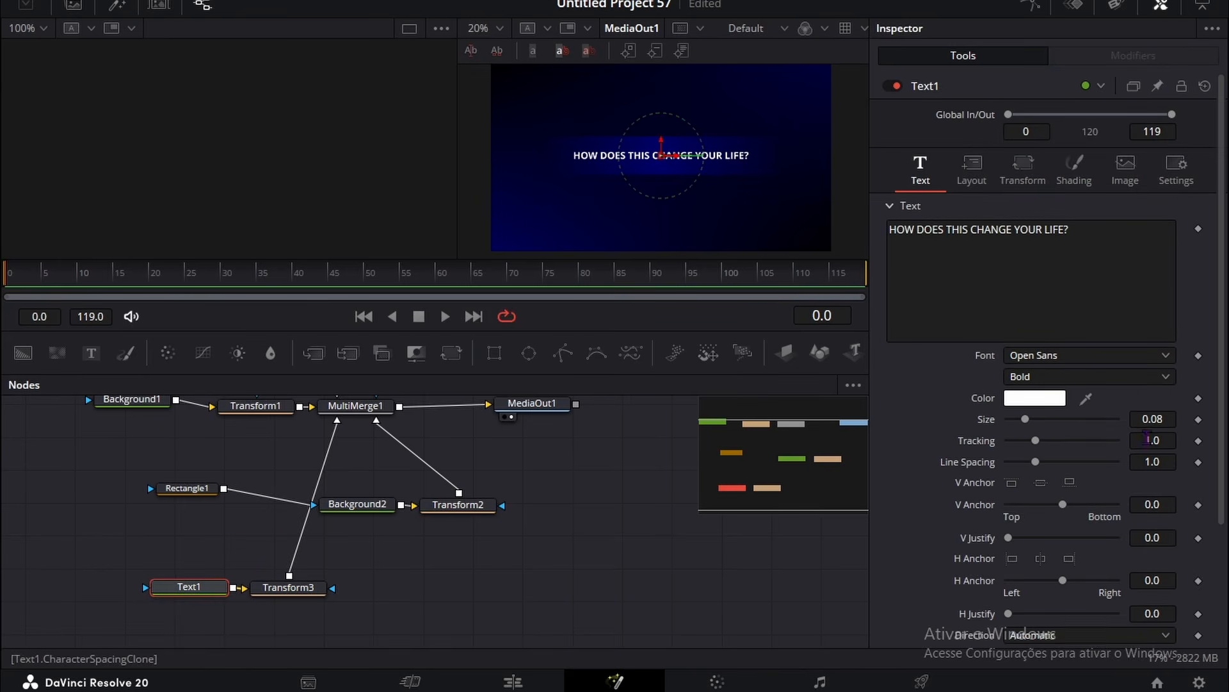
drag(1151, 440, 1148, 440)
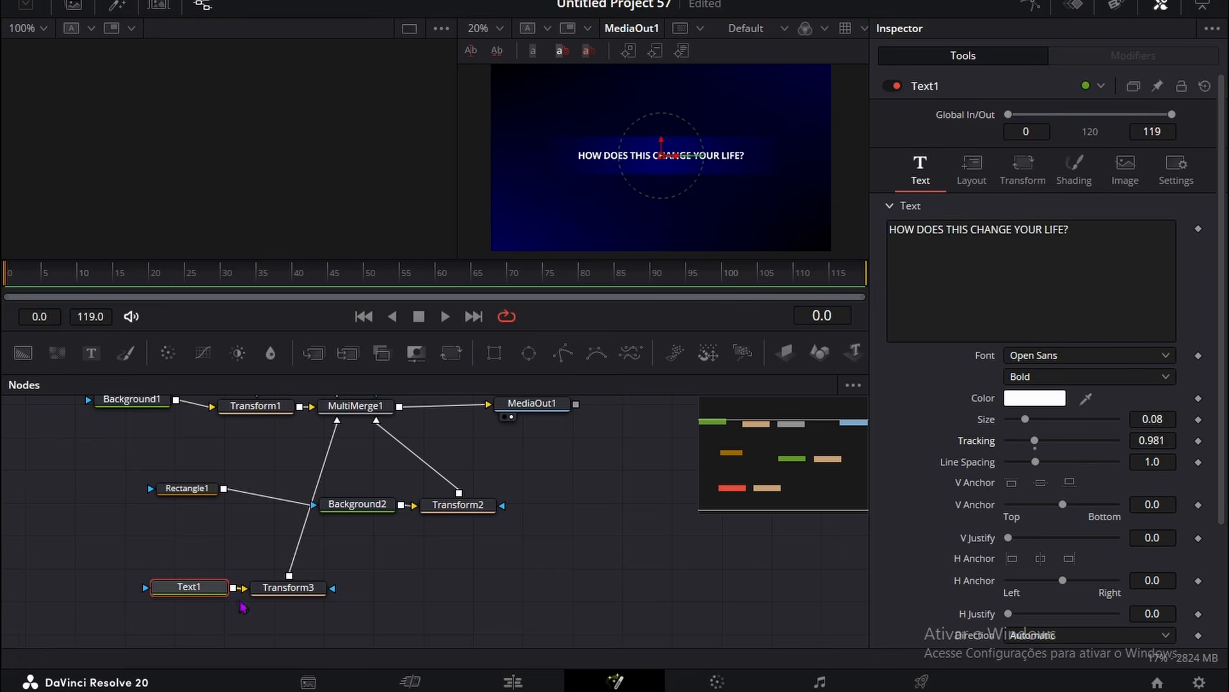
drag(185, 599, 150, 601)
click(440, 638)
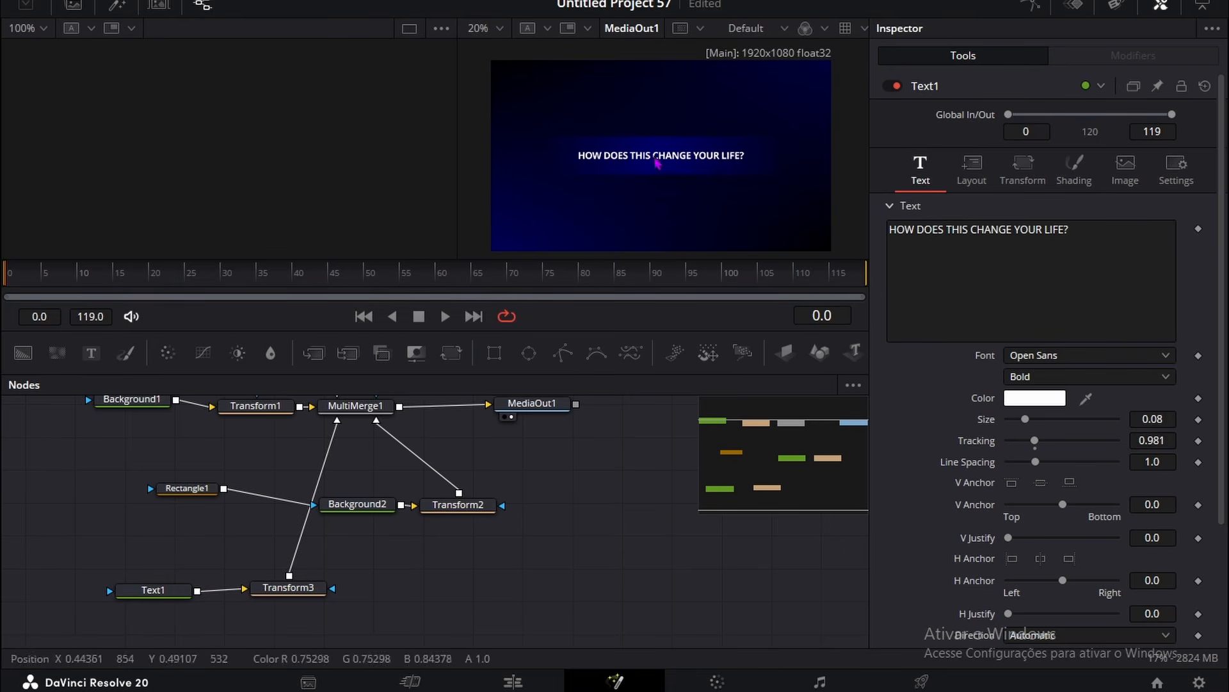
Insert the Neo Light Sweep Lite effect between Background2 and Transform2.
scroll(262, 527, up, 2)
scroll(331, 523, down, 1)
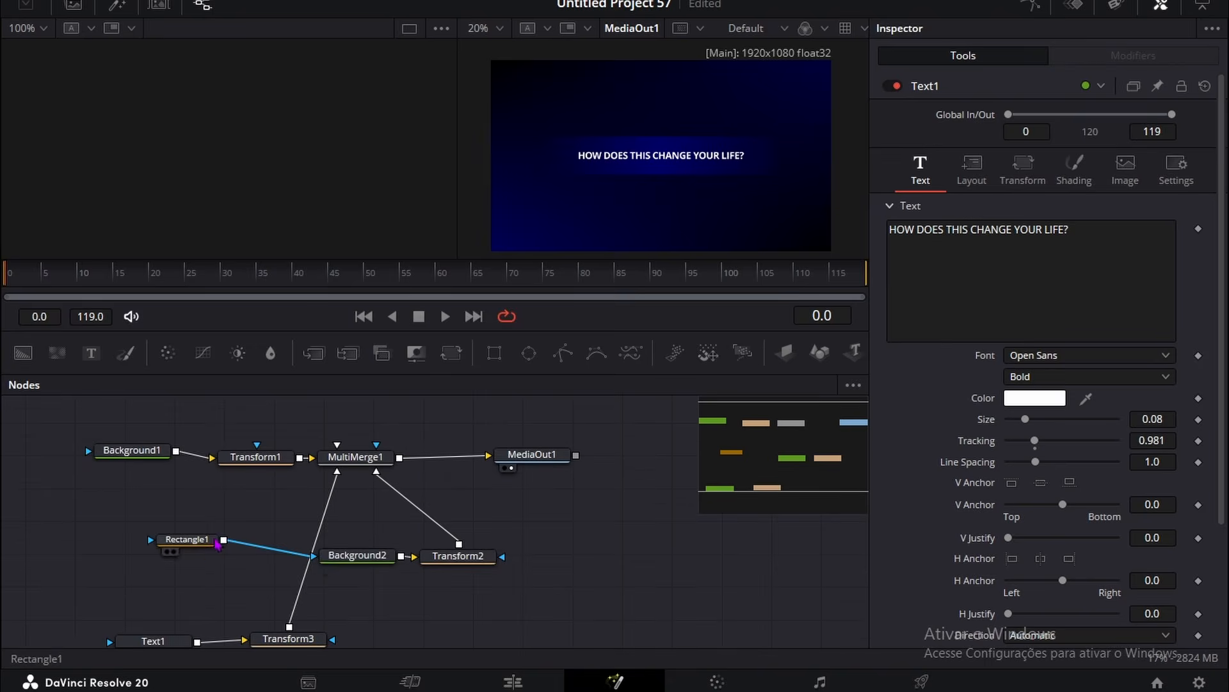
click(368, 562)
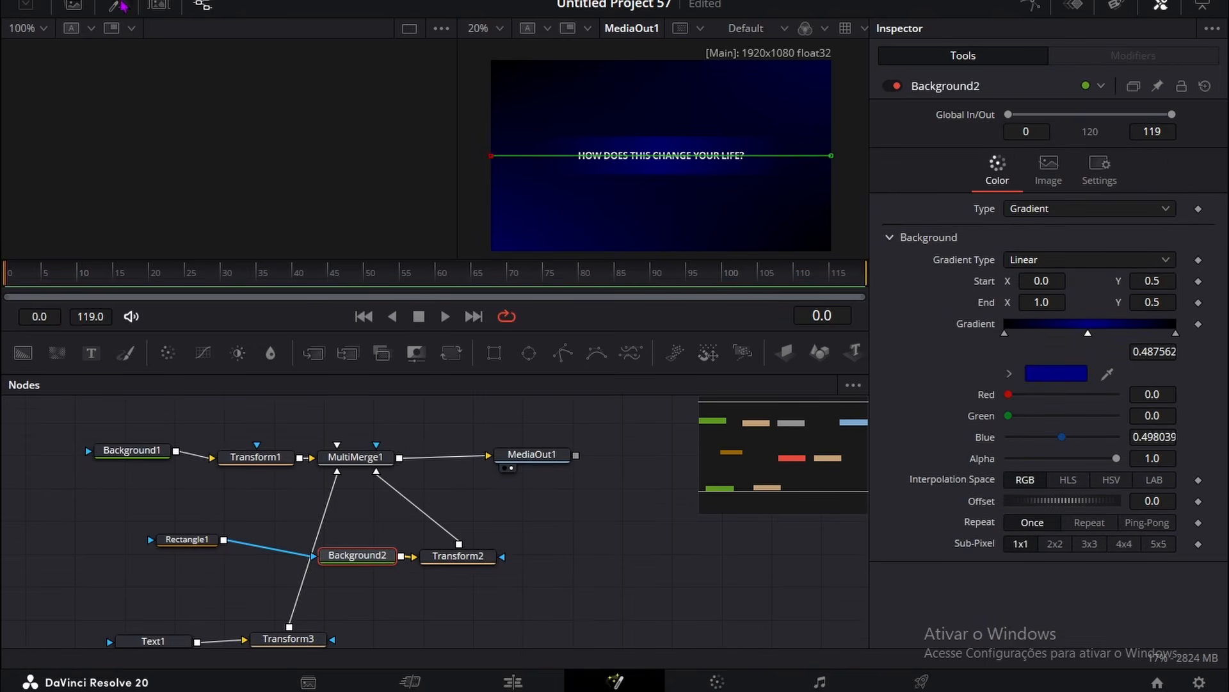
click(117, 5)
click(70, 65)
double_click(223, 152)
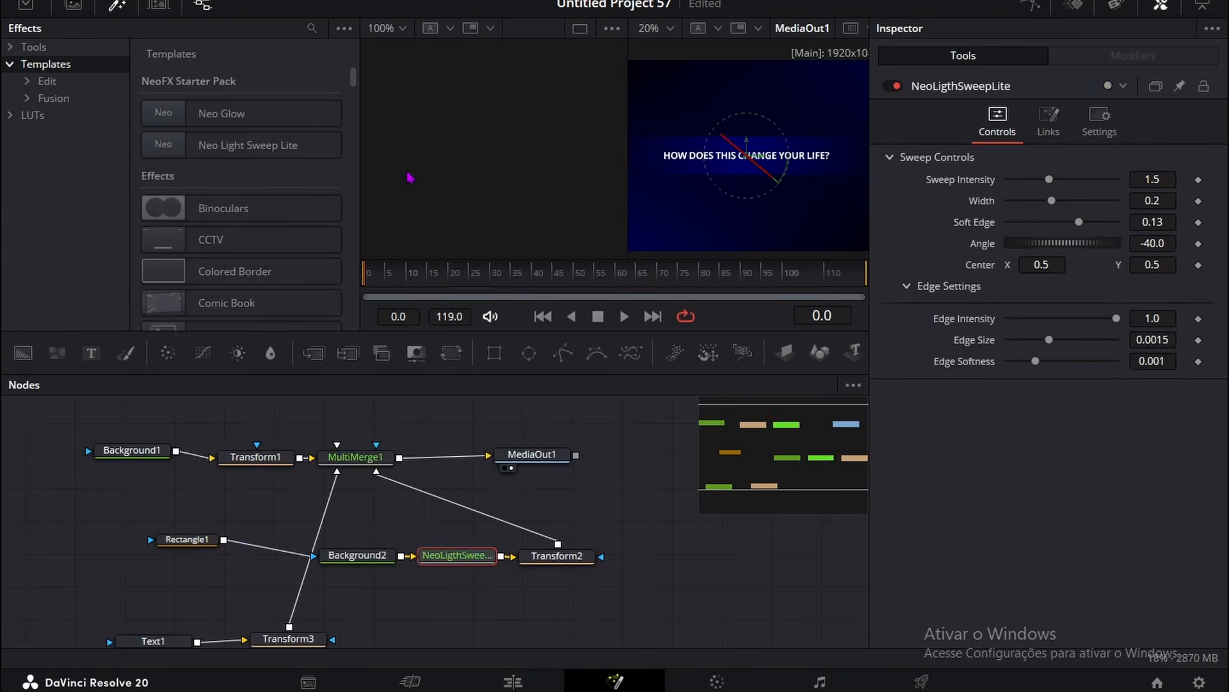
click(118, 8)
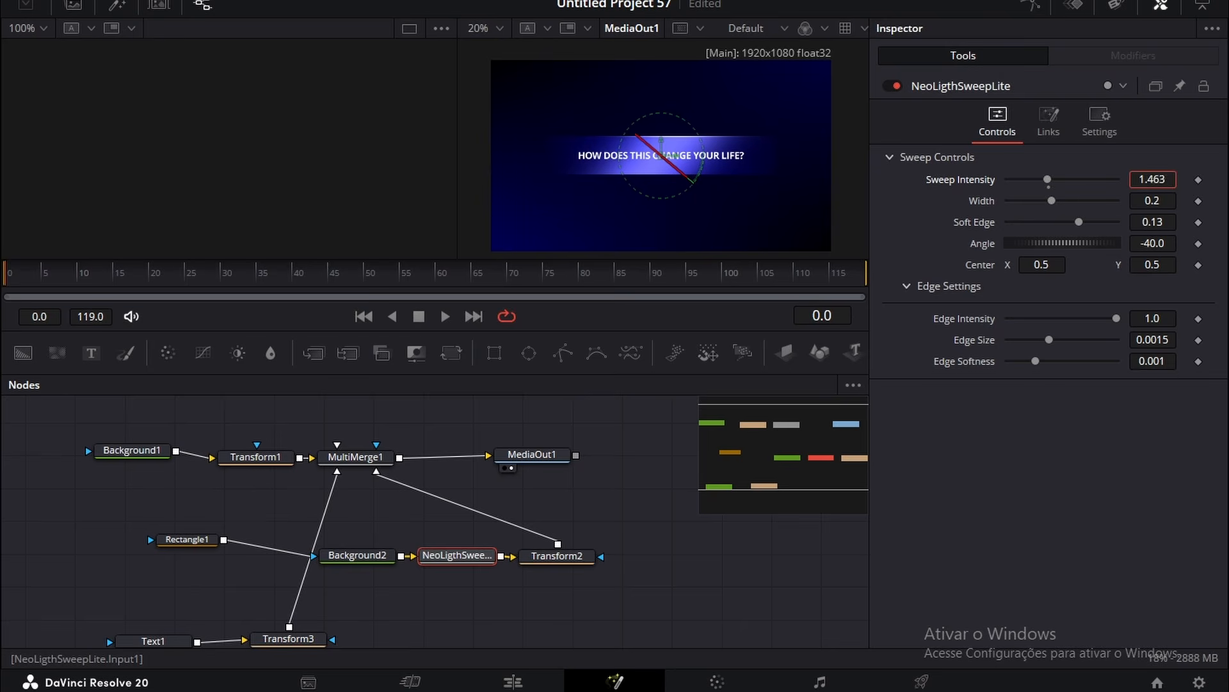
Set the light sweep's sweep intensity to 0.0 and its width to 0.5.
drag(1047, 179, 1012, 179)
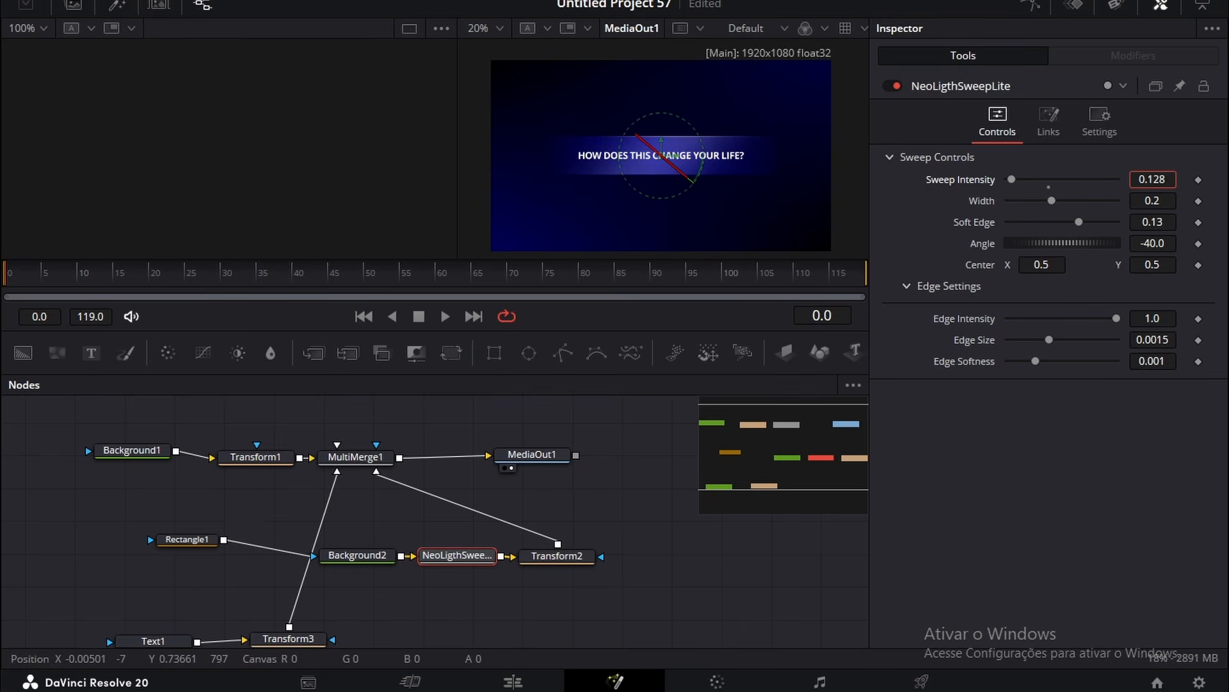
scroll(1168, 172, down, 1)
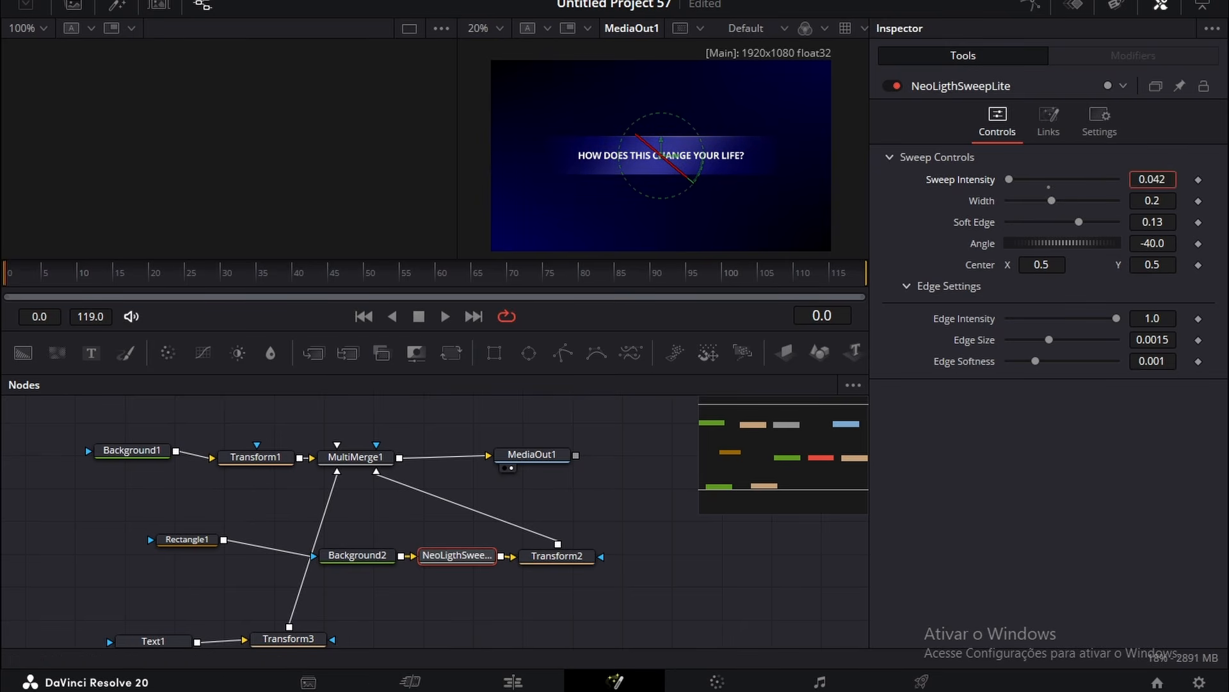
scroll(1156, 201, up, 10)
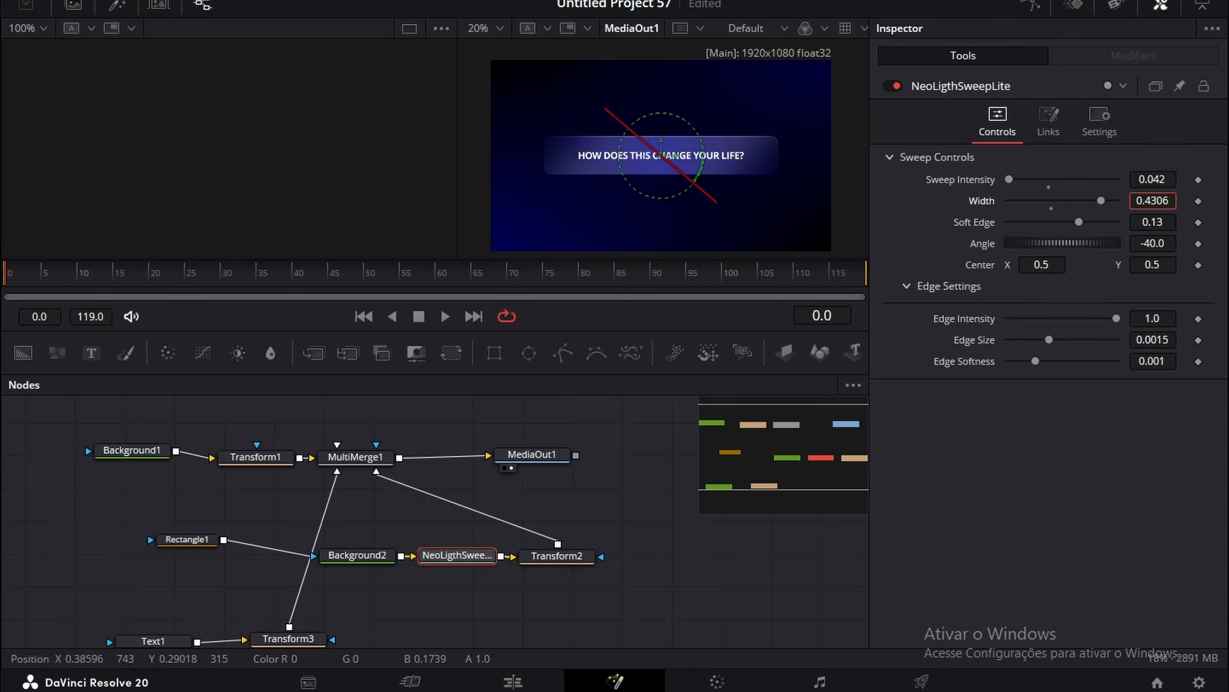
scroll(1155, 200, up, 2)
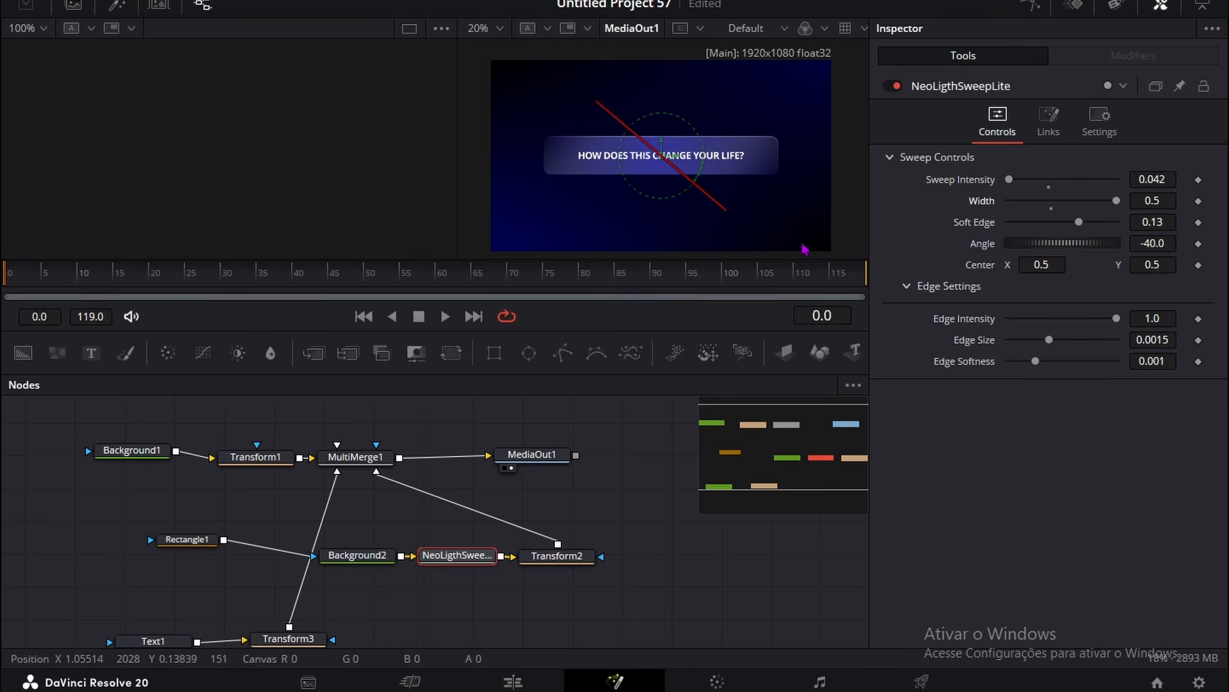
click(522, 431)
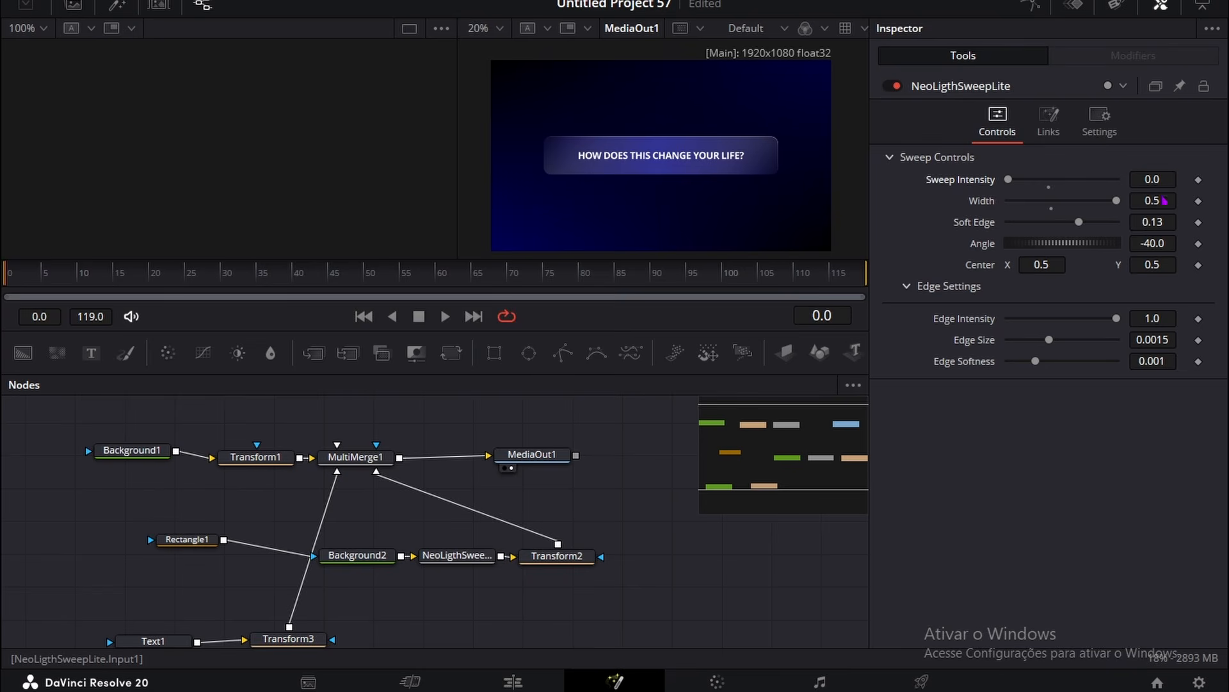
Set the light sweep's soft edge to 0.078 and its angle to -41.7.
scroll(1152, 222, down, 1)
scroll(1152, 222, down, 3)
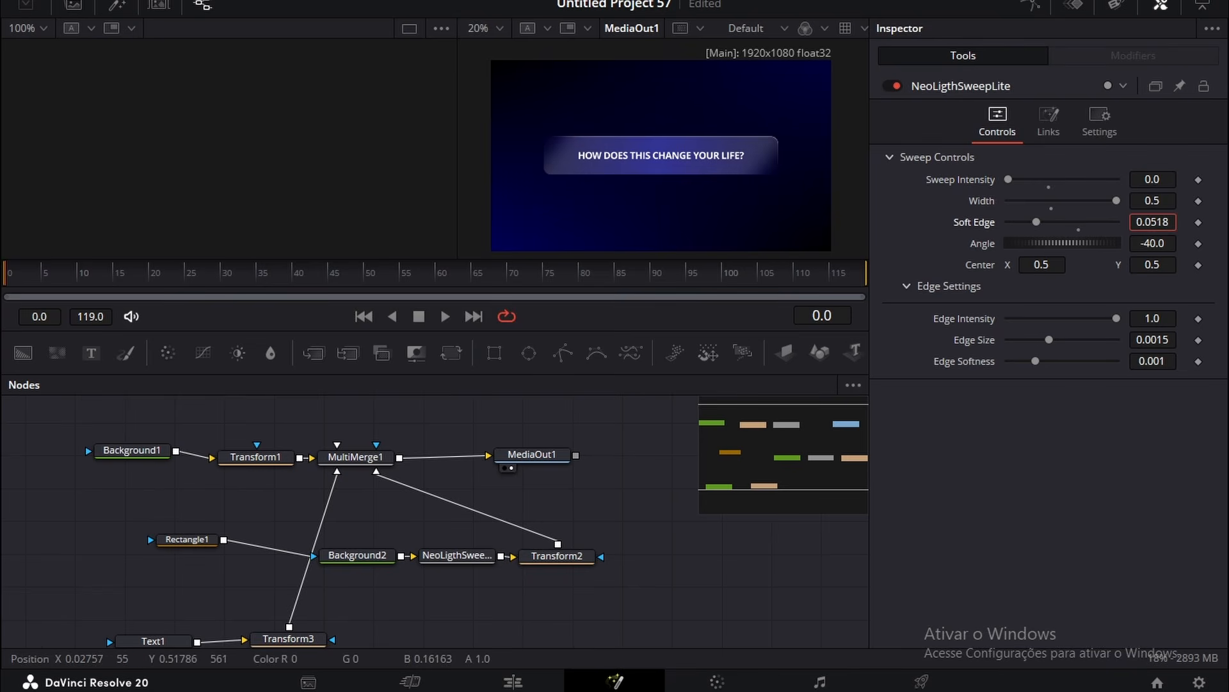
scroll(1152, 222, up, 2)
scroll(1153, 222, up, 1)
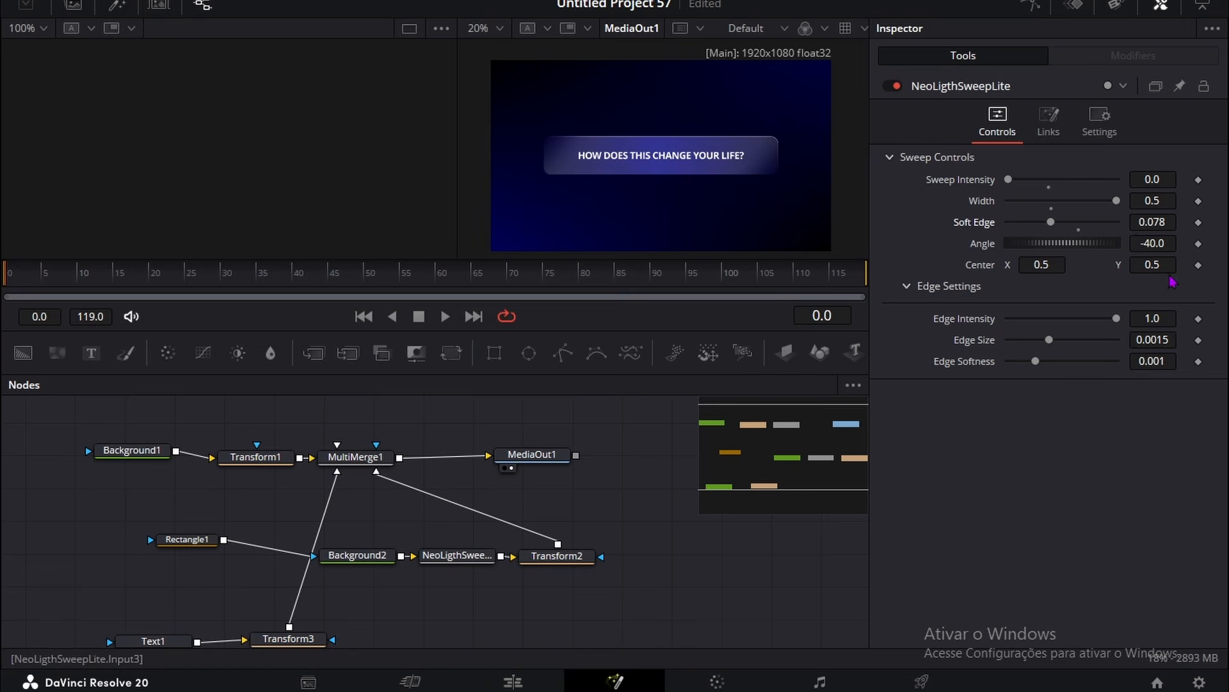
scroll(1150, 243, down, 3)
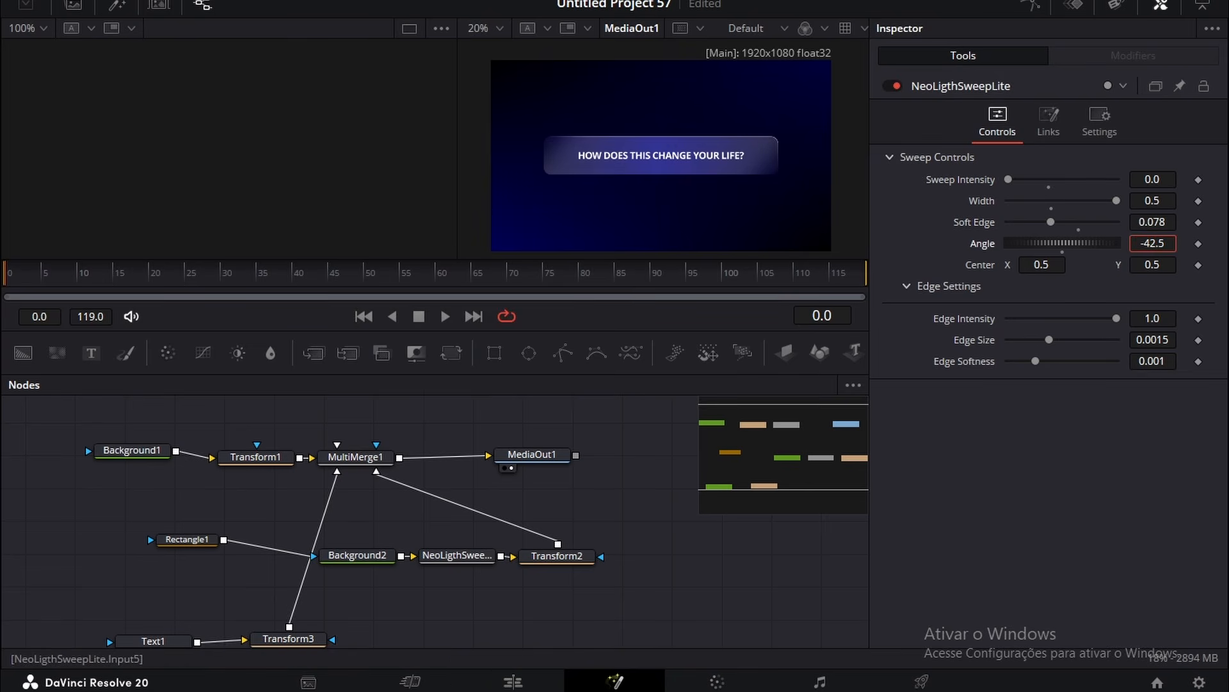
Reduce the light sweep's edge size to 0.001427 and its edge intensity to 0.529.
scroll(1153, 339, down, 1)
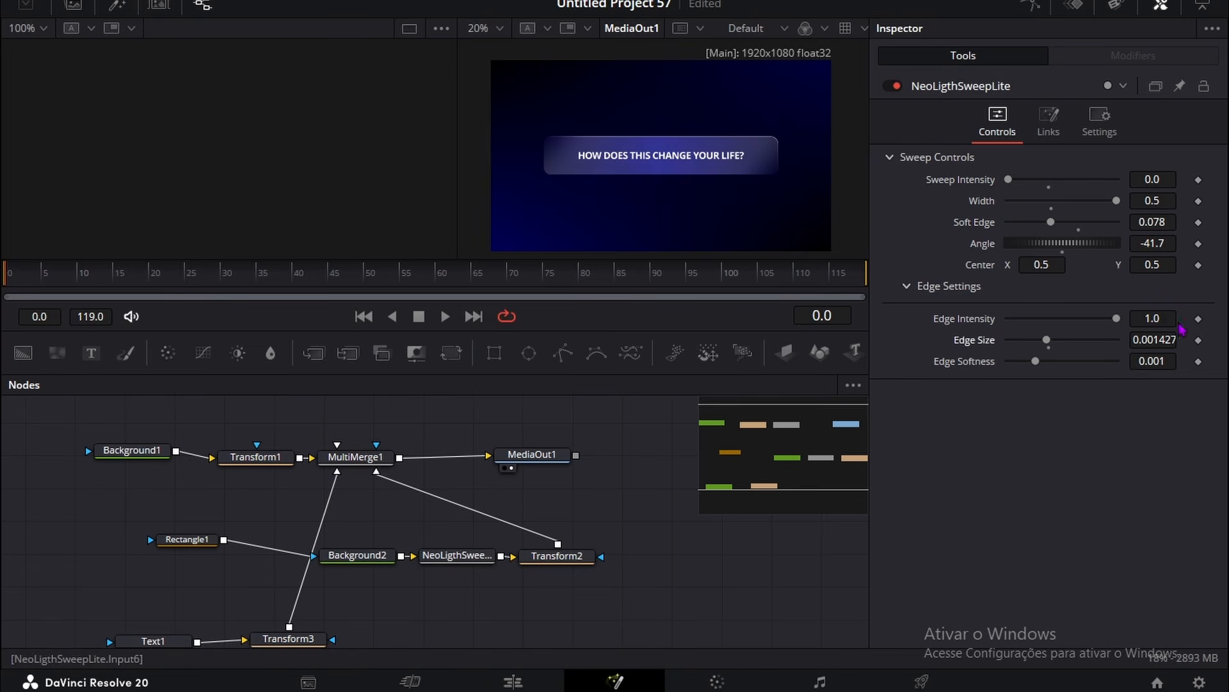
scroll(1152, 319, down, 1)
scroll(1152, 318, down, 5)
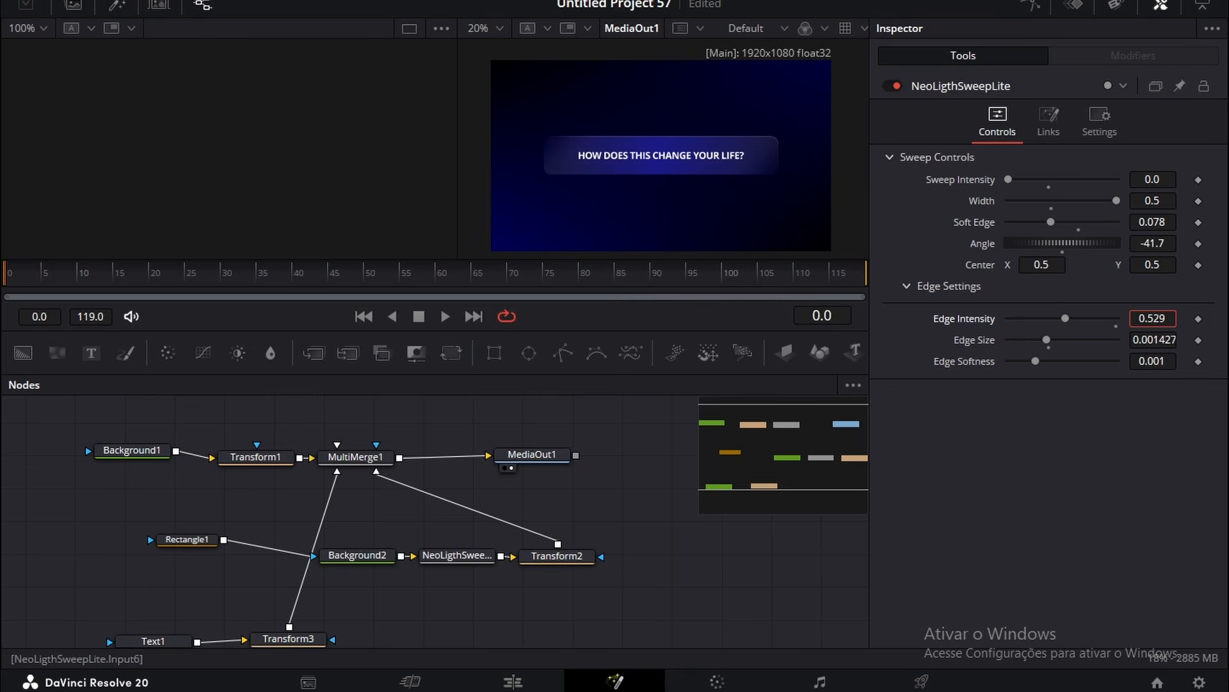
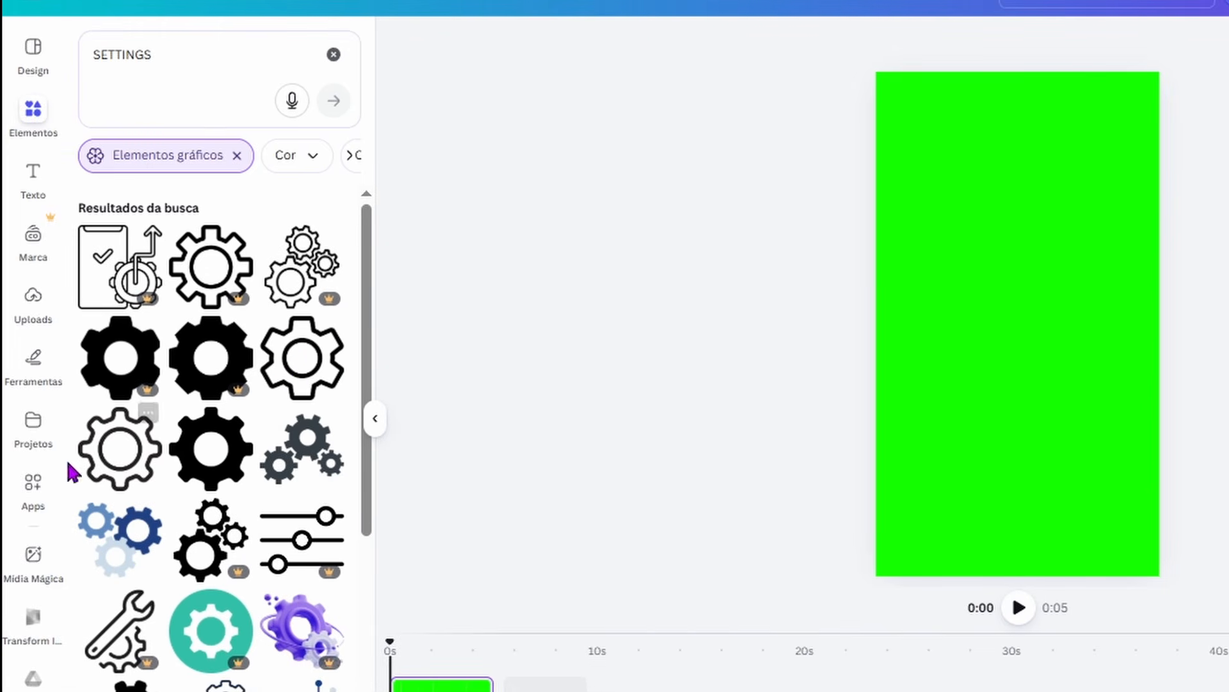
In Canva, add the thin outlined gear graphic to the green page, enlarge it to most of the page width and center it horizontally.
drag(86, 468, 1012, 262)
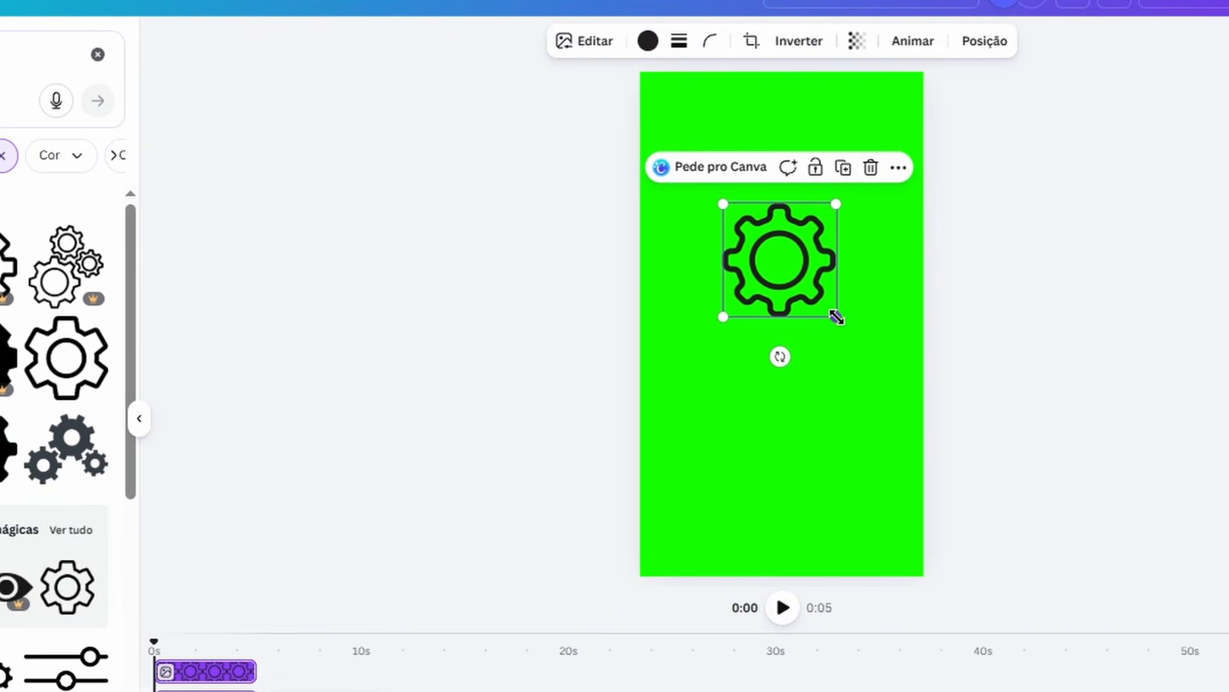
drag(1043, 319, 1202, 478)
drag(1021, 348, 968, 320)
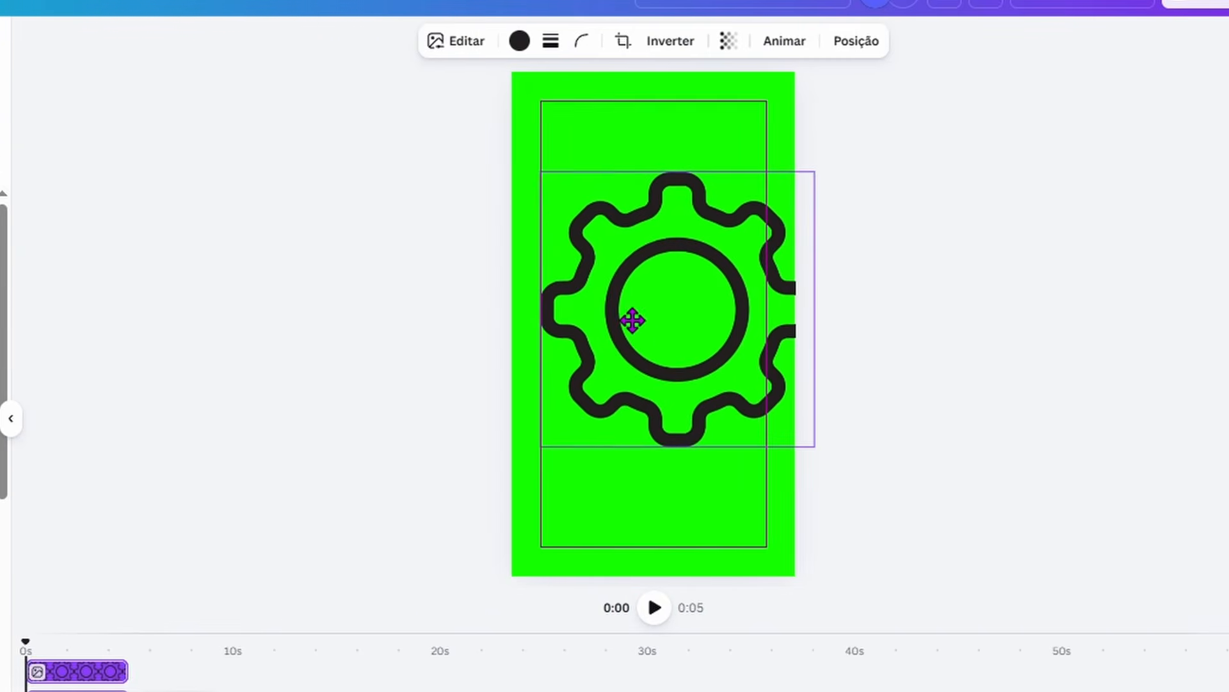
drag(632, 320, 614, 310)
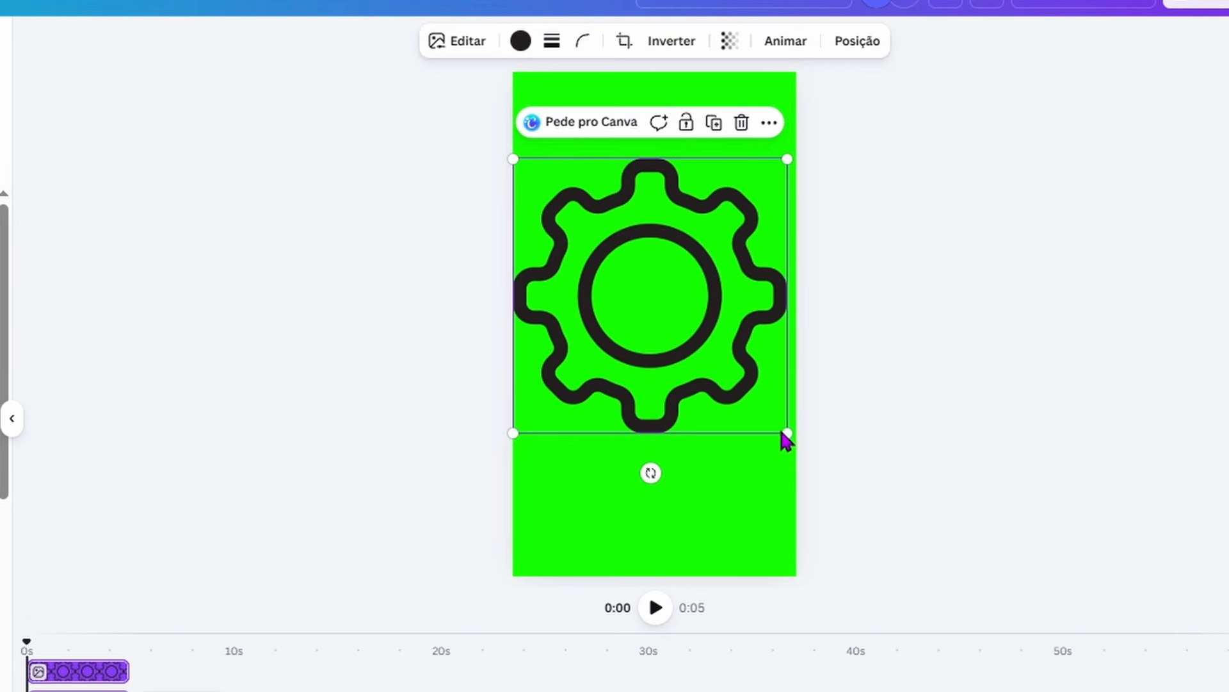
drag(788, 433, 746, 390)
drag(617, 320, 649, 347)
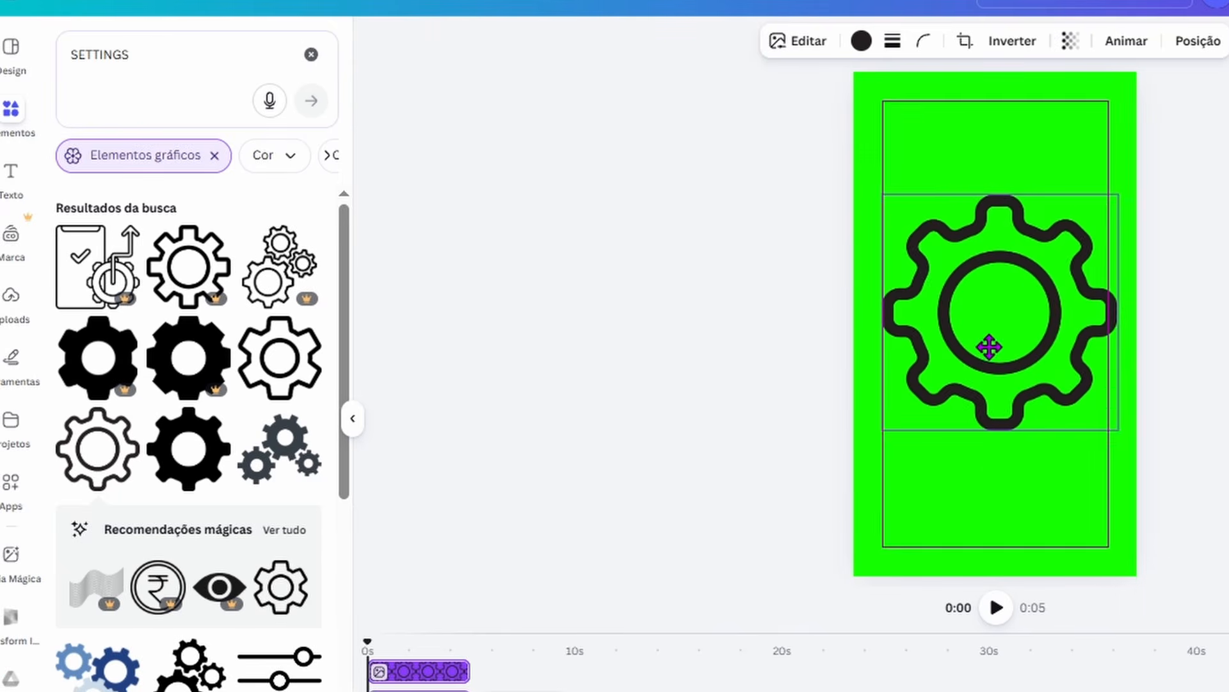
drag(989, 347, 990, 347)
Recolor the gear graphic white.
click(861, 40)
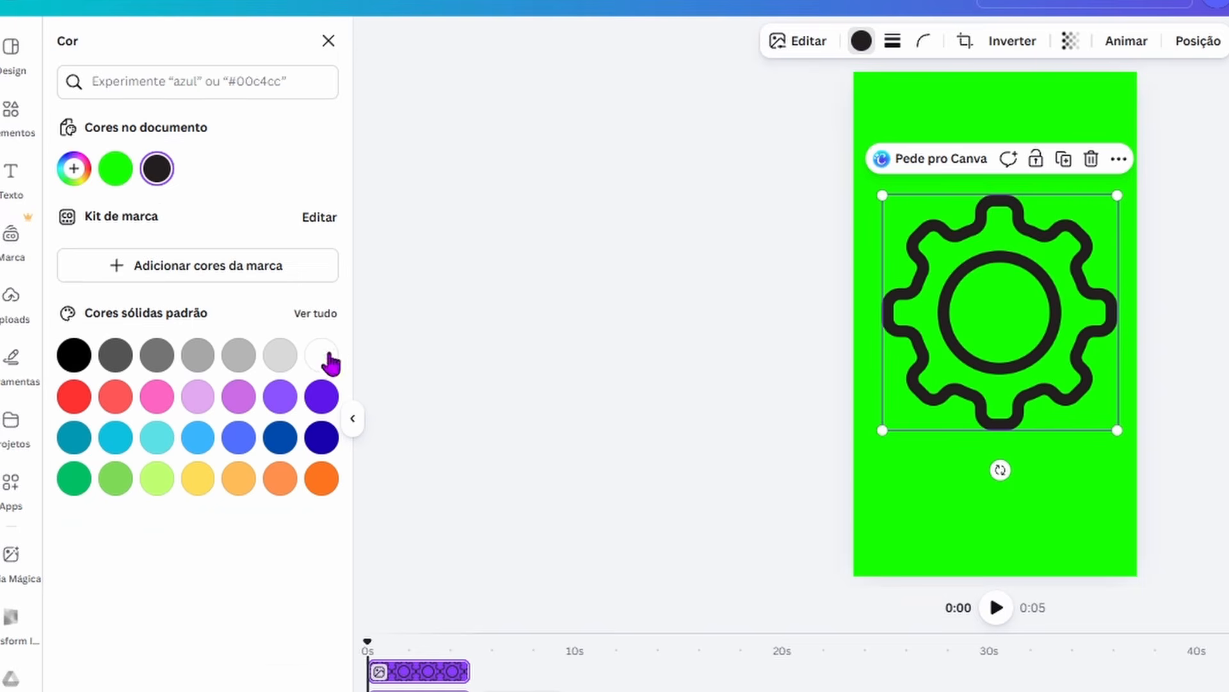
click(328, 361)
click(1001, 255)
key(Escape)
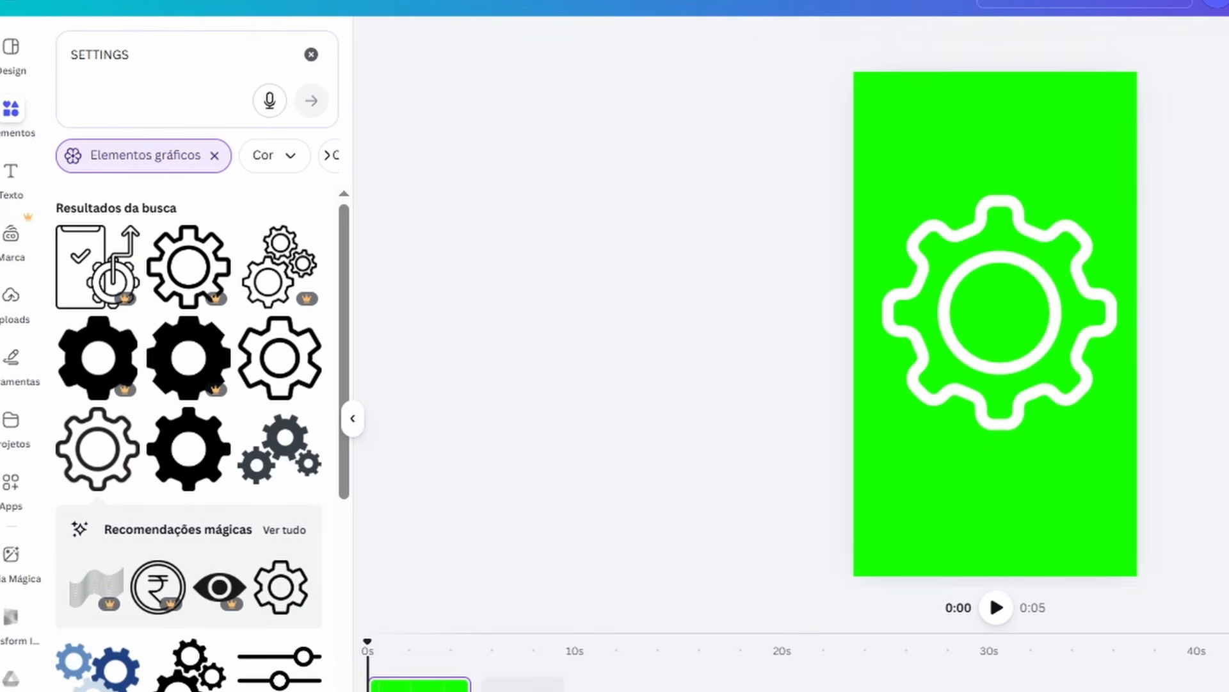
Apply the Girar animation effect to the white gear.
click(922, 302)
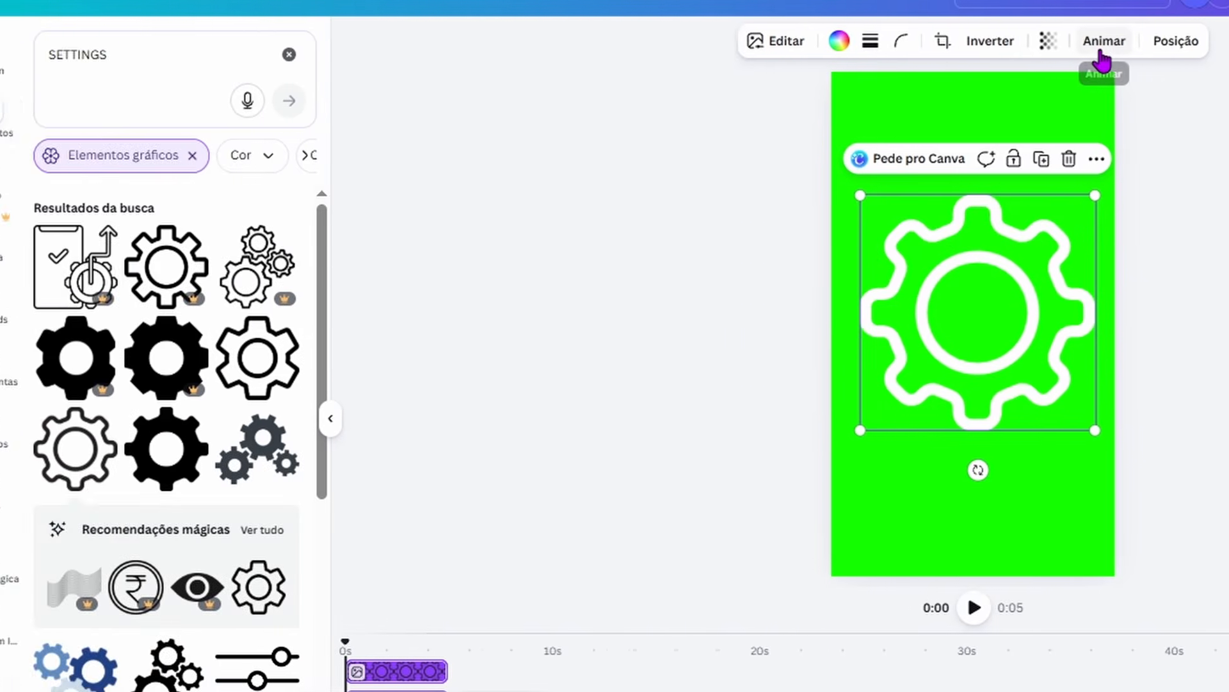
click(1100, 53)
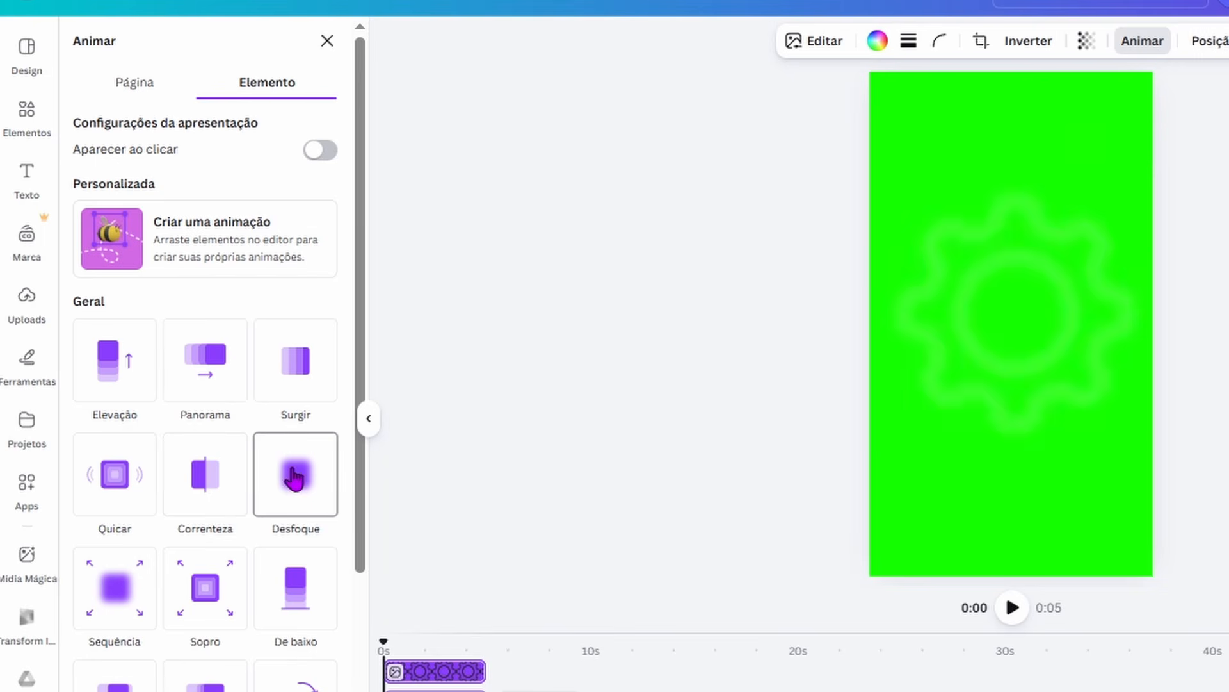
scroll(129, 404, down, 3)
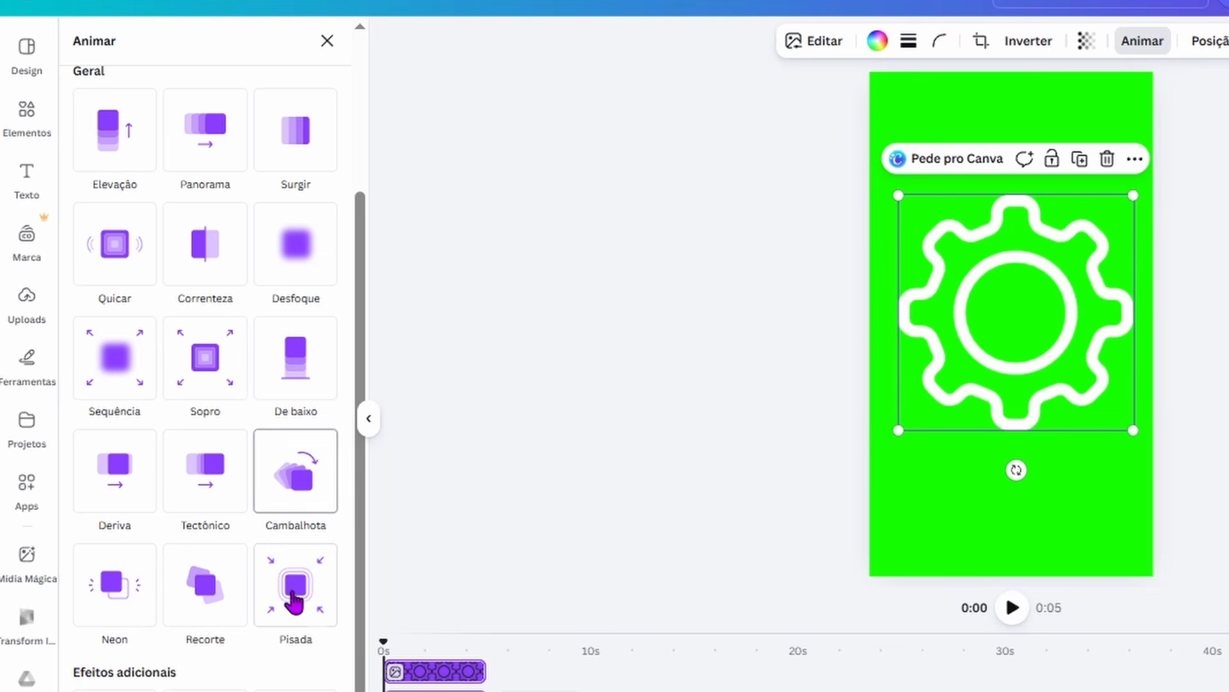
scroll(267, 576, down, 2)
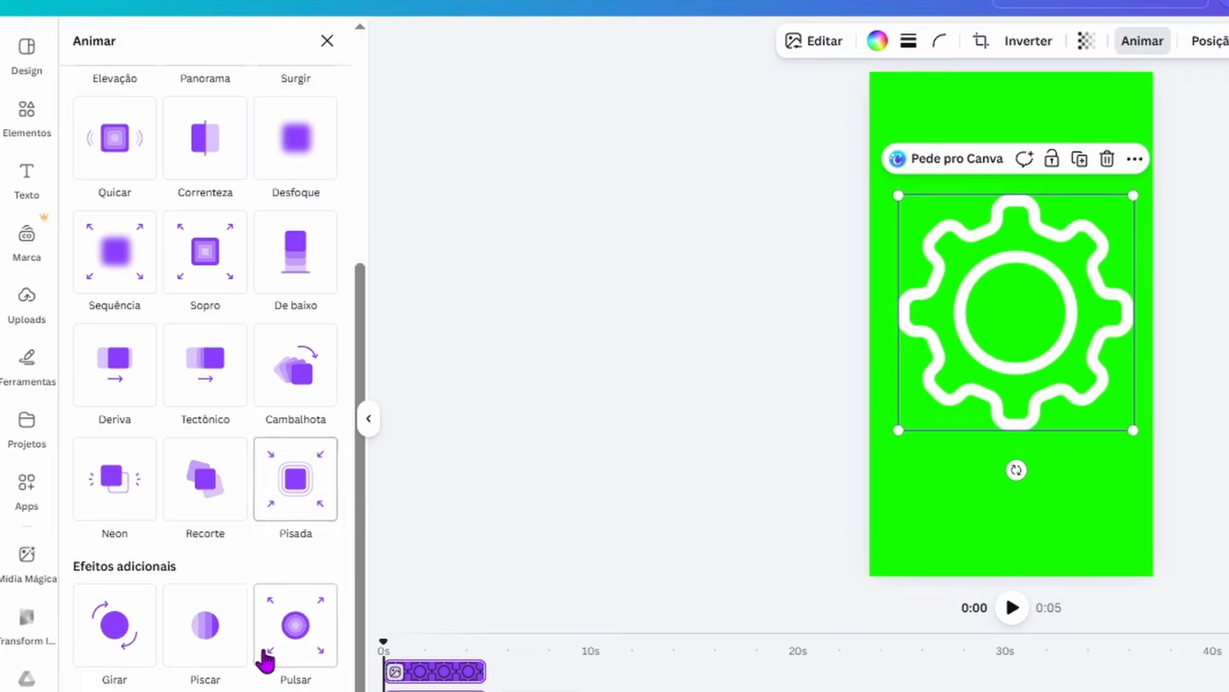
click(105, 631)
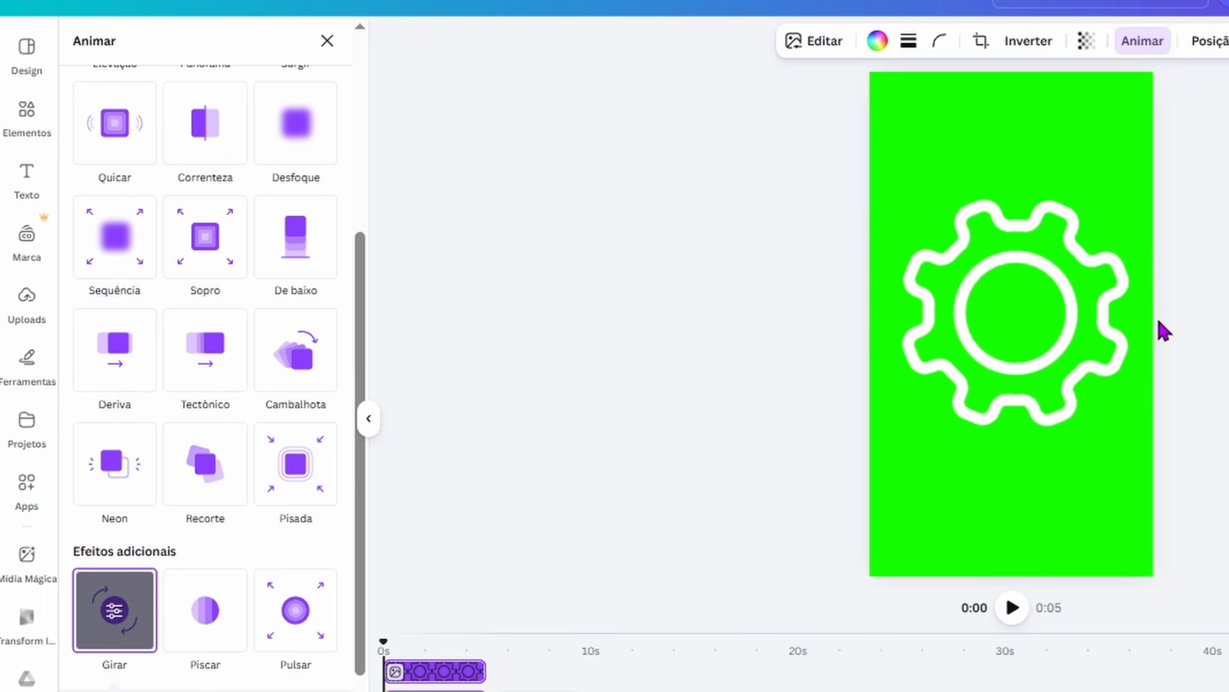
click(935, 370)
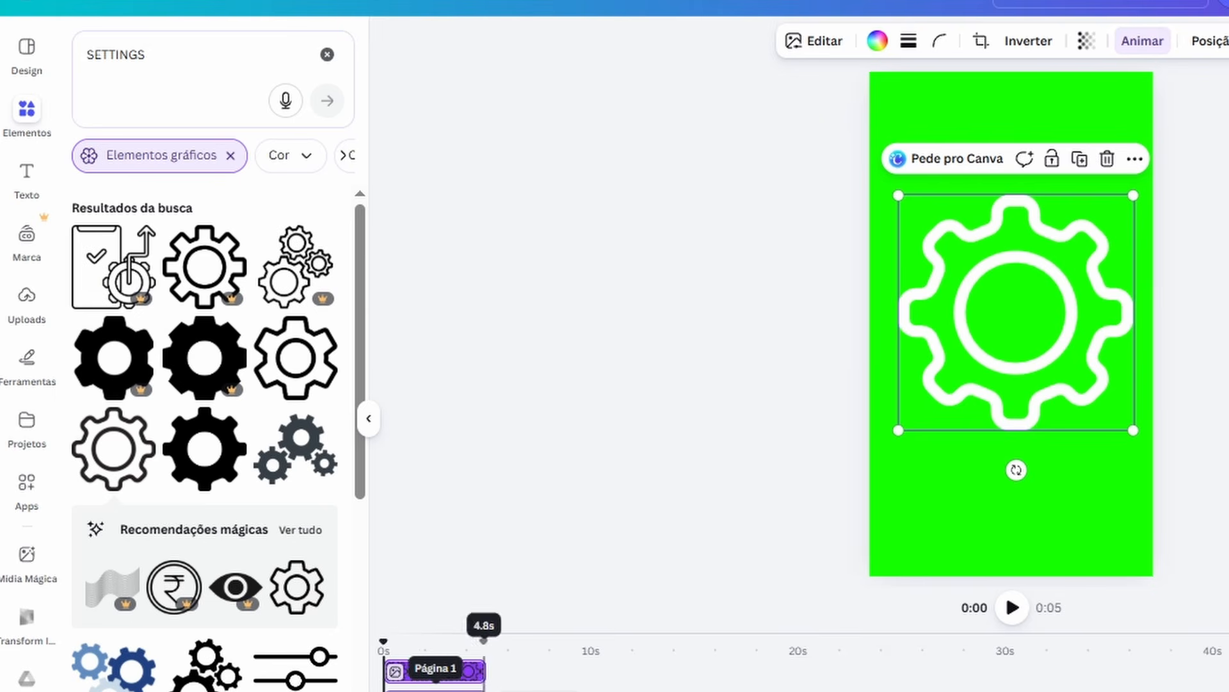
Extend the gear page's duration to 10.8 s and preview the rotation from near the start.
drag(485, 671, 583, 671)
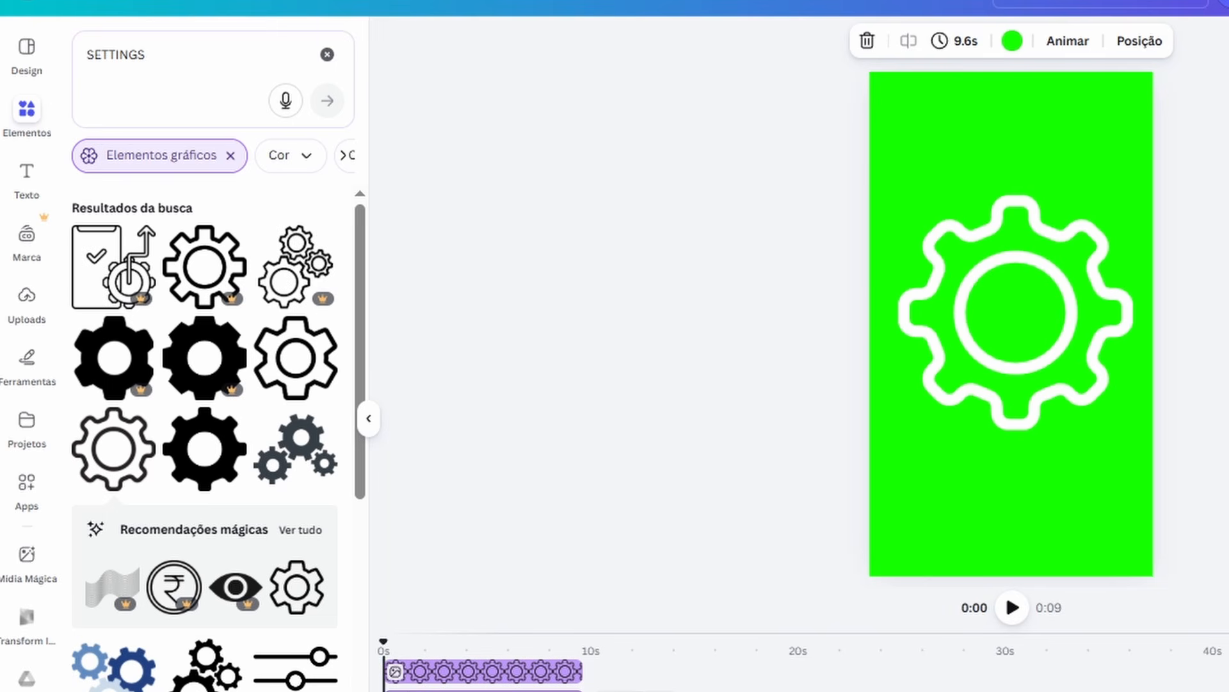
drag(582, 671, 607, 671)
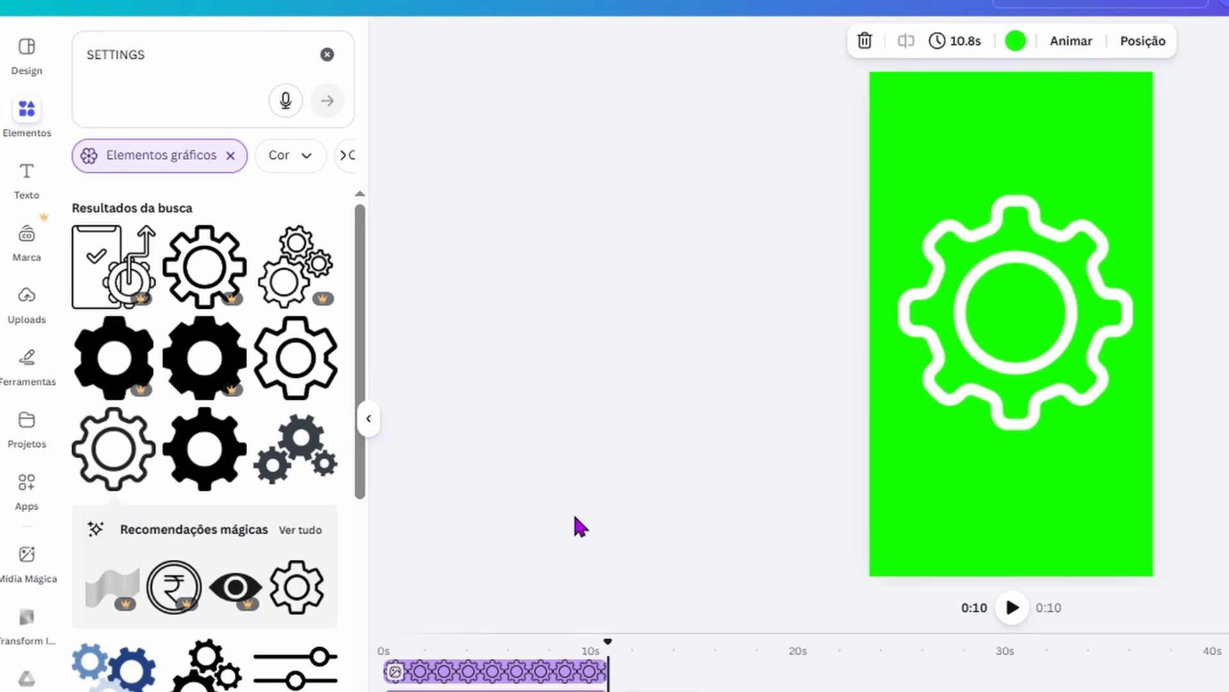
click(397, 644)
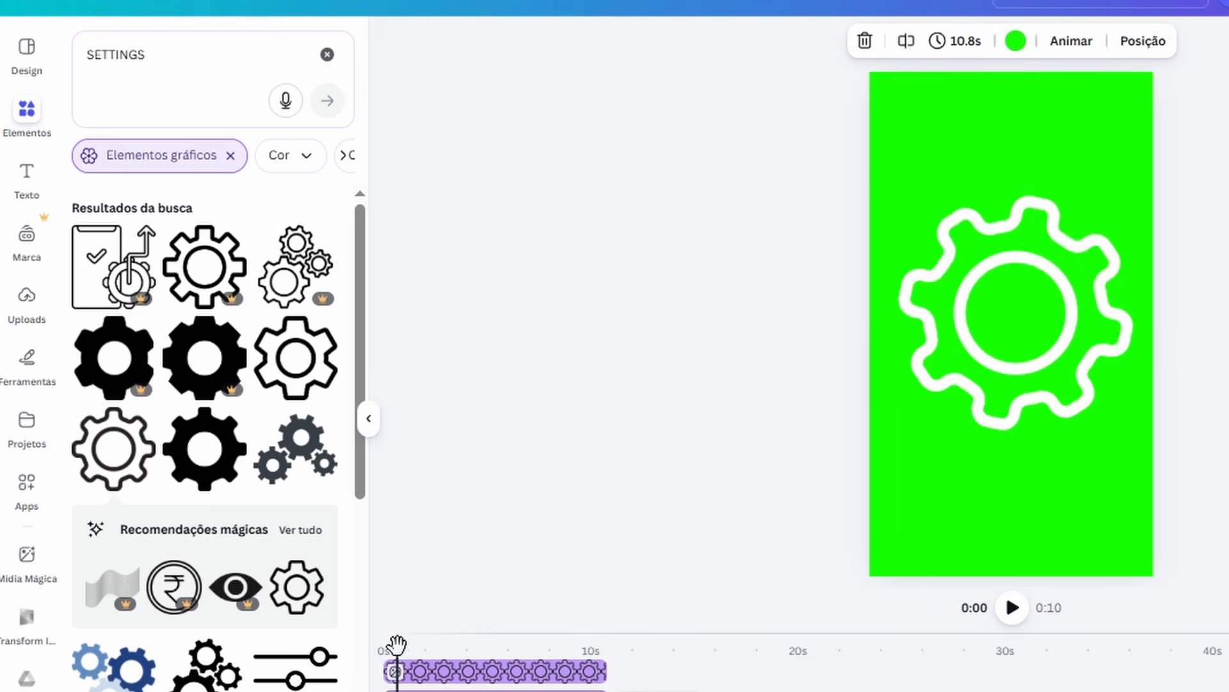
key(space)
key(space)
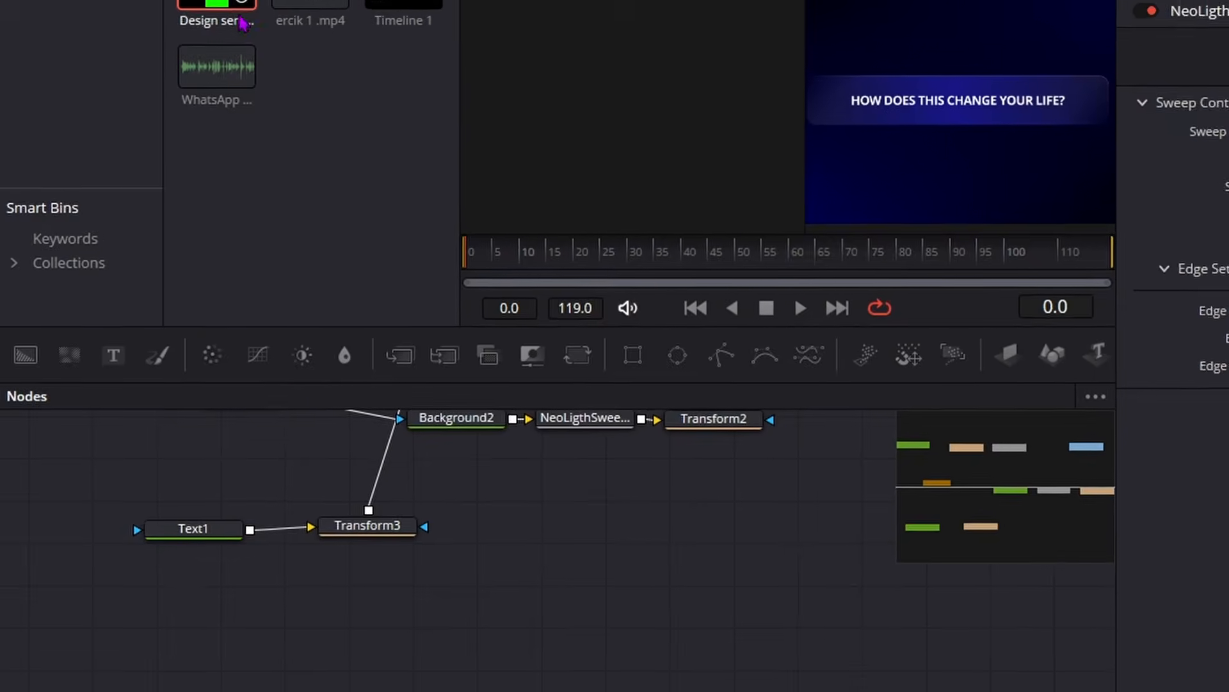
In DaVinci Resolve, bring the green-screen gear clip into the Fusion node graph and add an Ultra Keyer after it.
drag(173, 64, 281, 595)
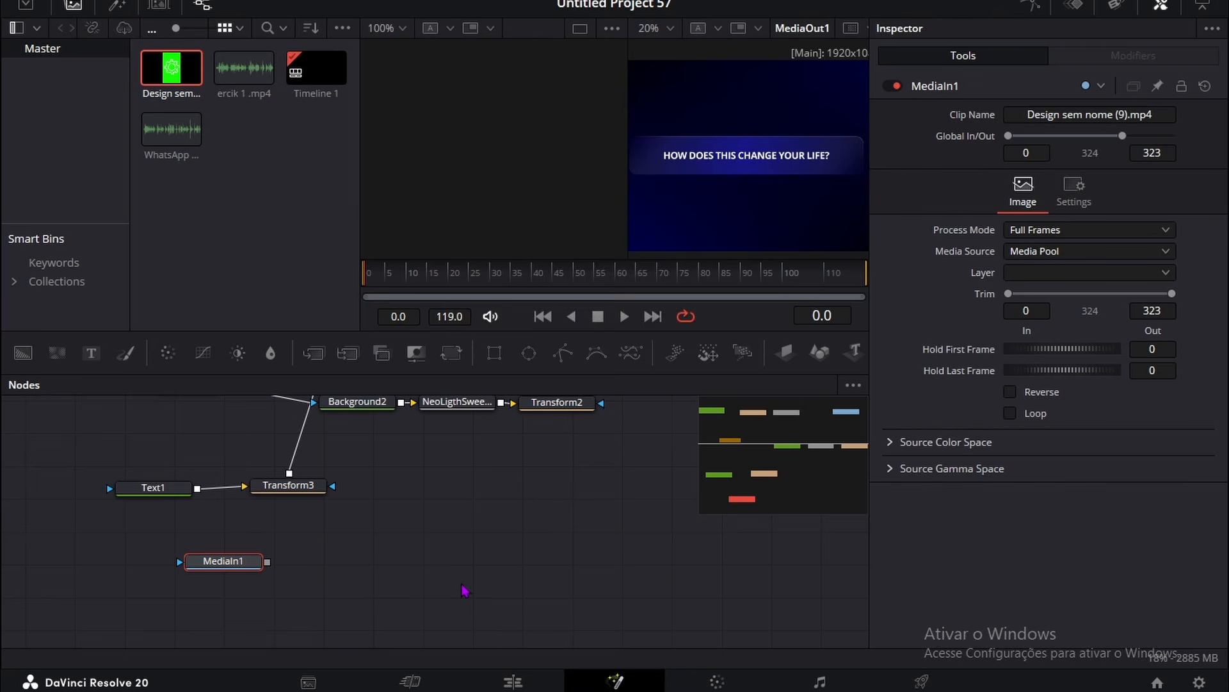
key(shift+space)
text(KEY)
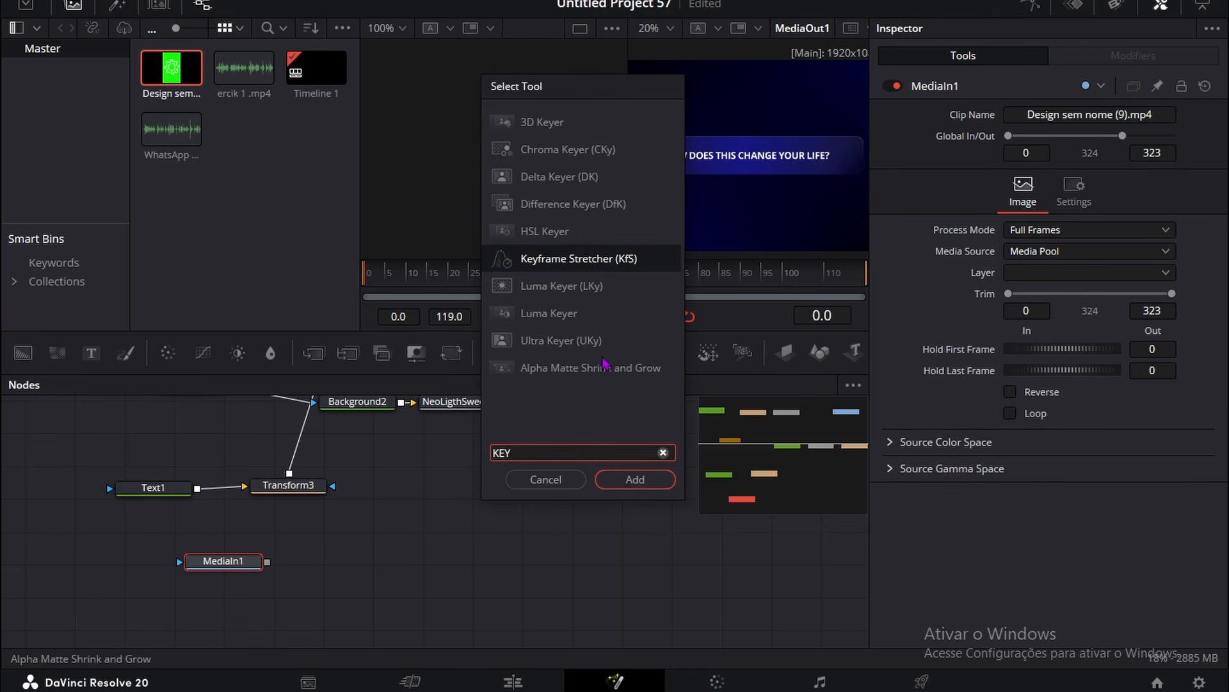
click(589, 341)
click(635, 479)
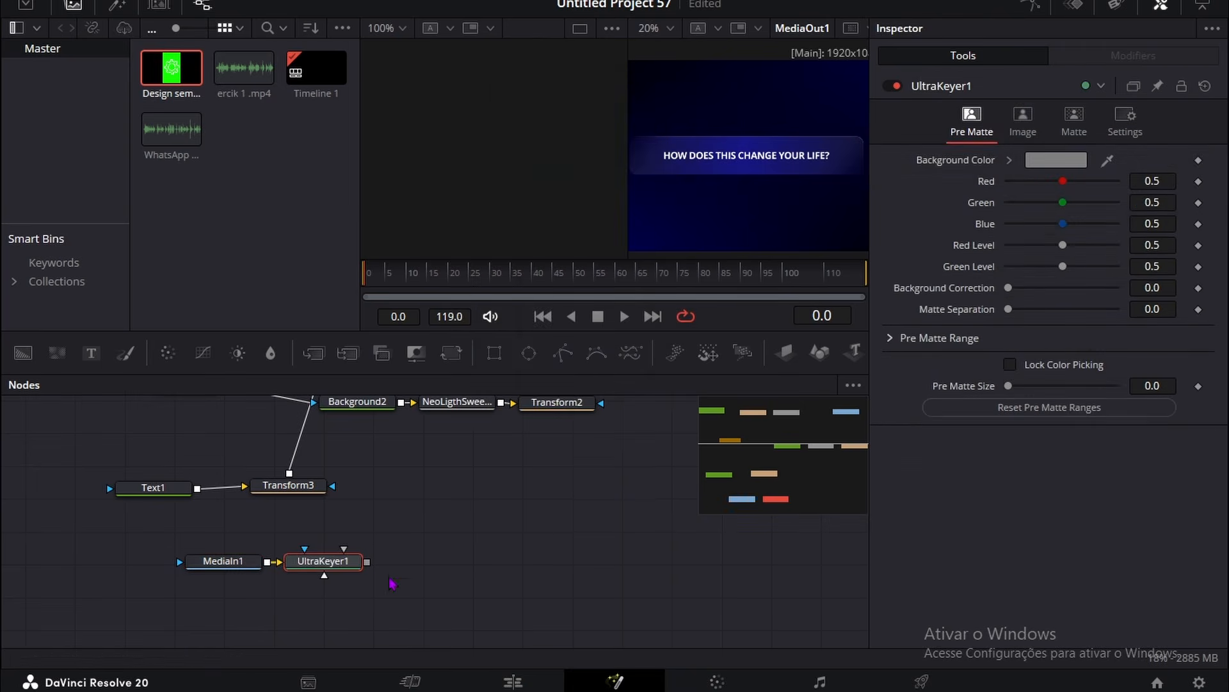
Add a Transform node after the Ultra Keyer and connect its output to MultiMerge1.
key(shift+space)
text(Transform)
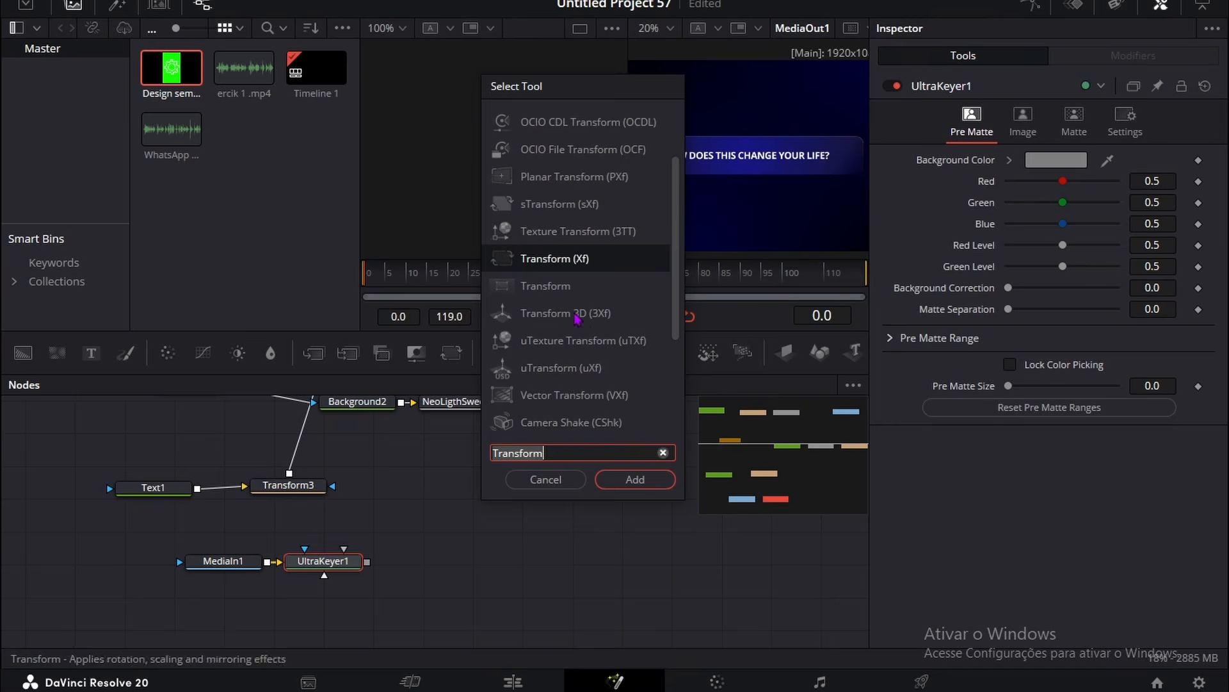
click(632, 482)
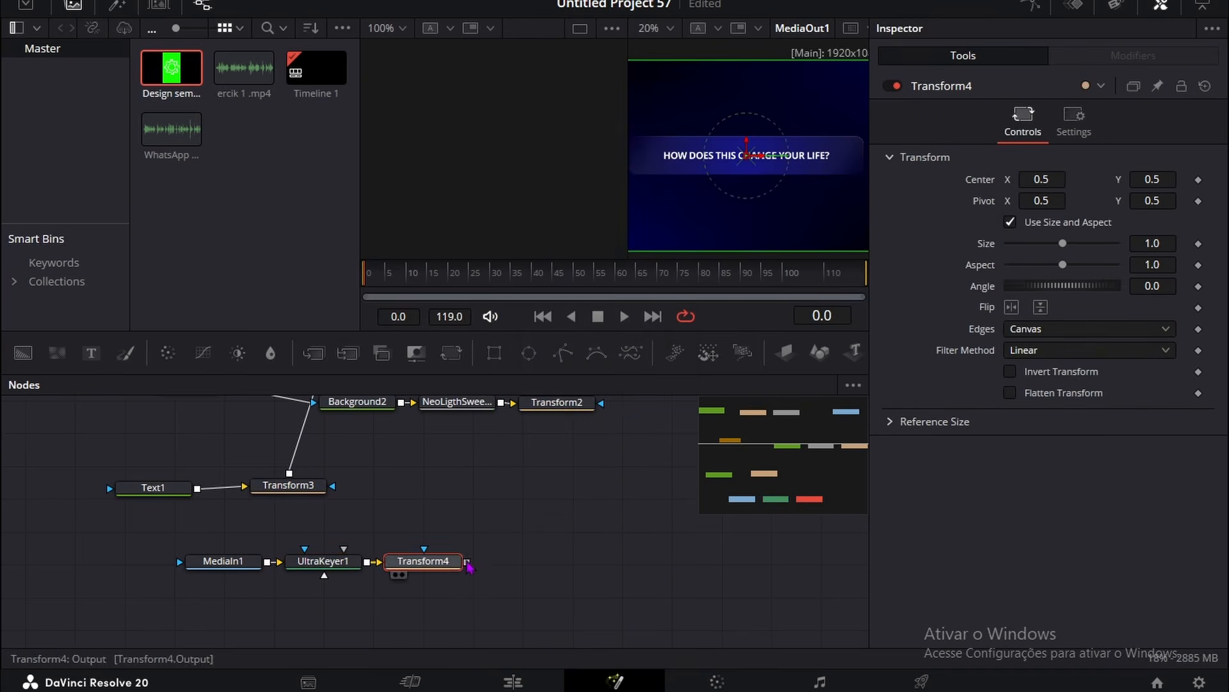
scroll(508, 586, up, 2)
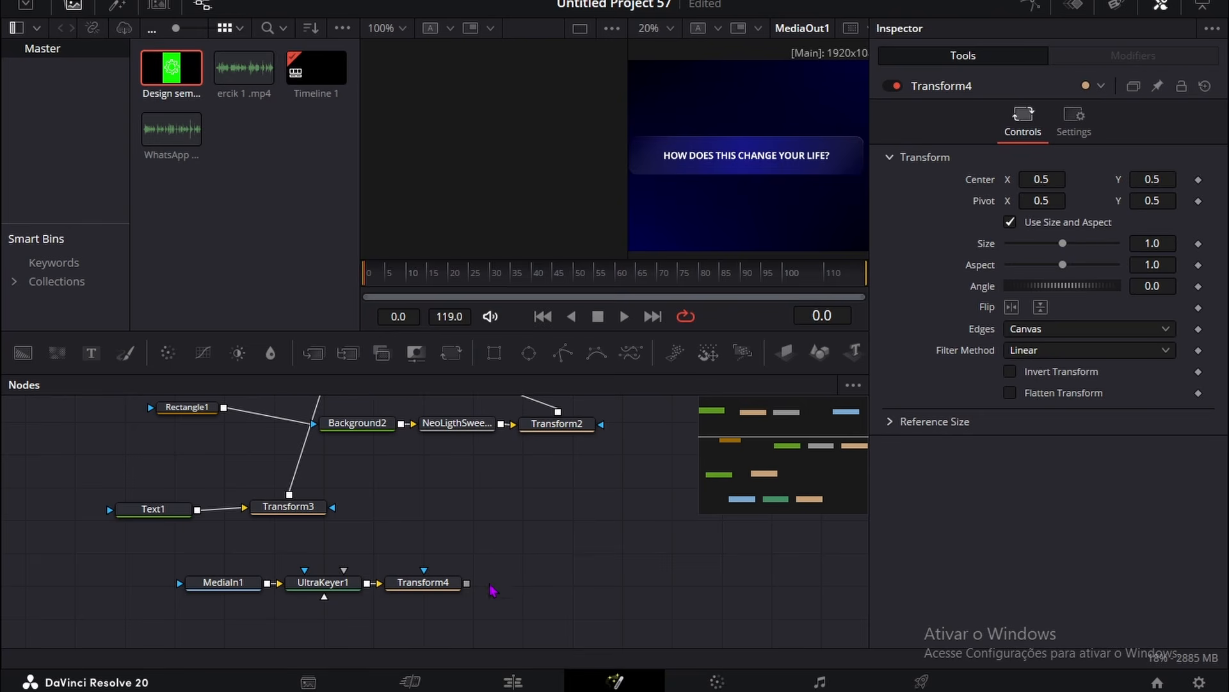
drag(466, 583, 373, 487)
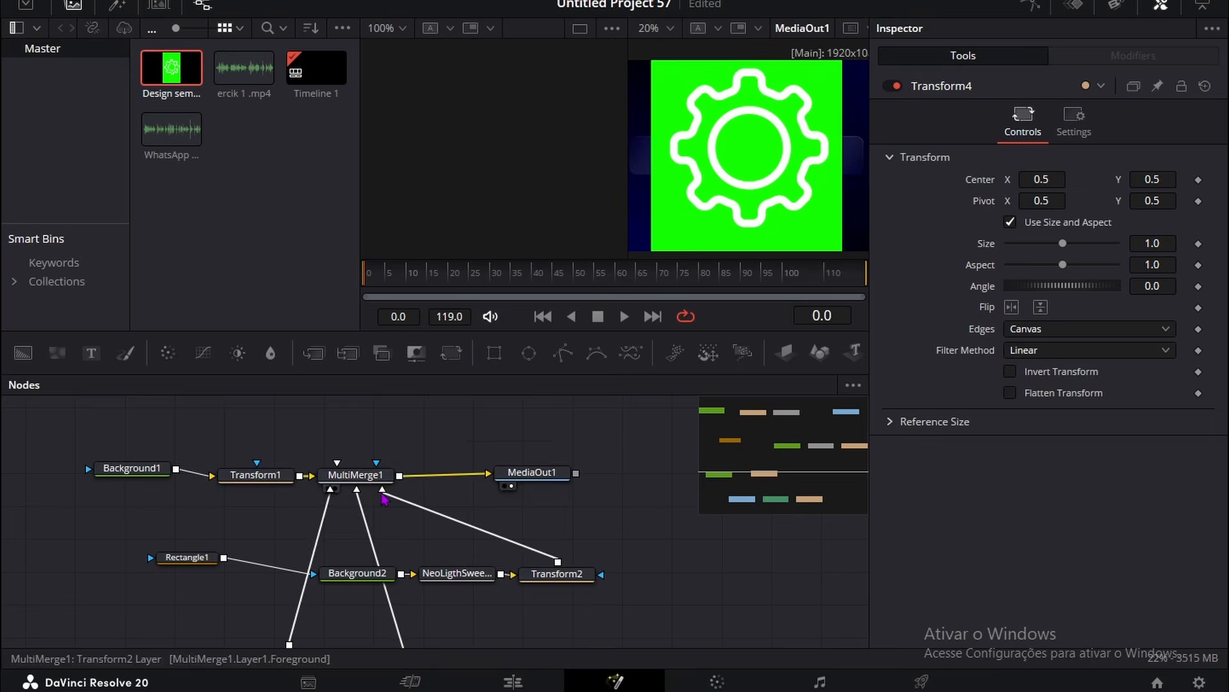
scroll(410, 538, down, 5)
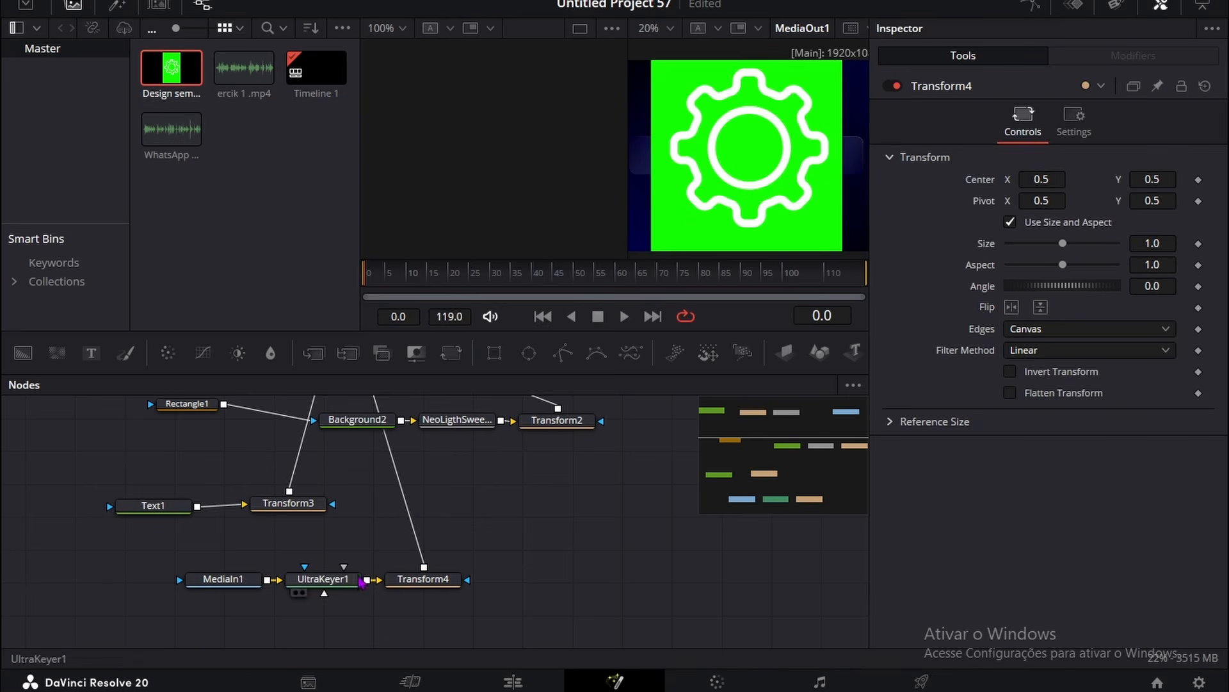
Key out the gear clip's green background by sampling its color in the Ultra Keyer, and hide the media pool.
click(340, 580)
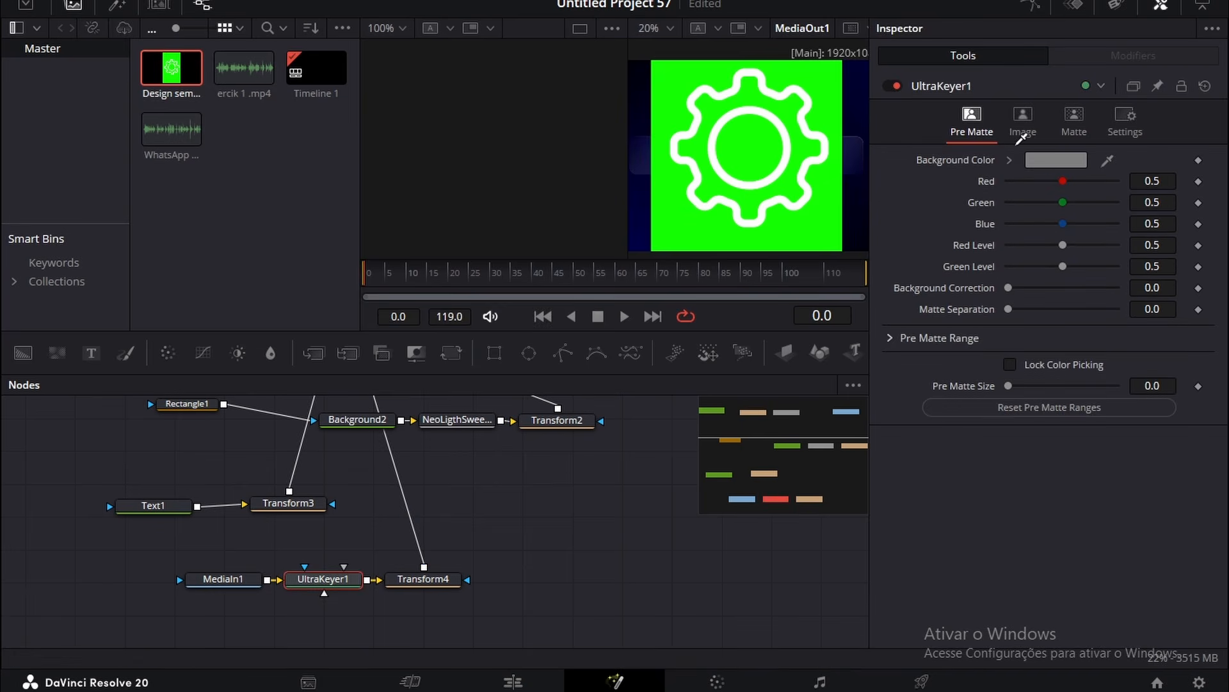
drag(1018, 138, 705, 192)
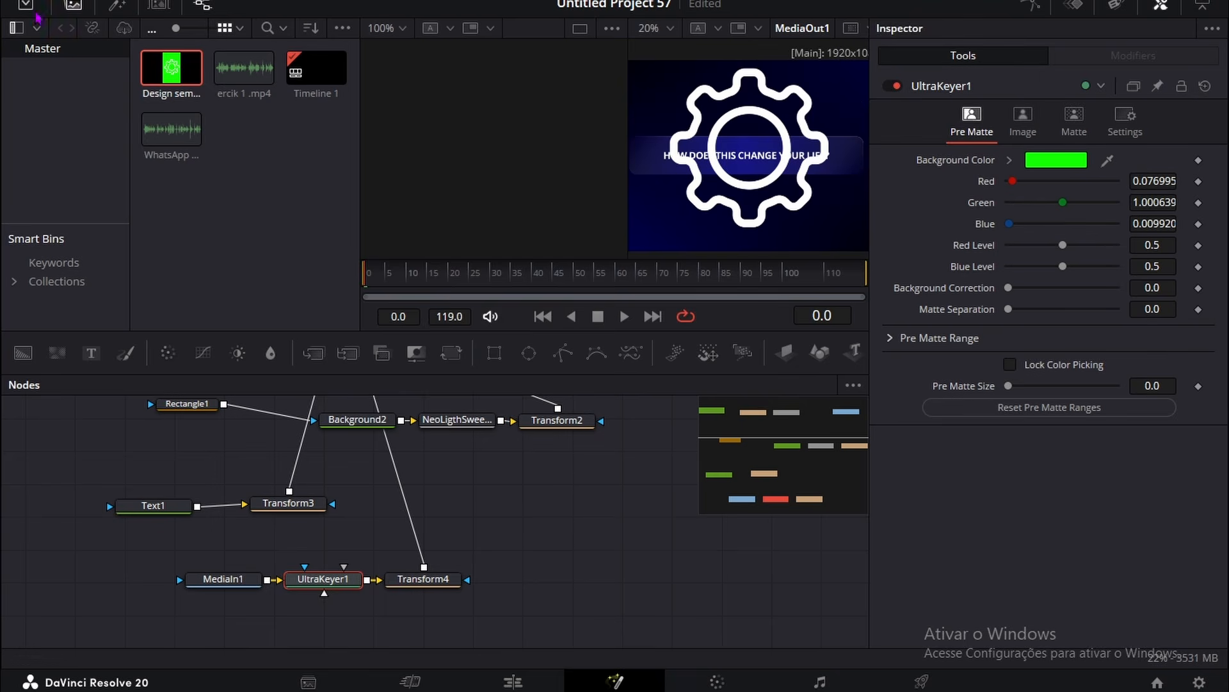
click(87, 5)
Move the gear to the frame's upper-left corner with center X -0.263 and Y 0.716, and set its size to 0.529.
click(423, 580)
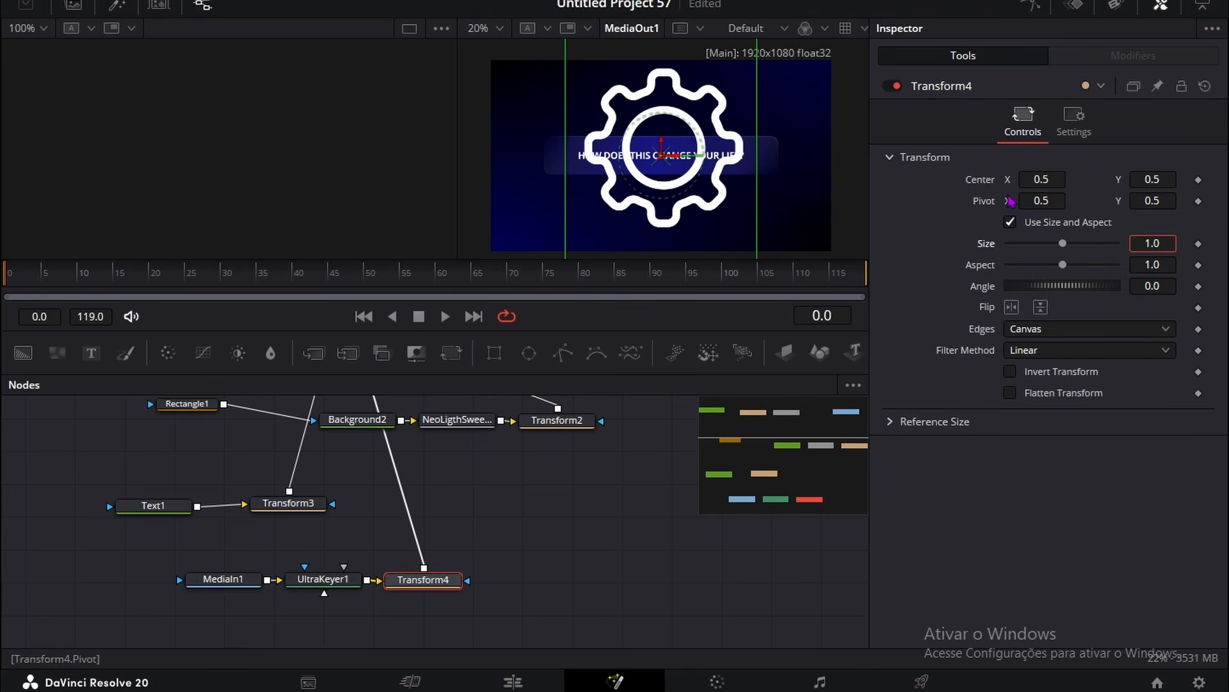
drag(1160, 243, 1160, 246)
click(1050, 175)
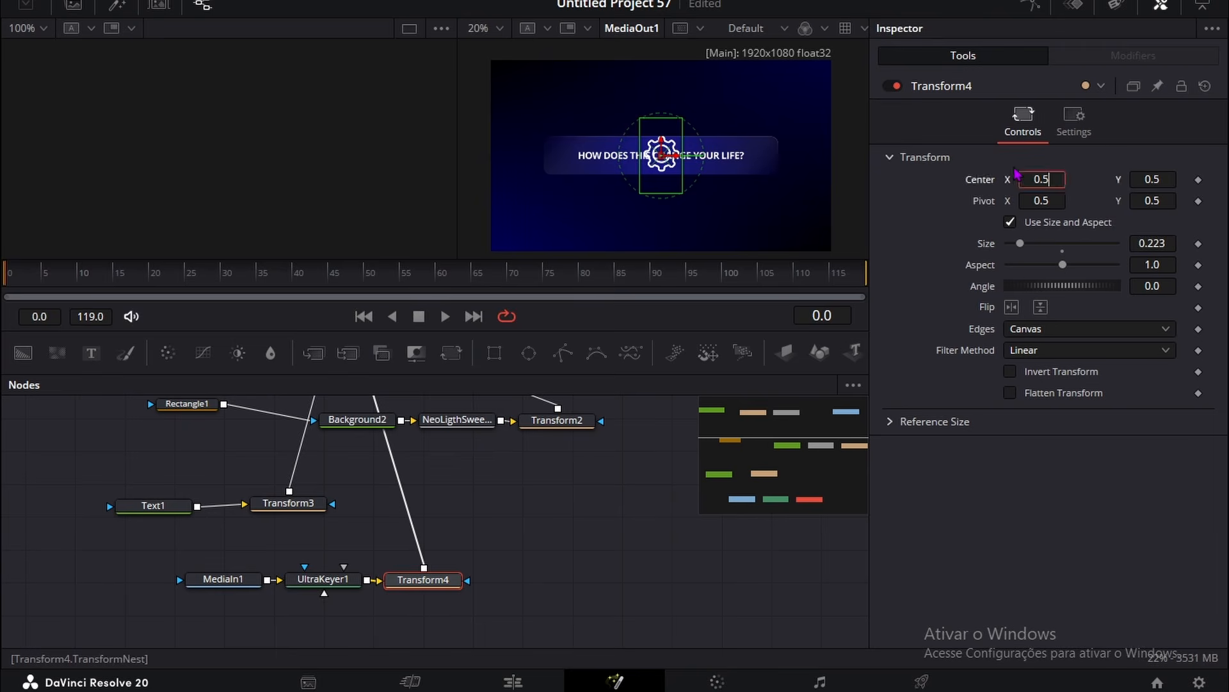
drag(1043, 180, 1005, 180)
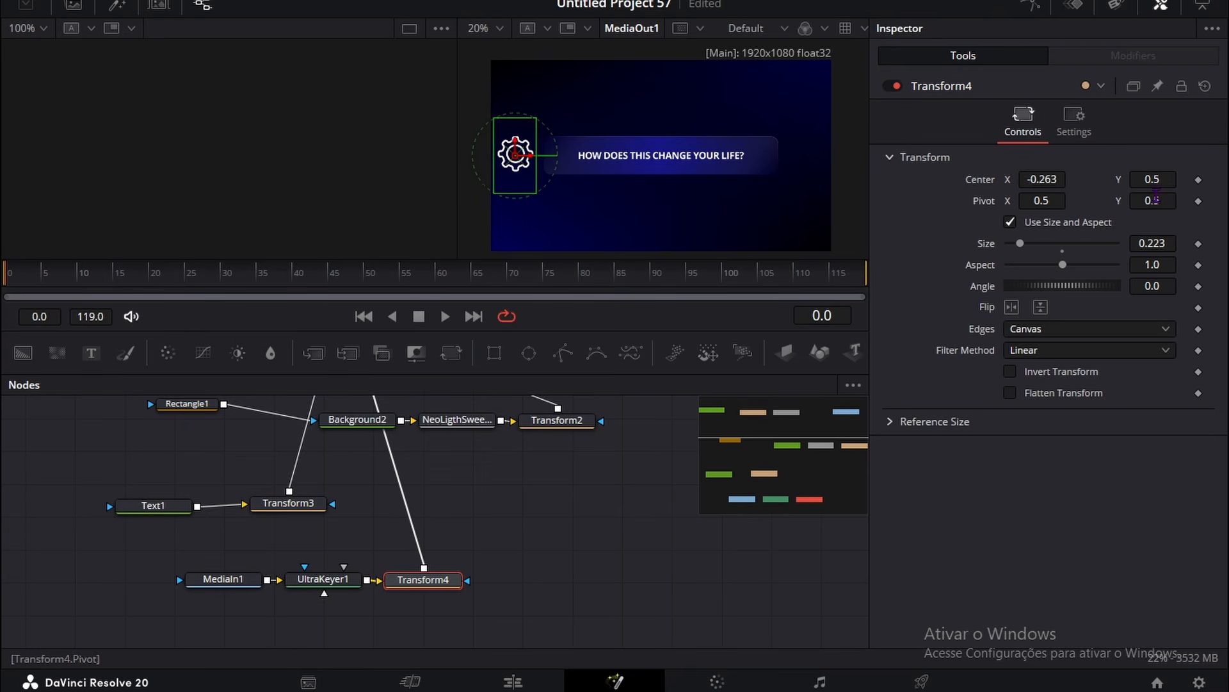
click(1153, 179)
drag(1152, 180, 1160, 179)
click(1152, 244)
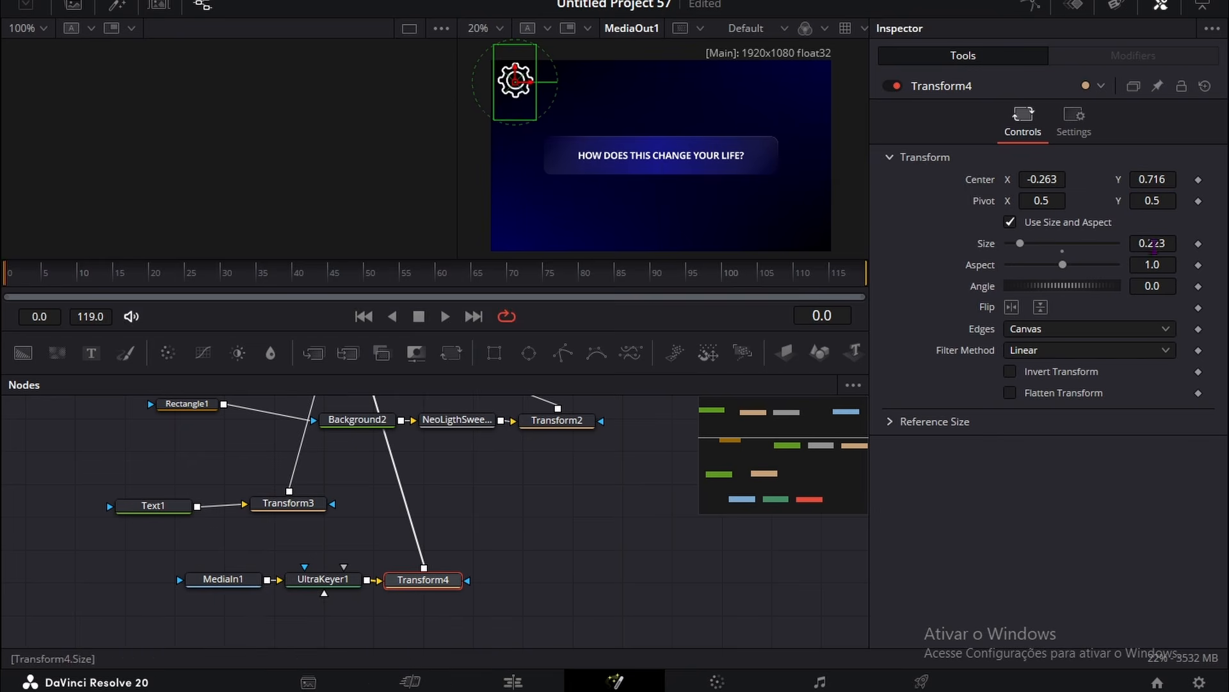
drag(1152, 244, 1180, 243)
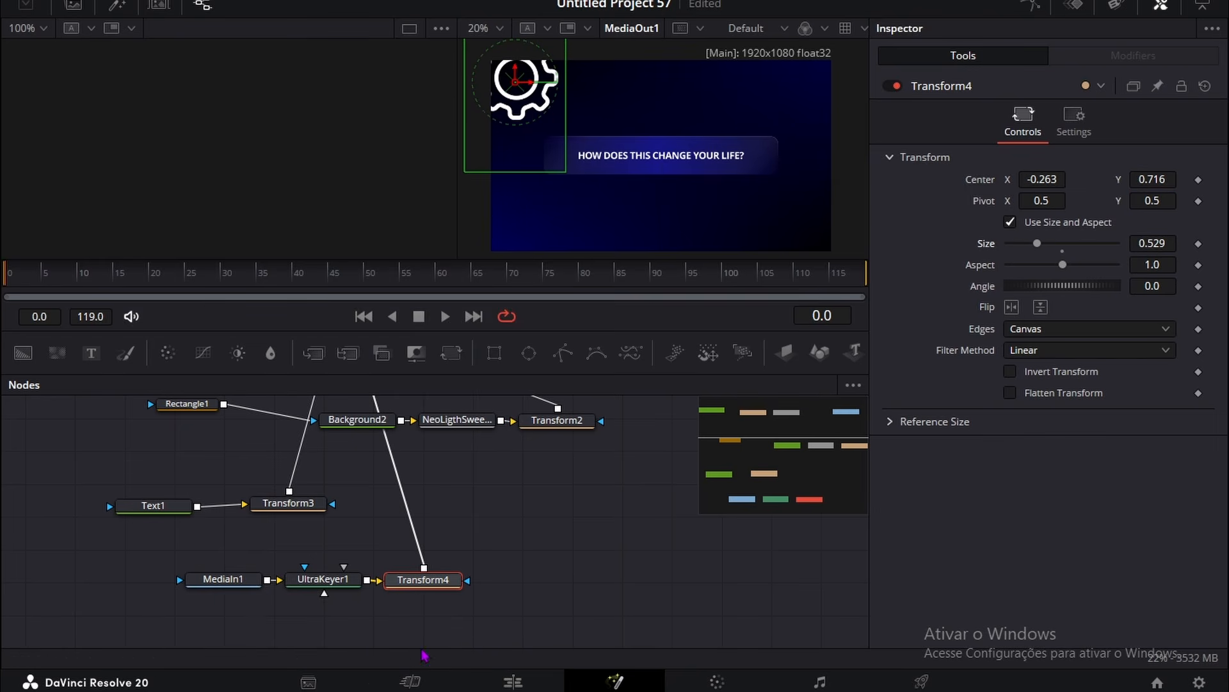
Insert a Blur with size 69.3 between the Ultra Keyer and the gear's Transform, and reduce the gear's size to 0.386.
drag(225, 585, 165, 581)
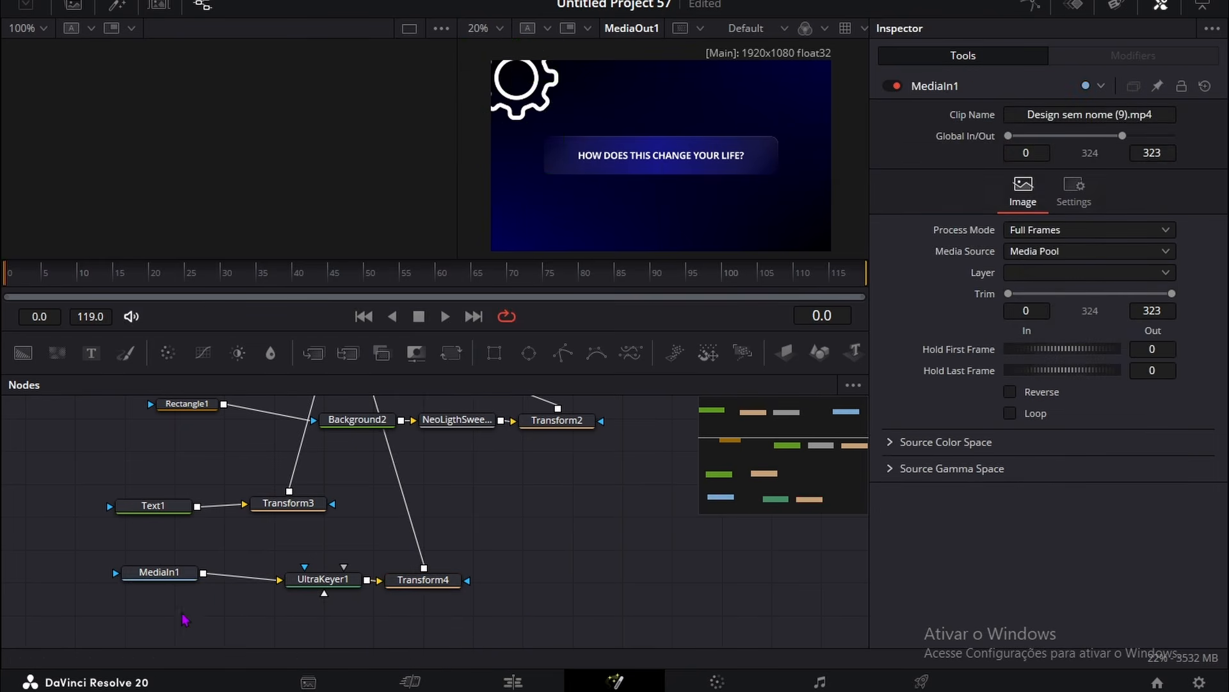
drag(323, 580, 292, 579)
key(shift+space)
text(TransformBLUR)
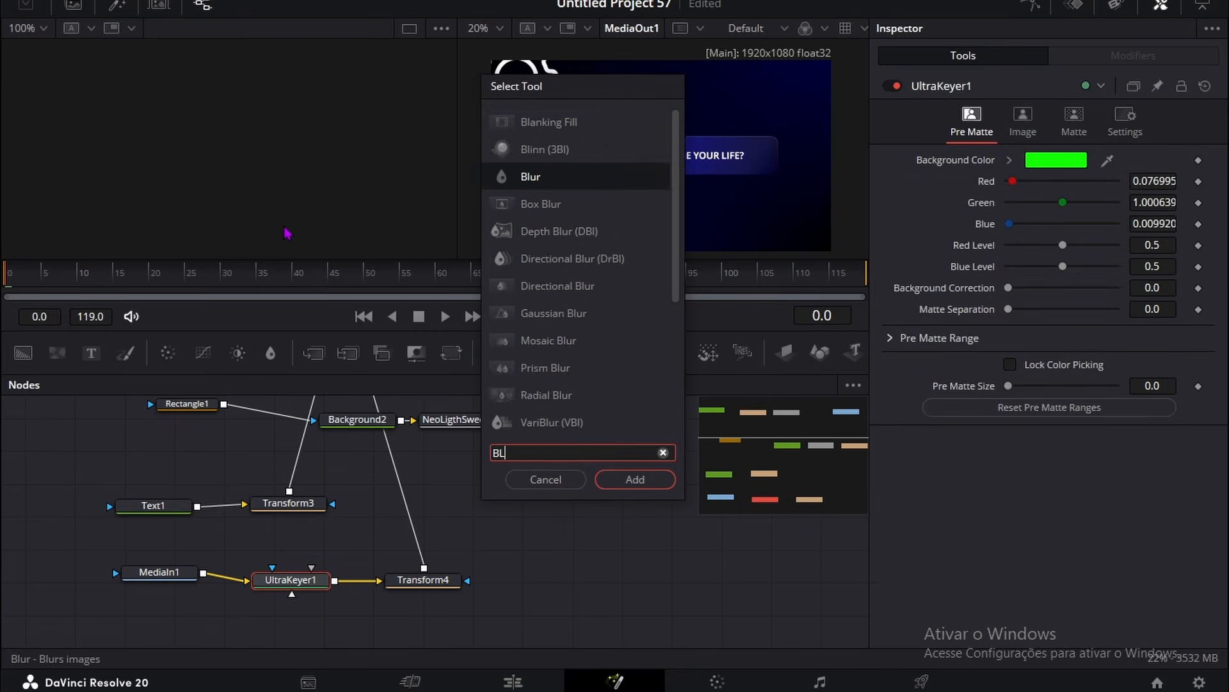
click(649, 486)
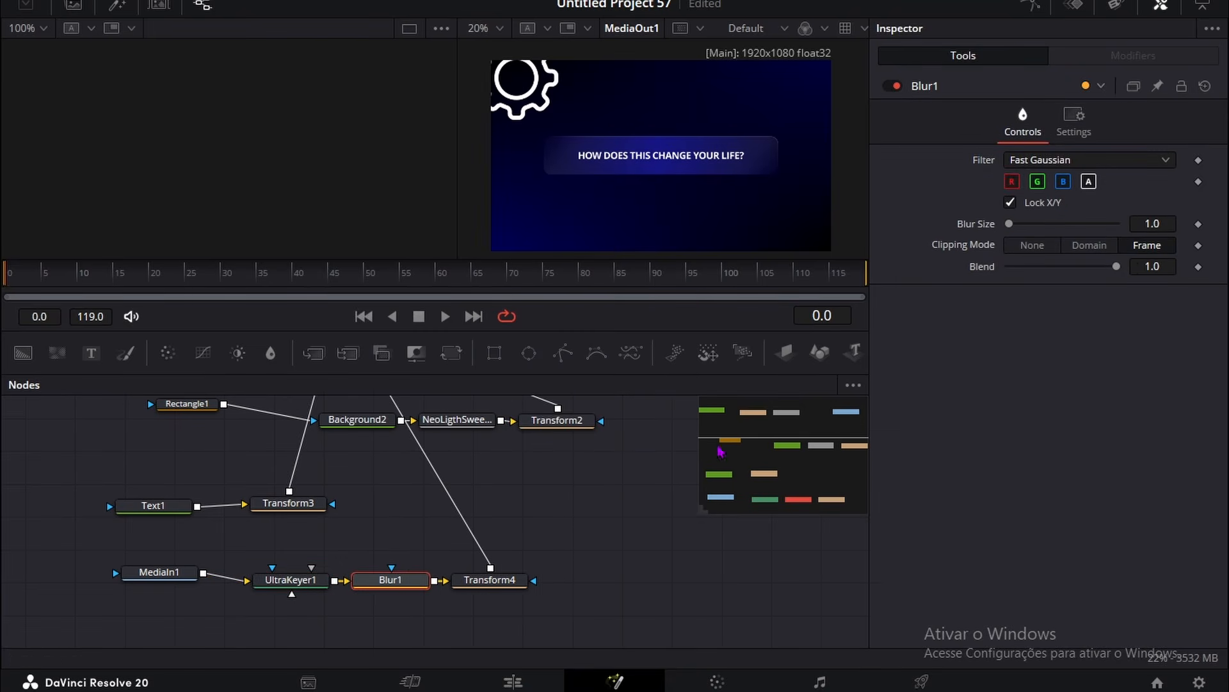
drag(1152, 223, 1191, 224)
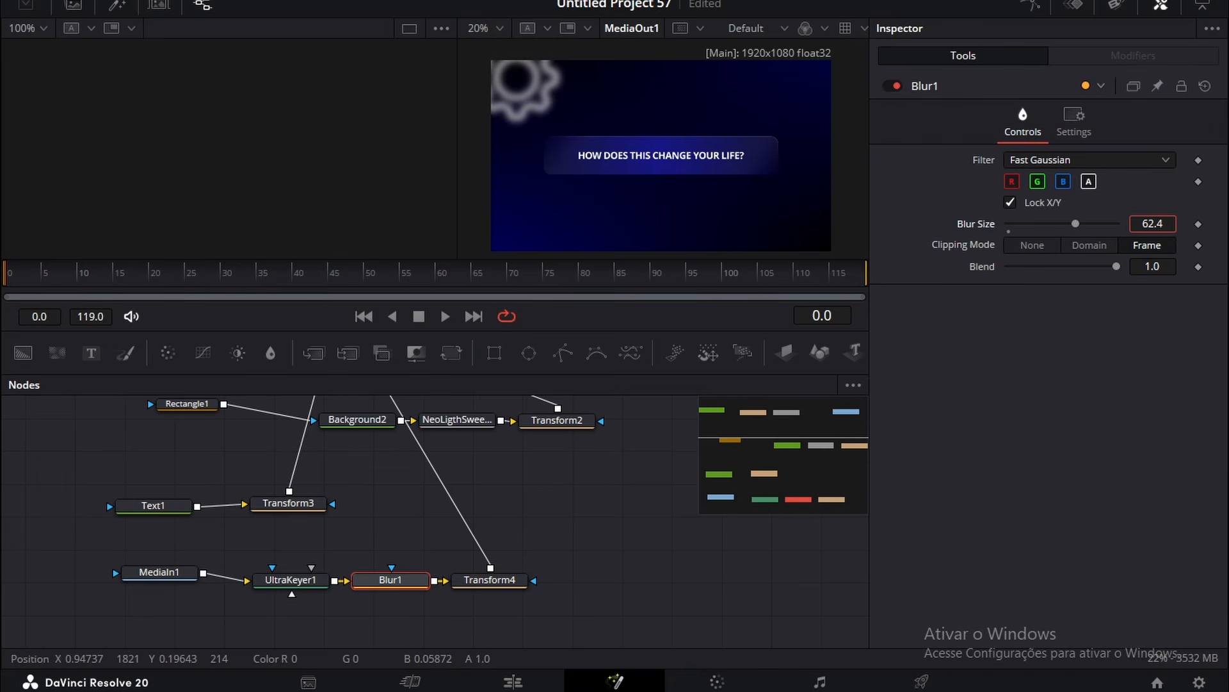
drag(159, 572, 64, 512)
Insert a Color Corrector after the gear's Blur node and lower its gain to 0.41.
click(416, 527)
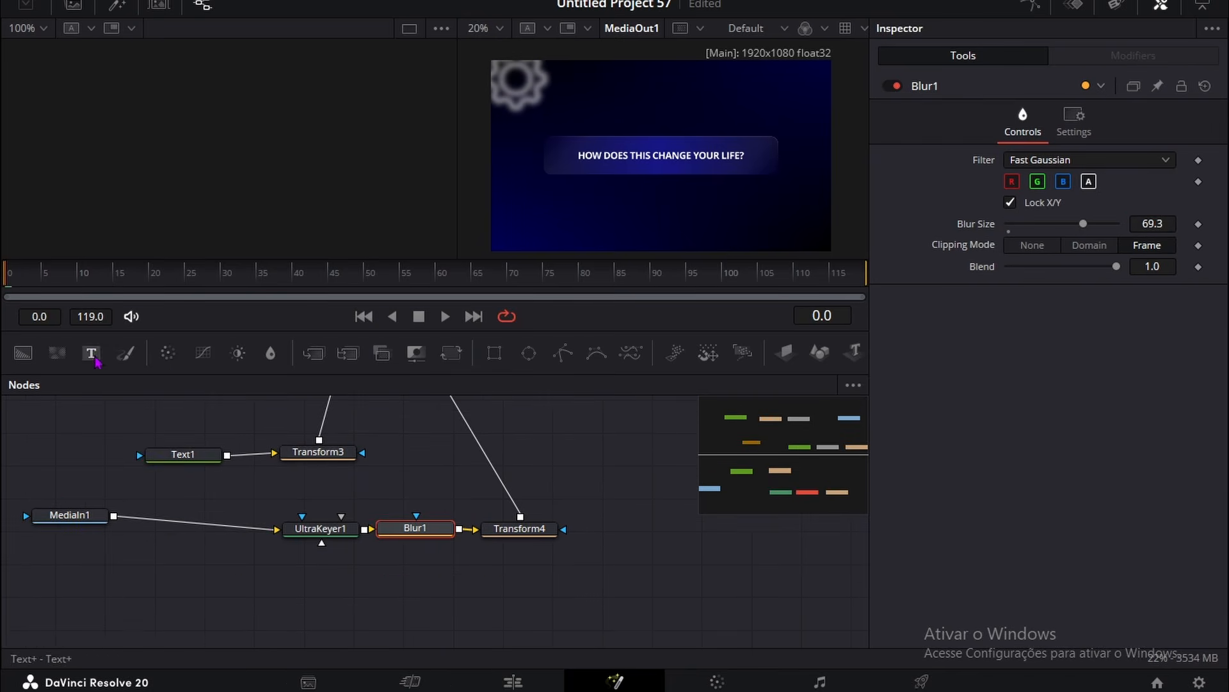
click(167, 352)
drag(1064, 534, 1026, 521)
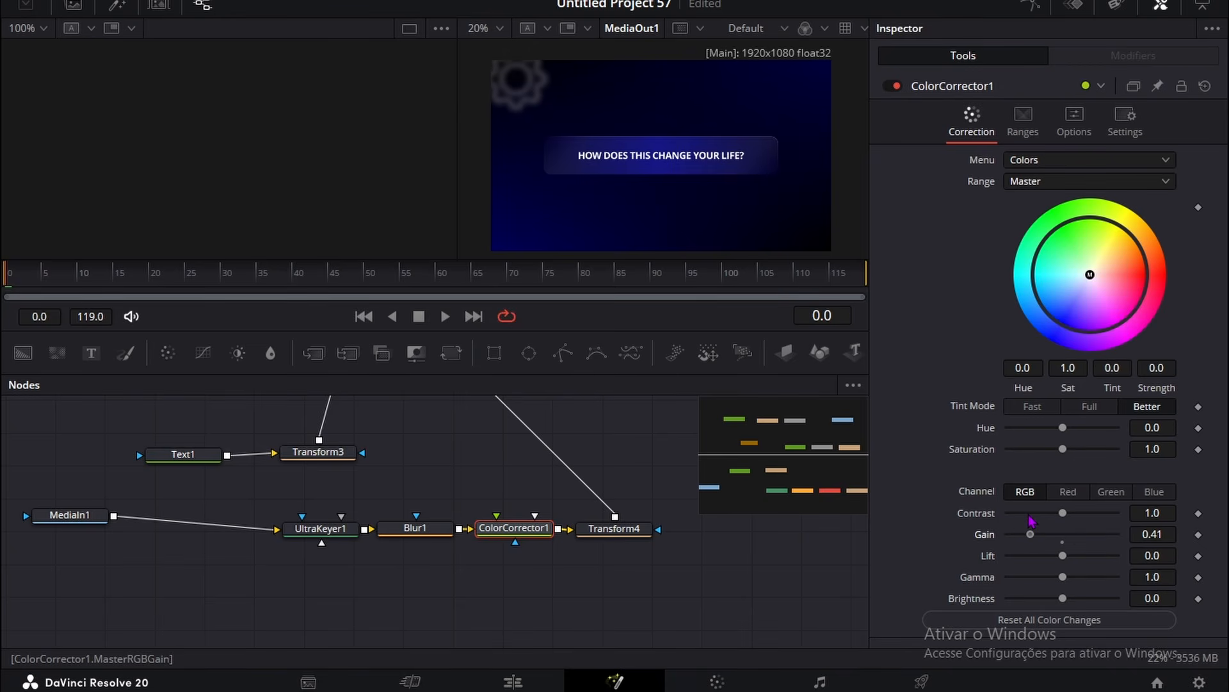
Duplicate the whole gear node chain from MediaIn1 to Transform4 and connect the copy to MultiMerge1.
scroll(384, 557, down, 2)
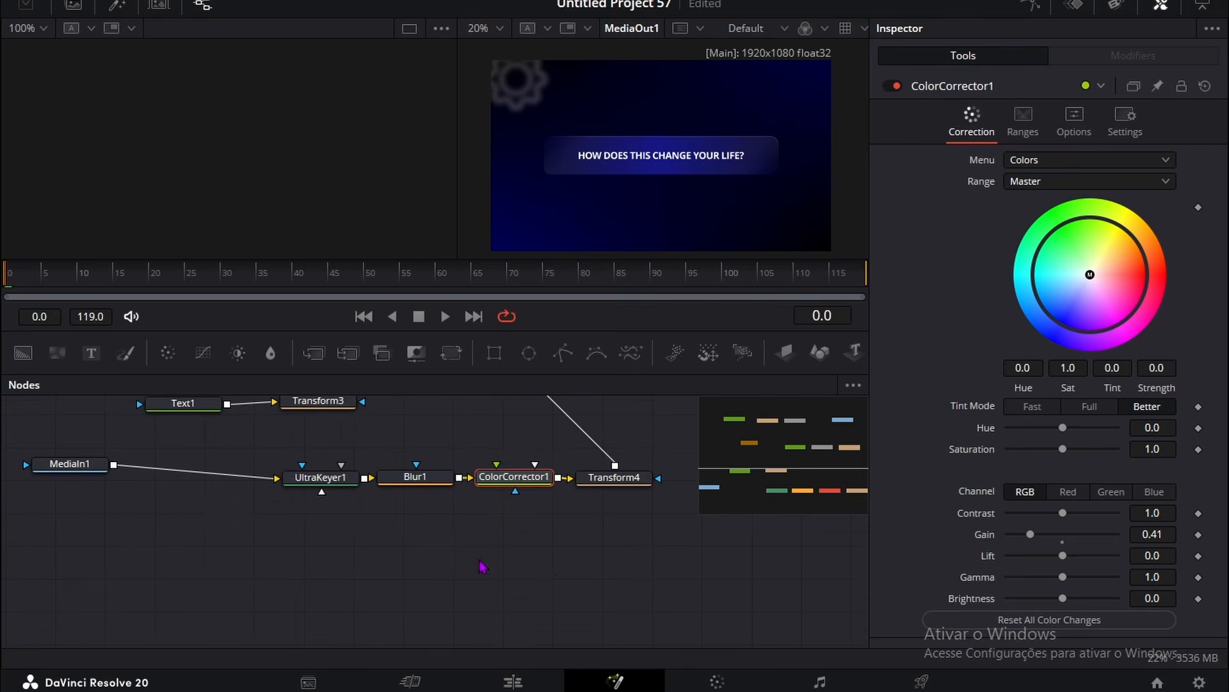
drag(658, 558, 38, 469)
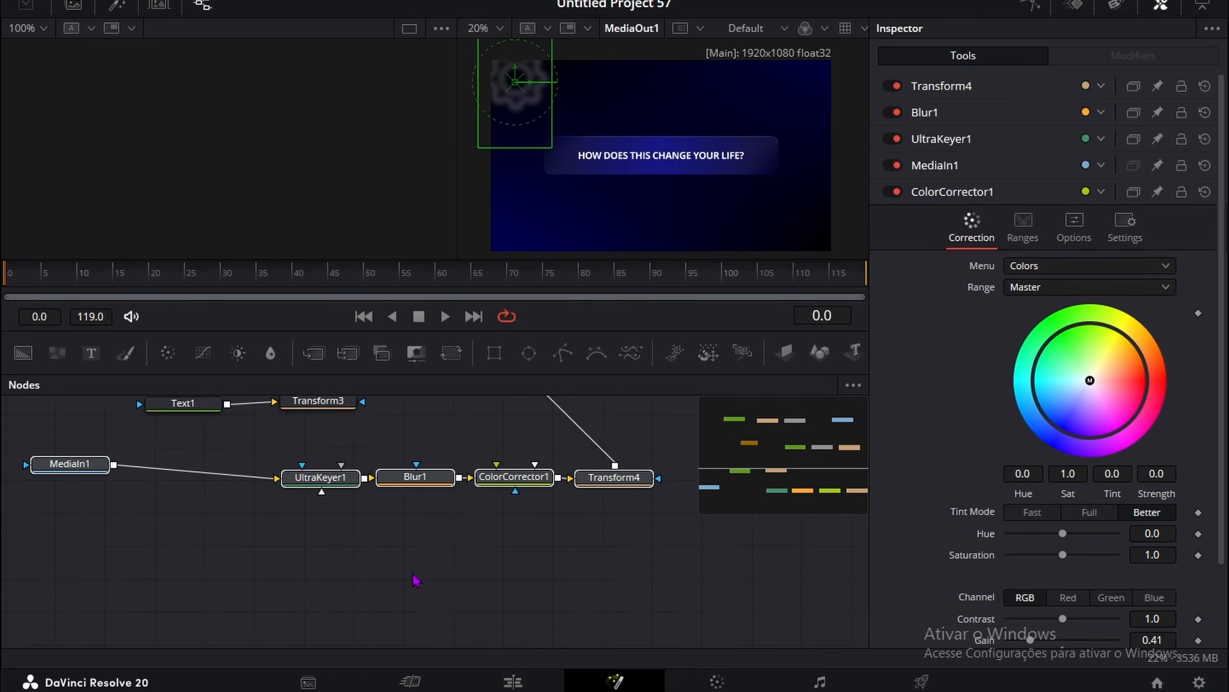
key(ctrl+c)
key(ctrl+v)
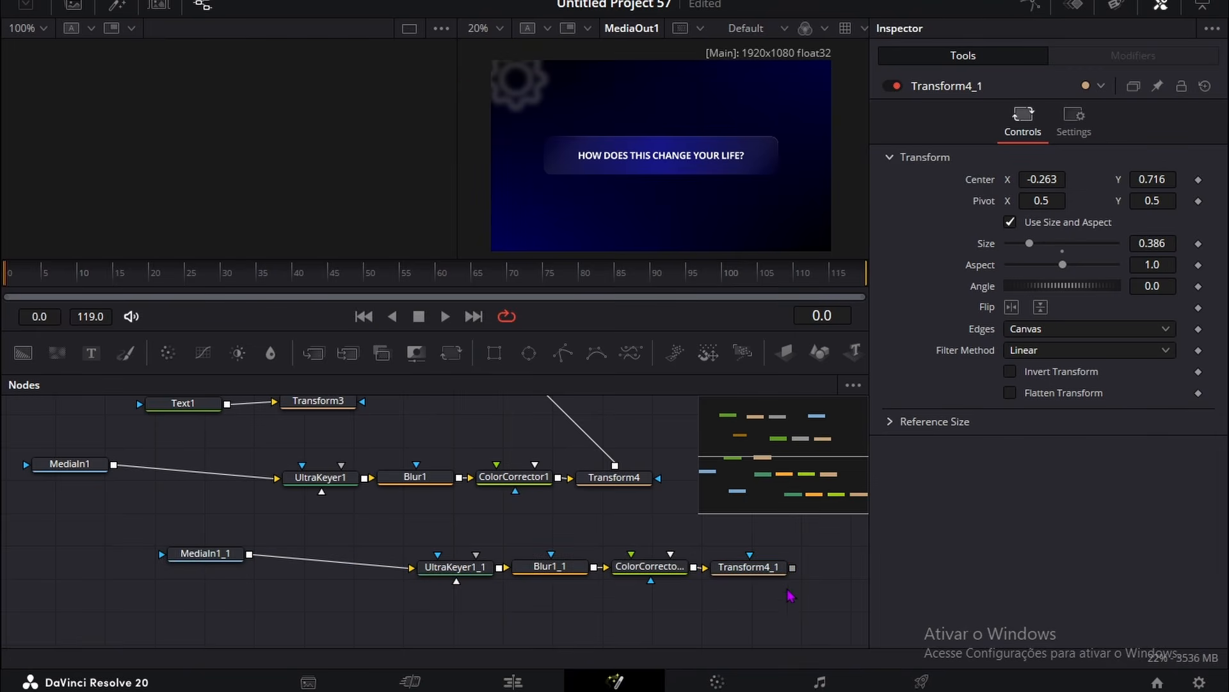
scroll(448, 487, up, 8)
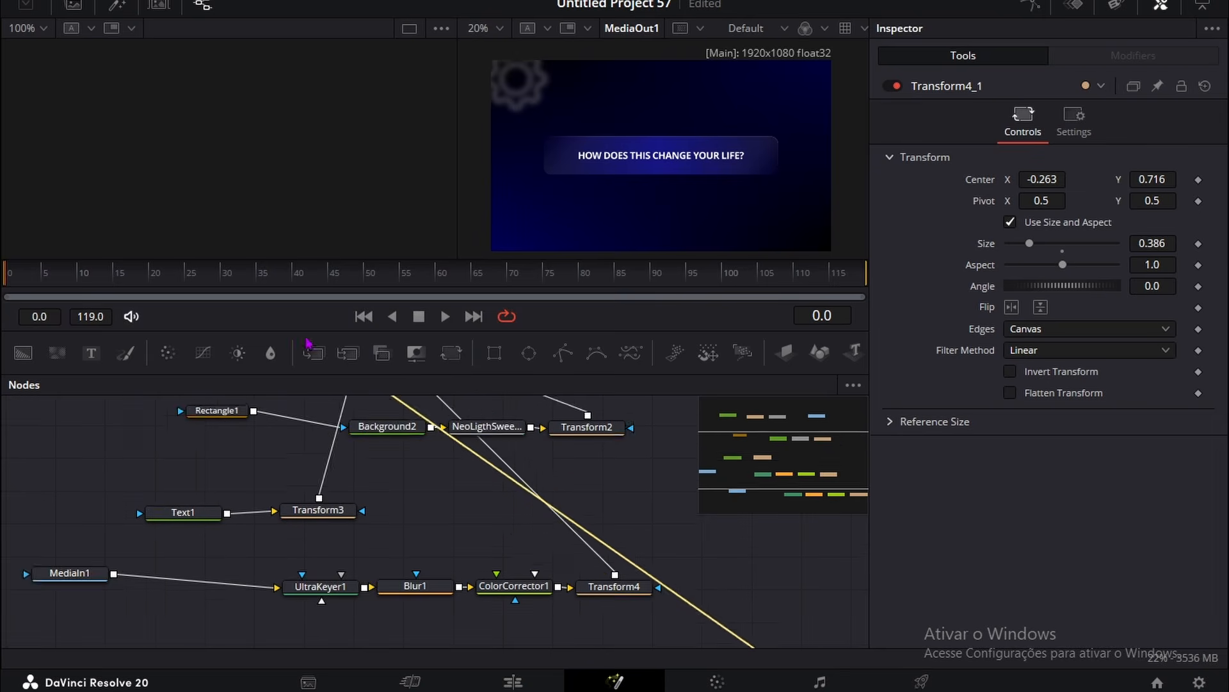
scroll(704, 532, down, 10)
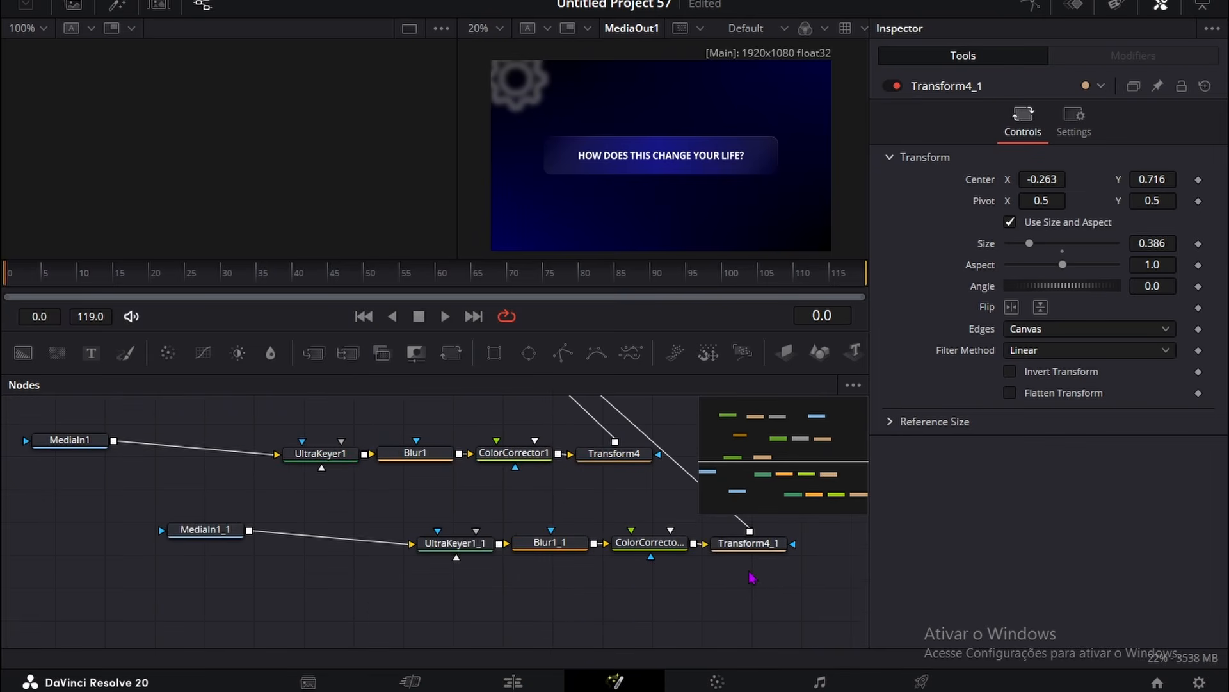
Place the second gear in the frame's lower-right corner with center X 1.383, Y 0.273 and size 0.626.
click(768, 554)
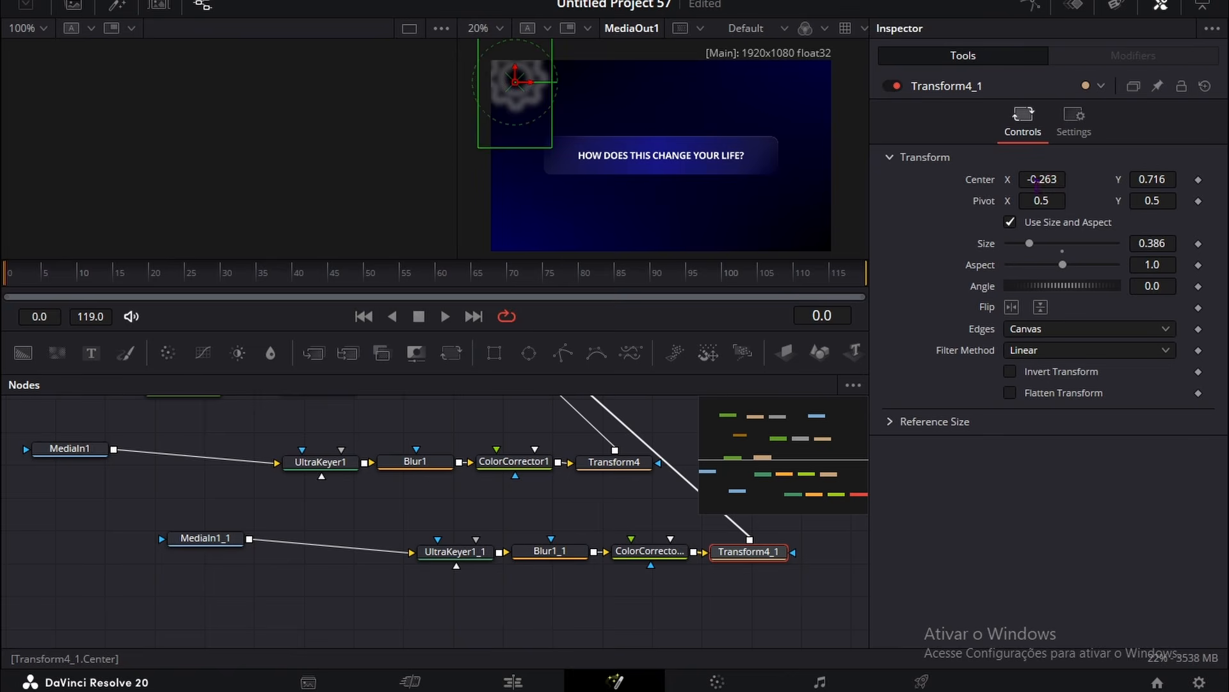
drag(1037, 182, 1116, 183)
drag(1153, 243, 1184, 243)
click(499, 224)
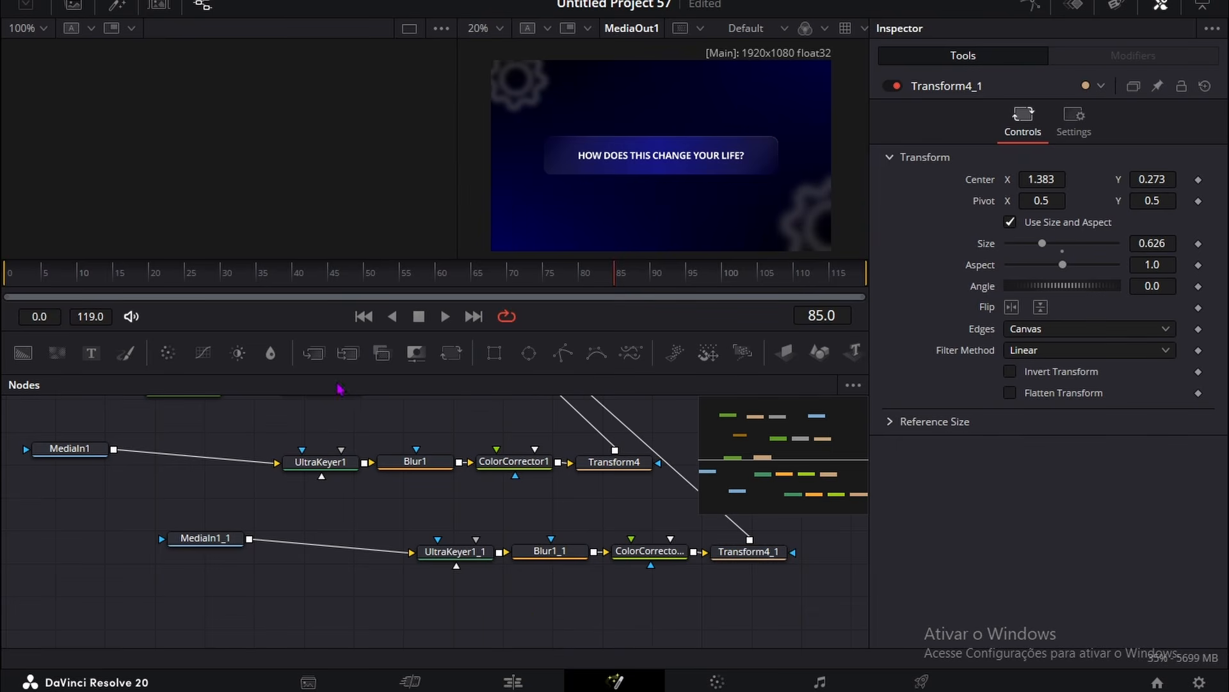
Select the title's text node and play the composition briefly to check the title with both rotating gears.
scroll(274, 522, up, 3)
scroll(220, 502, up, 2)
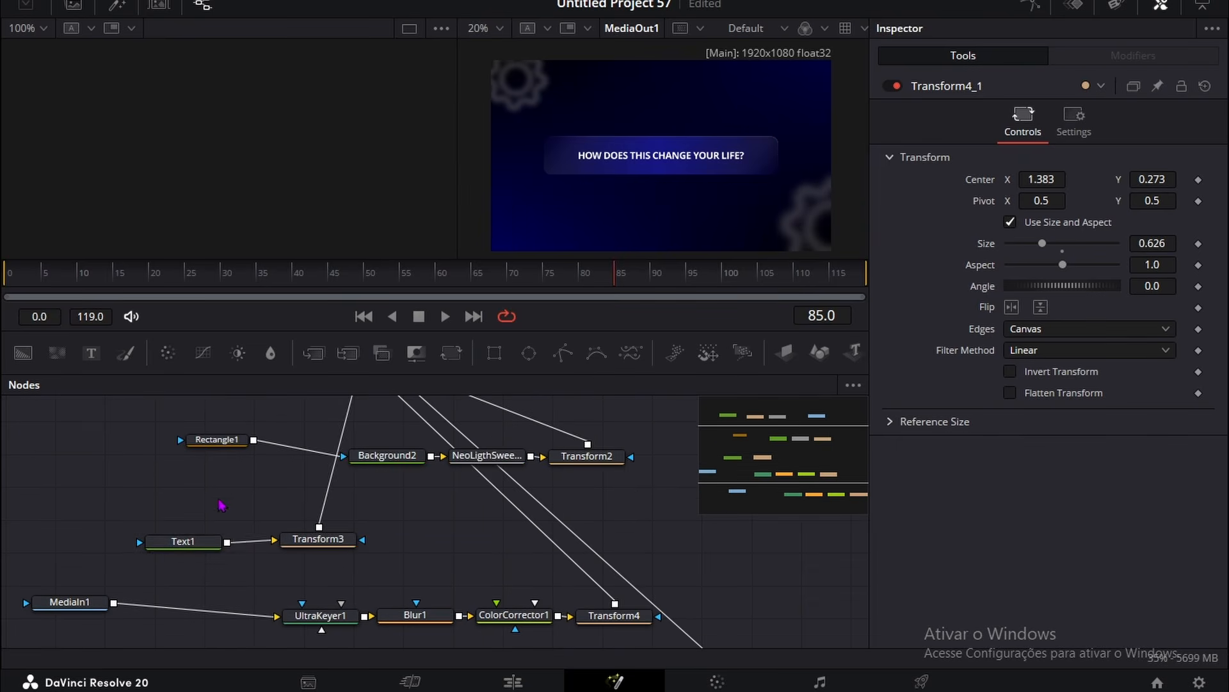
click(187, 541)
key(space)
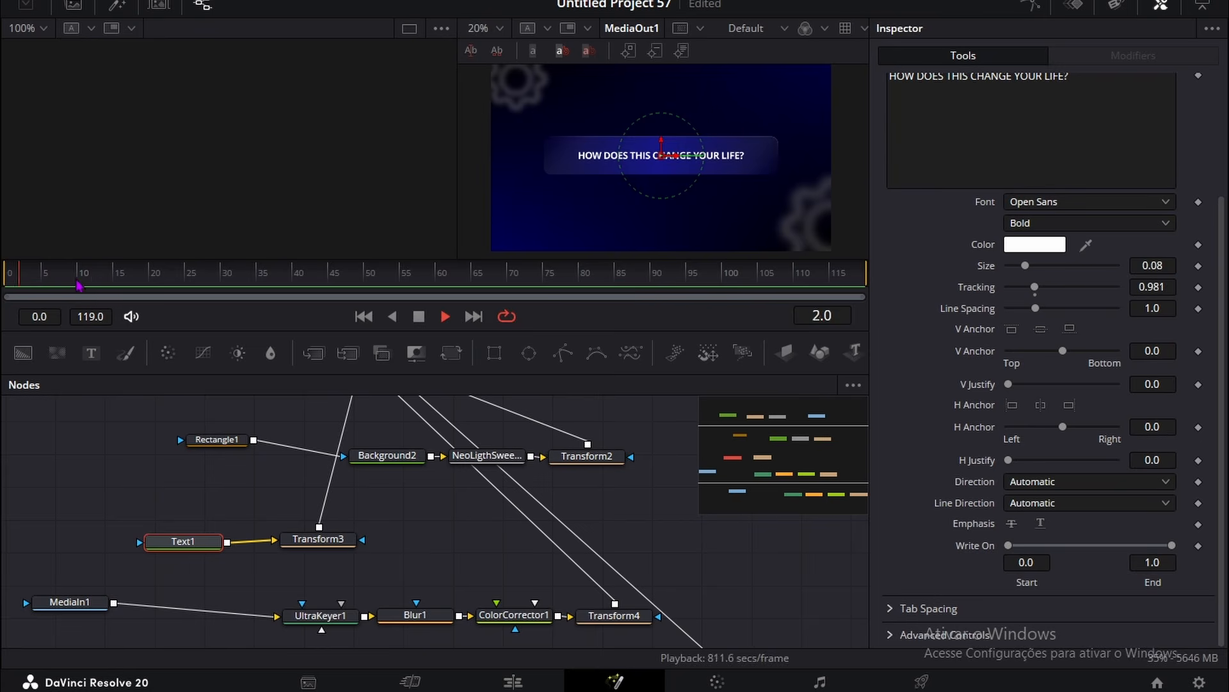
key(space)
scroll(250, 491, up, 3)
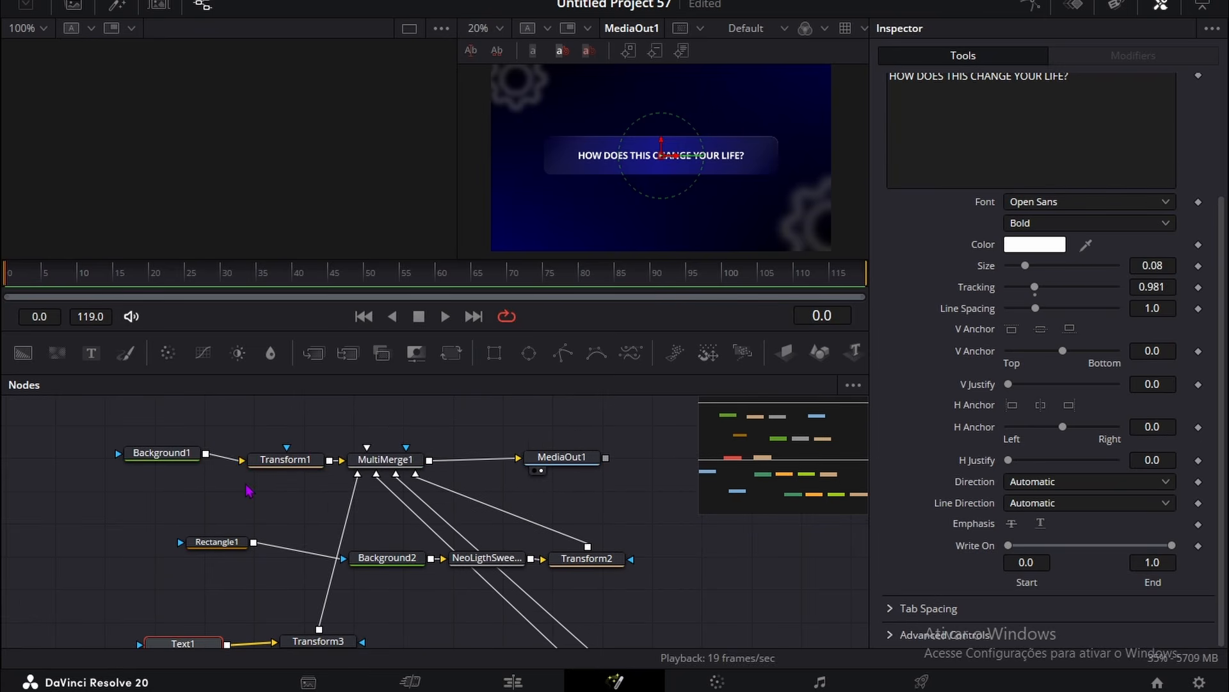
Keyframe the center, width and height of the text bar's Rectangle1 mask at frames 0 and 18.
click(228, 544)
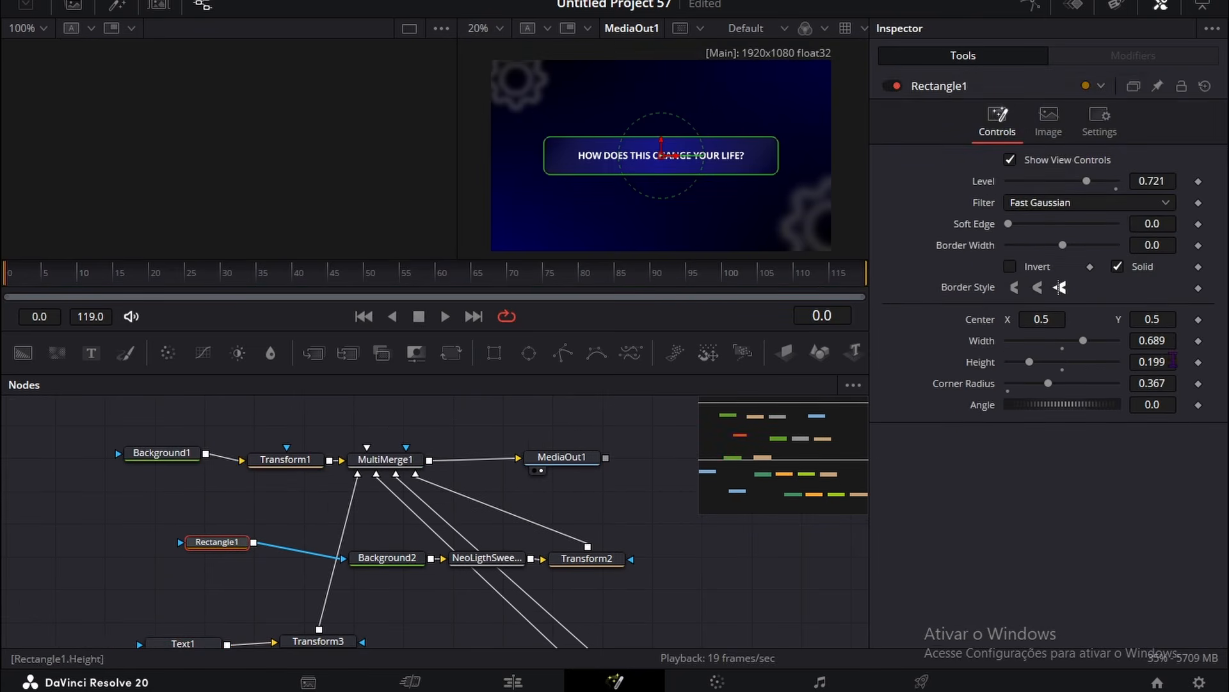
click(1198, 340)
click(1198, 362)
click(1198, 319)
key(space)
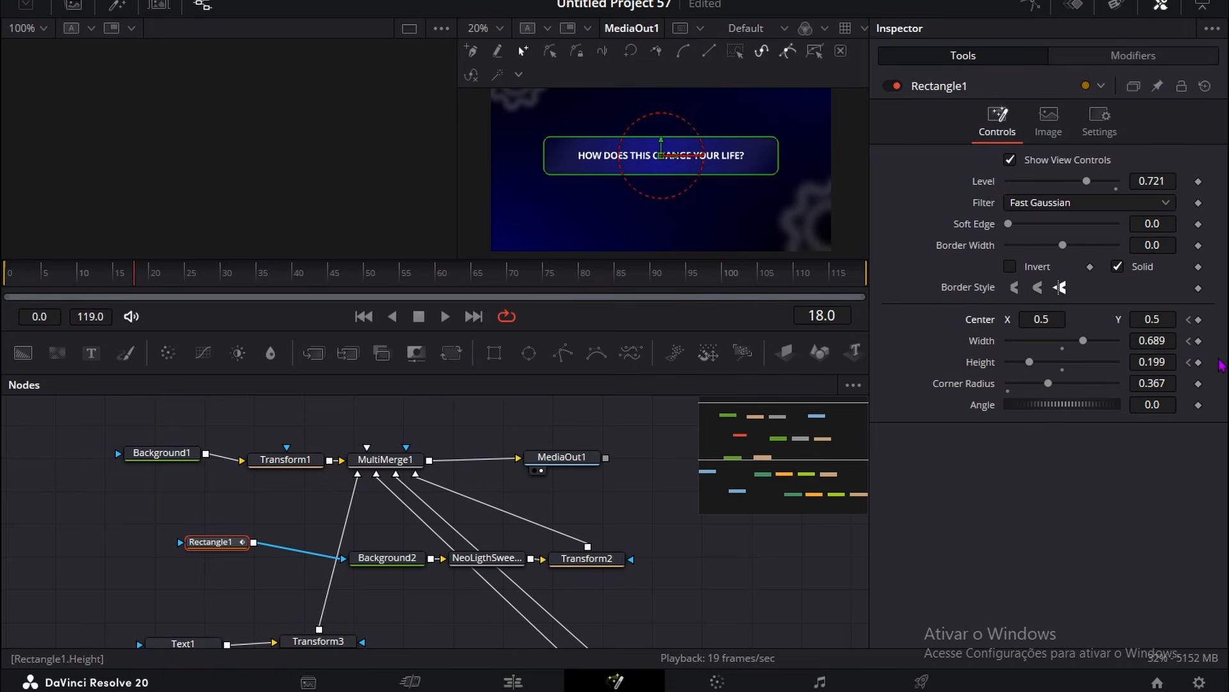
click(1198, 362)
click(1198, 340)
click(1198, 320)
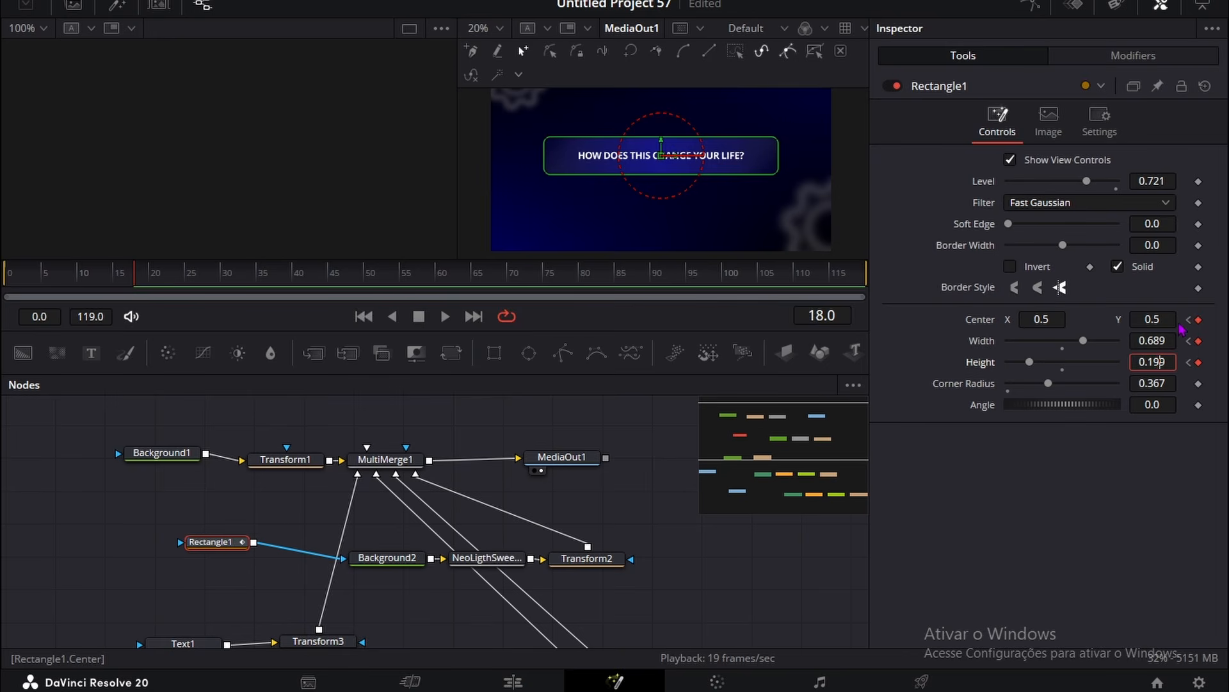
Set Rectangle1's width to 0.0 at frame 0 and scrub forward to check the bar's opening animation.
click(1189, 320)
drag(1152, 340, 1063, 340)
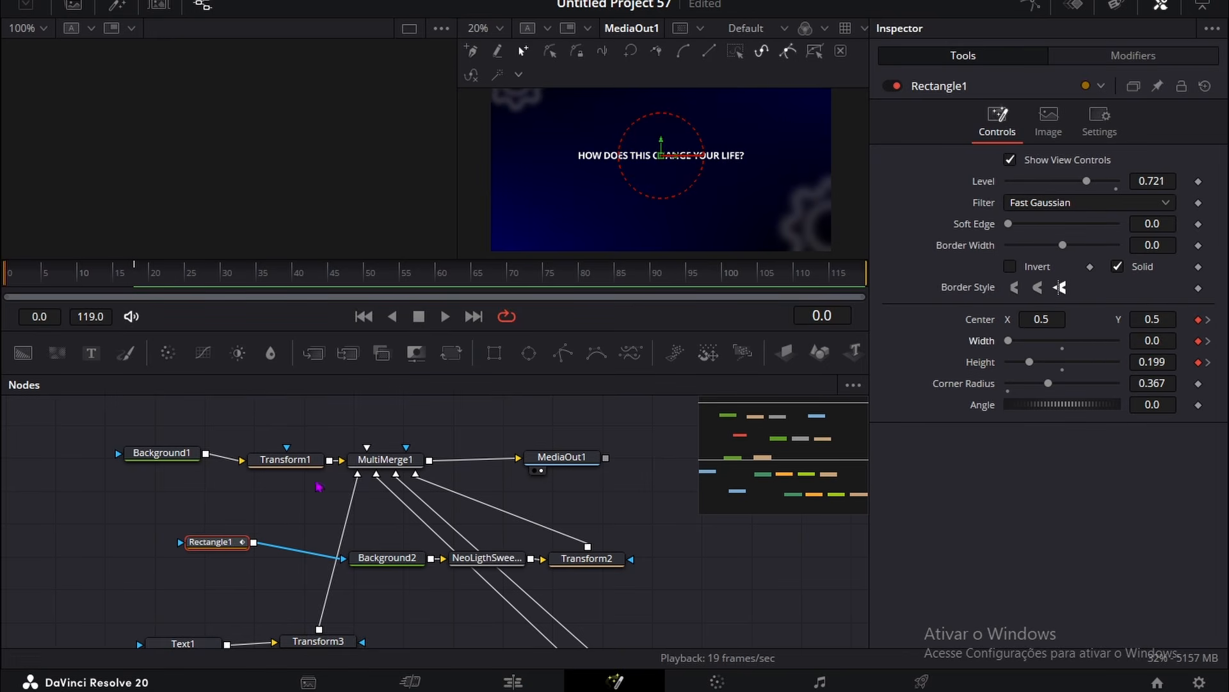
drag(26, 275, 110, 259)
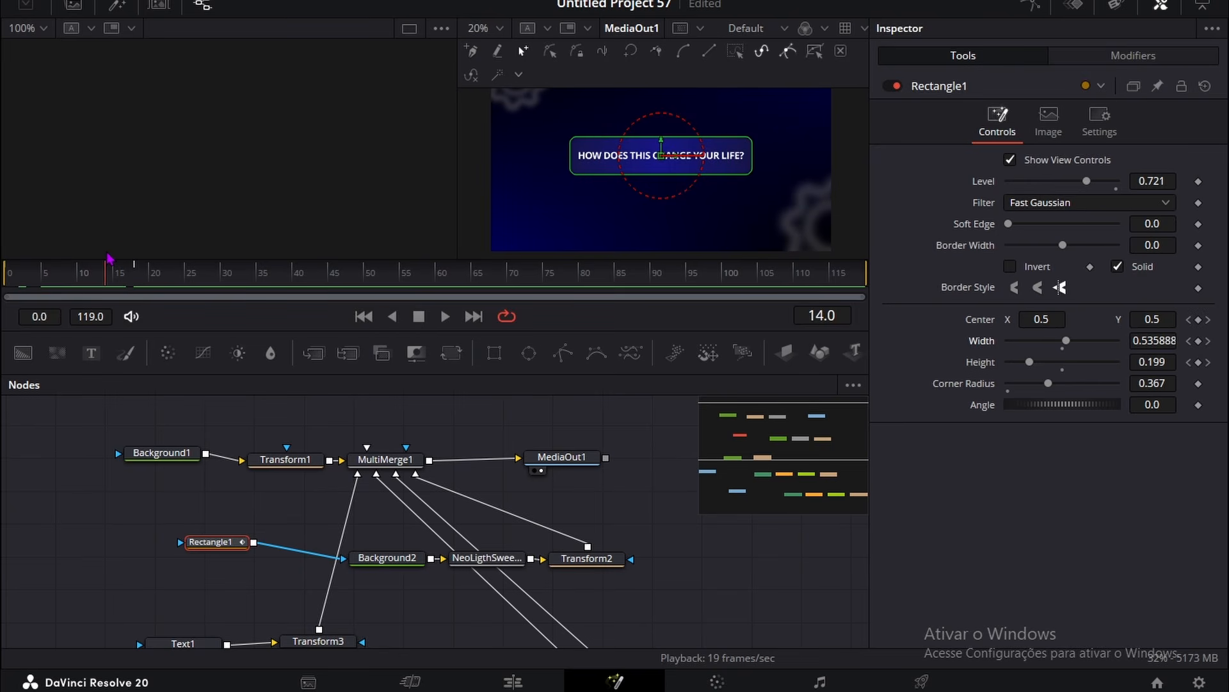
Animate the Text1 title's Write On, with End at 0.0 on frame 14 and 1.0 on frame 24.
scroll(344, 442, down, 4)
click(182, 539)
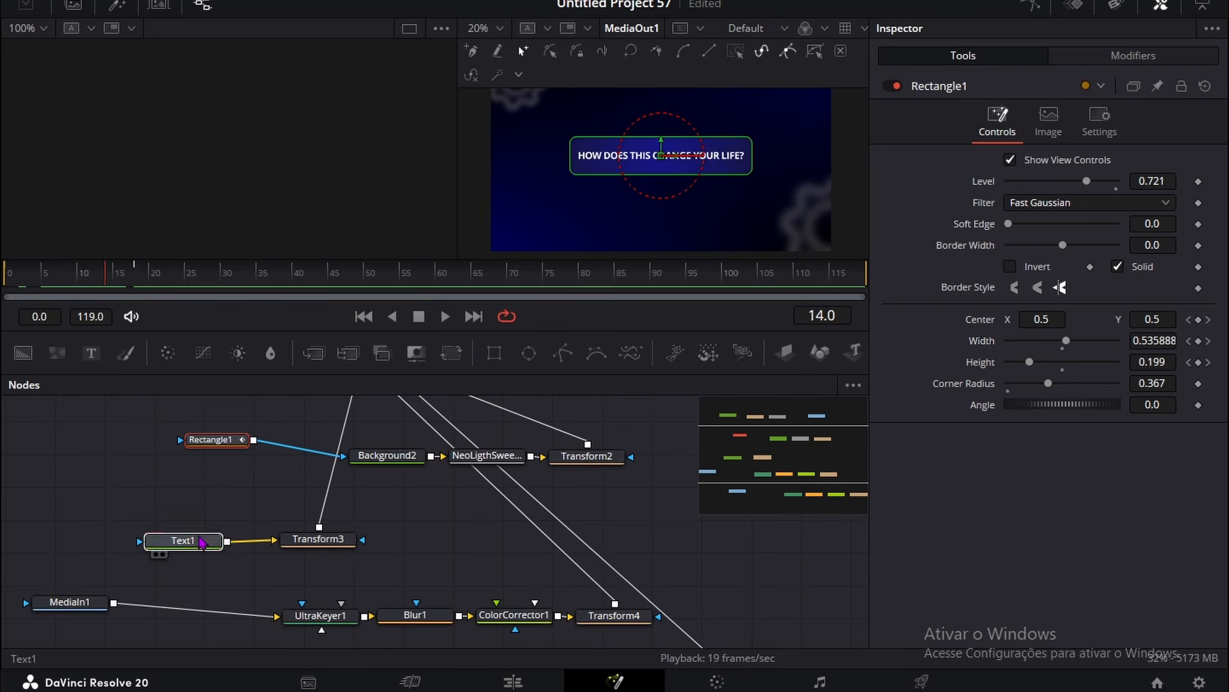
scroll(1092, 461, down, 1)
click(1198, 545)
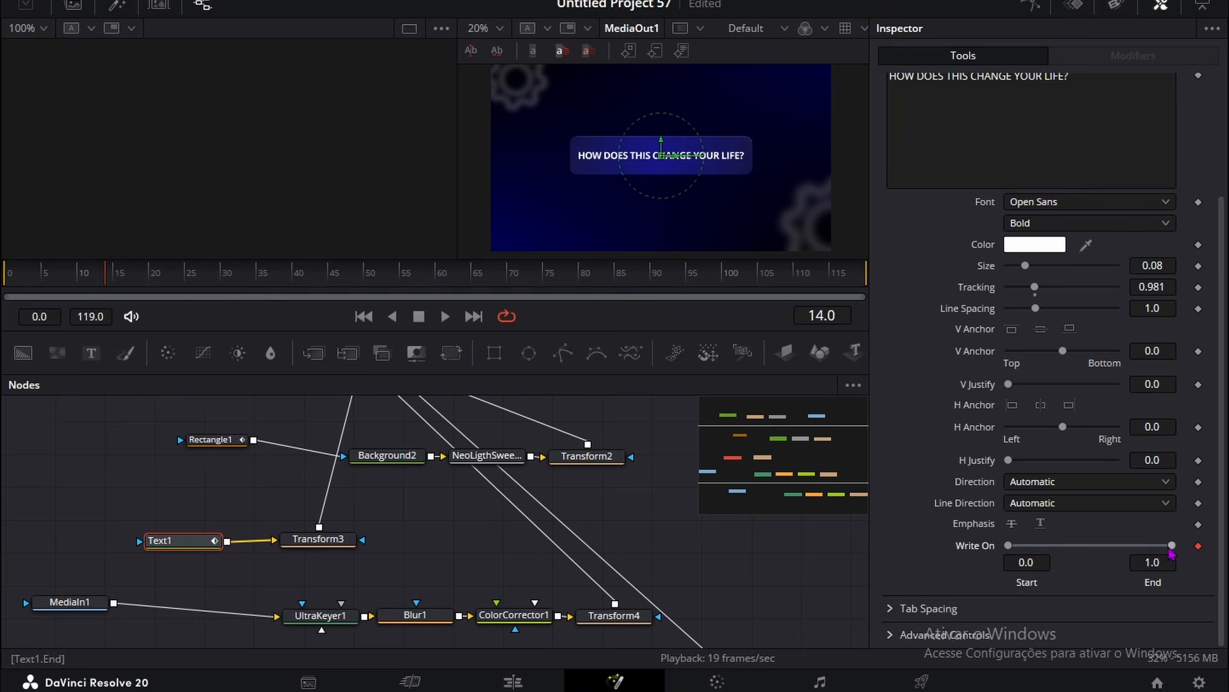
drag(113, 272, 145, 279)
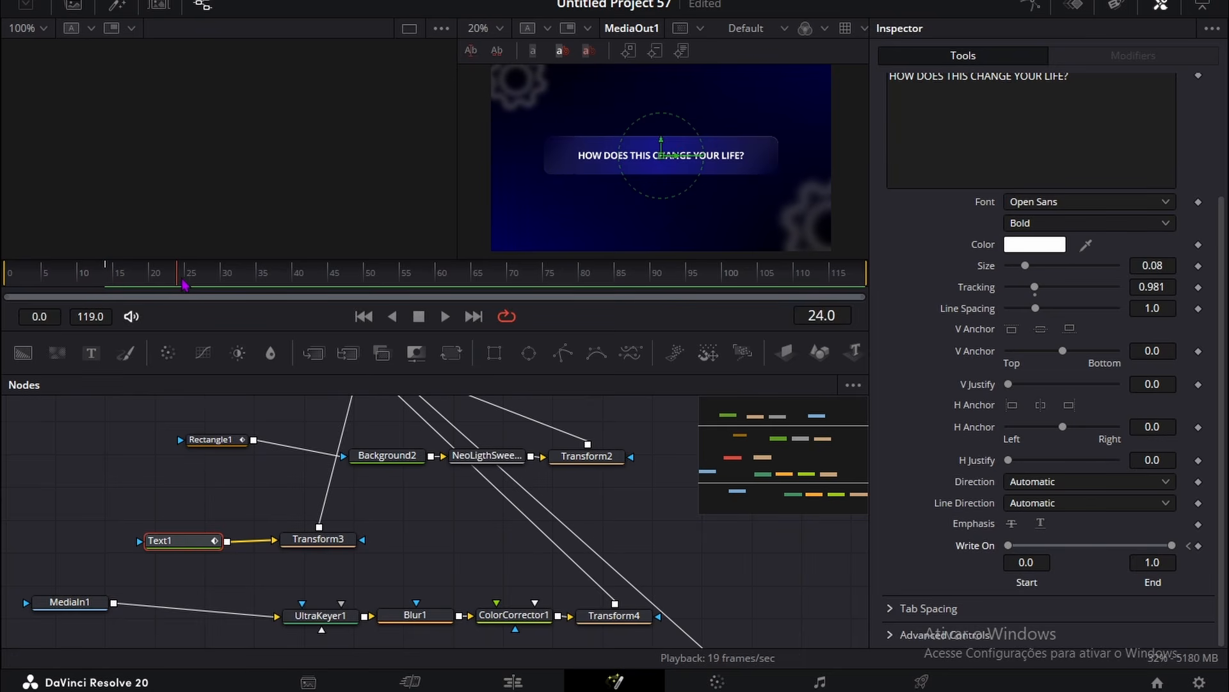
click(1189, 547)
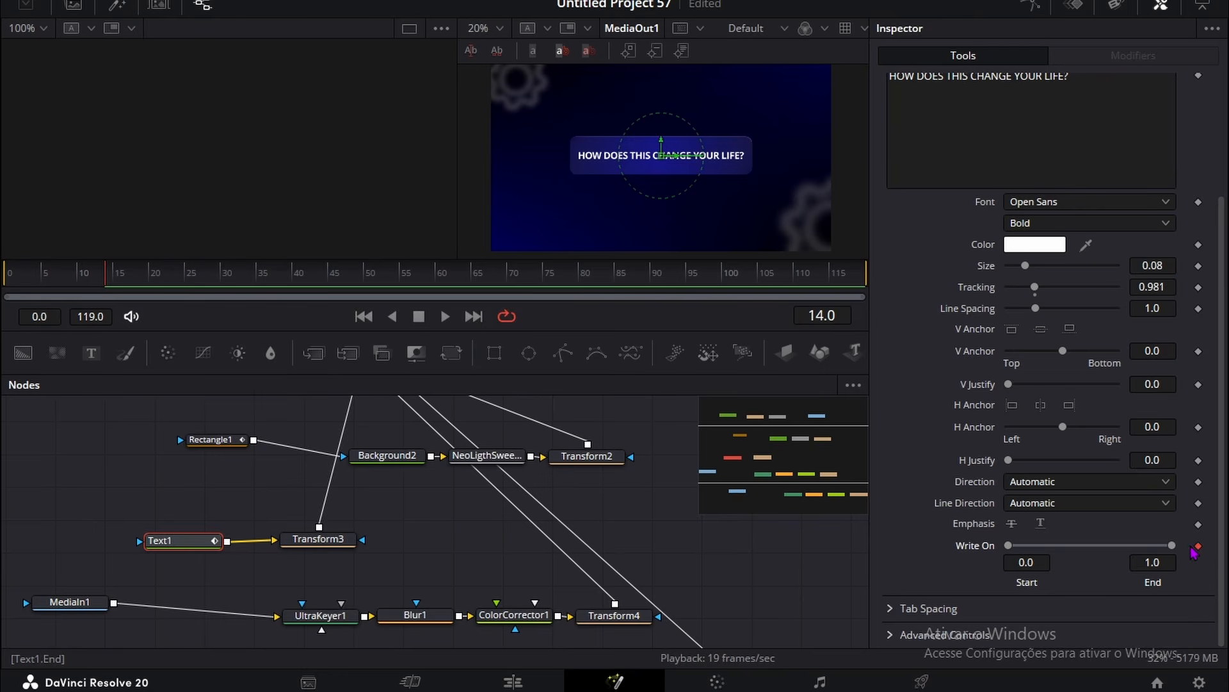
drag(109, 272, 155, 286)
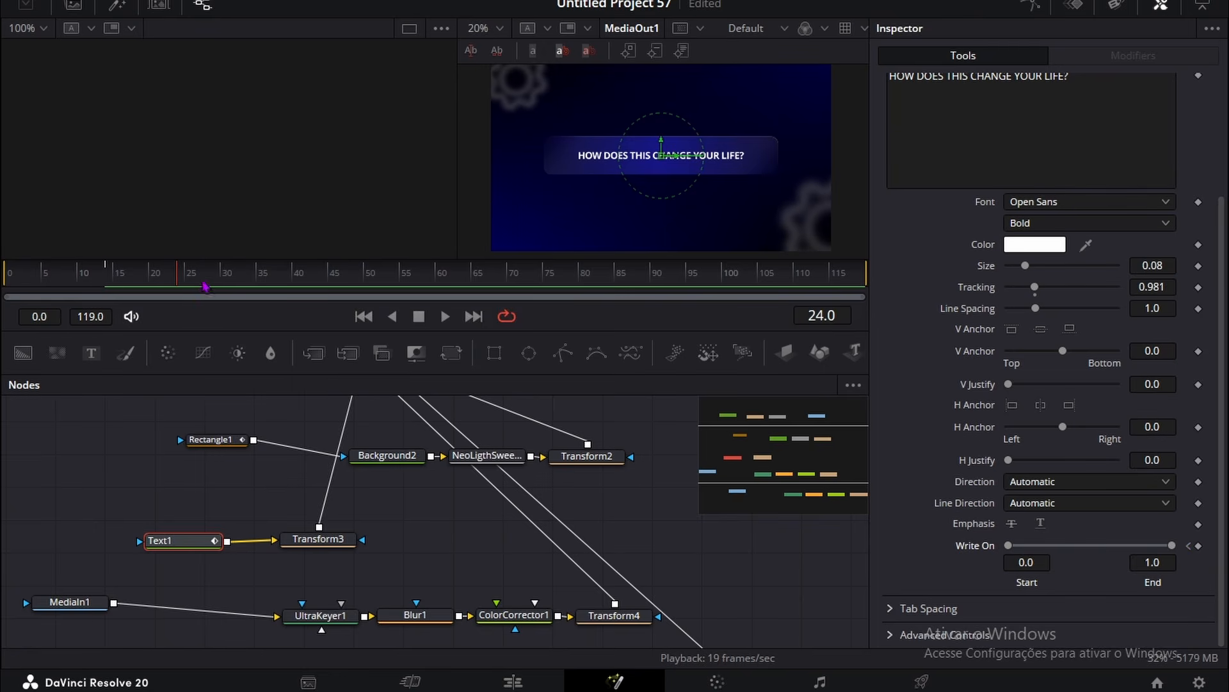
click(1196, 547)
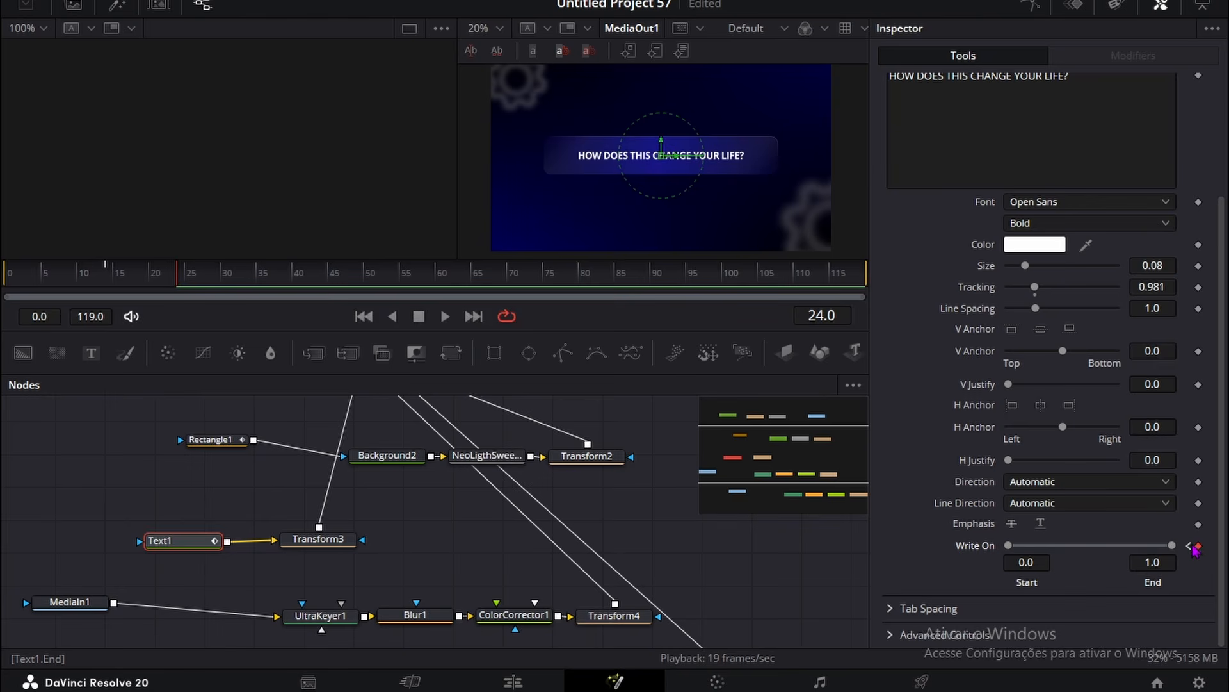
click(1189, 546)
drag(1171, 546, 1009, 546)
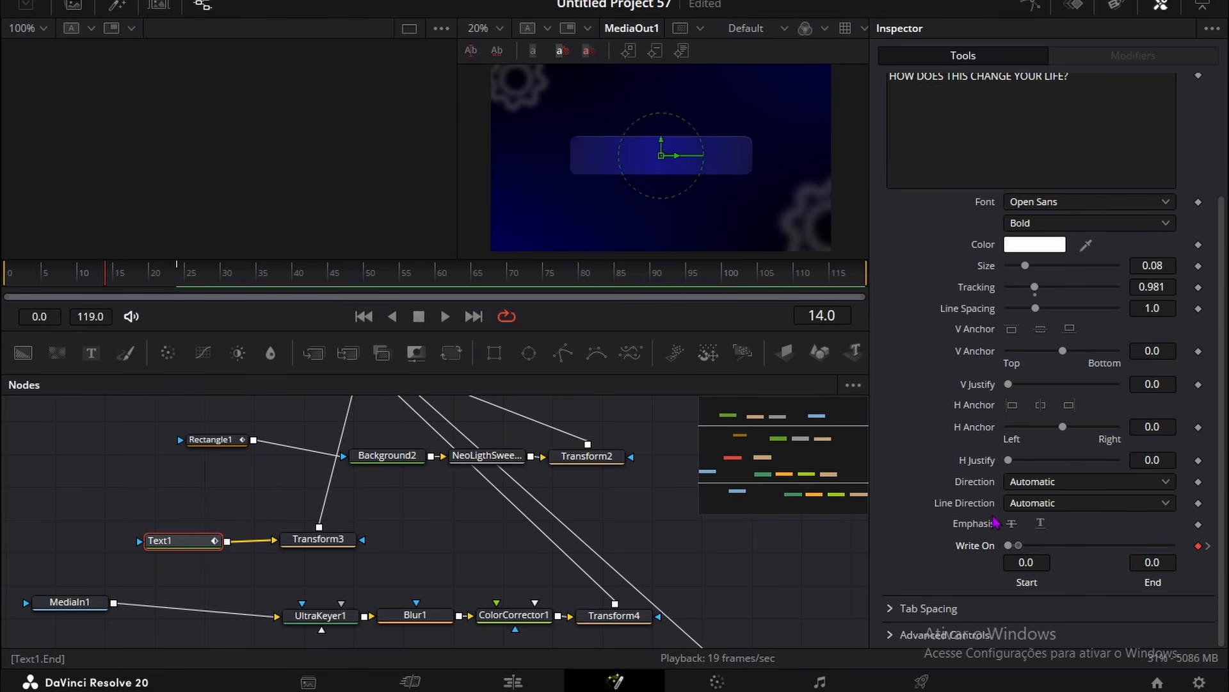
Add a Background node masked by a Rectangle and followed by a Transform, and connect it to MultiMerge1.
scroll(195, 534, down, 3)
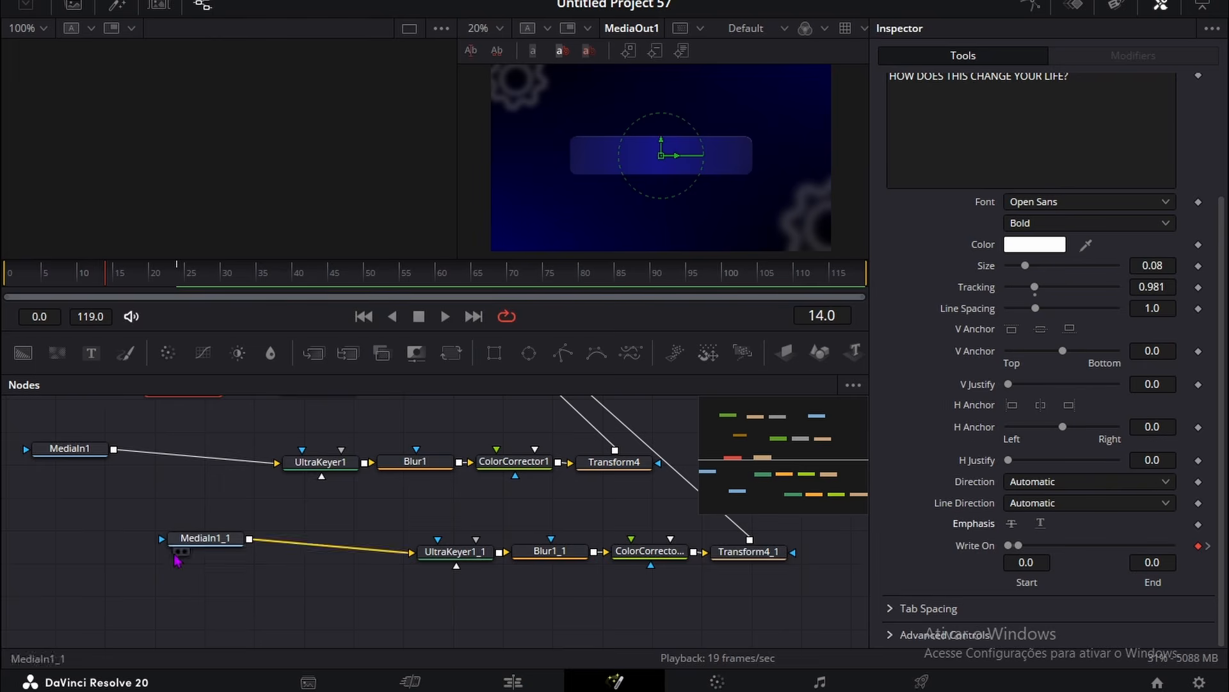
scroll(192, 544, down, 5)
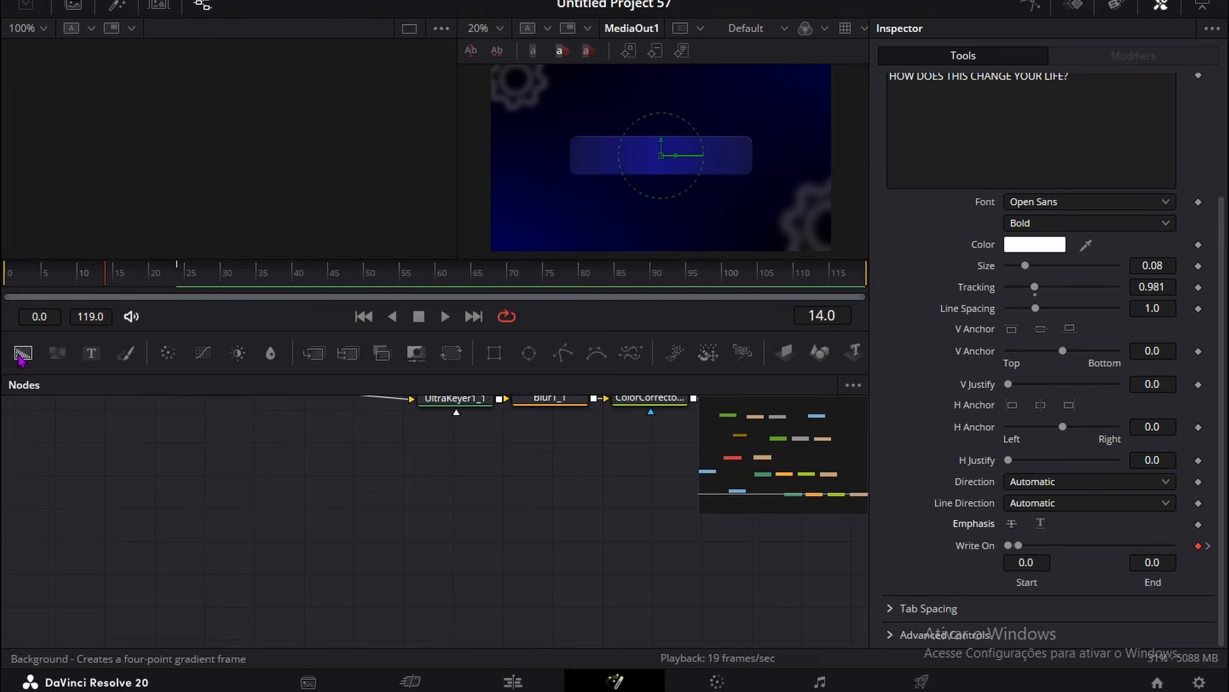
drag(23, 353, 499, 542)
click(494, 353)
key(shift+space)
text(BLURTransform)
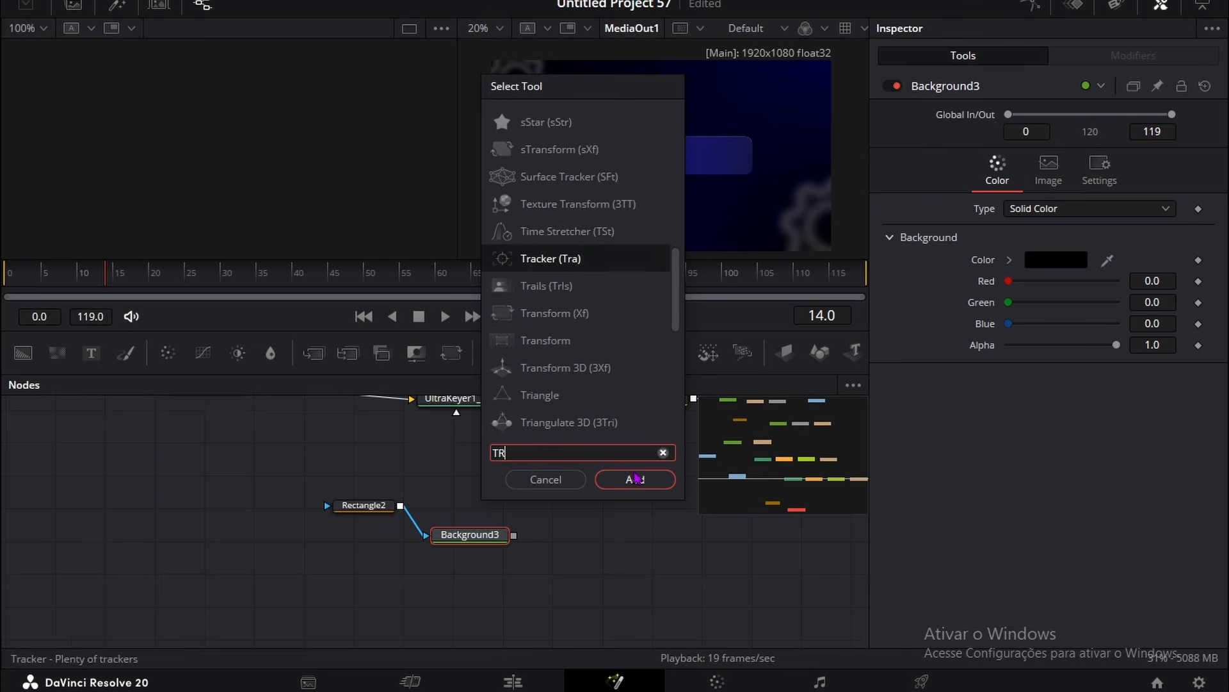
click(634, 479)
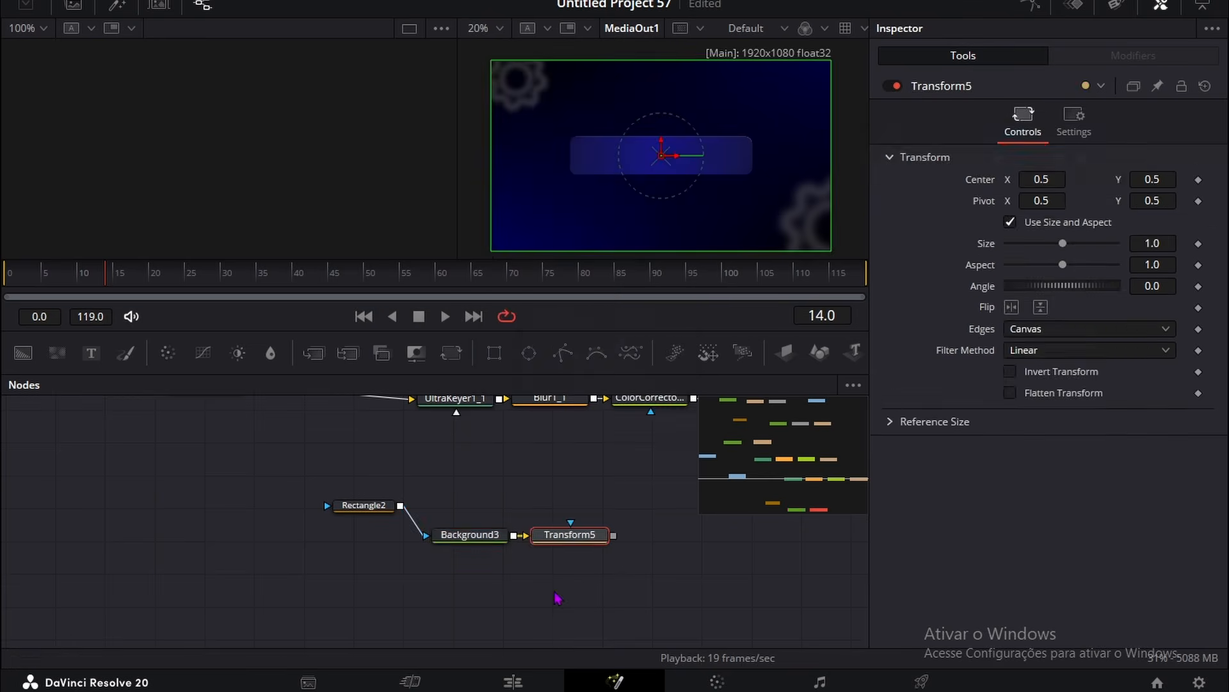
click(557, 595)
drag(614, 548, 383, 582)
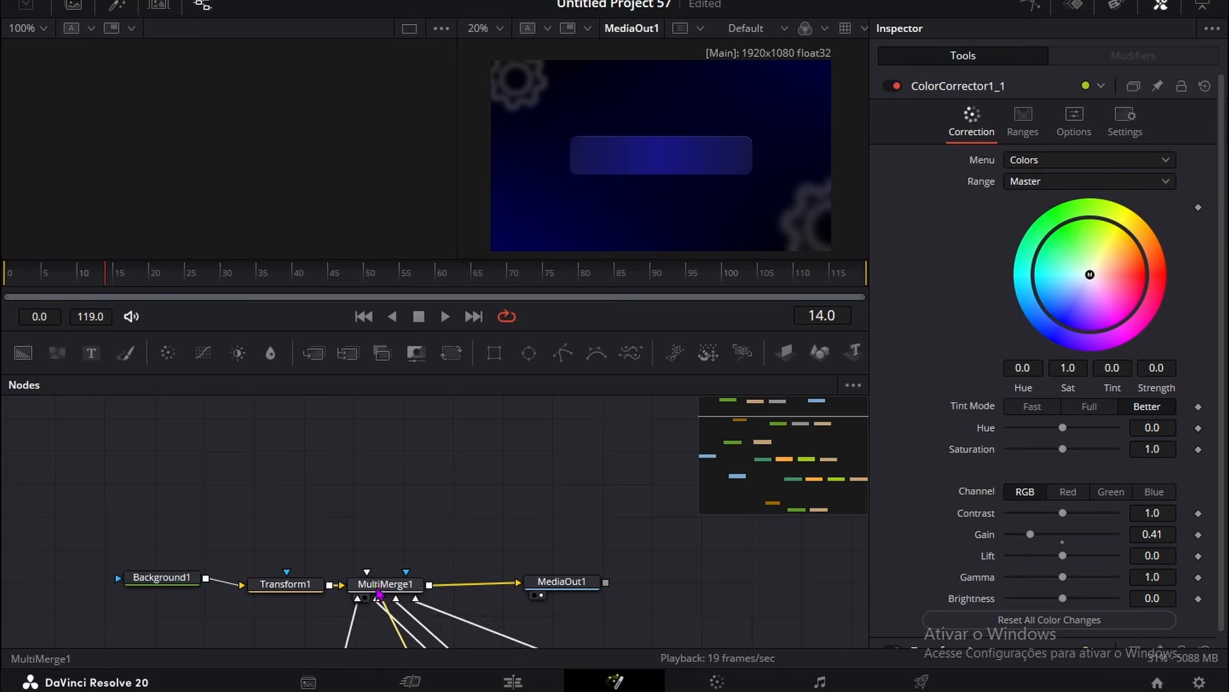
Make Background3 white and shape Rectangle2 into a thin cursor bar, width 0.009 and height 0.217.
click(378, 529)
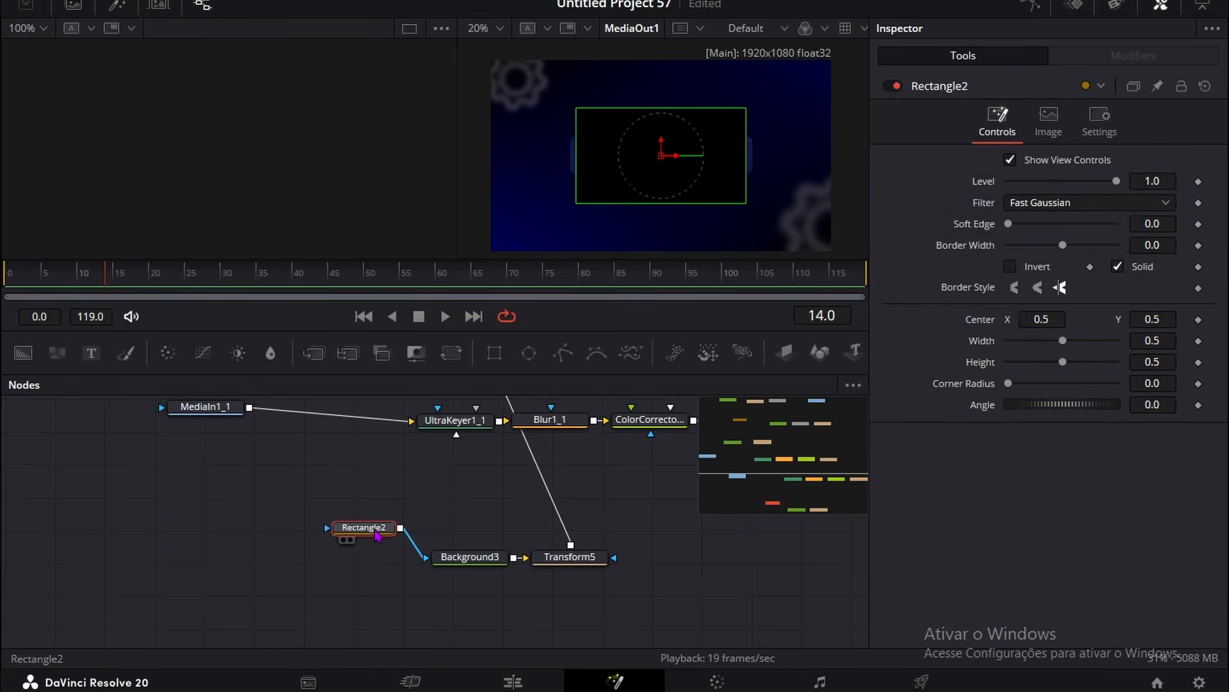
click(472, 560)
click(1056, 260)
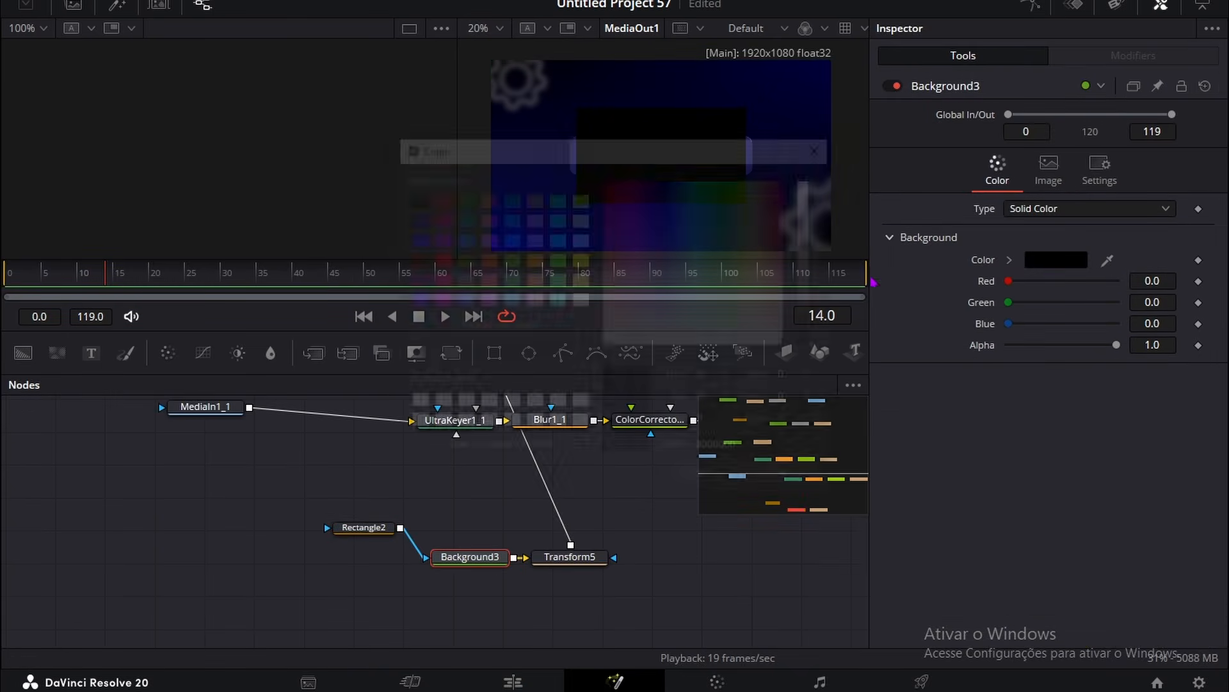
drag(814, 232, 813, 174)
click(782, 491)
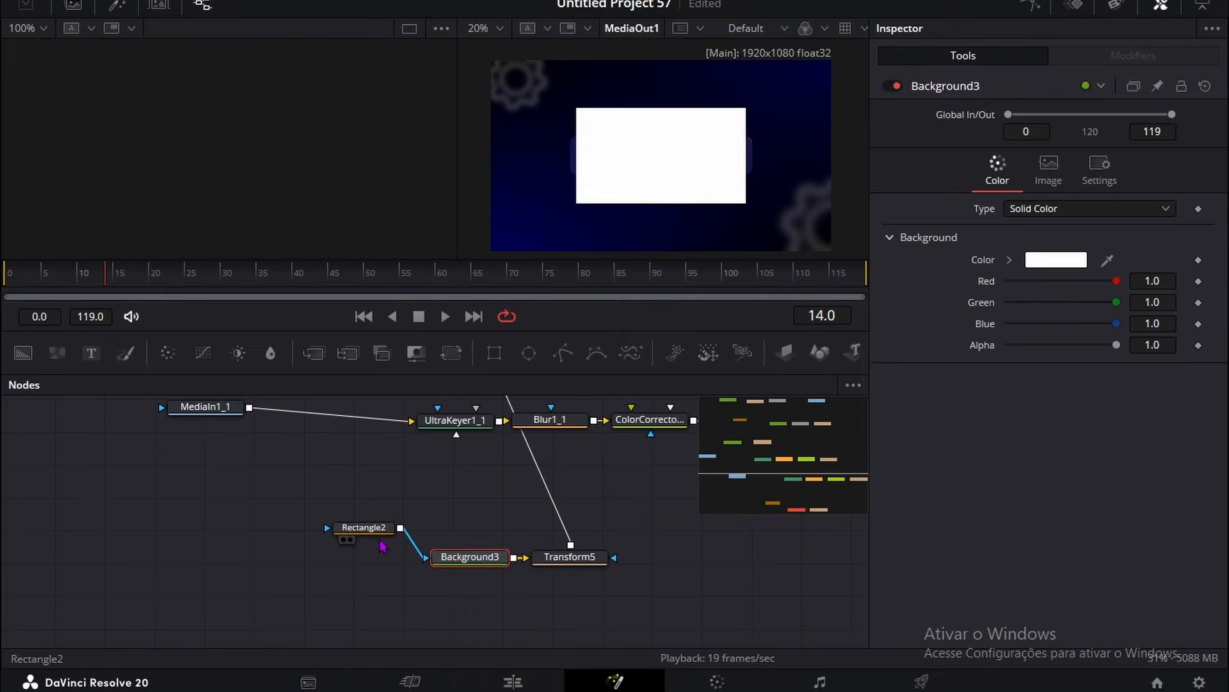
click(381, 529)
mouse_move(1153, 340)
mouse_down()
mouse_move(1092, 340)
mouse_move(1145, 362)
mouse_up()
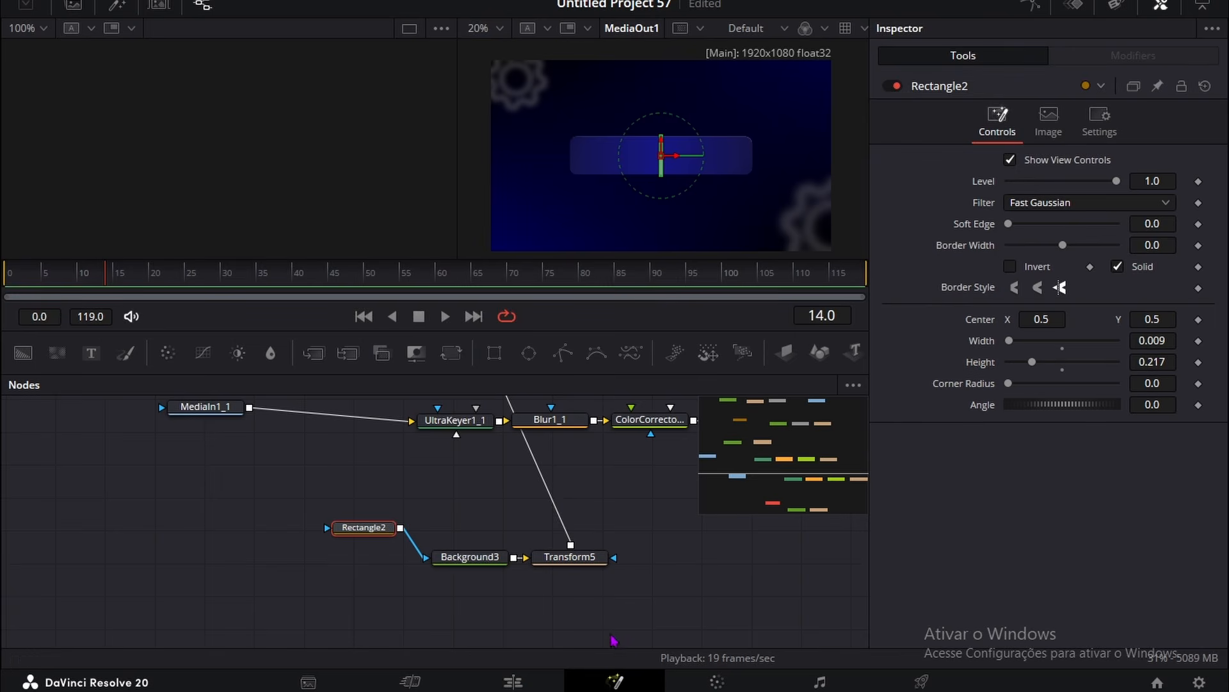
Scale the cursor bar to size 0.547 in Transform5 and place it at center X 0.278.
click(570, 557)
drag(1152, 243, 1134, 244)
click(717, 544)
drag(1042, 179, 1010, 179)
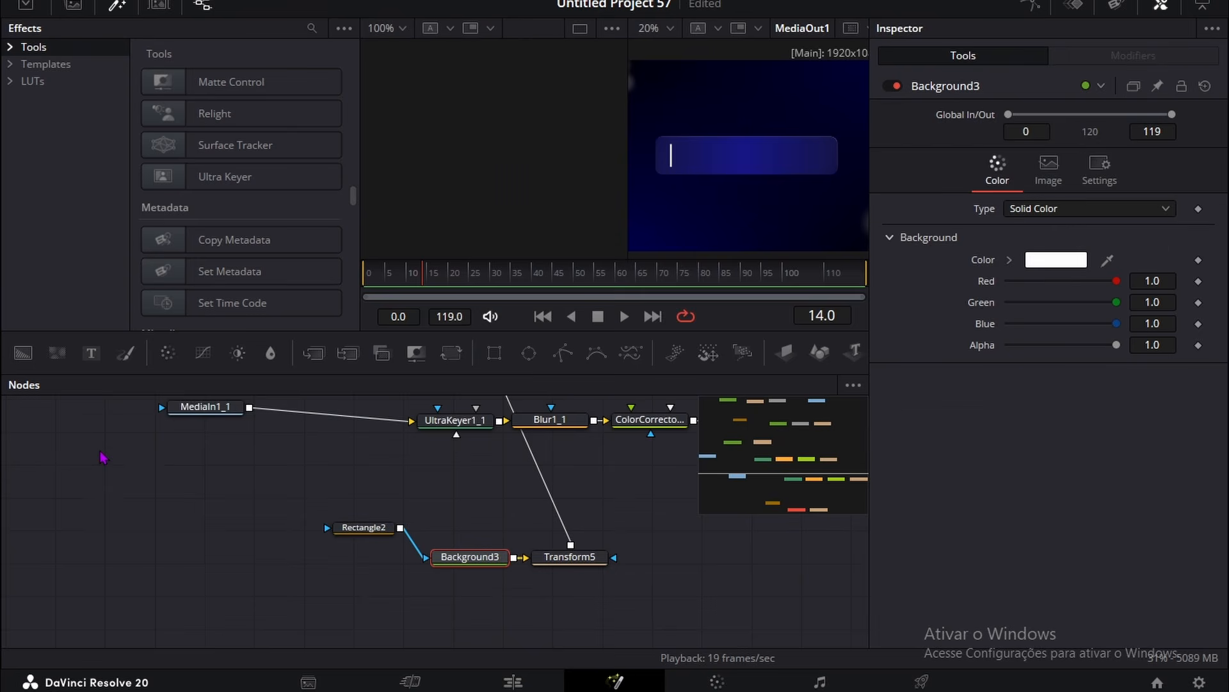
Position the cursor bar just after the word HOW with center X 0.333 and keyframe its center at frame 15.
scroll(101, 453, down, 3)
scroll(149, 450, up, 3)
click(592, 562)
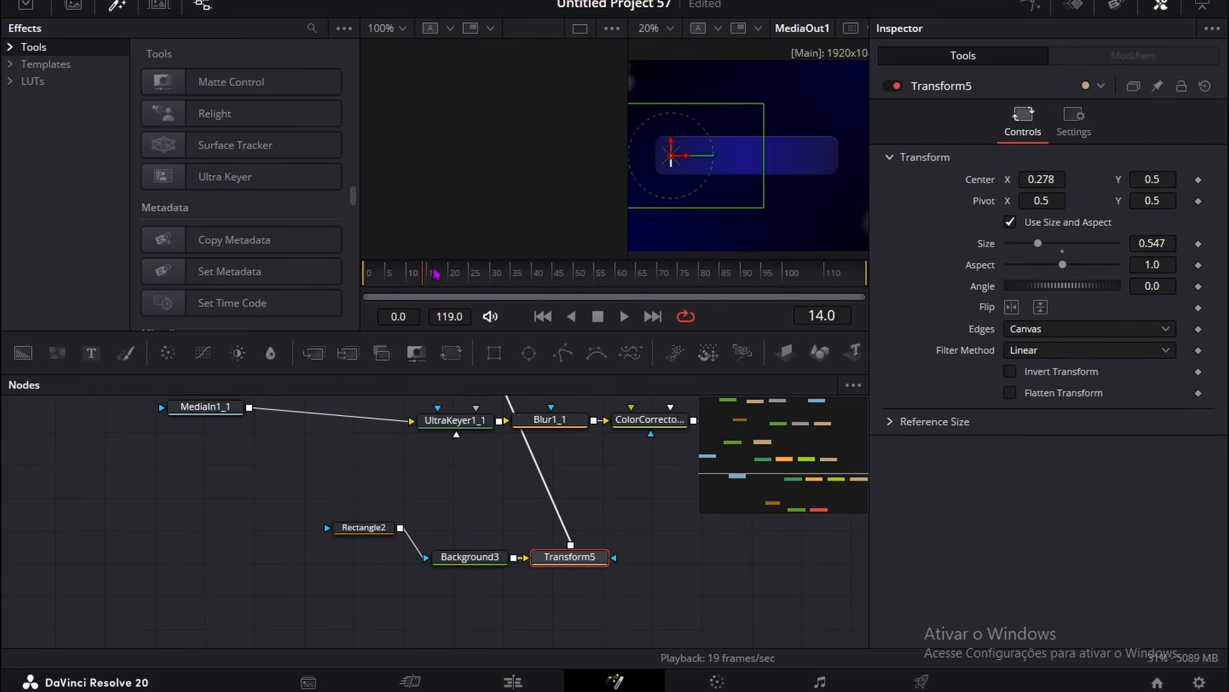
drag(428, 273, 433, 277)
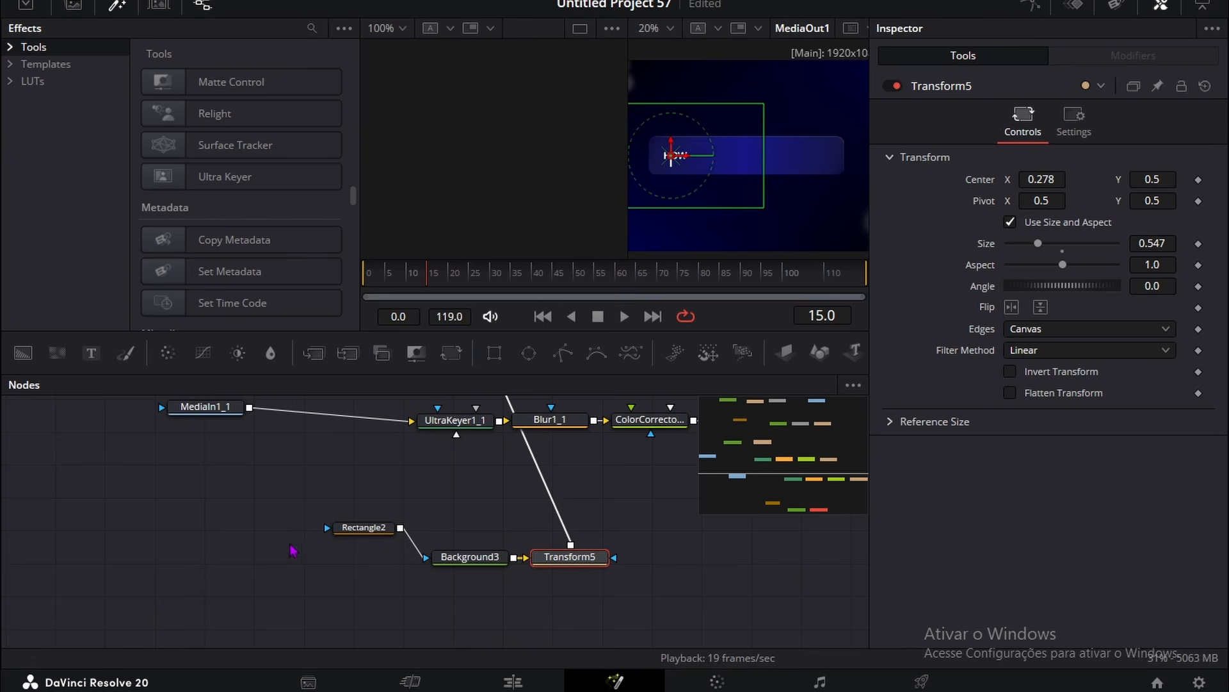
click(294, 582)
click(427, 281)
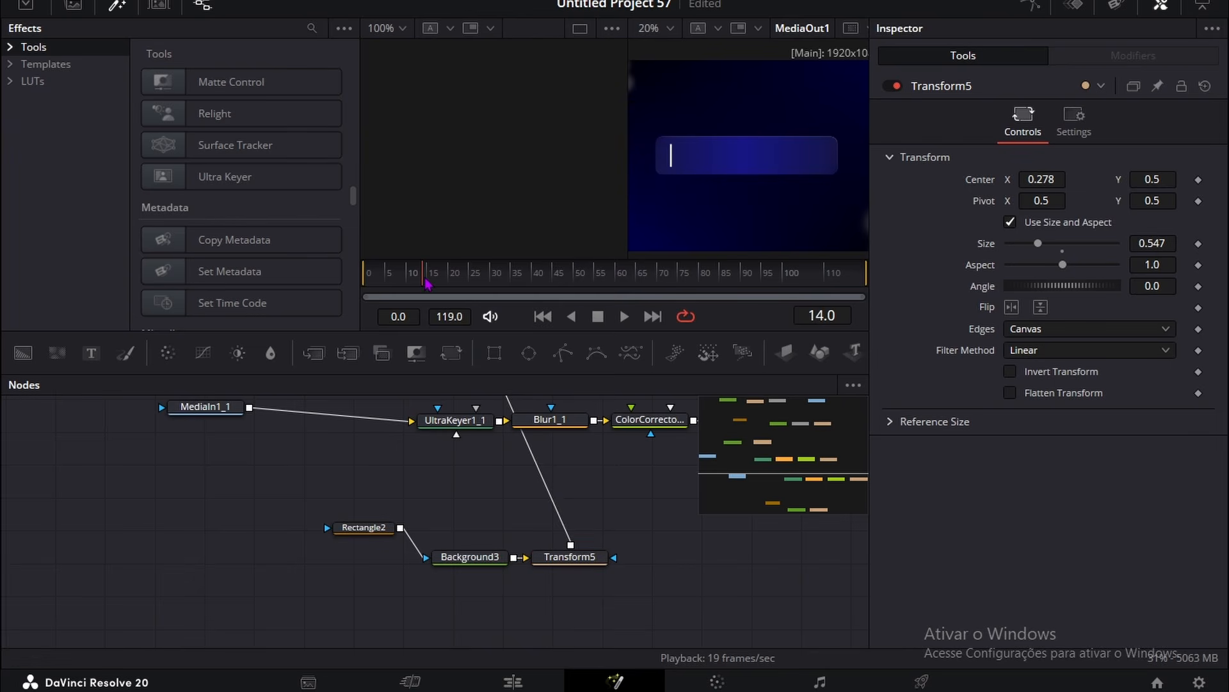
drag(429, 283, 425, 286)
drag(1029, 183, 1042, 183)
drag(419, 284, 434, 285)
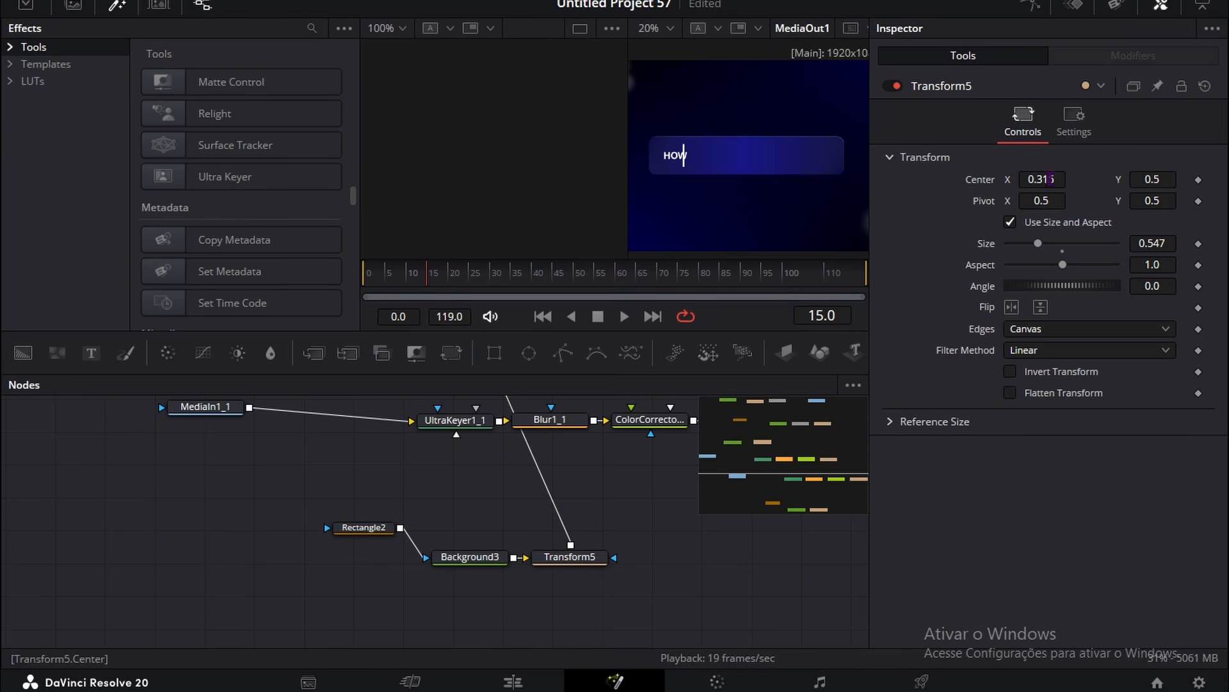
key(ctrl+s)
drag(1030, 178, 1041, 179)
click(1198, 179)
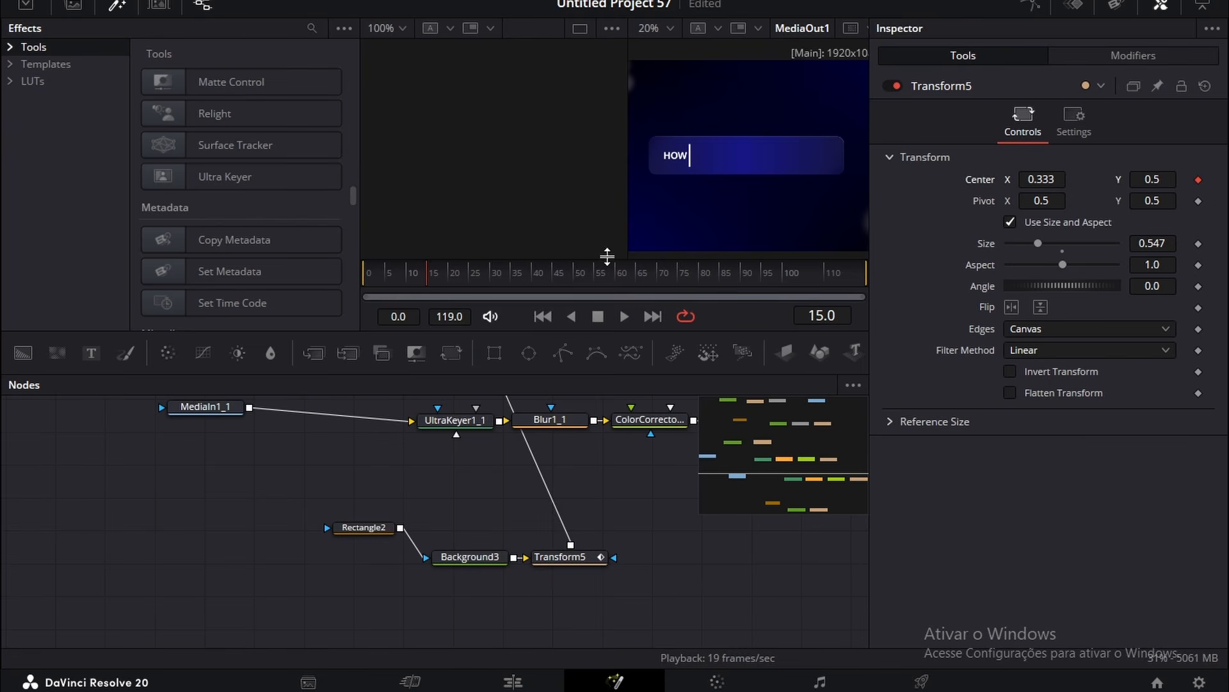
Move the cursor bar to the end of the title with center X 0.753 at frame 24 and review the motion.
key(Left)
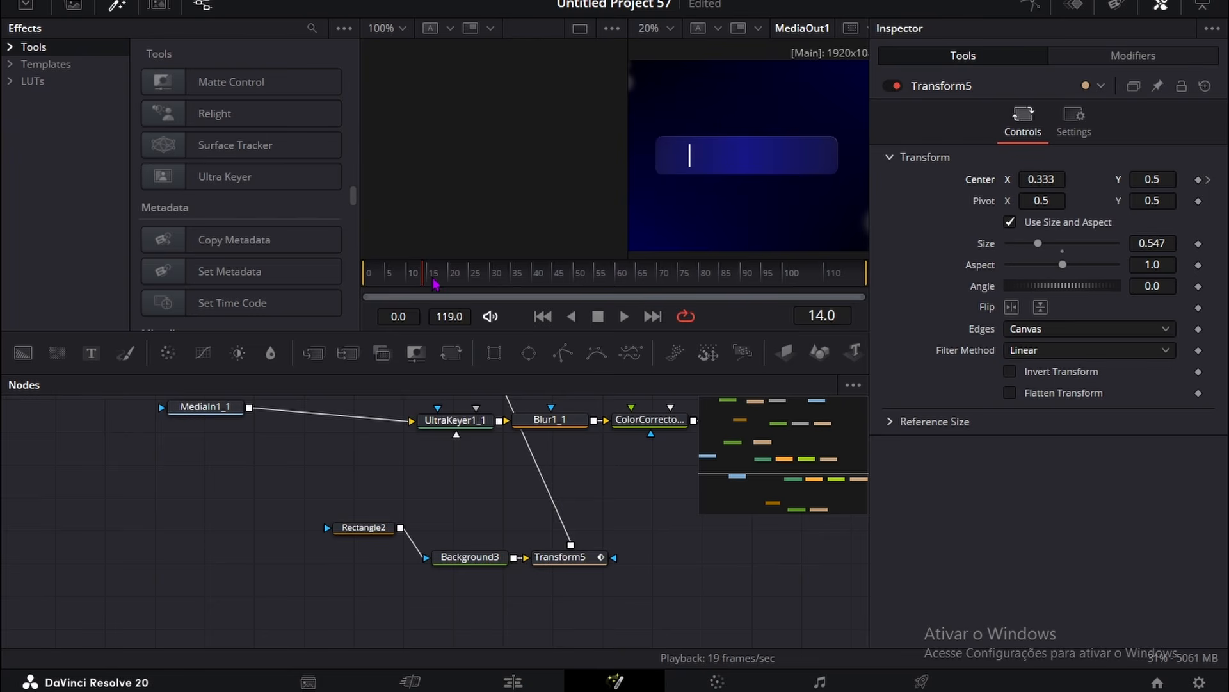
click(586, 559)
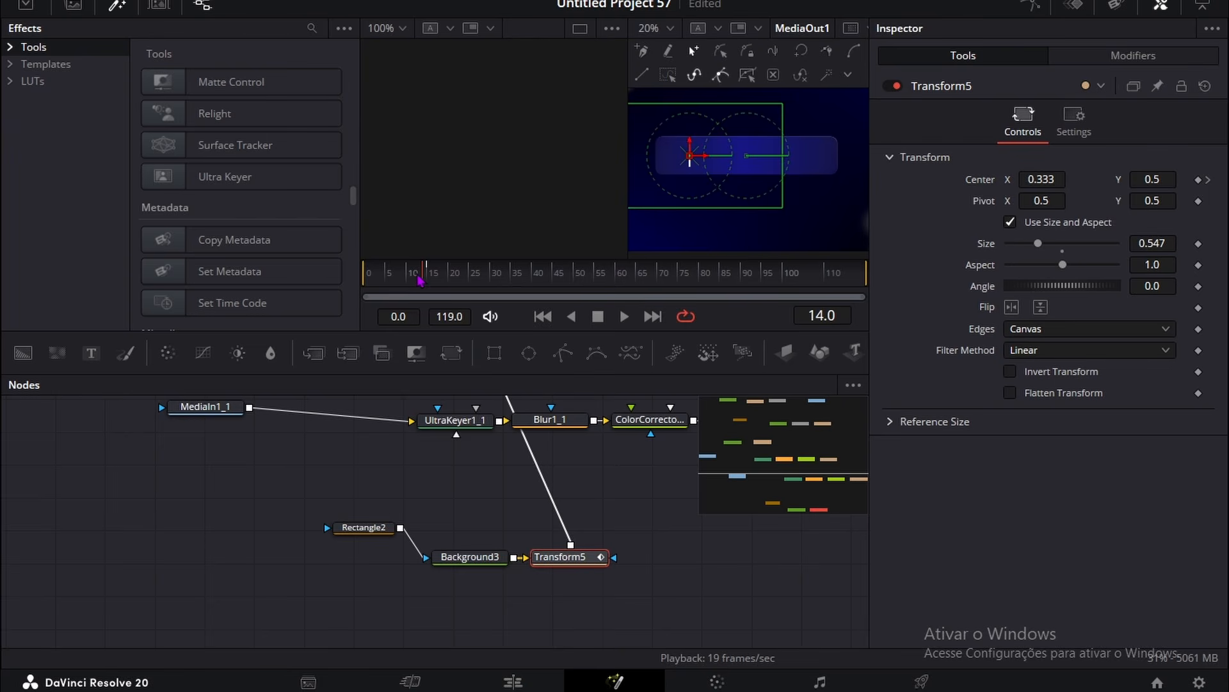
click(431, 276)
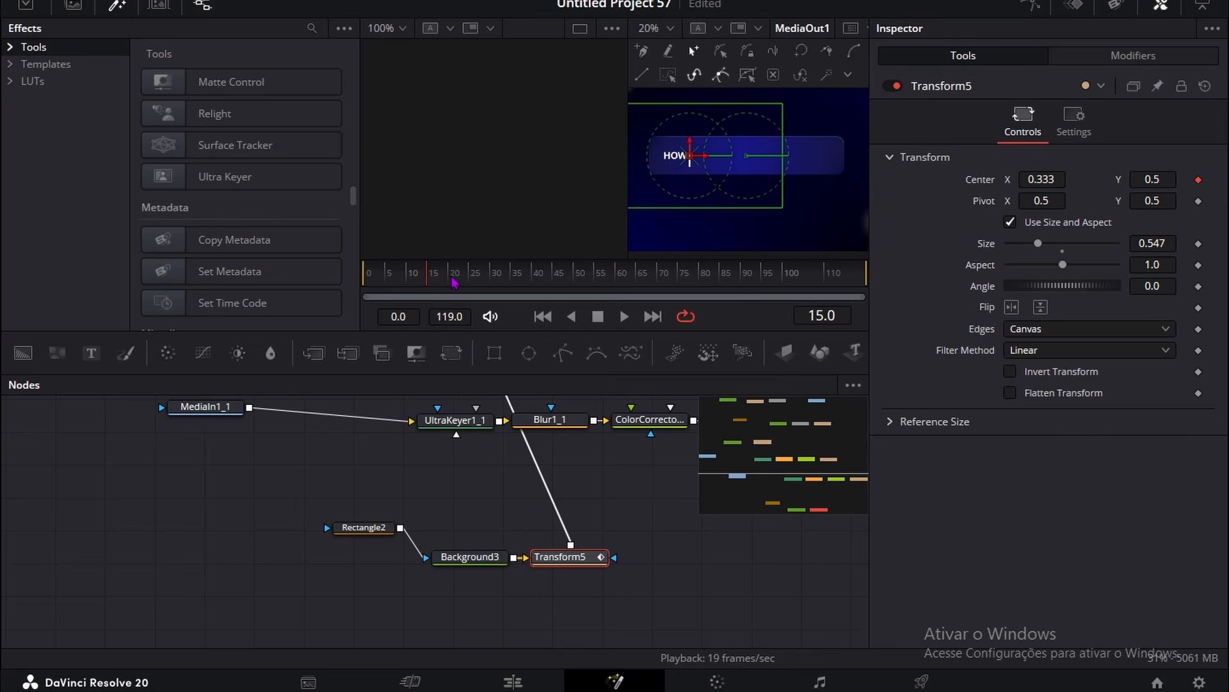
mouse_move(452, 282)
mouse_down()
mouse_move(431, 279)
mouse_move(471, 277)
mouse_up()
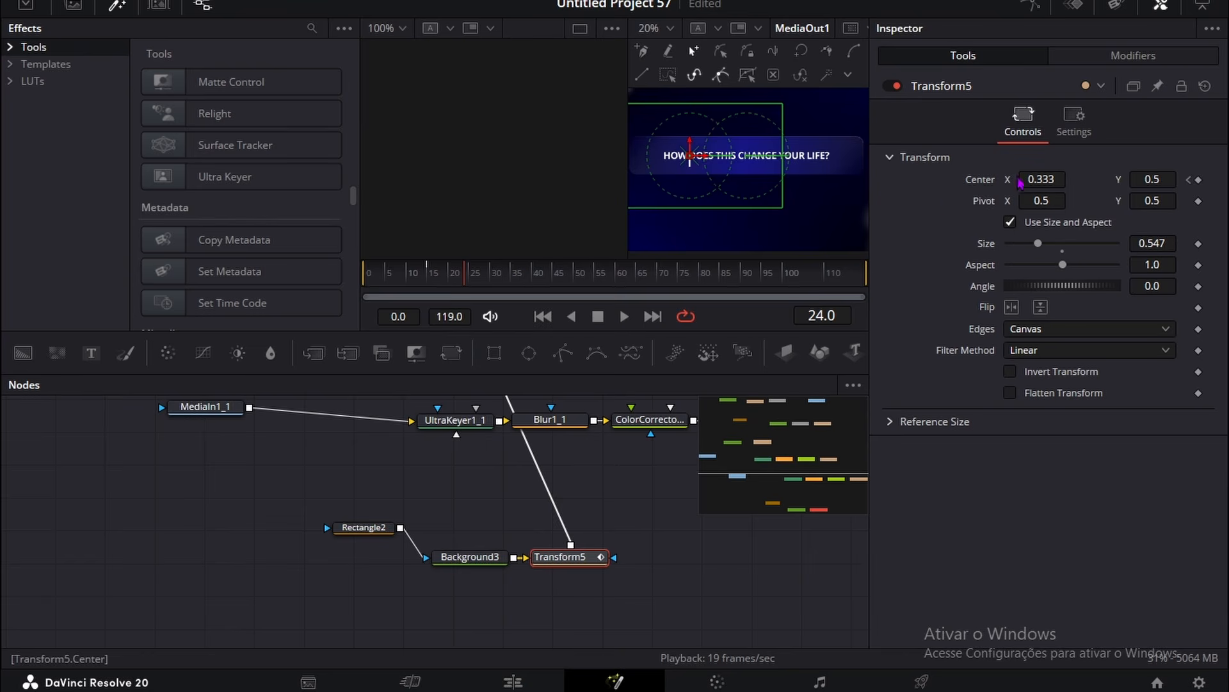
drag(692, 155, 833, 155)
click(325, 477)
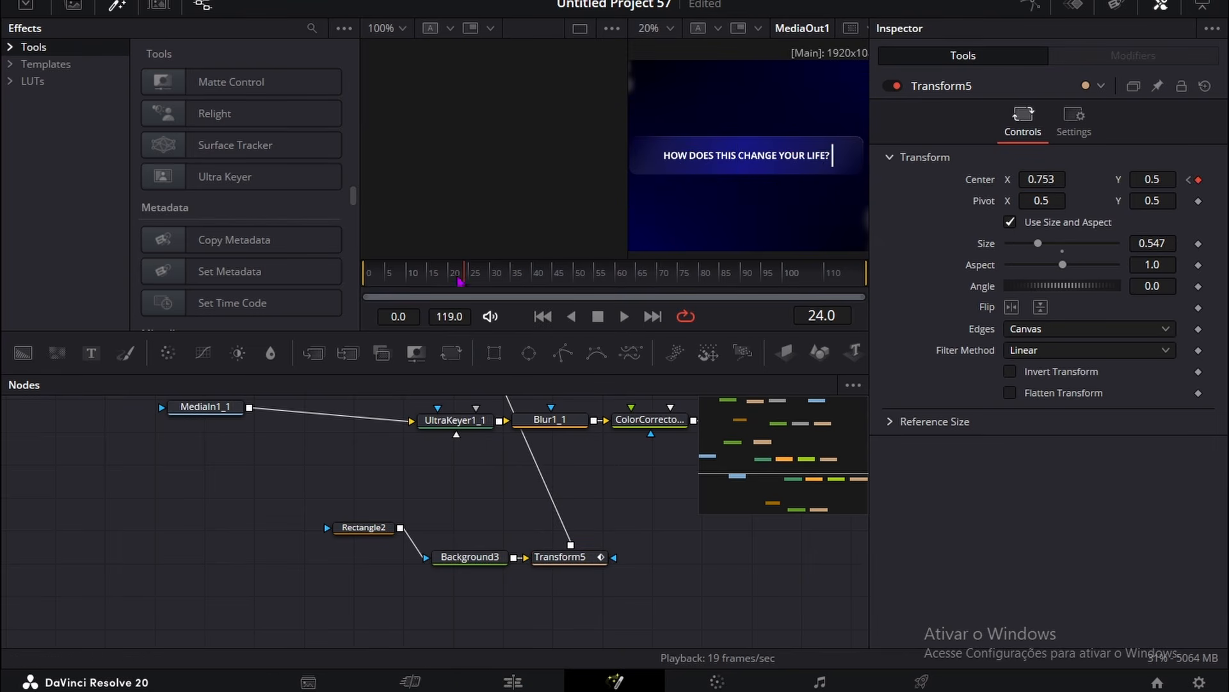
drag(460, 281, 515, 272)
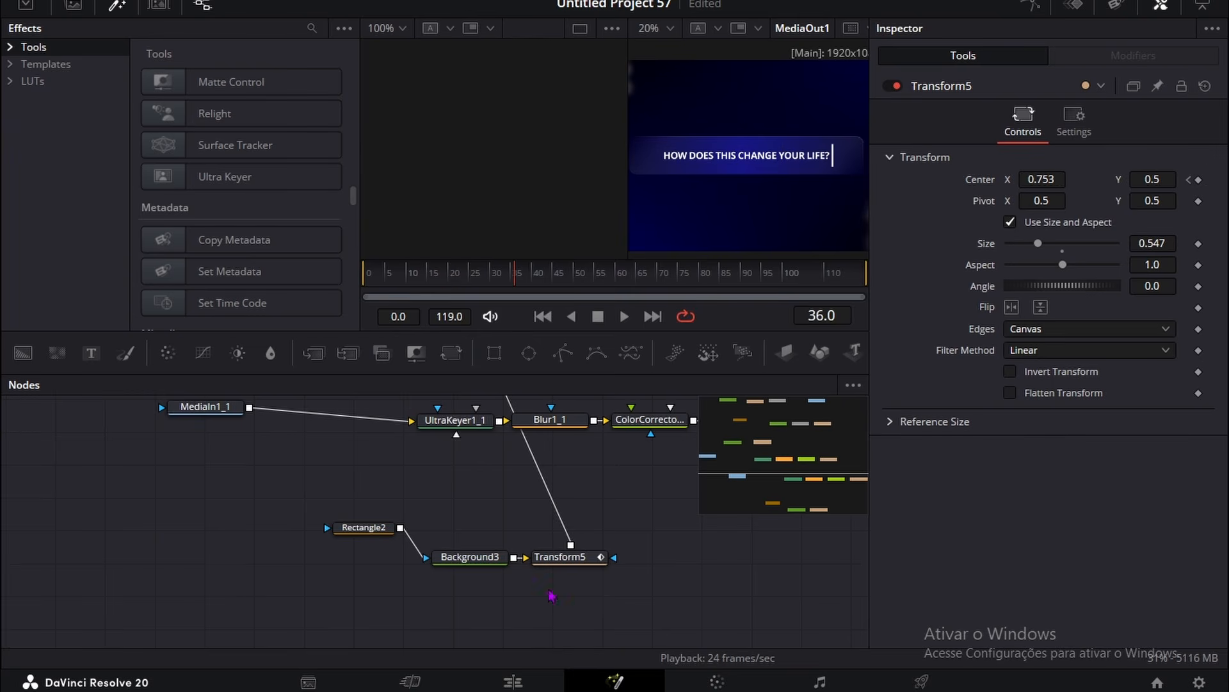
Slightly reduce the cursor bar's size in Transform5 and scrub back to frame 2 to check the opening.
click(586, 557)
drag(1038, 244, 1033, 243)
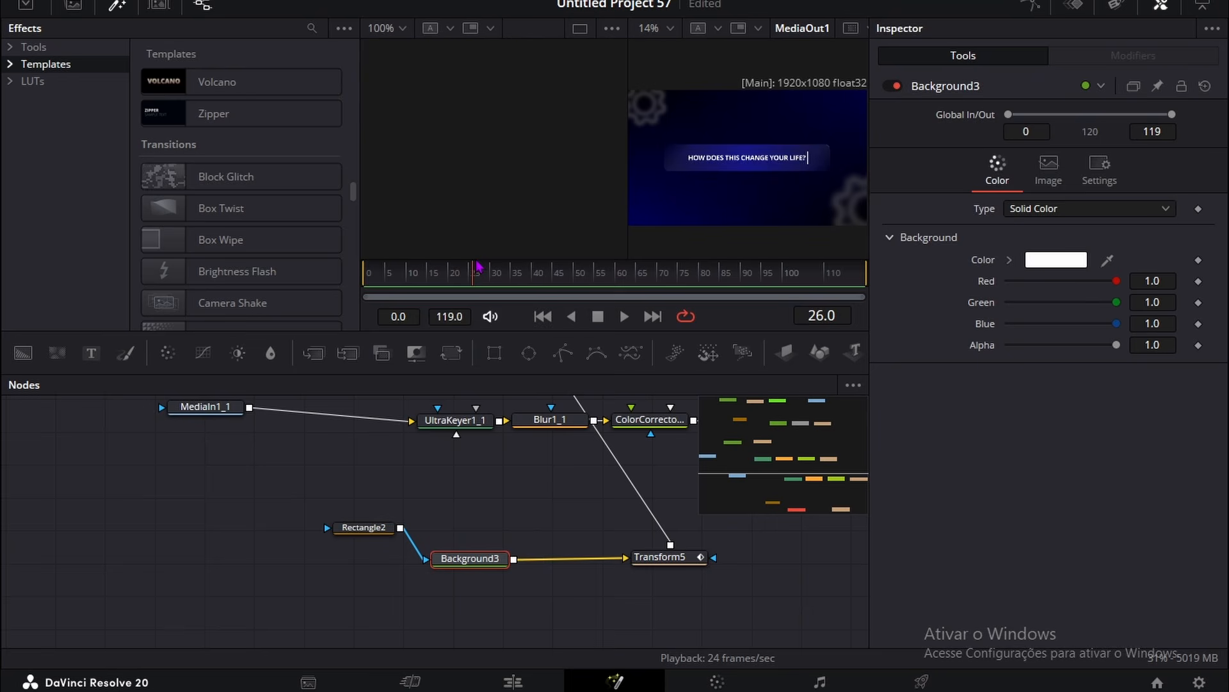
drag(473, 269, 372, 268)
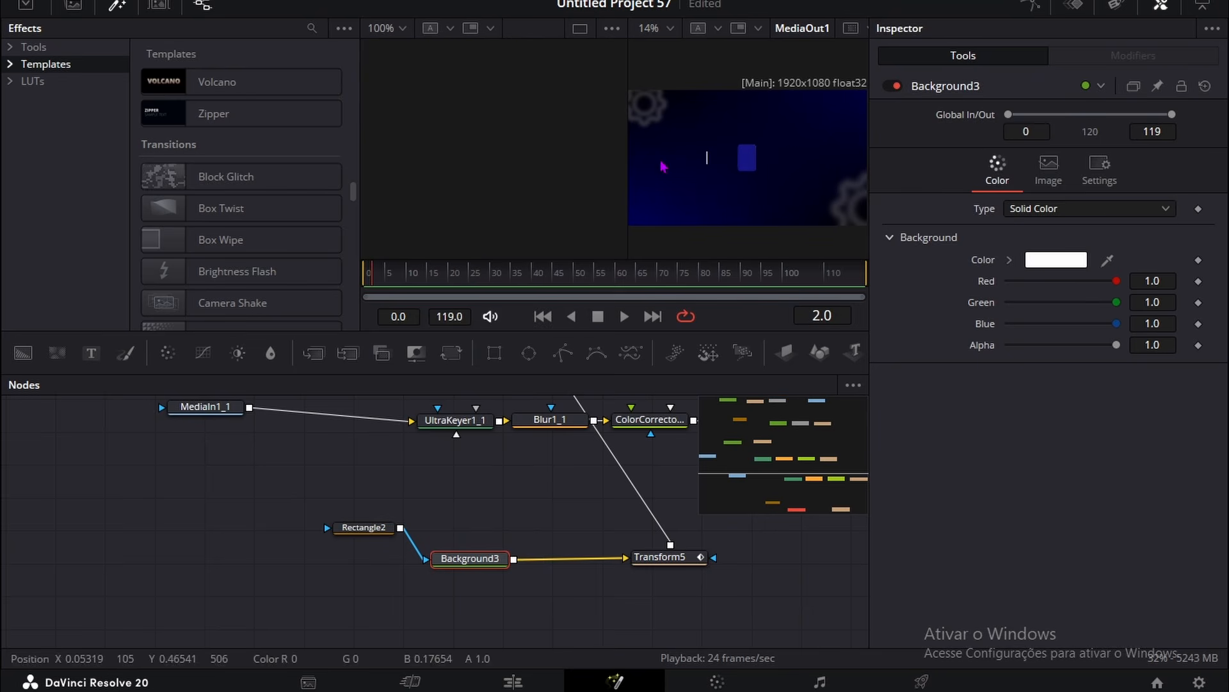
Keyframe Rectangle2's Level at frame 14, one frame before the cursor bar's first position keyframe.
click(370, 528)
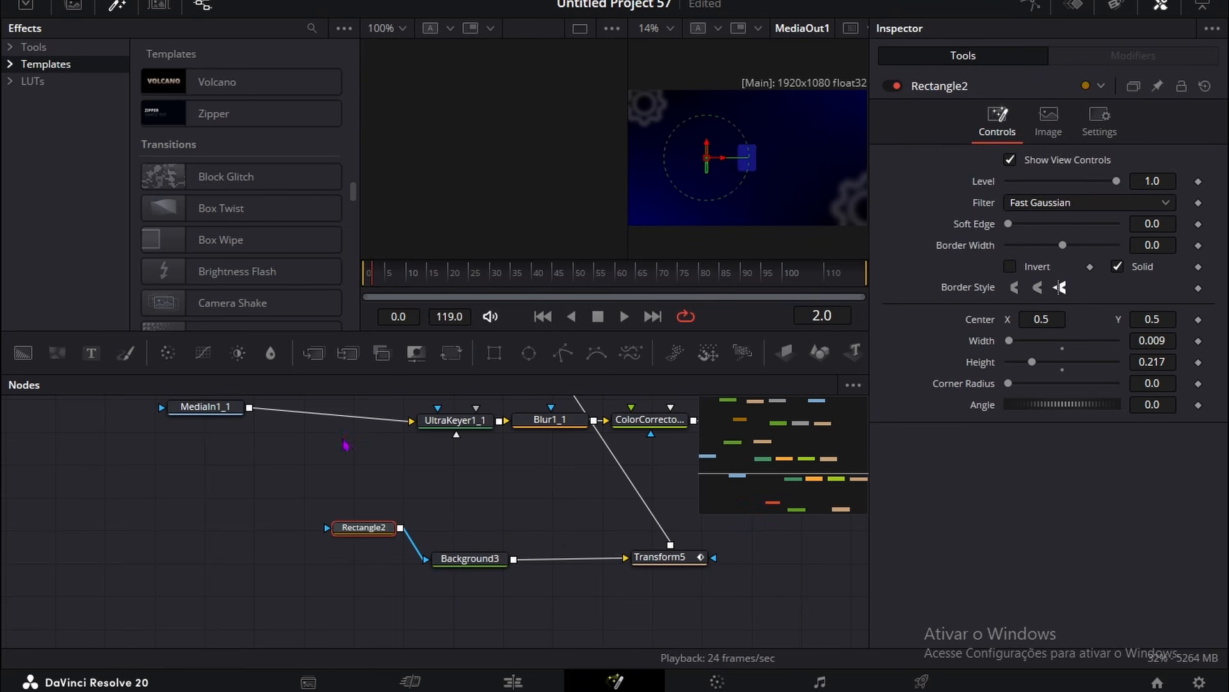
click(658, 558)
drag(426, 282, 429, 283)
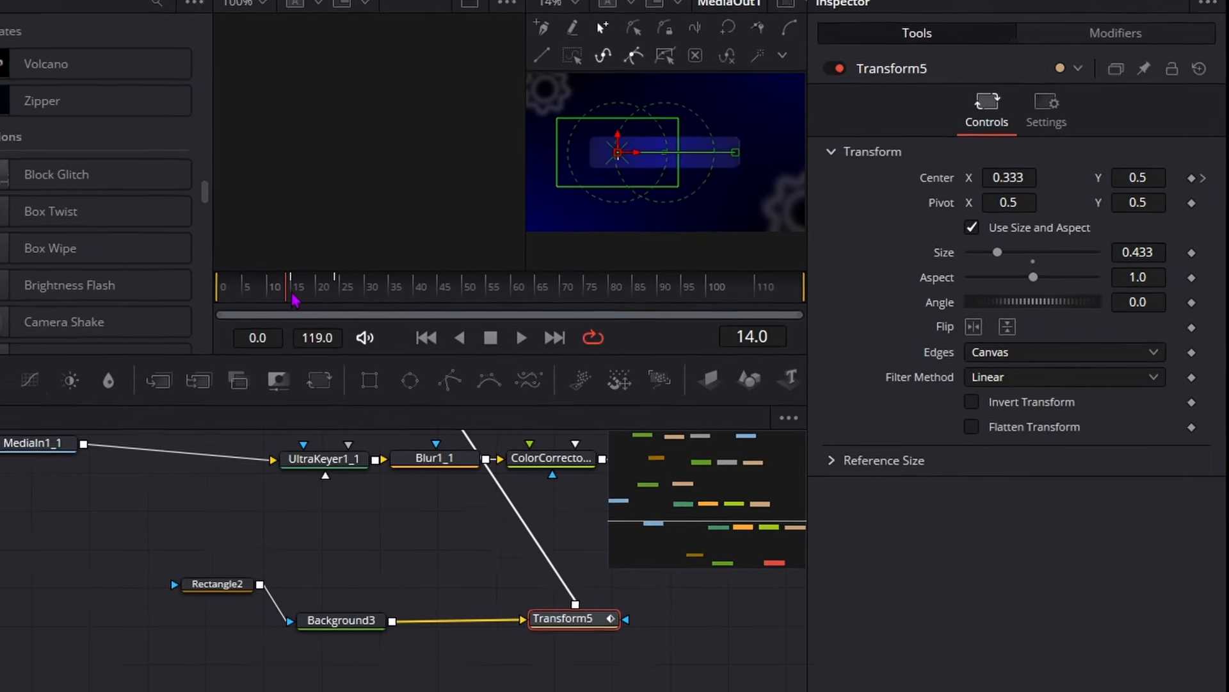
click(217, 583)
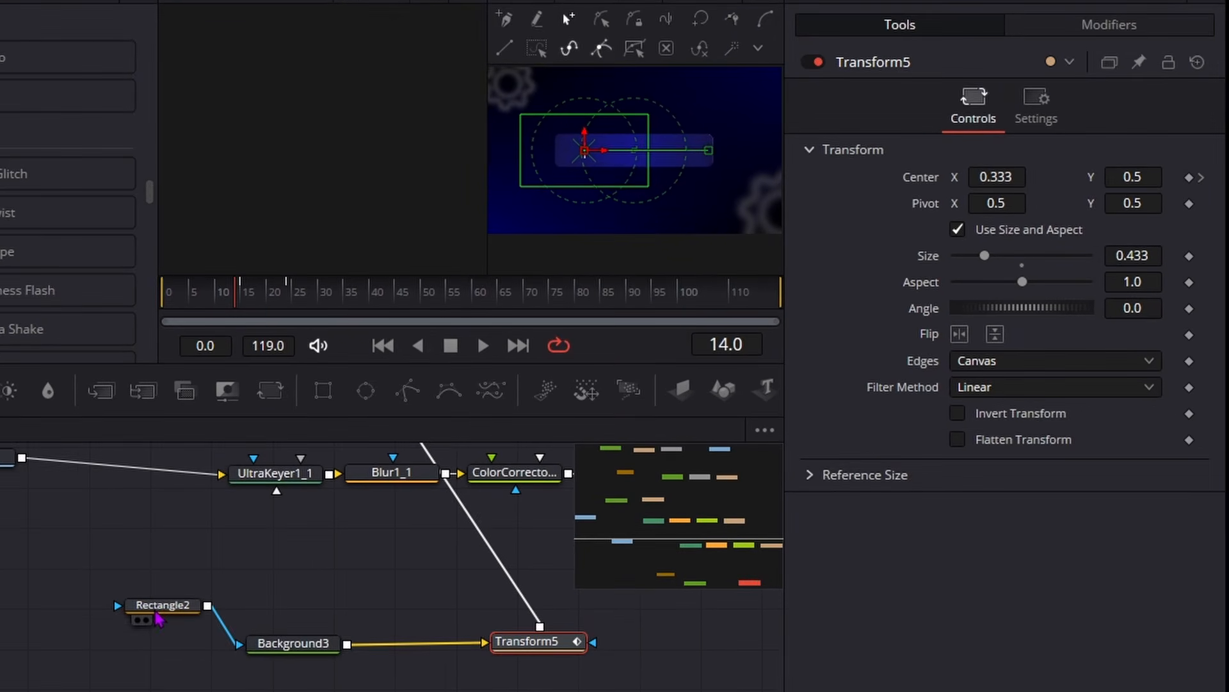
click(1189, 180)
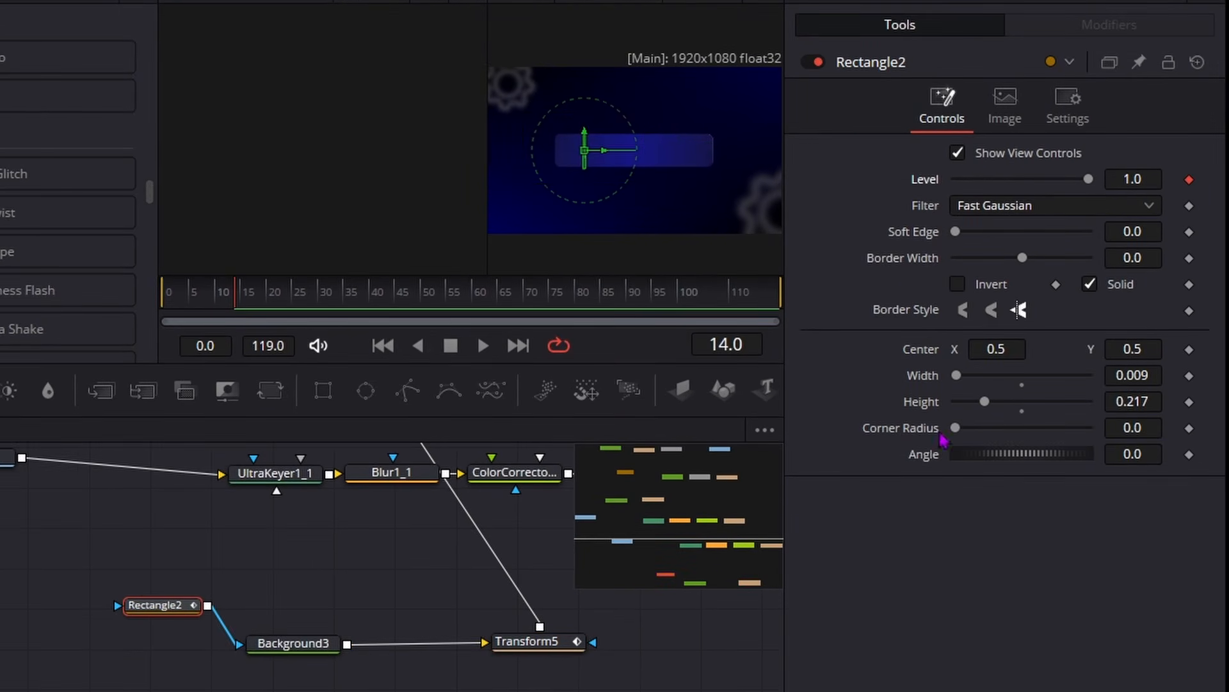
Locate Transform5's center keyframe at frame 15 and keyframe Rectangle2's Level at 1.0 on that frame.
click(524, 641)
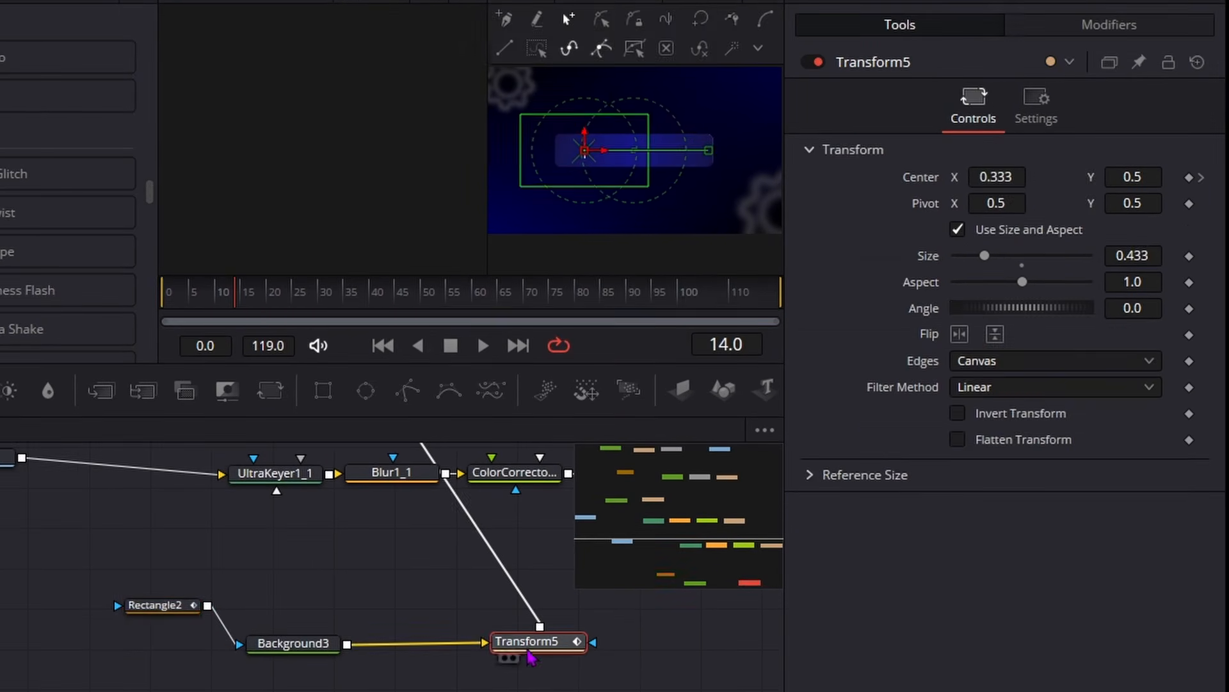
drag(235, 297, 244, 298)
click(244, 296)
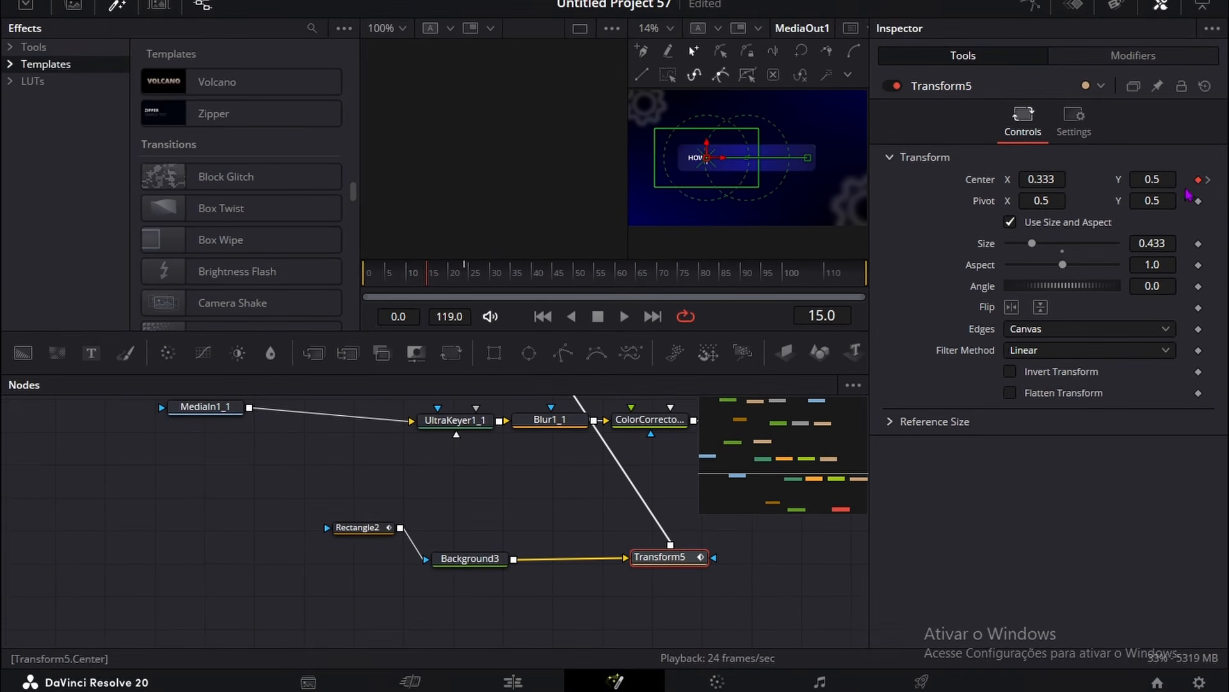
click(360, 528)
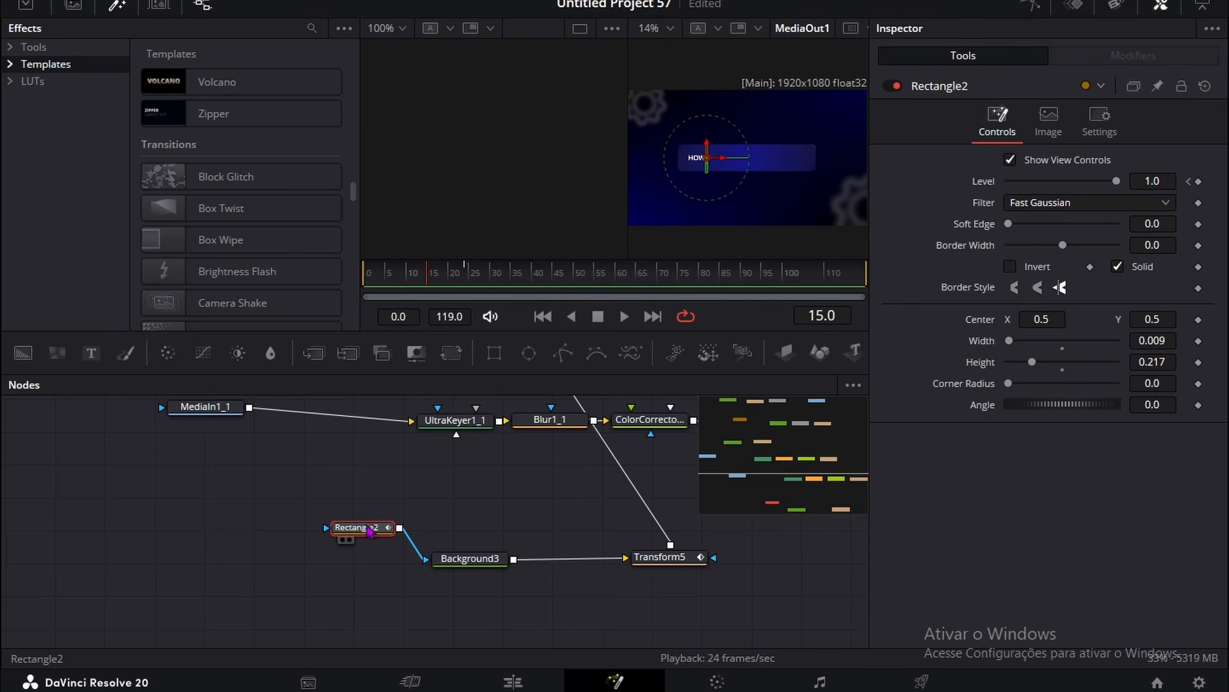
click(1200, 183)
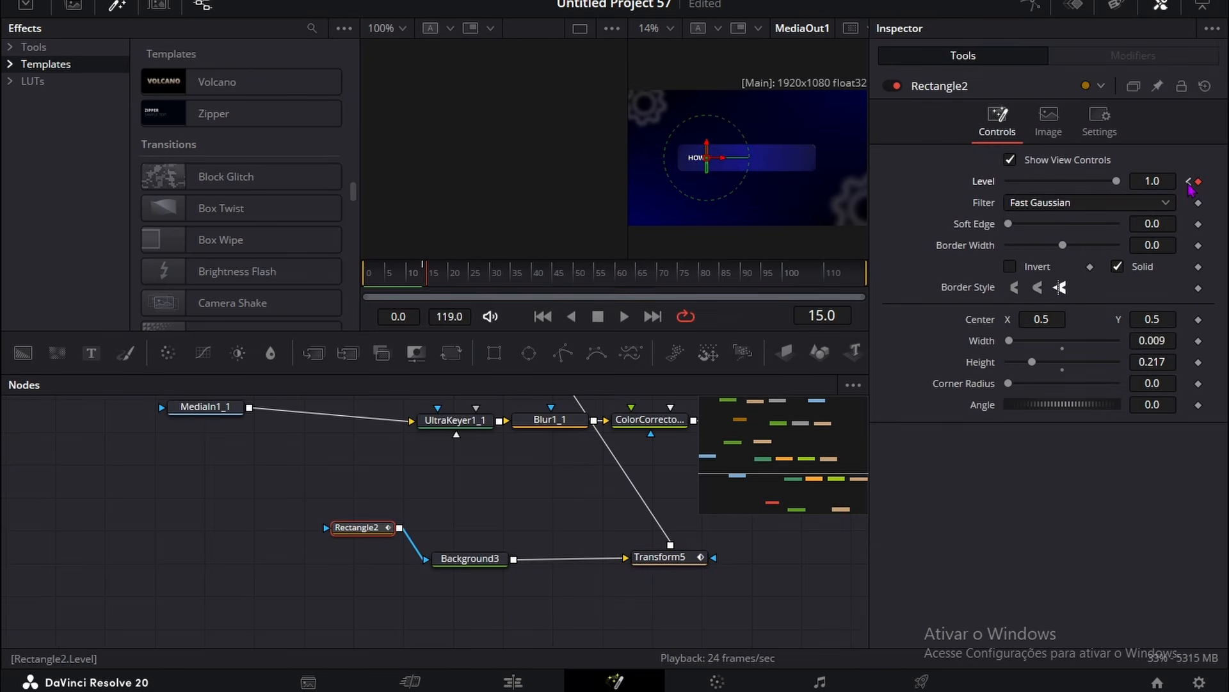
Set Rectangle2's Level to 0 at frame 14 to hide the cursor bar before the typing, and preview the animation.
key(Left)
text(0)
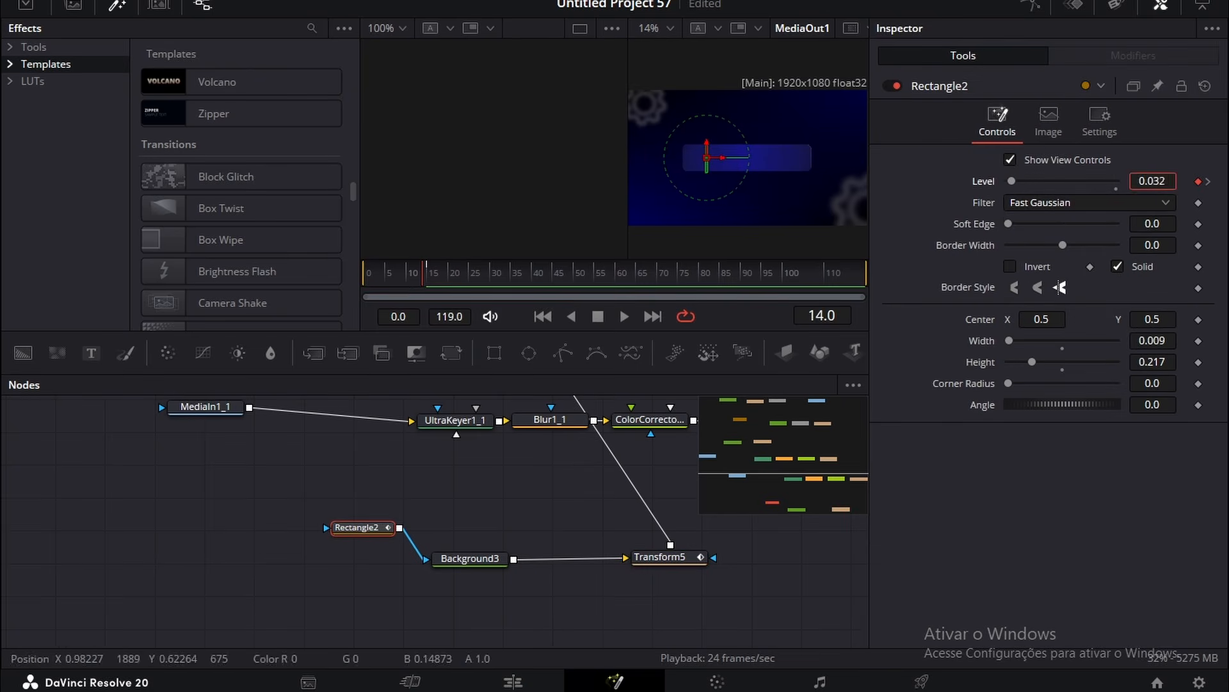
key(Return)
click(365, 580)
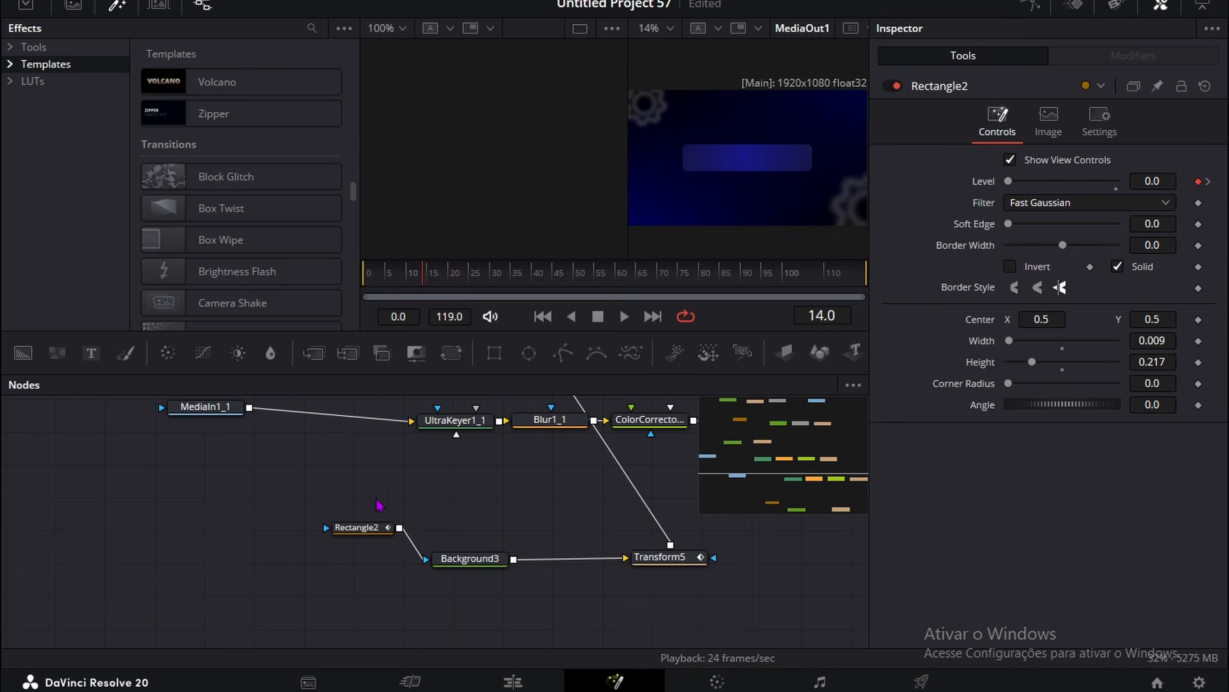
key(space)
key(space)
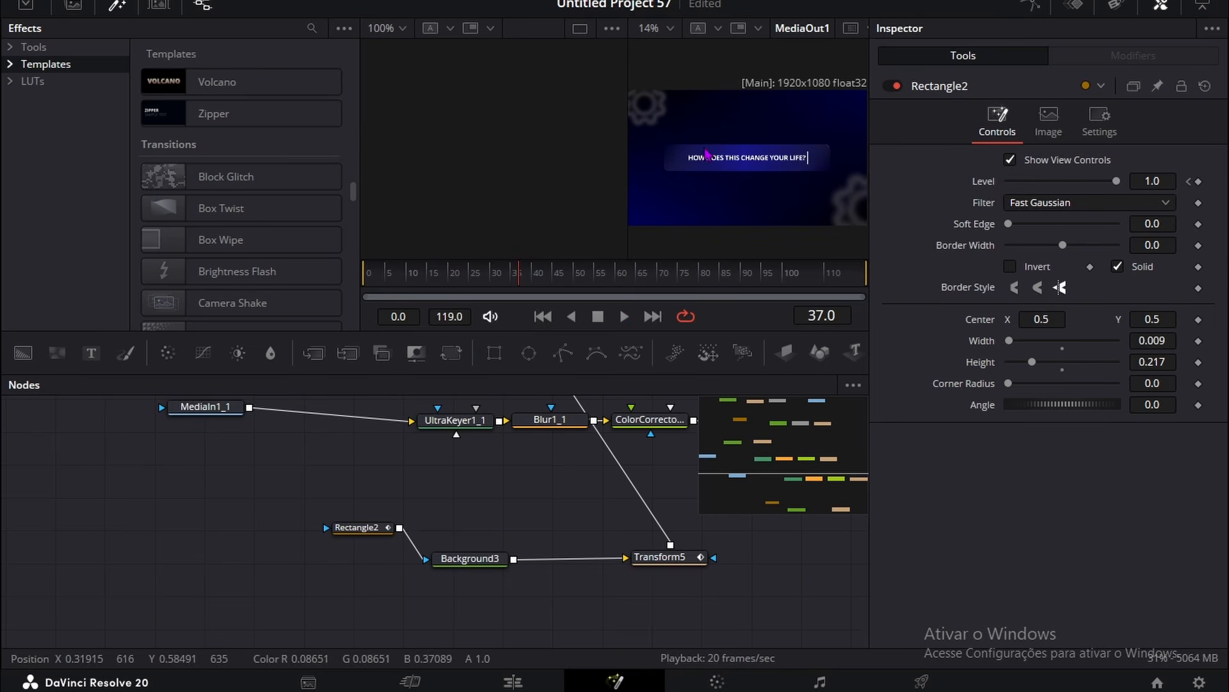
On the edit timeline, add a Blur Dissolve to the start of the V2 title clip with a duration of 0.2 seconds (4 frames).
click(513, 681)
drag(211, 116, 657, 466)
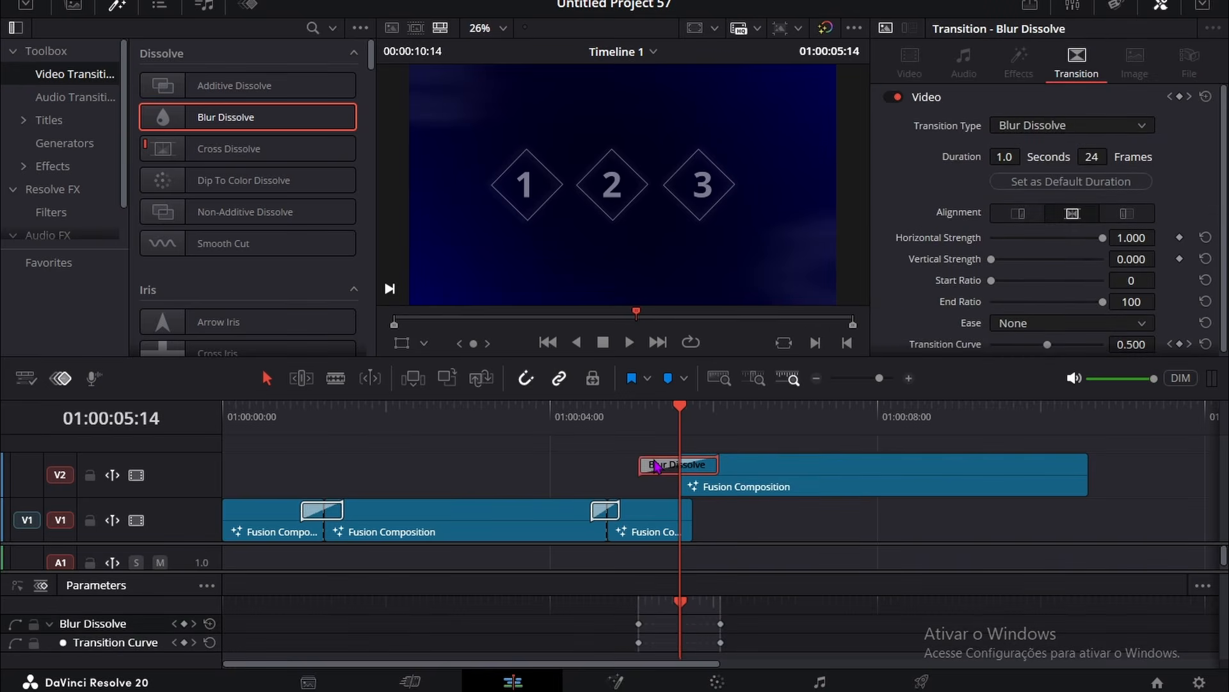
click(1007, 157)
drag(1004, 157, 970, 157)
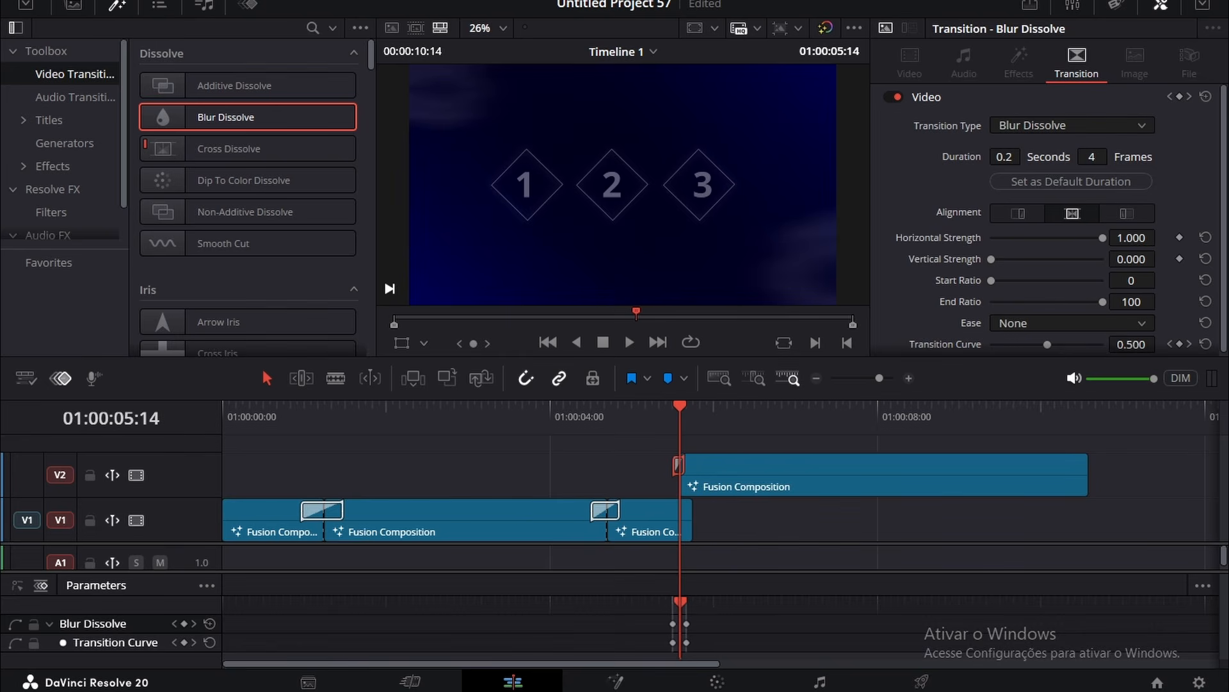
Shorten the Blur Dissolve between the second and third V1 clips to 0.2 seconds (4 frames).
click(597, 423)
scroll(605, 510, up, 3)
click(873, 511)
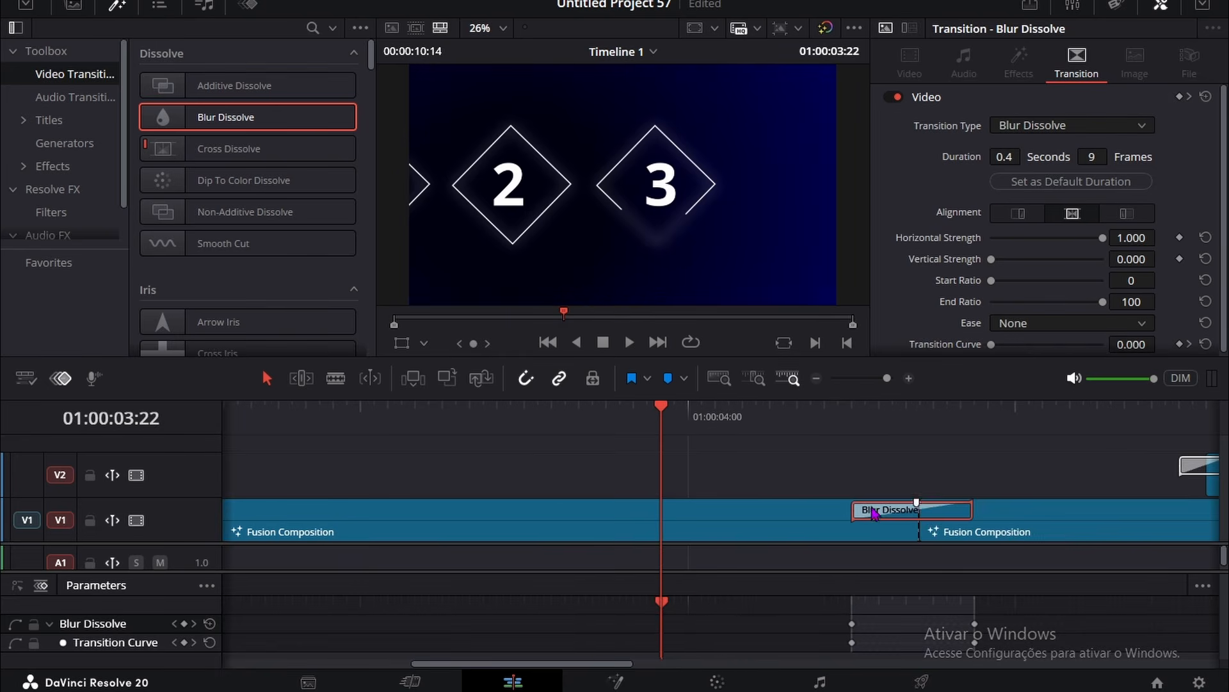
drag(1011, 164, 1004, 157)
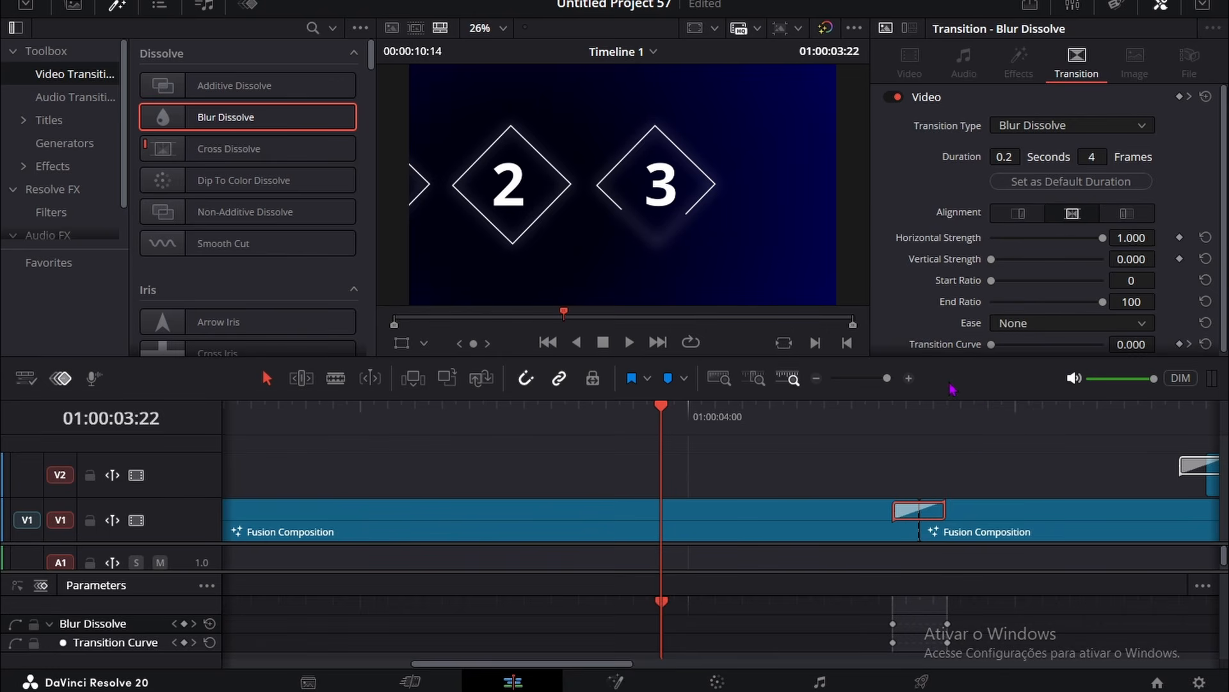
Shorten the Blur Dissolve between the first two V1 clips to 0.2 seconds (5 frames) and play the timeline from the start.
click(633, 436)
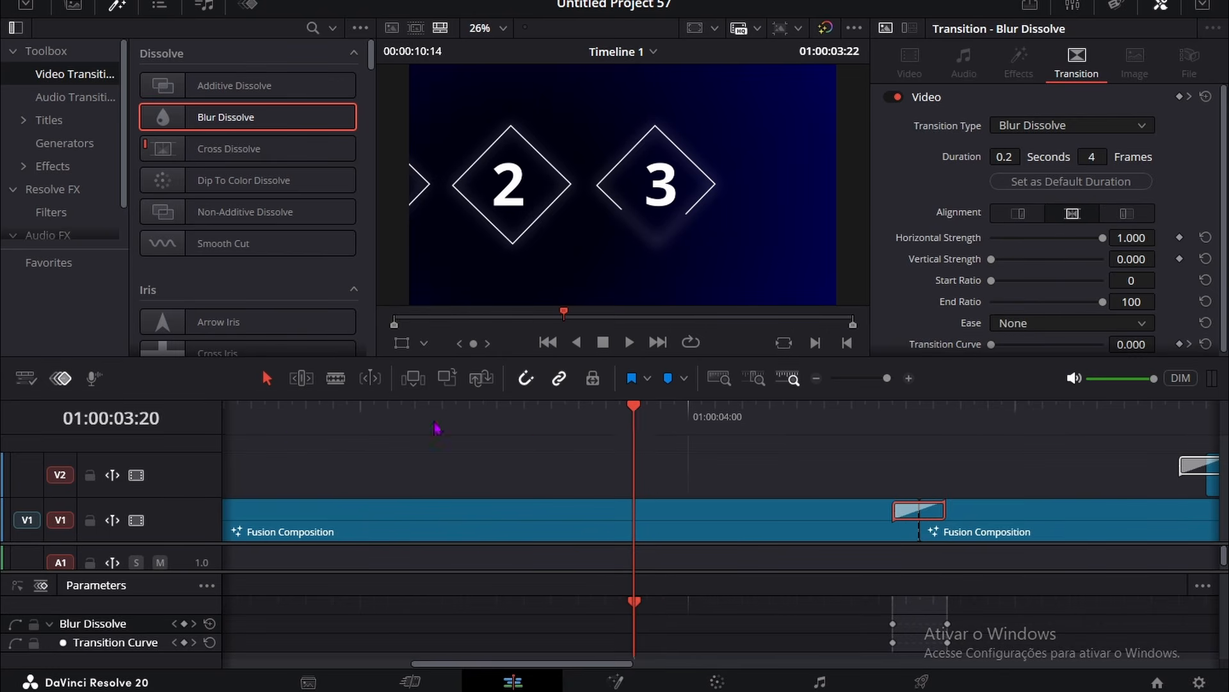
key(Home)
key(Down)
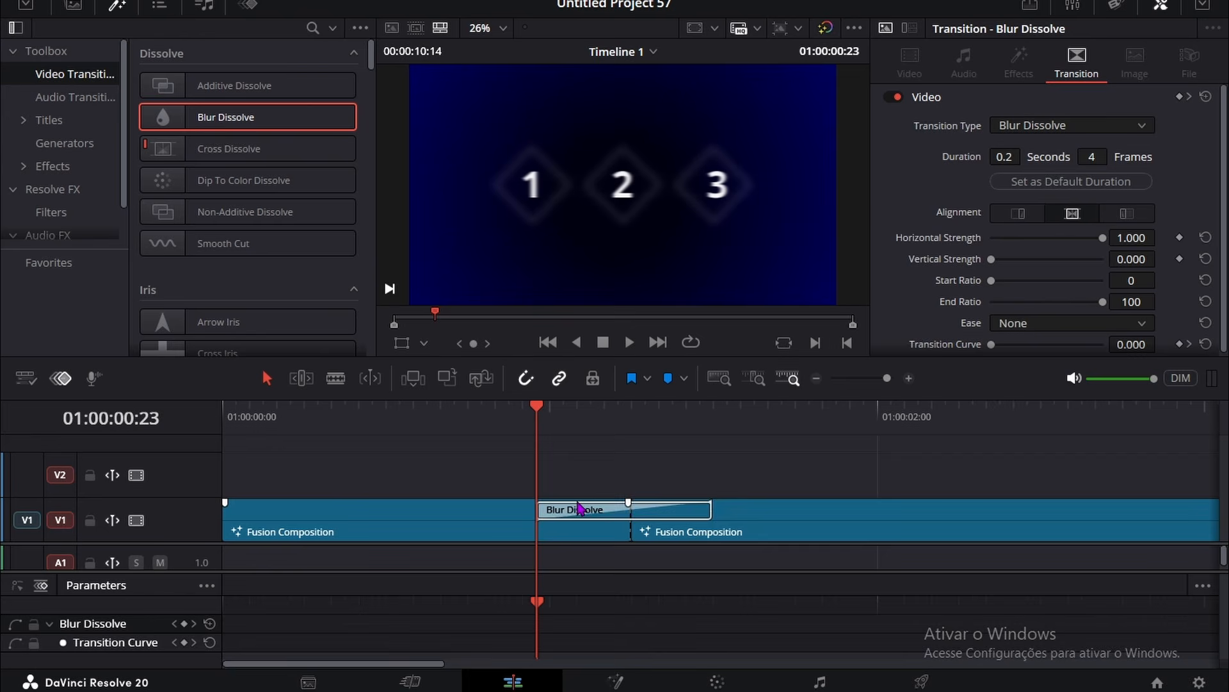
drag(578, 508, 576, 509)
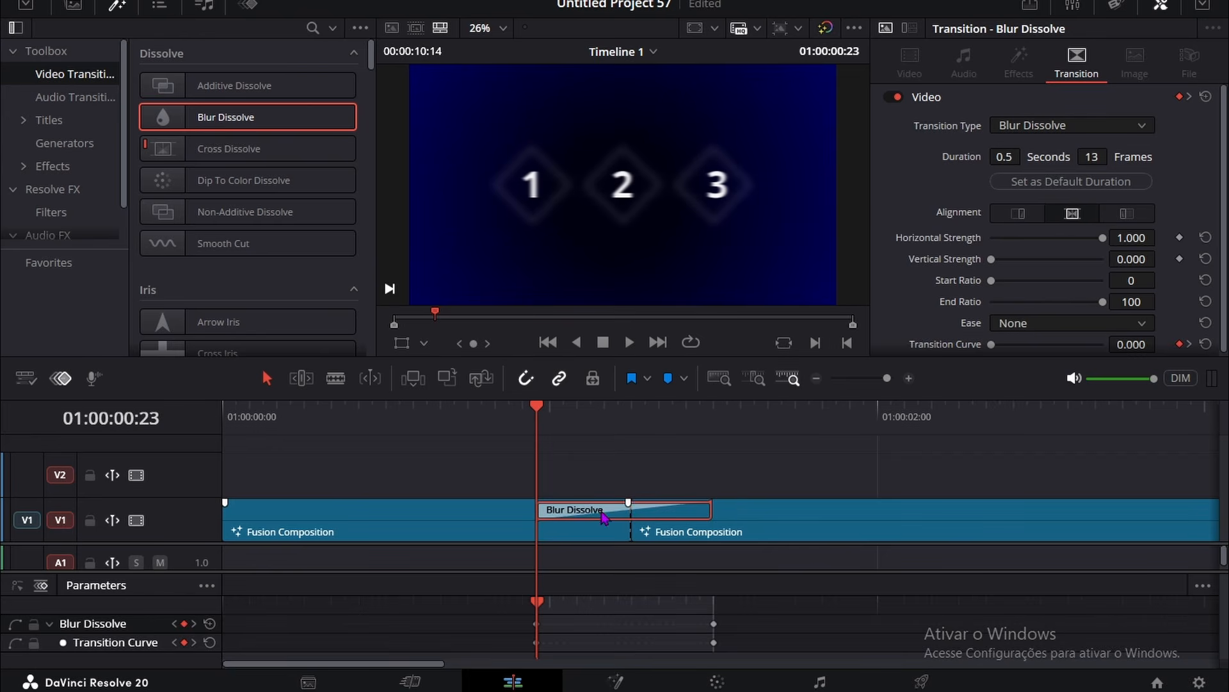
drag(1004, 156, 1010, 157)
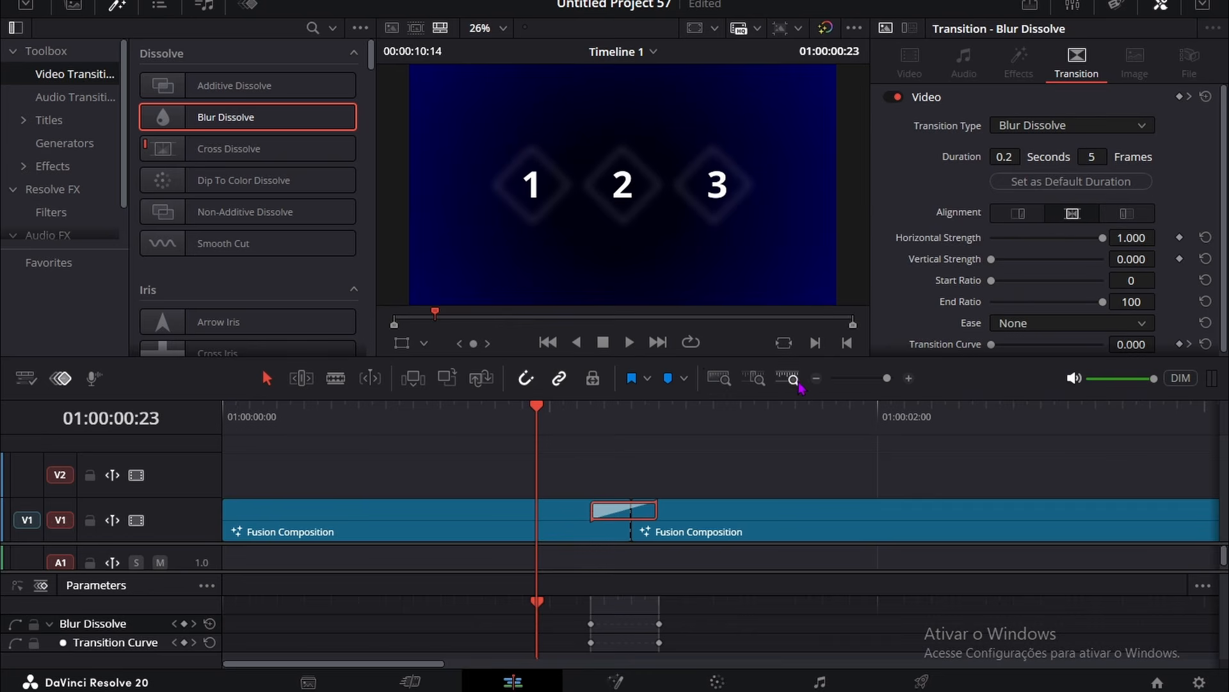
click(816, 379)
key(Home)
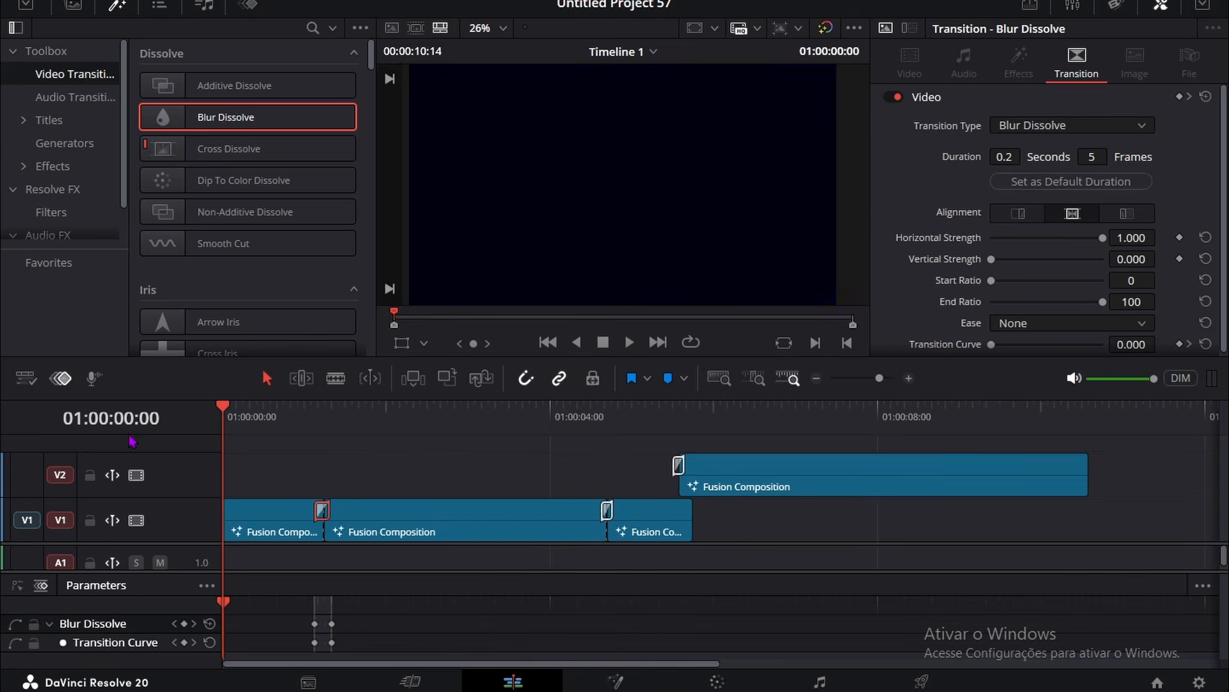
key(space)
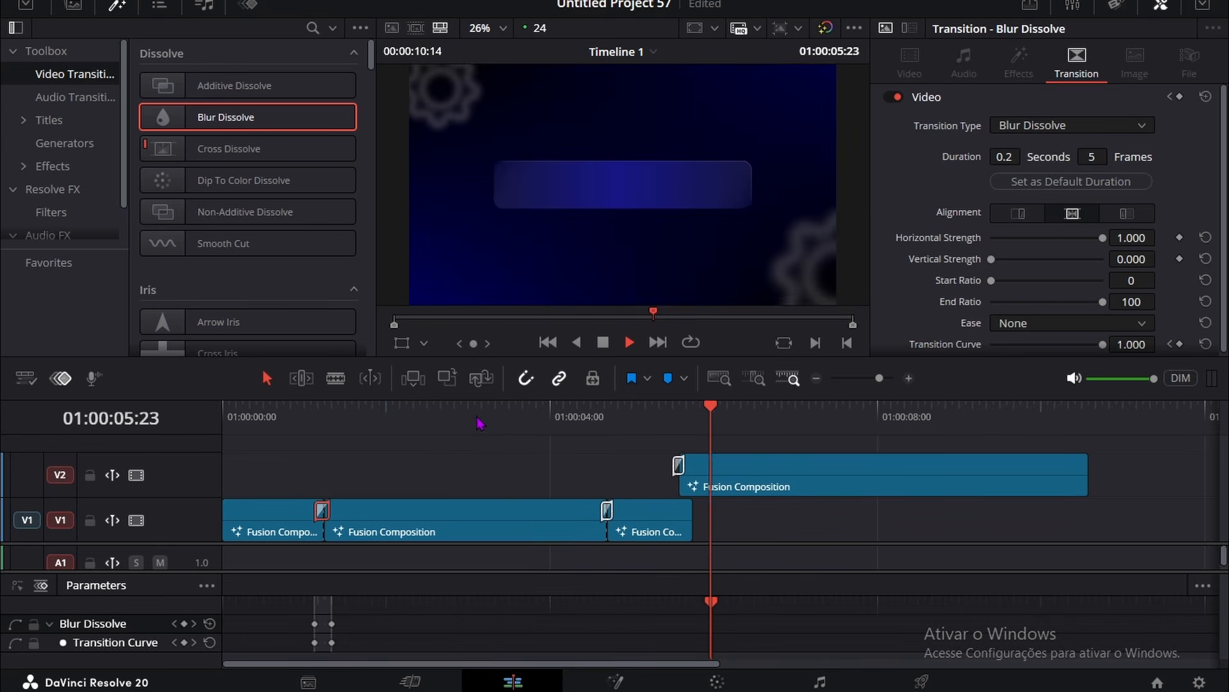
Keyframe the V2 title clip's zoom and position at its start and at 01:00:06:13, with a zoom of 1.070 at the second point.
key(Up)
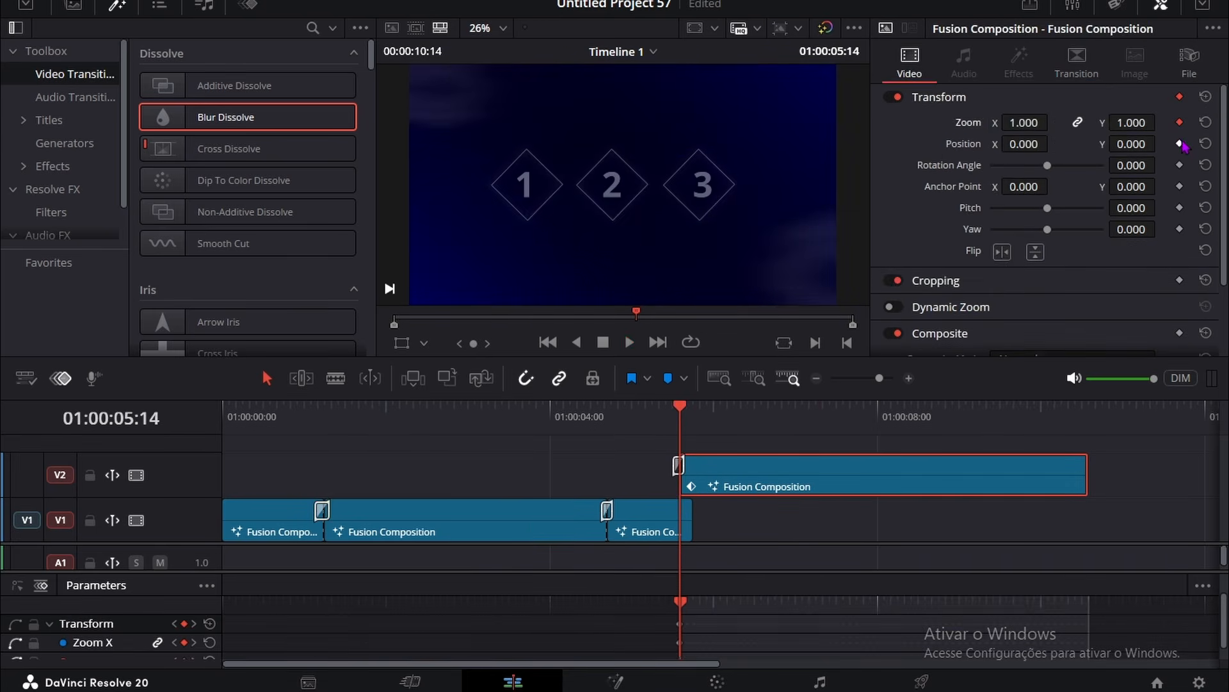
key(space)
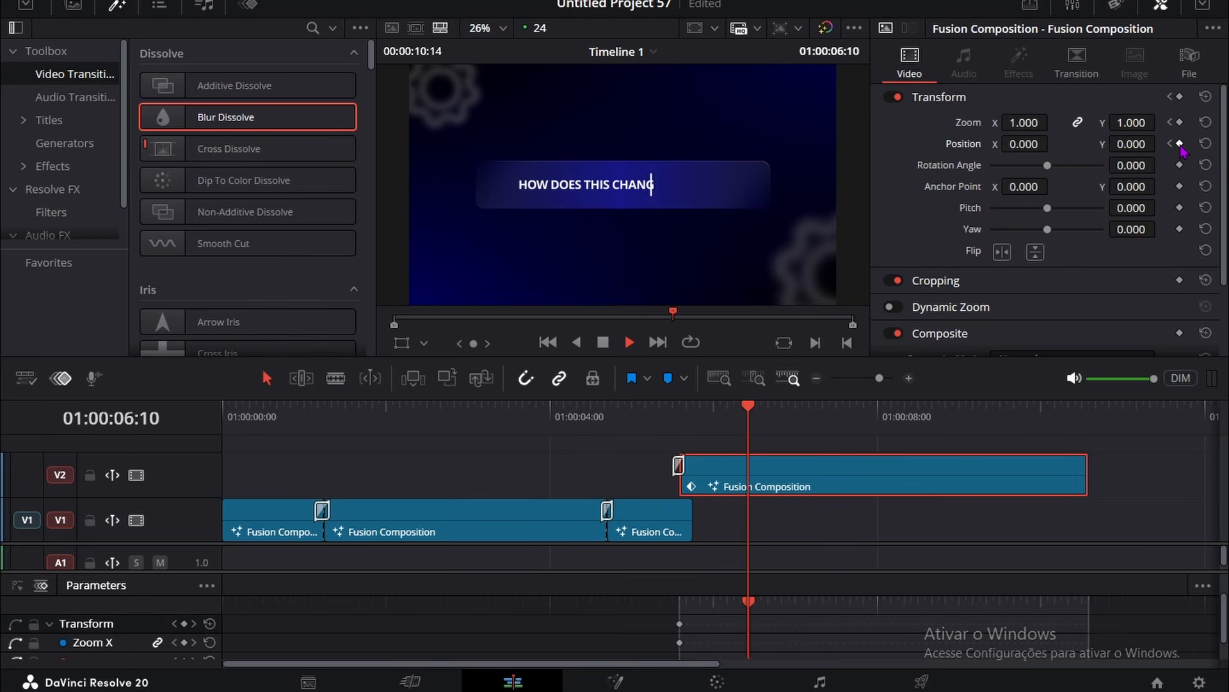
click(1180, 122)
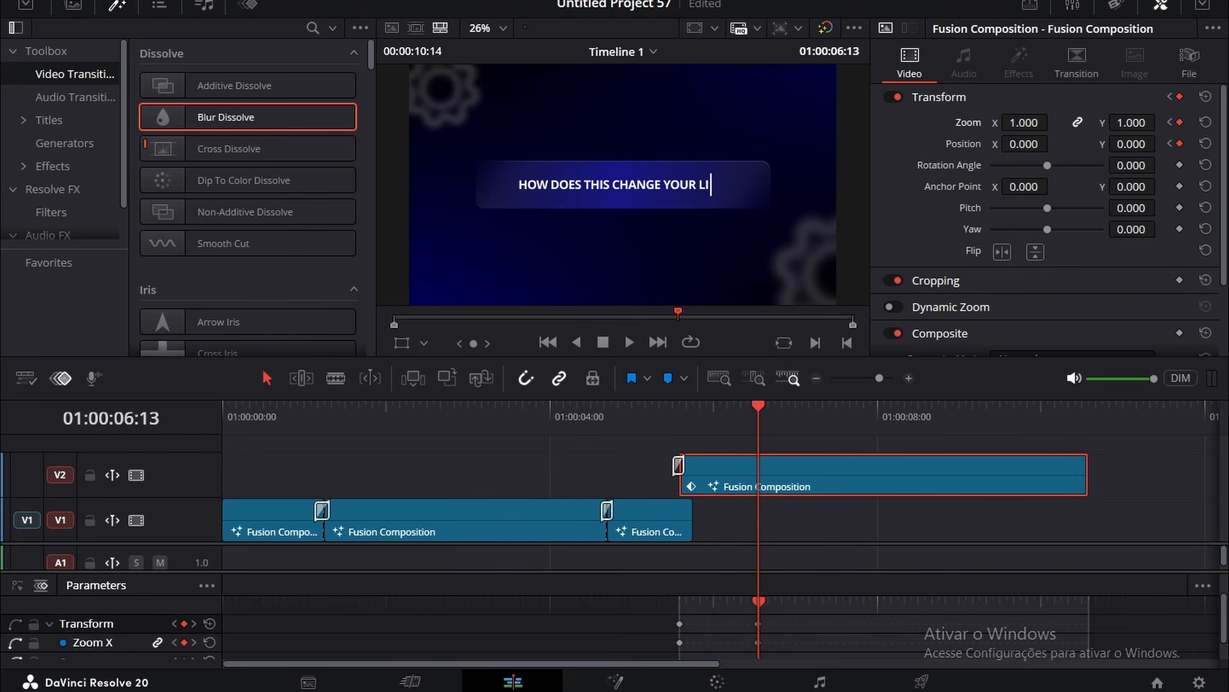
drag(1132, 123, 1150, 122)
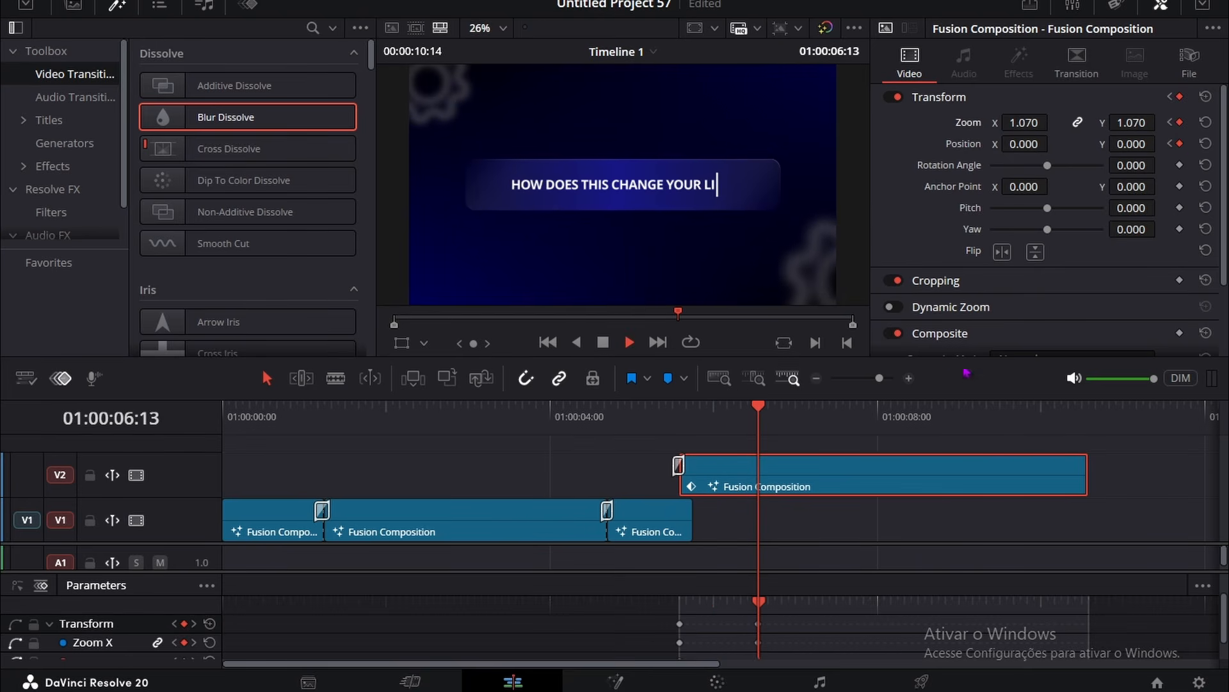
Hold the title clip's zoom and position with keyframes at 01:00:08:01, and keyframe the zoom back to 1.000 at 01:00:08:17.
key(space)
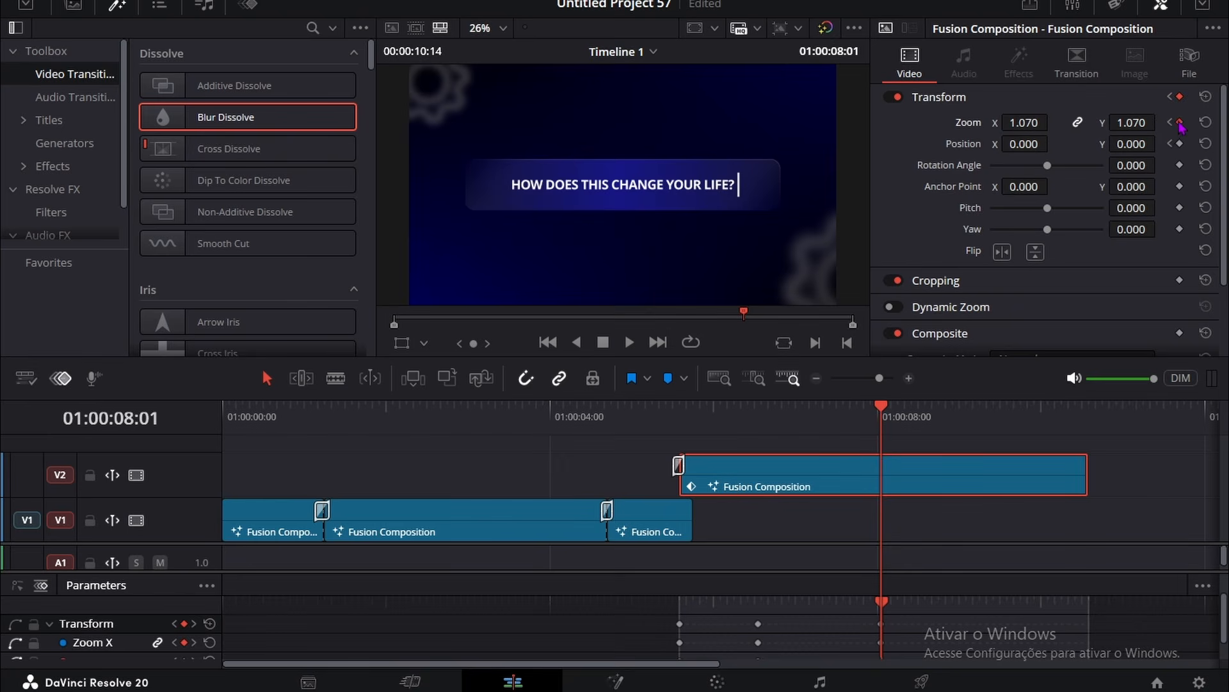
key(space)
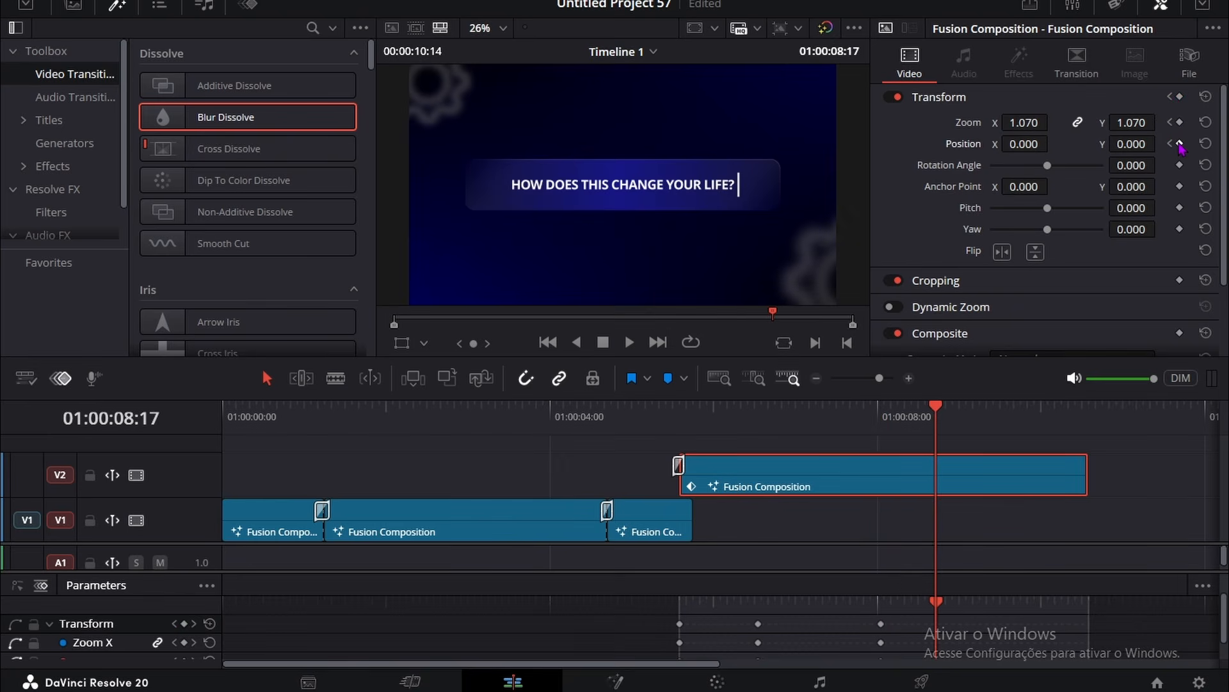
click(1179, 122)
click(1132, 122)
key(BackSpace)
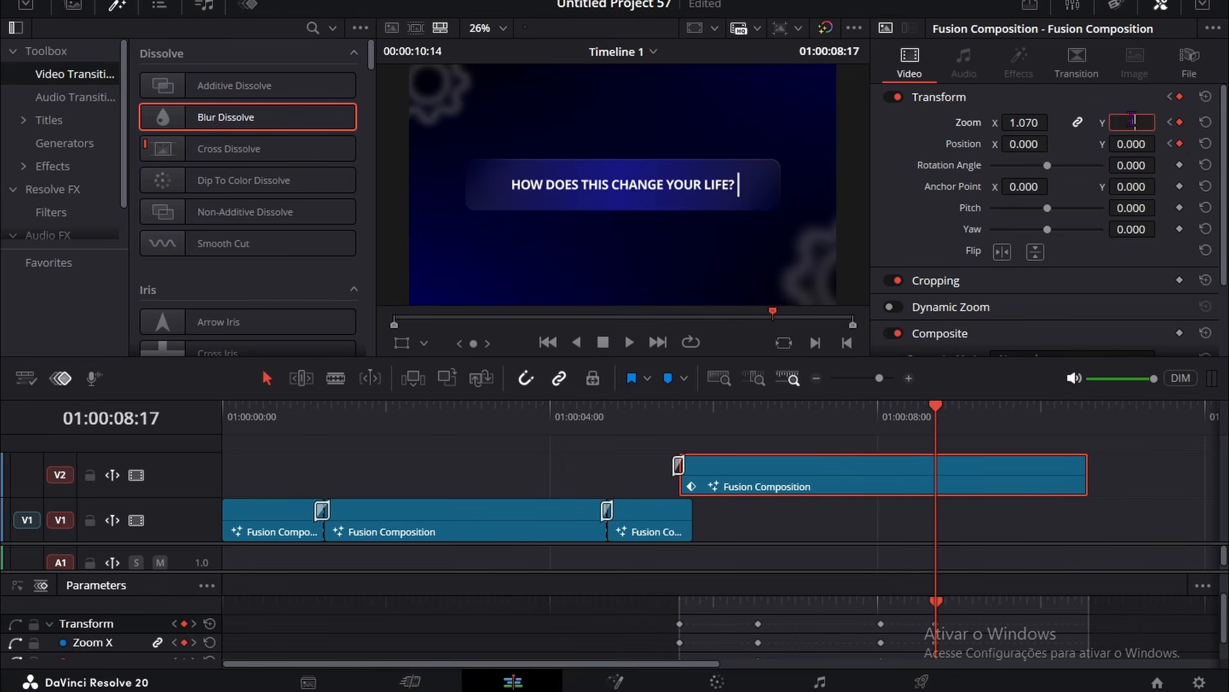
text(1.000)
key(ctrl+z)
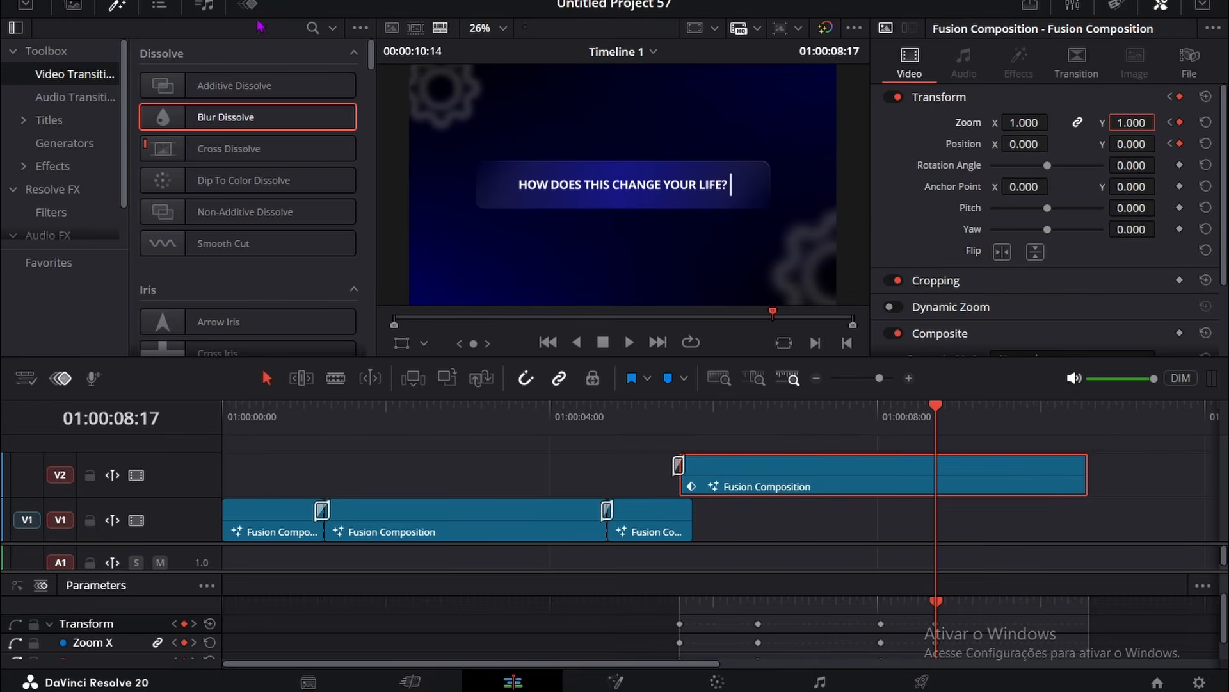
key(ctrl+z)
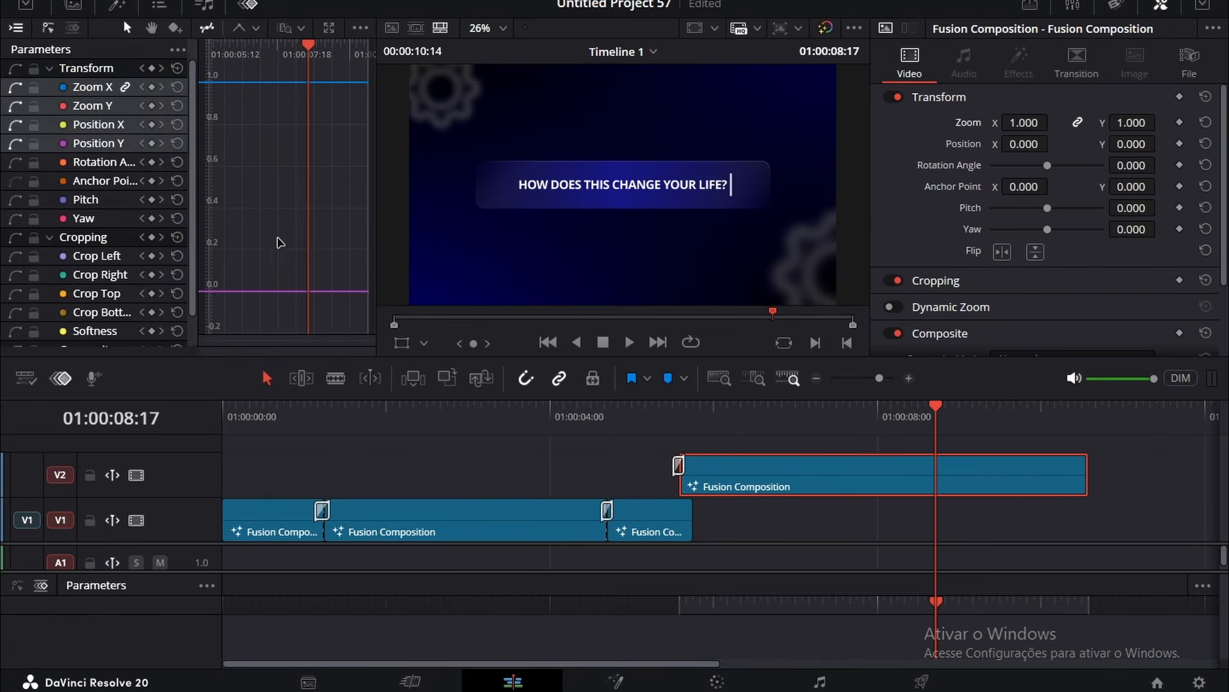
key(ctrl+shift+z)
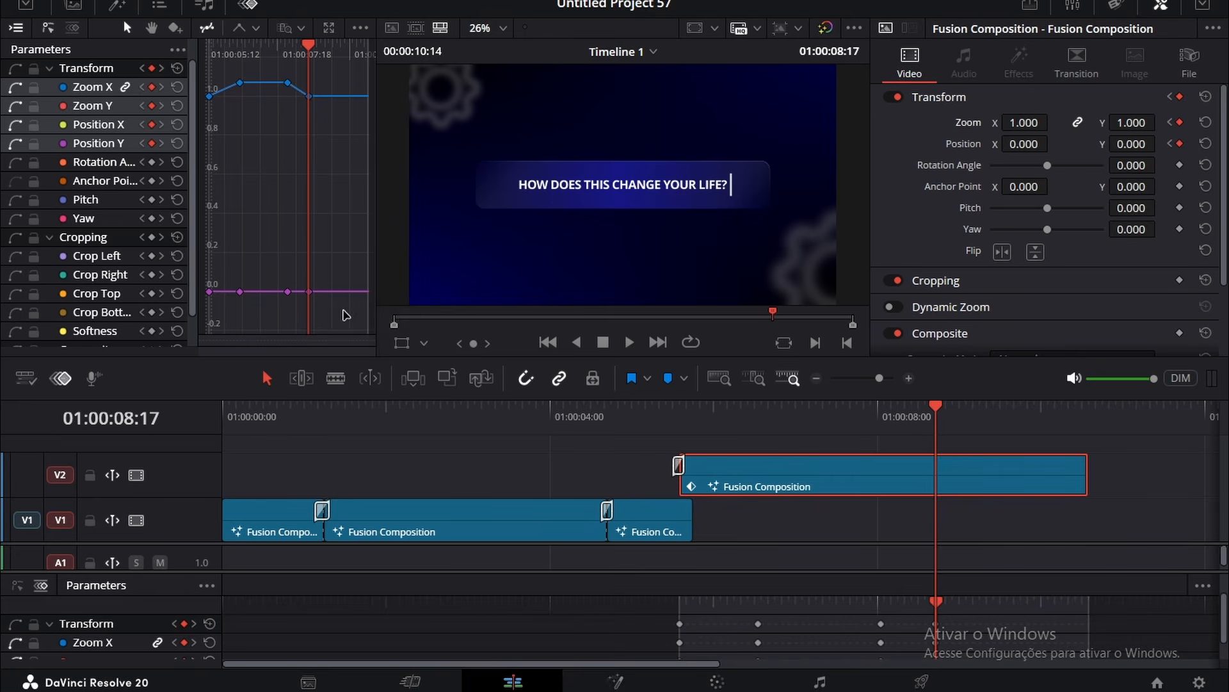
Smooth all the title clip's zoom and position keyframes with ease in and out, and play from the clip's start.
drag(352, 324, 200, 66)
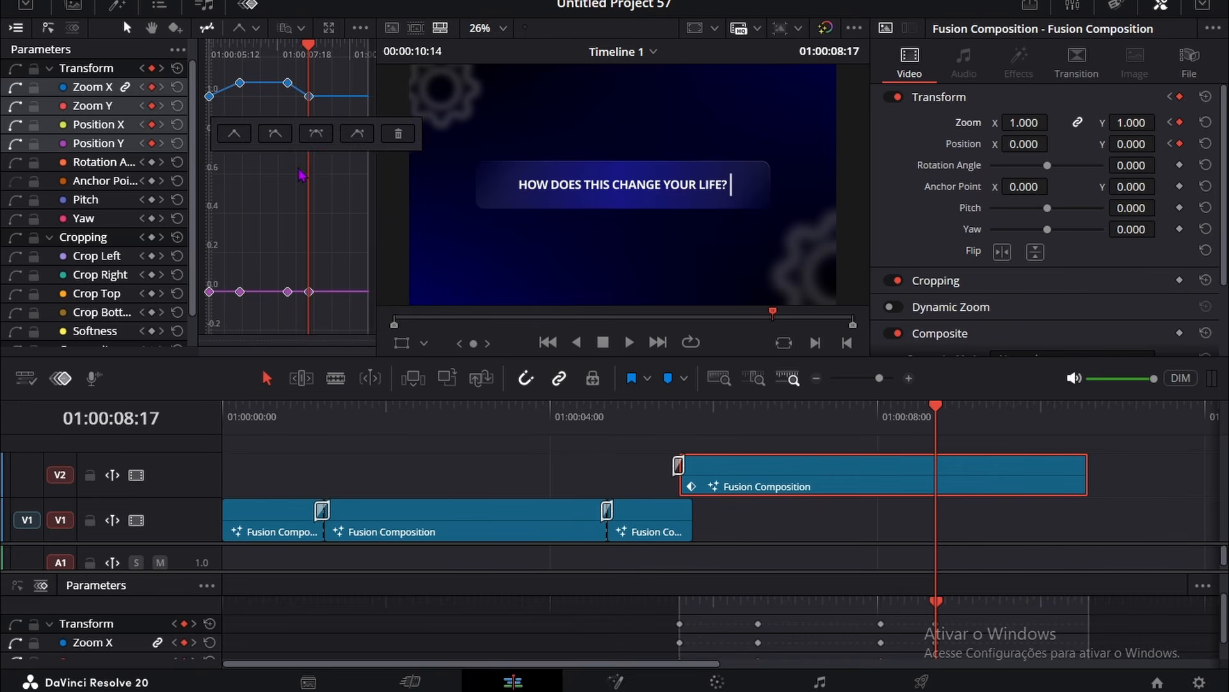
click(317, 135)
click(677, 423)
key(space)
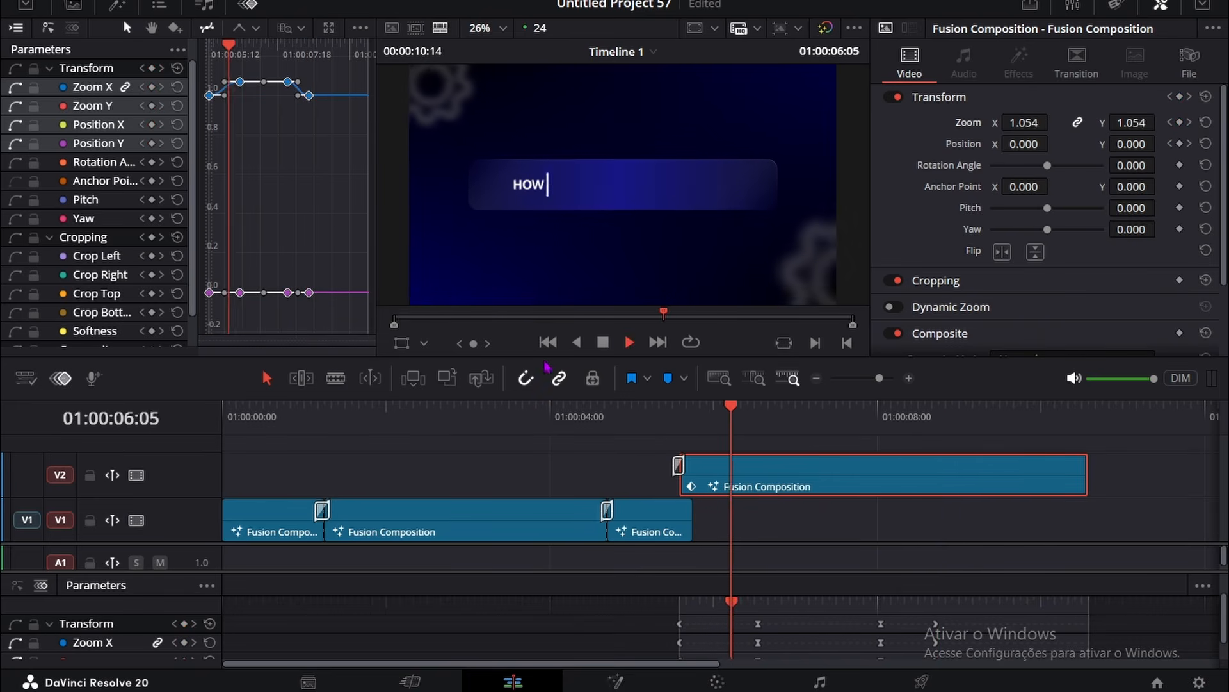